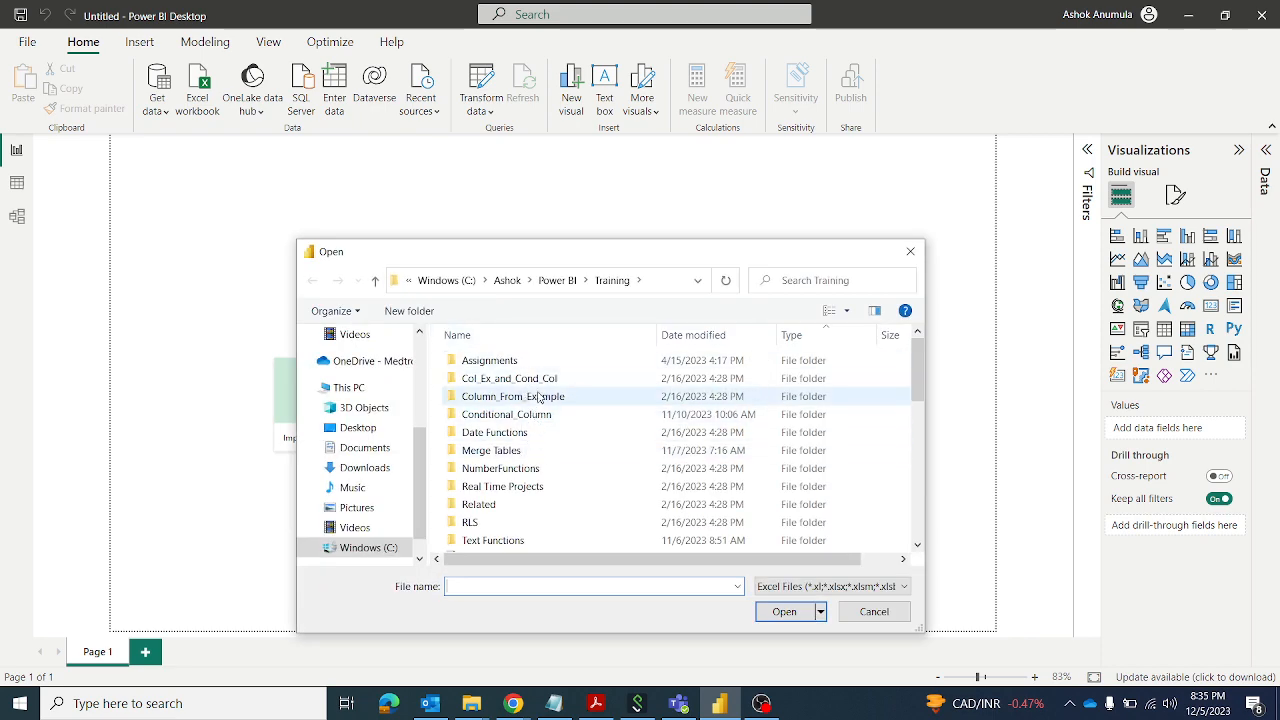
# - Load the Orders sheet from the workbook Sample - Superstore_Original.xlsx into the report
pyautogui.scroll(-4, 540, 484)
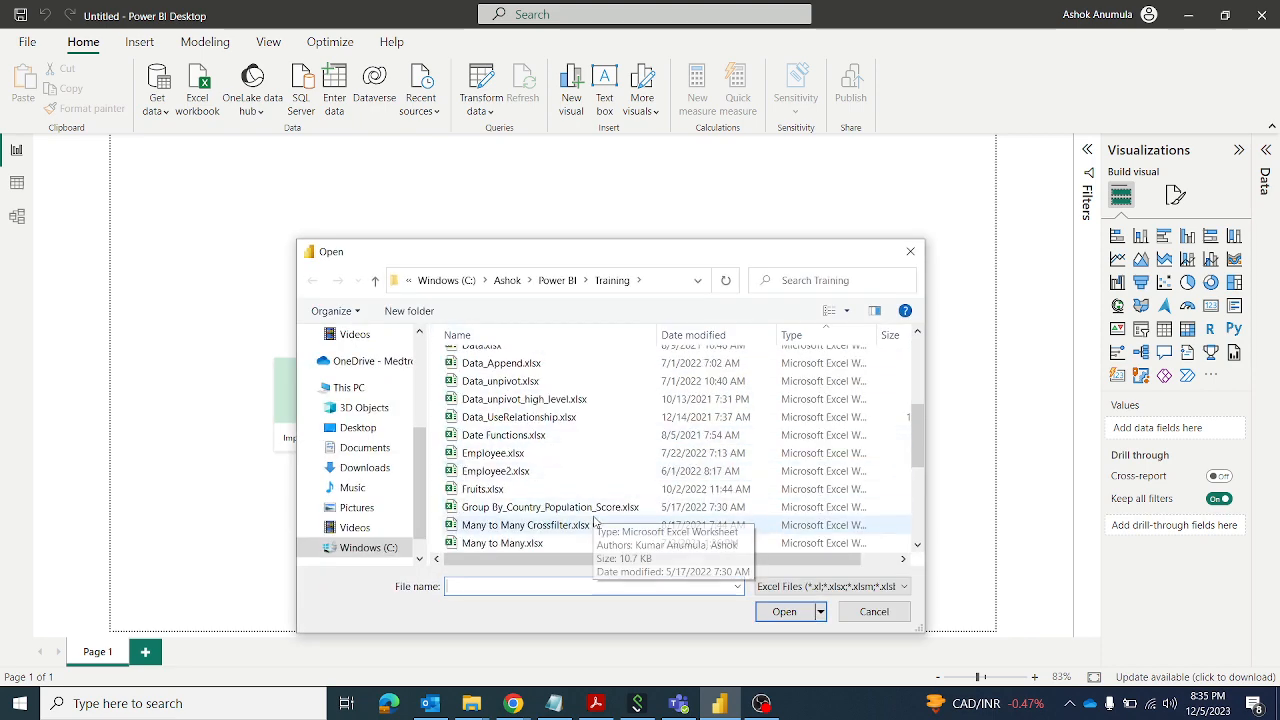
pyautogui.scroll(-2, 600, 495)
pyautogui.scroll(-2, 605, 492)
pyautogui.click(608, 488)
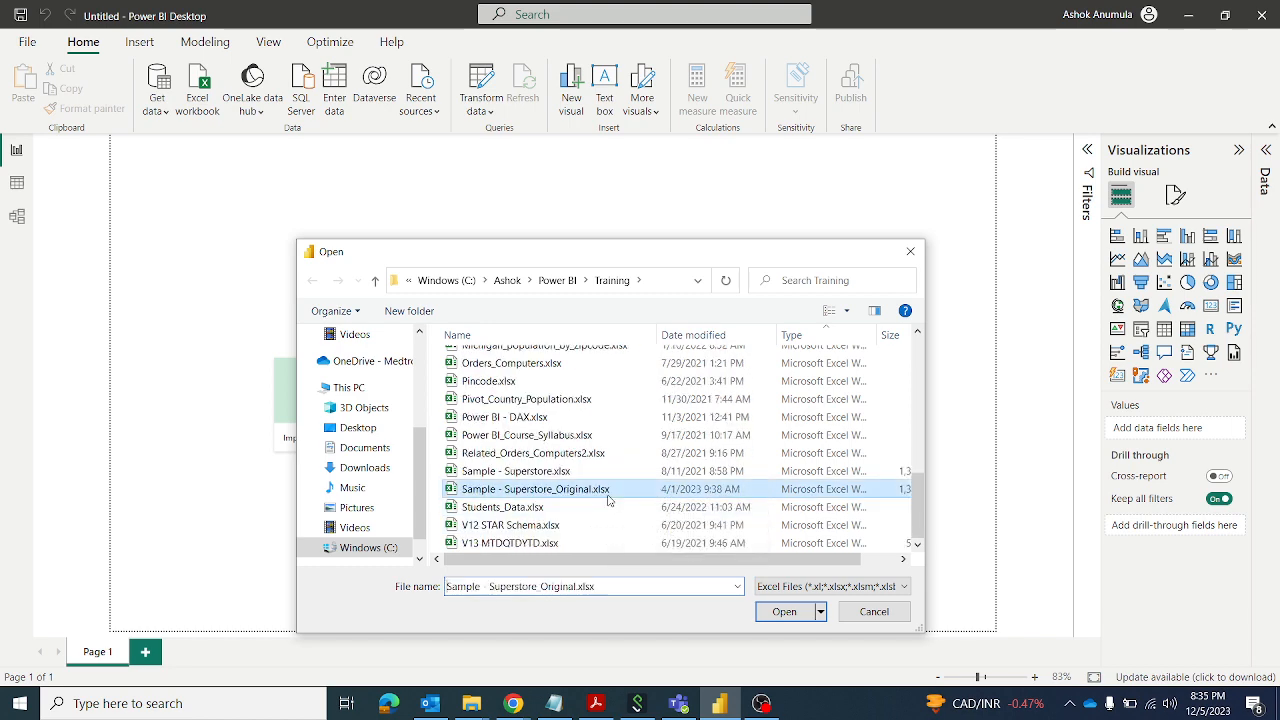
pyautogui.click(782, 609)
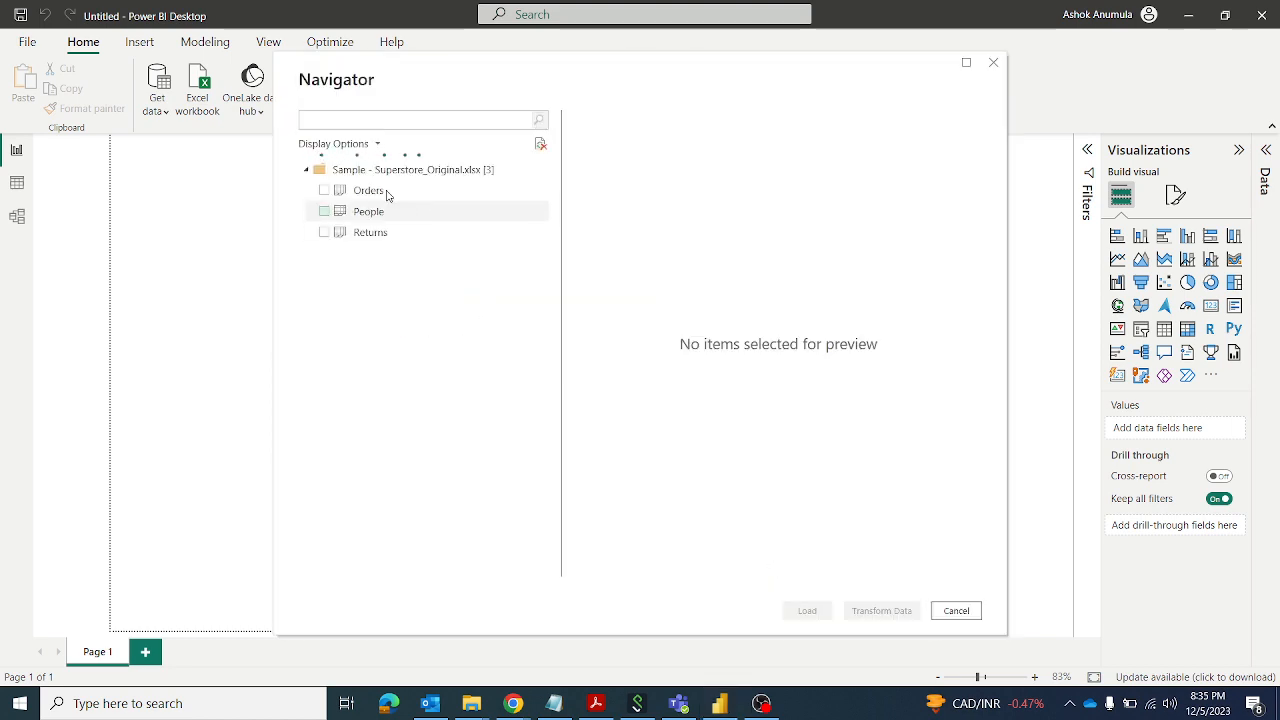
pyautogui.click(325, 190)
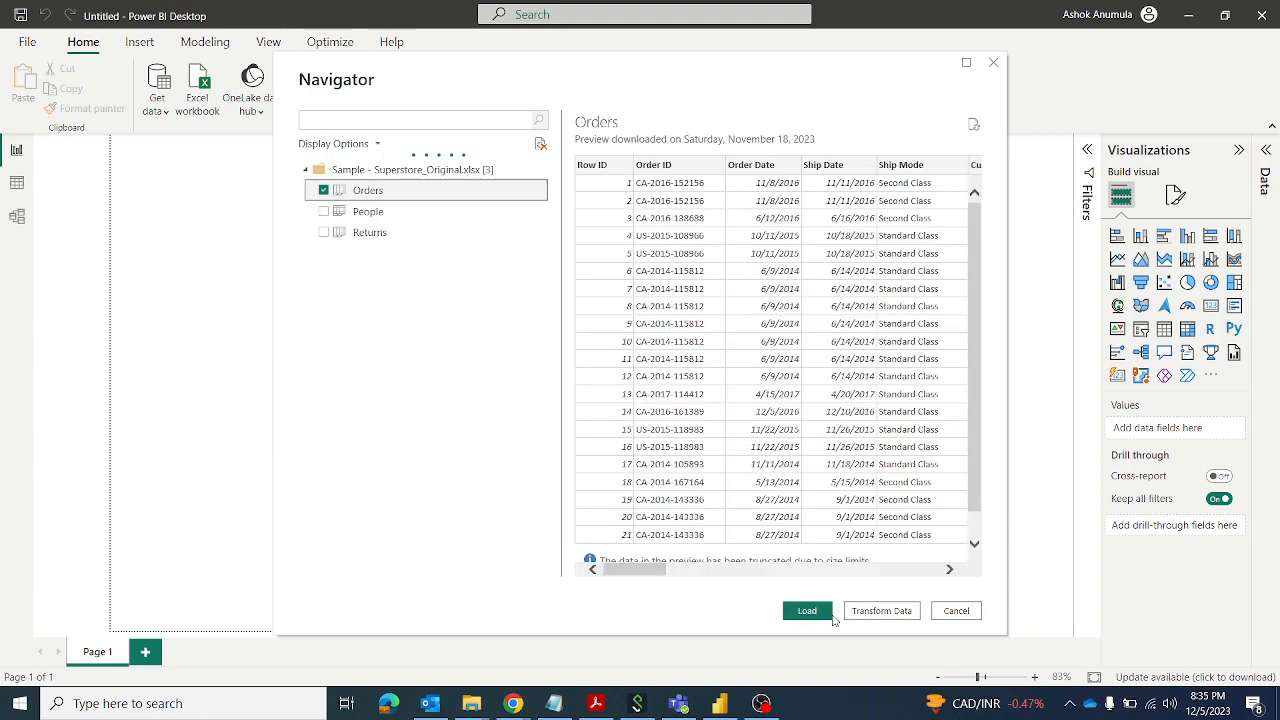
pyautogui.click(807, 610)
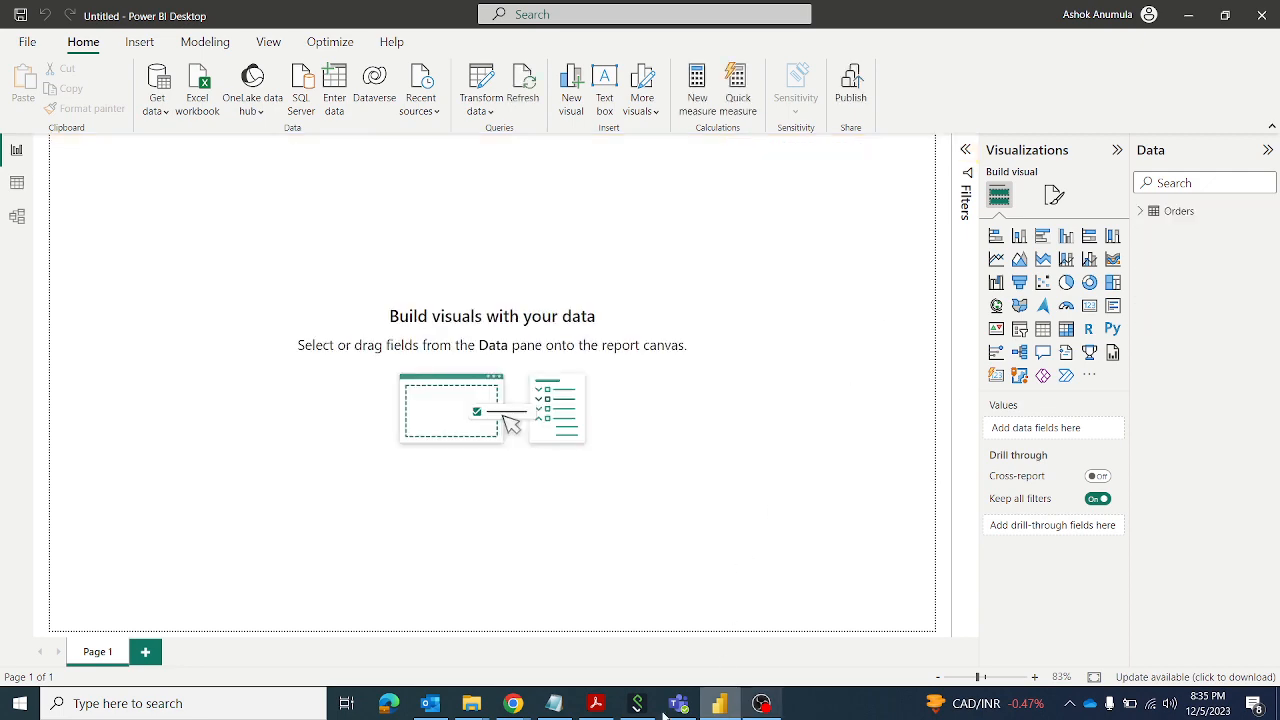
# - Switch to the syllabus PDF in Adobe Acrobat Reader and review the DAX Logical Functions topics listed under Day17
pyautogui.click(596, 703)
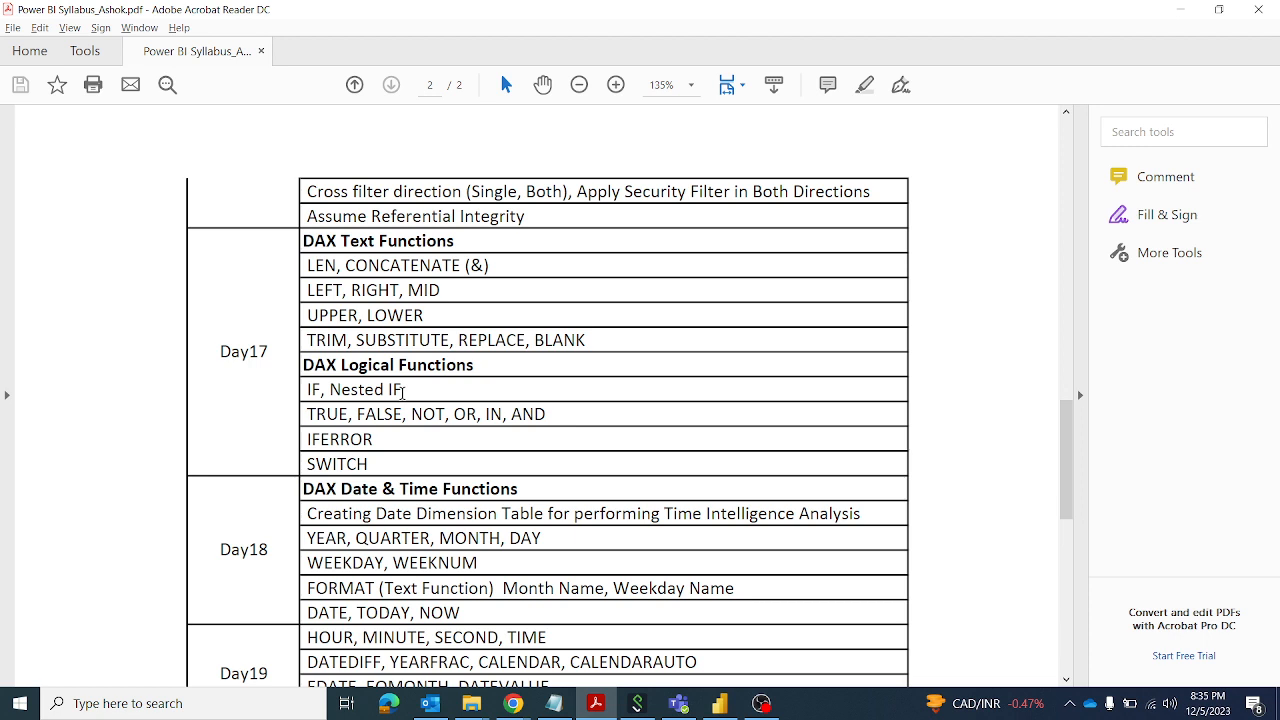
pyautogui.moveTo(406, 390); pyautogui.dragTo(329, 390)
pyautogui.click(368, 464)
pyautogui.moveTo(368, 464); pyautogui.dragTo(305, 464)
pyautogui.click(480, 393)
pyautogui.moveTo(309, 412); pyautogui.dragTo(546, 414)
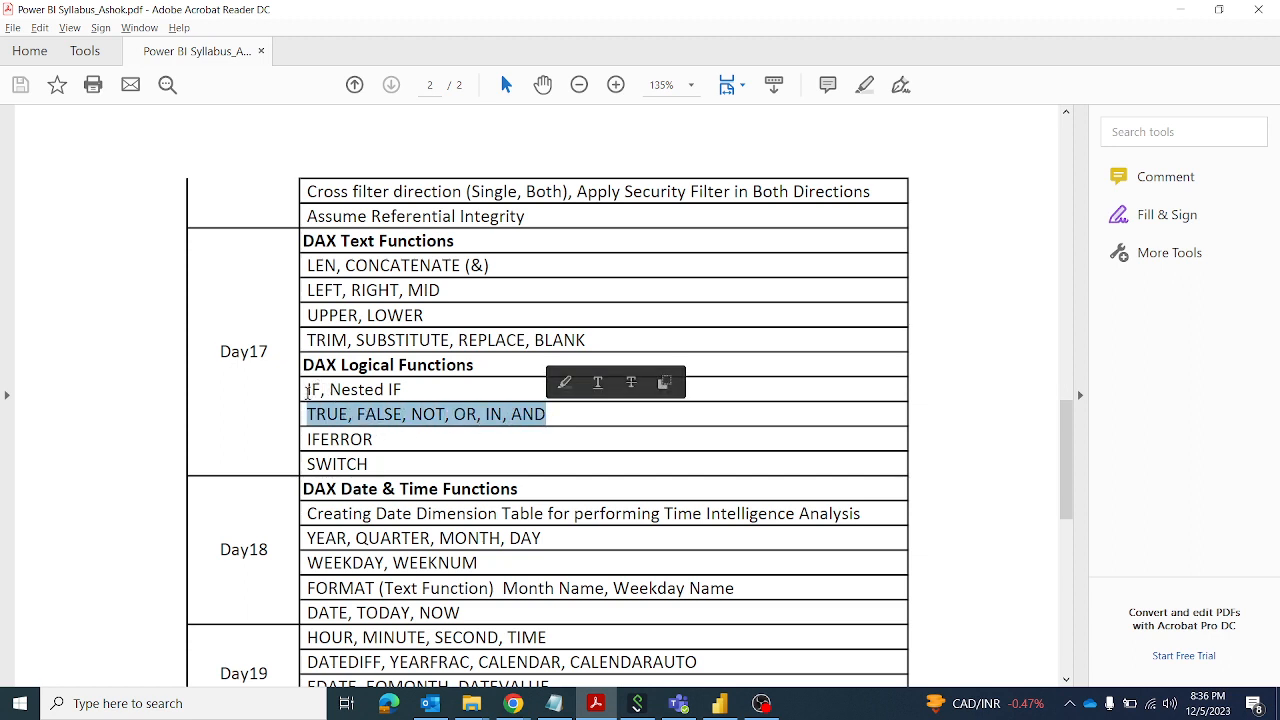
pyautogui.moveTo(307, 393); pyautogui.dragTo(404, 389)
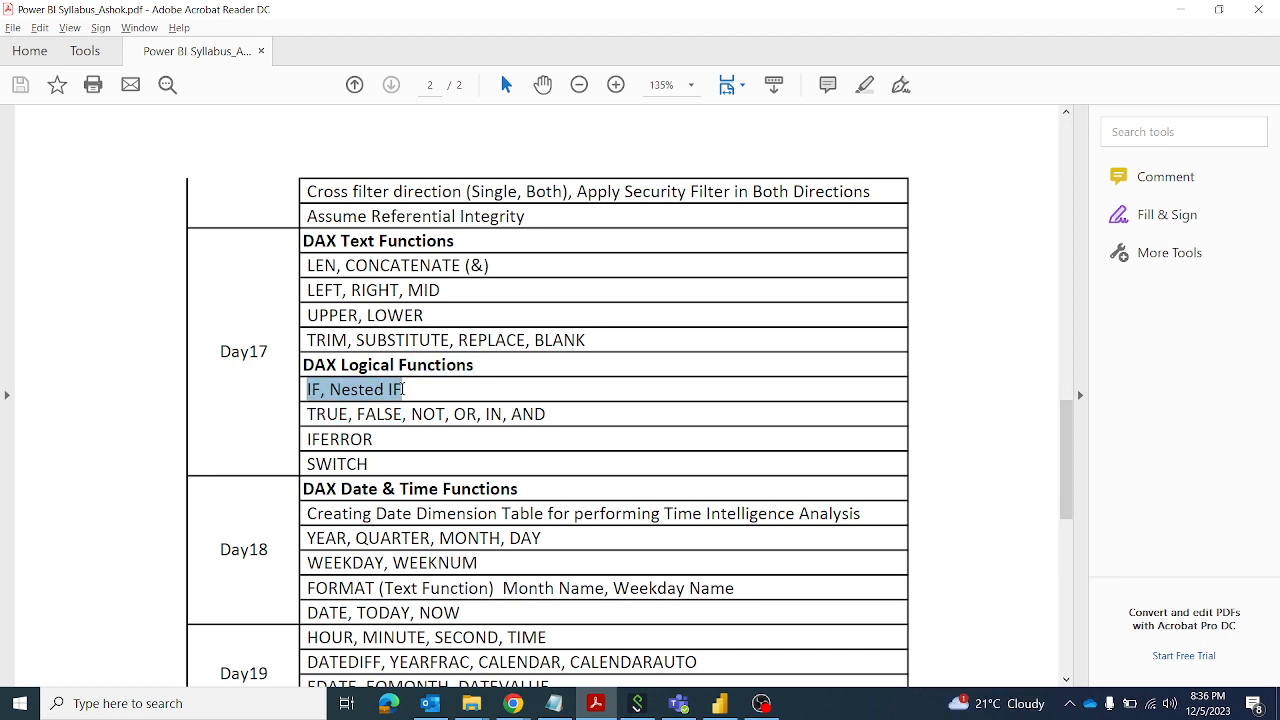
pyautogui.click(414, 389)
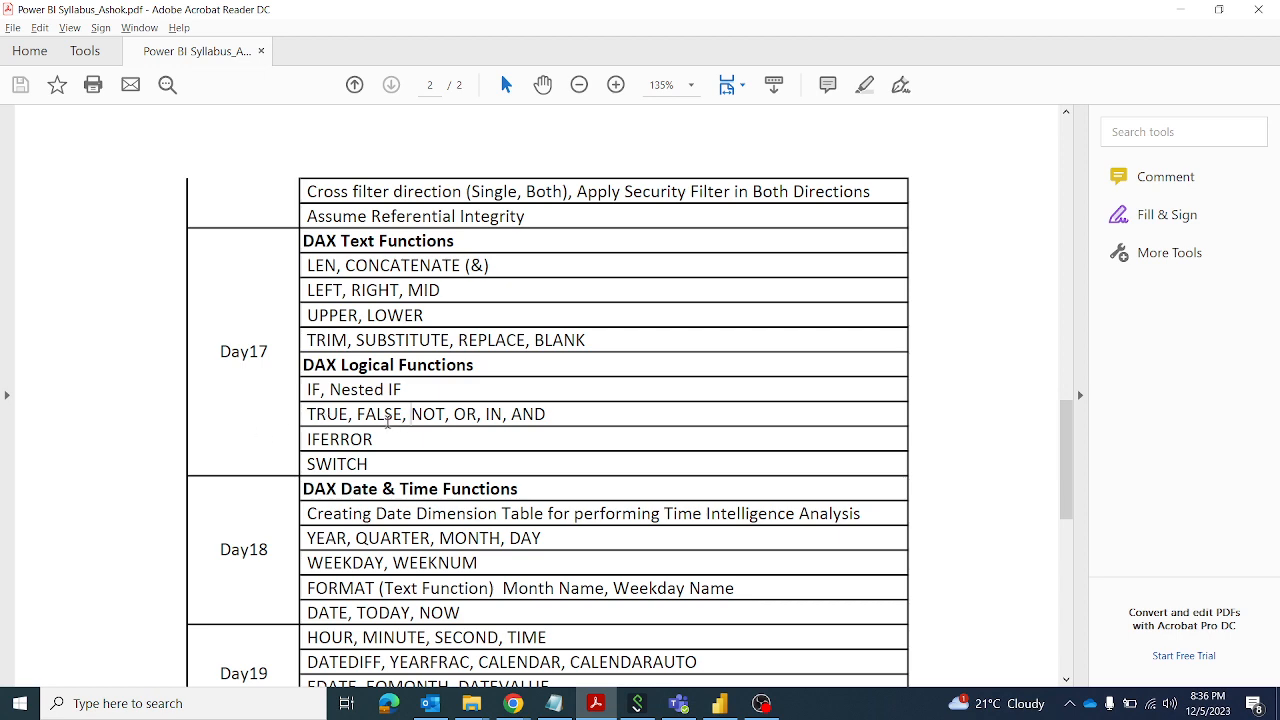
# - Switch back to Power BI Desktop, add a table visual to Page 1 and enlarge it
pyautogui.click(720, 703)
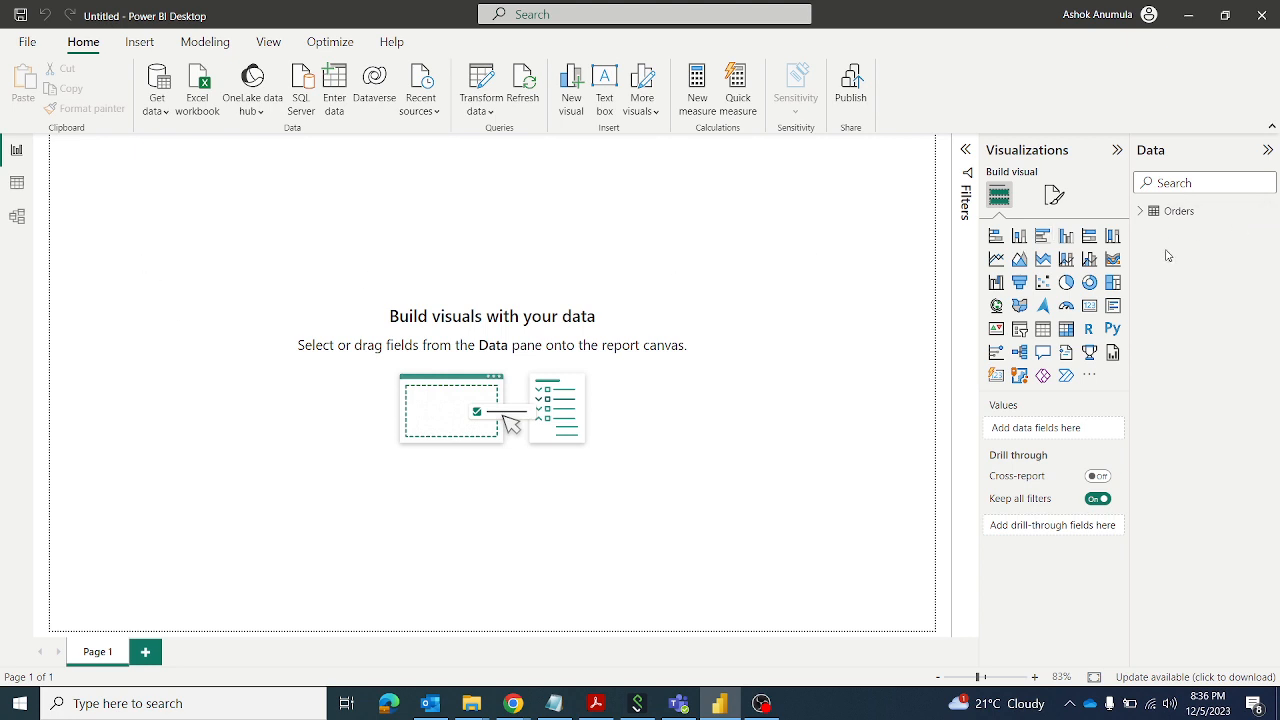
pyautogui.click(1043, 329)
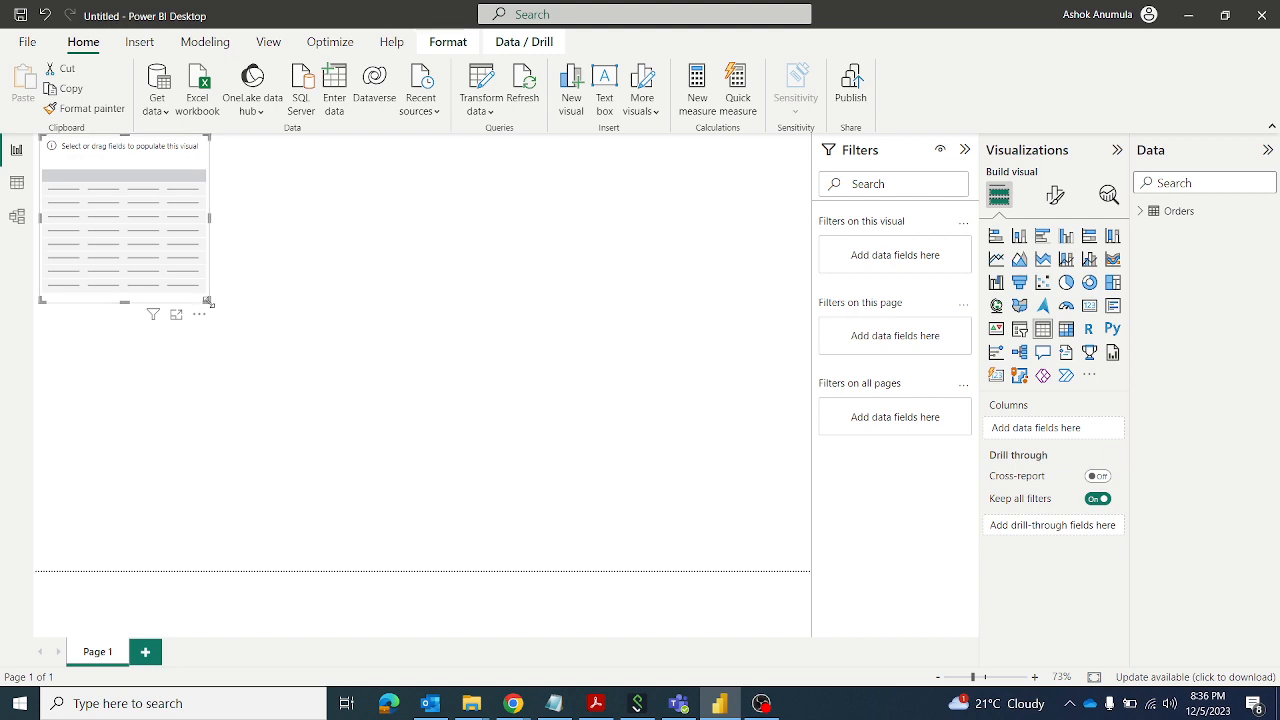
pyautogui.moveTo(207, 301); pyautogui.dragTo(372, 439)
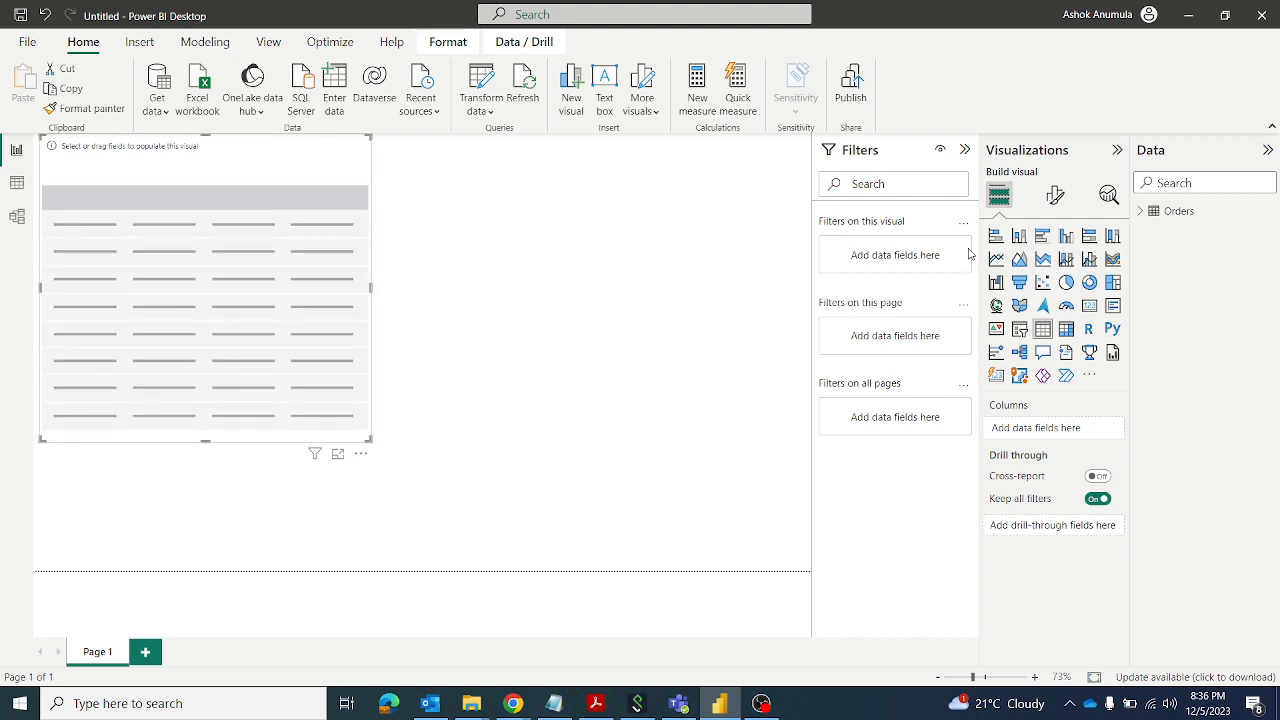
# - Add Sub-Category and Sales from Orders to the table visual and move the table lower on the page
pyautogui.click(1144, 213)
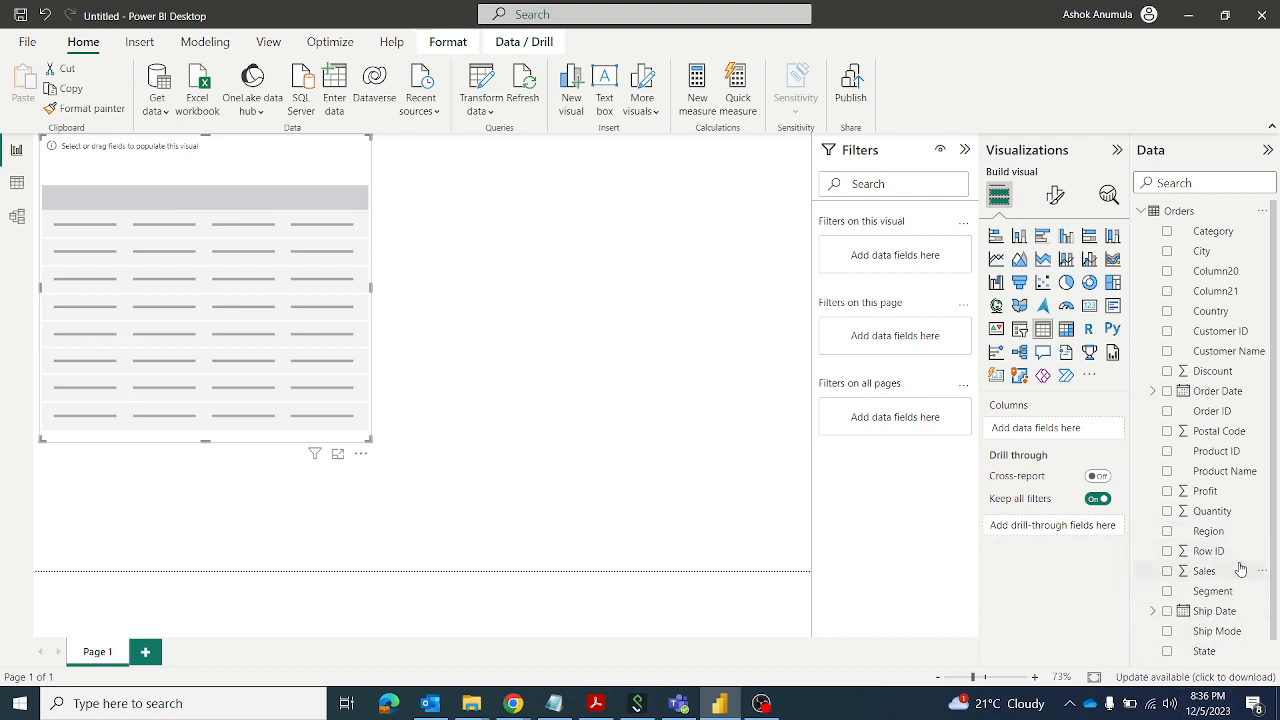
pyautogui.scroll(-1, 1240, 428)
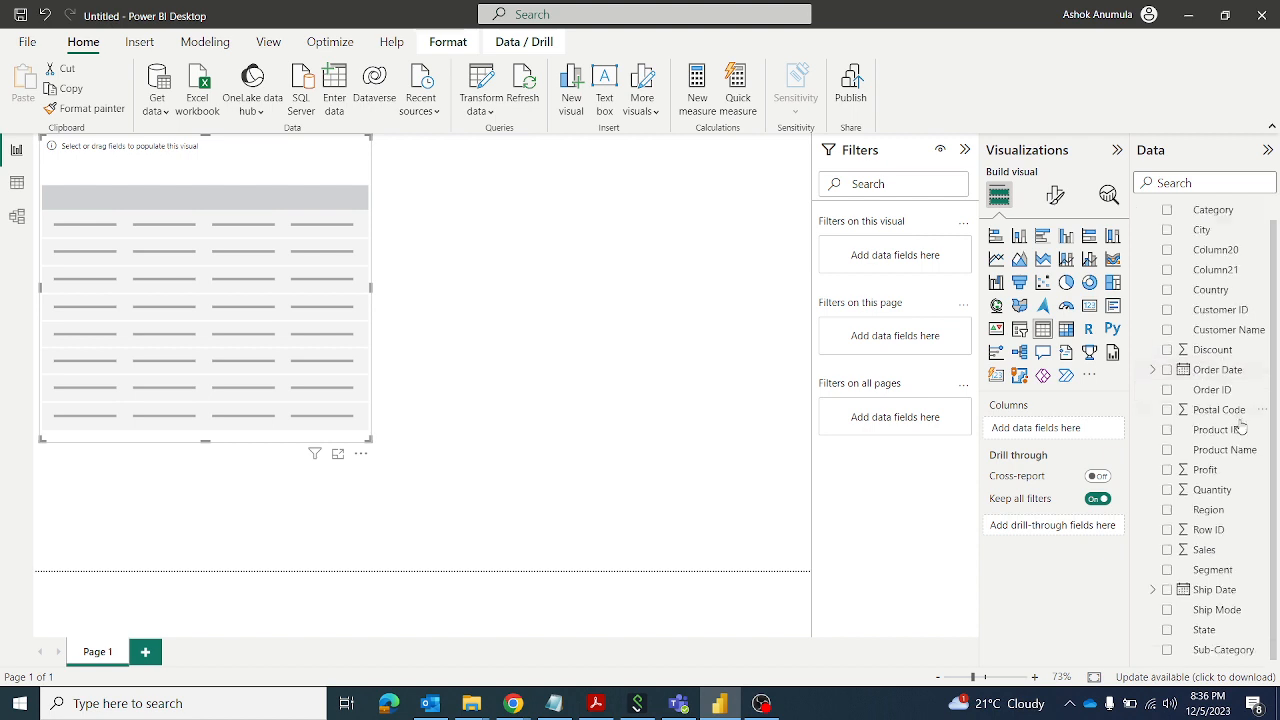
pyautogui.click(1167, 650)
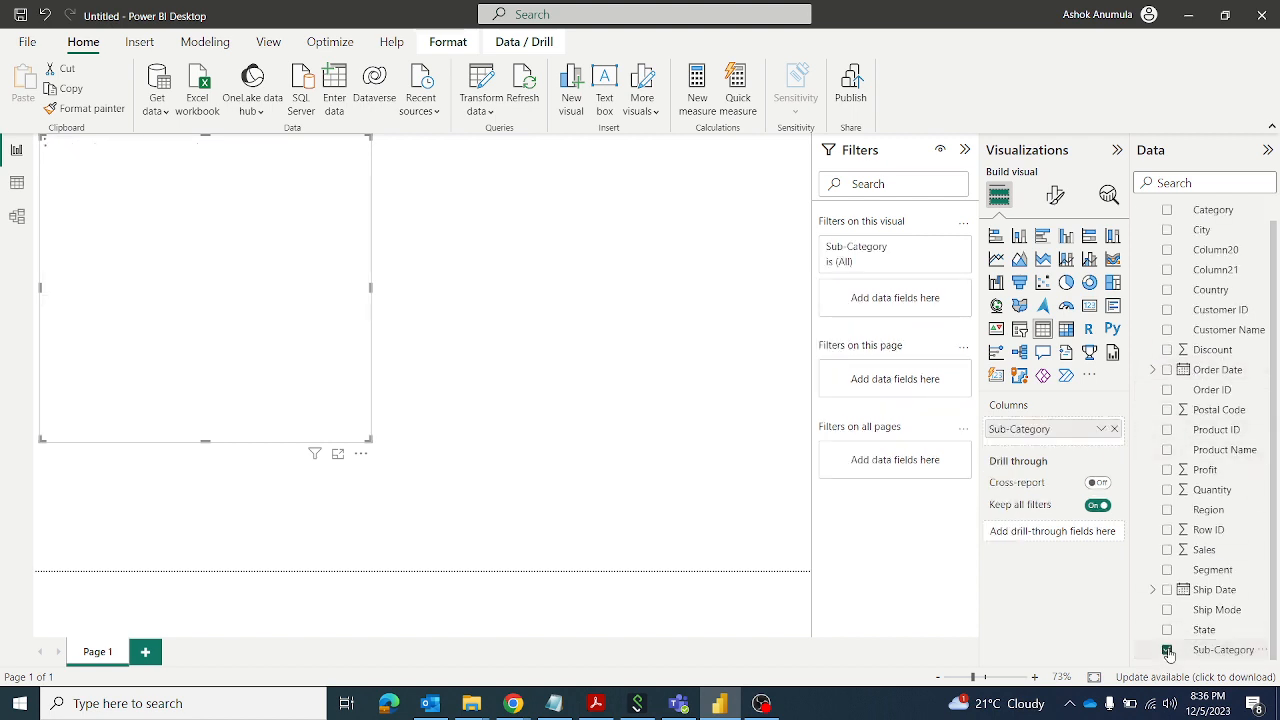
pyautogui.click(1167, 550)
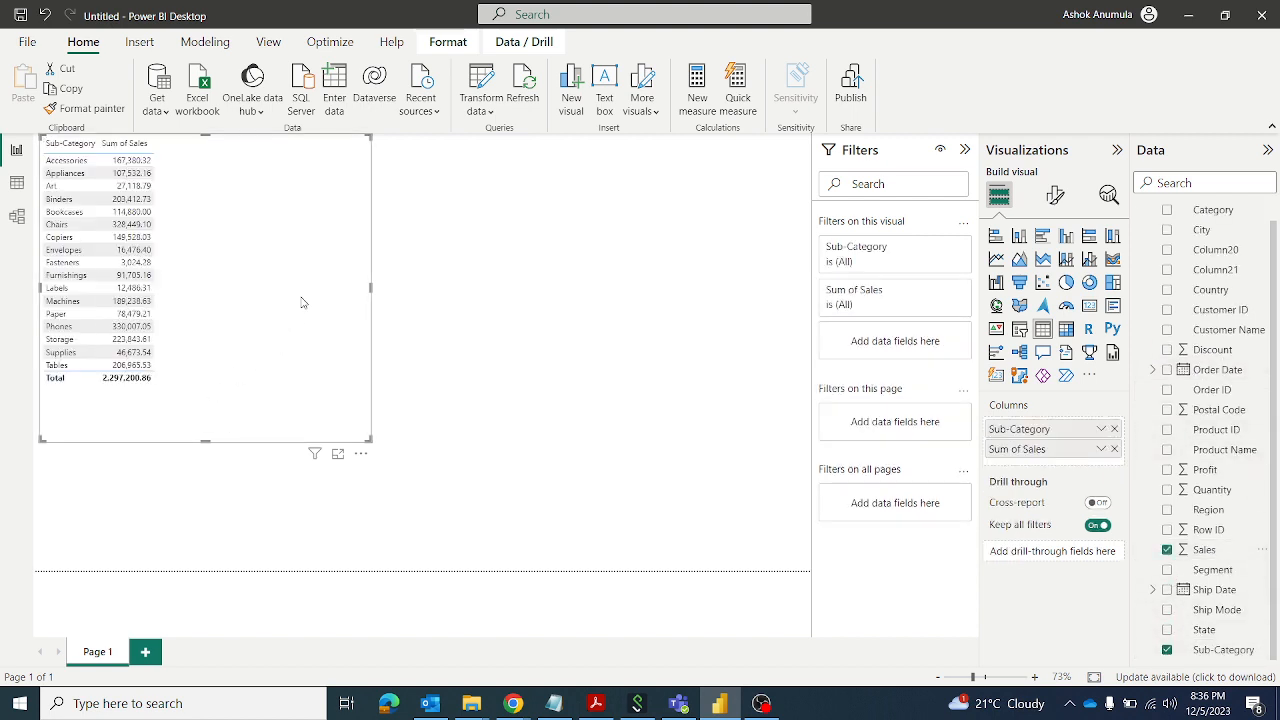
pyautogui.moveTo(303, 302); pyautogui.dragTo(319, 383)
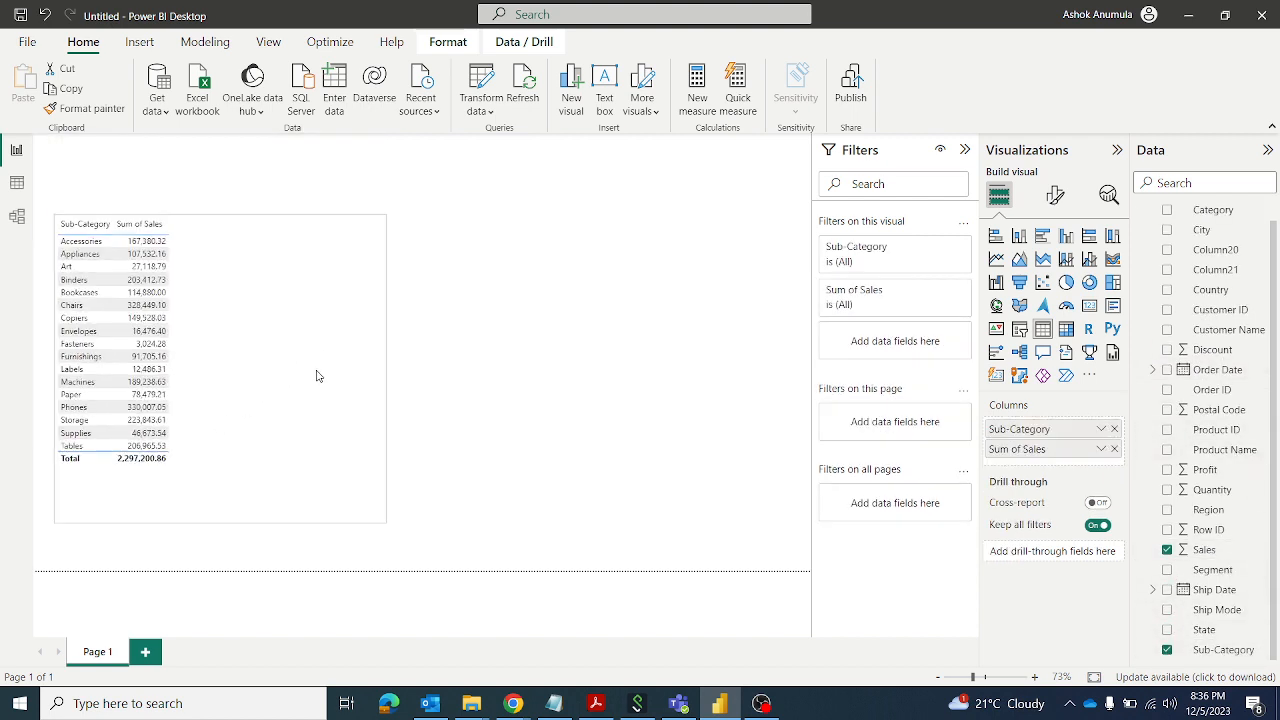
# - Customize the current theme by increasing the general text font size by three increments, and apply it
pyautogui.click(268, 44)
pyautogui.click(394, 93)
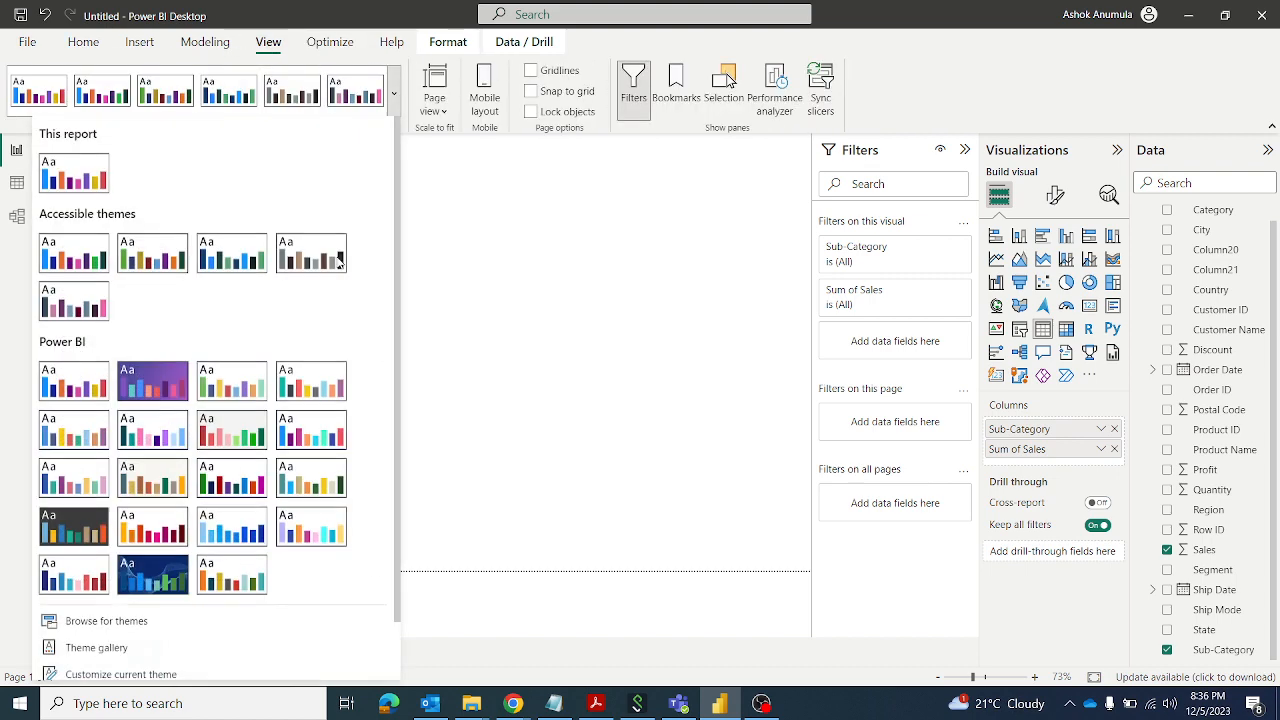
pyautogui.scroll(-1, 294, 529)
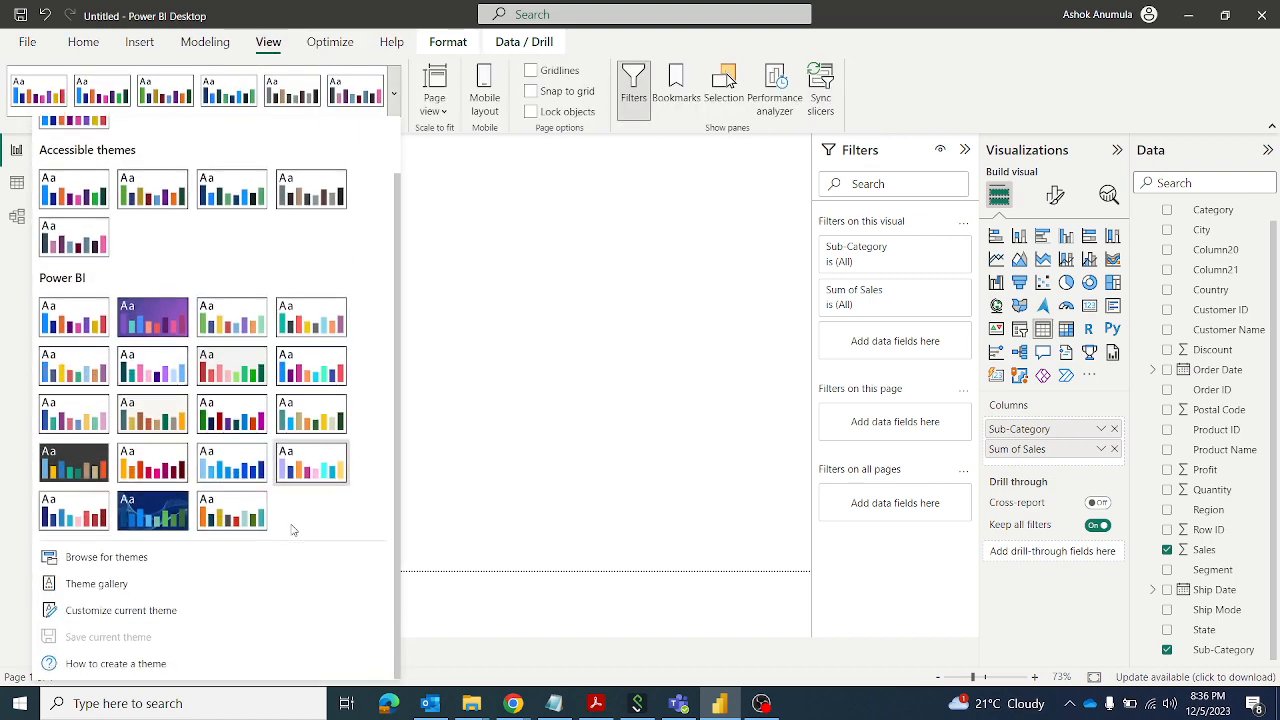
pyautogui.click(185, 612)
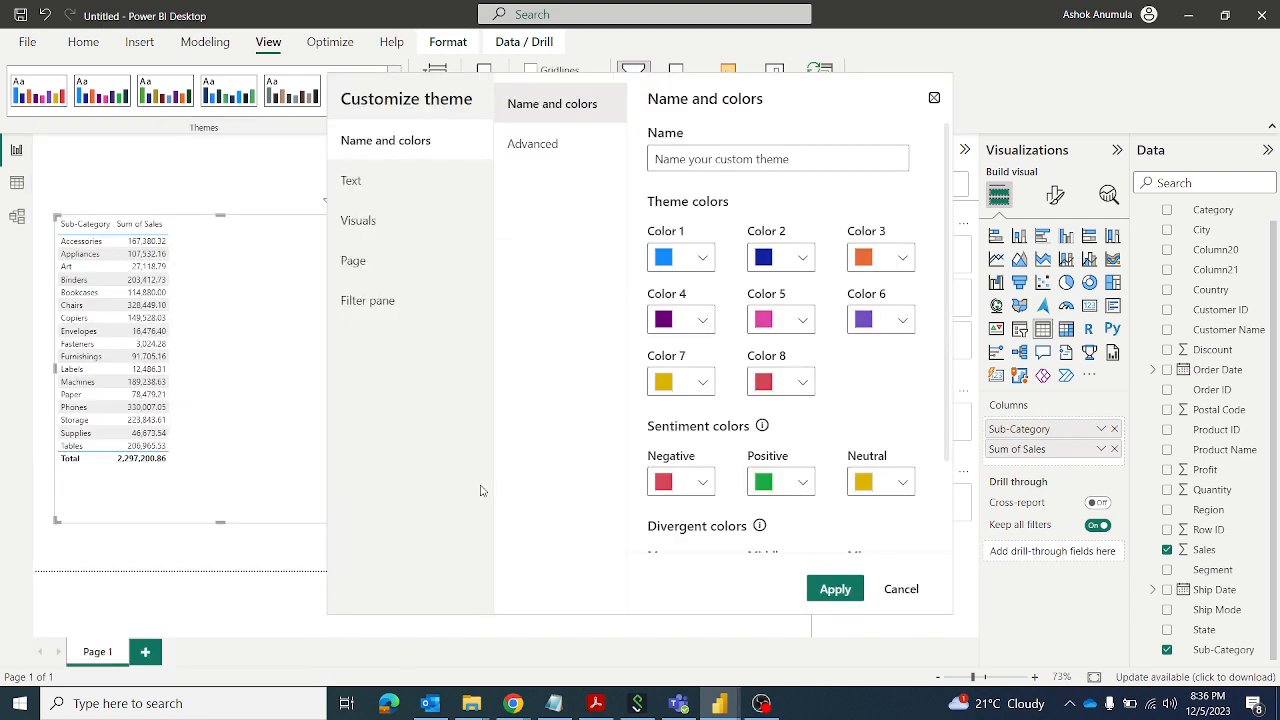
pyautogui.click(403, 186)
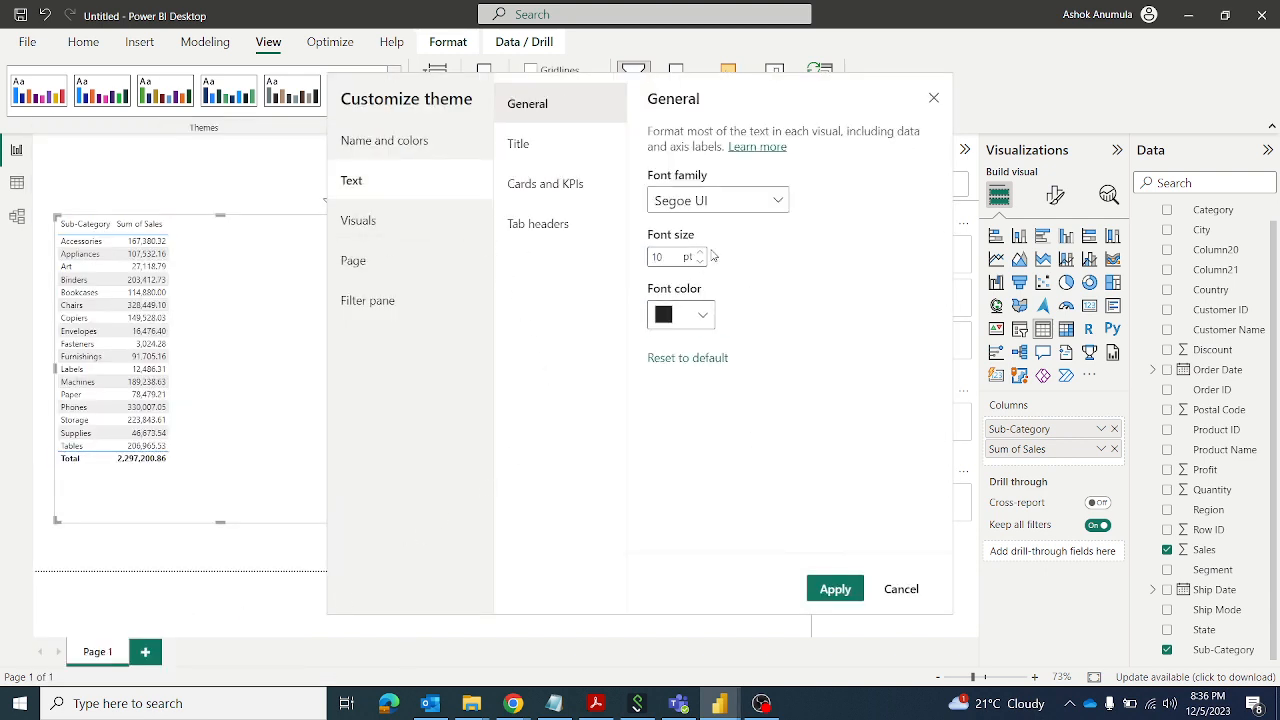
pyautogui.click(700, 252)
pyautogui.click(700, 252)
pyautogui.click(700, 252)
pyautogui.click(832, 589)
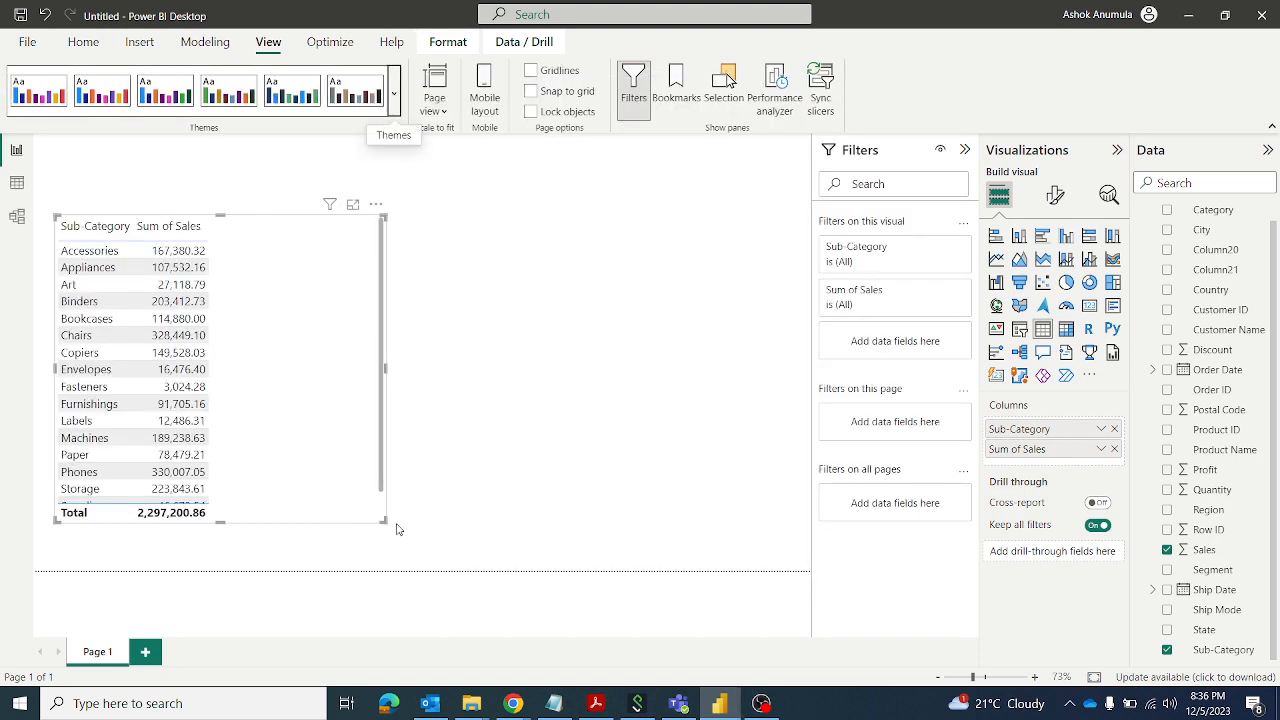
# - Make the table visual taller and slightly narrower to fit all rows, and check the aggregation options for Sum of Sales
pyautogui.moveTo(383, 521); pyautogui.dragTo(367, 555)
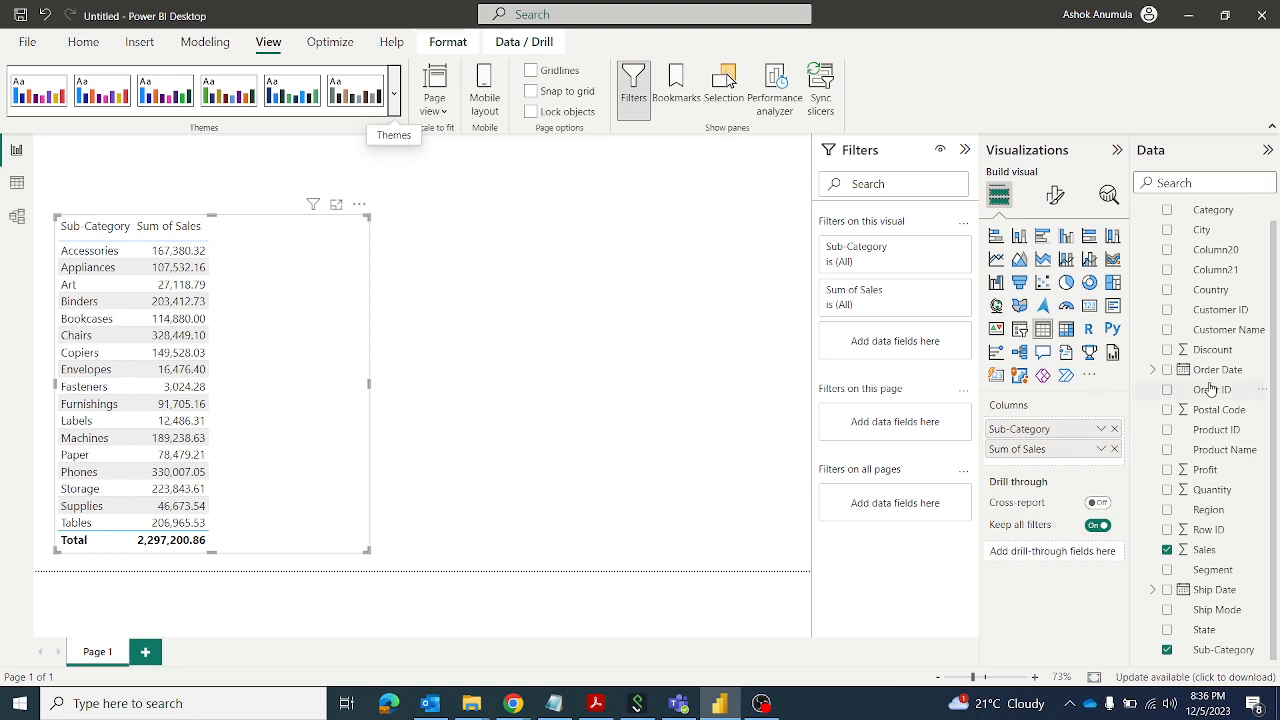
pyautogui.click(1101, 449)
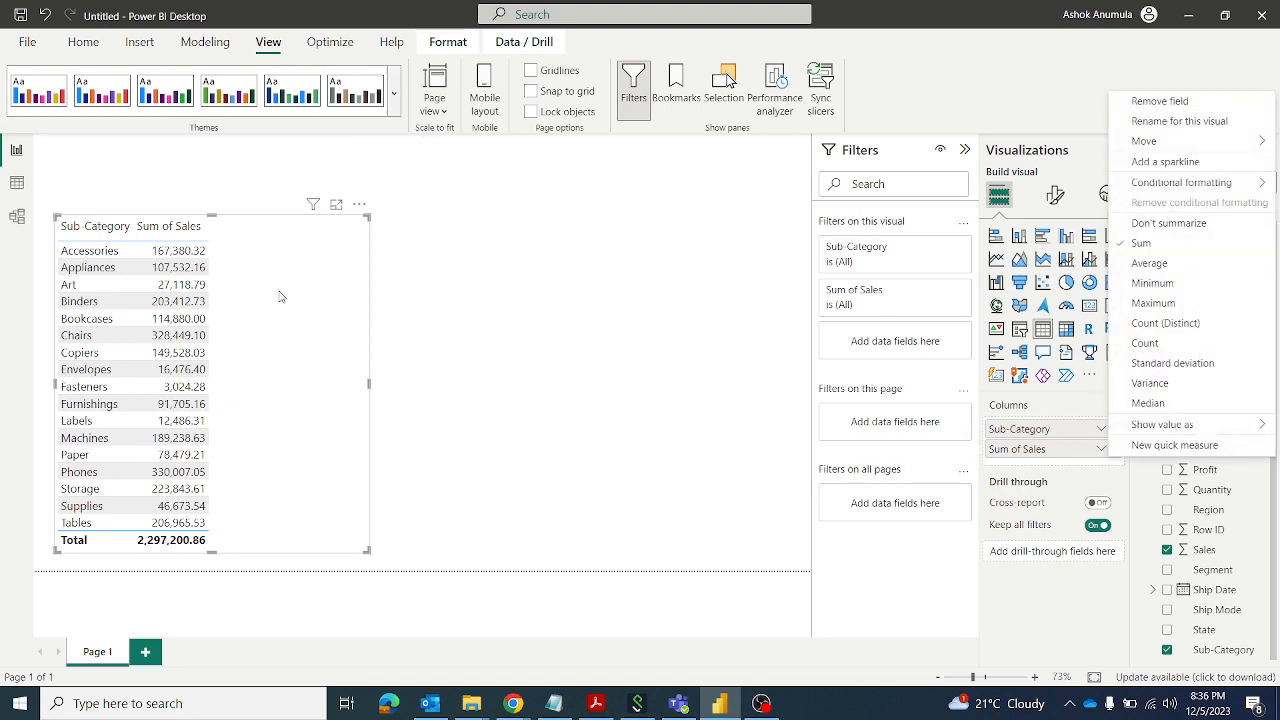
pyautogui.click(338, 280)
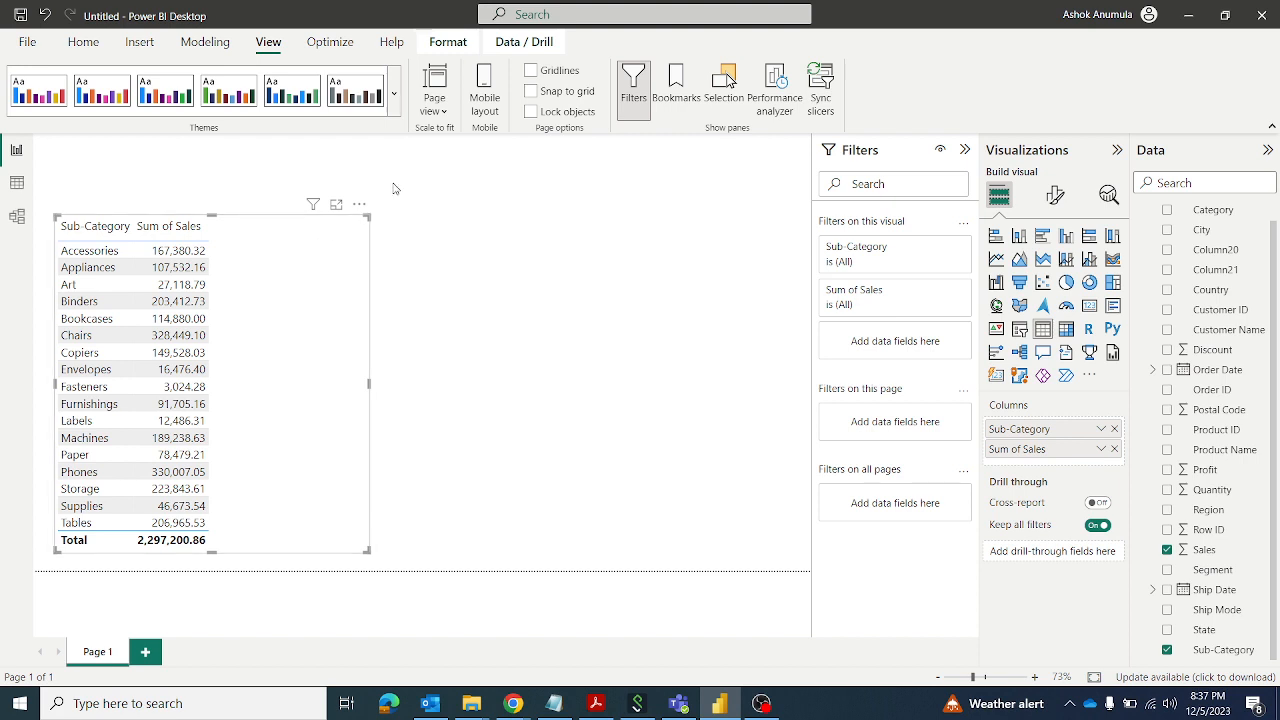
# - Create a new measure in Orders beginning with an IF function whose logical test is SUM(Orders[Sales]) < 20000
pyautogui.click(86, 41)
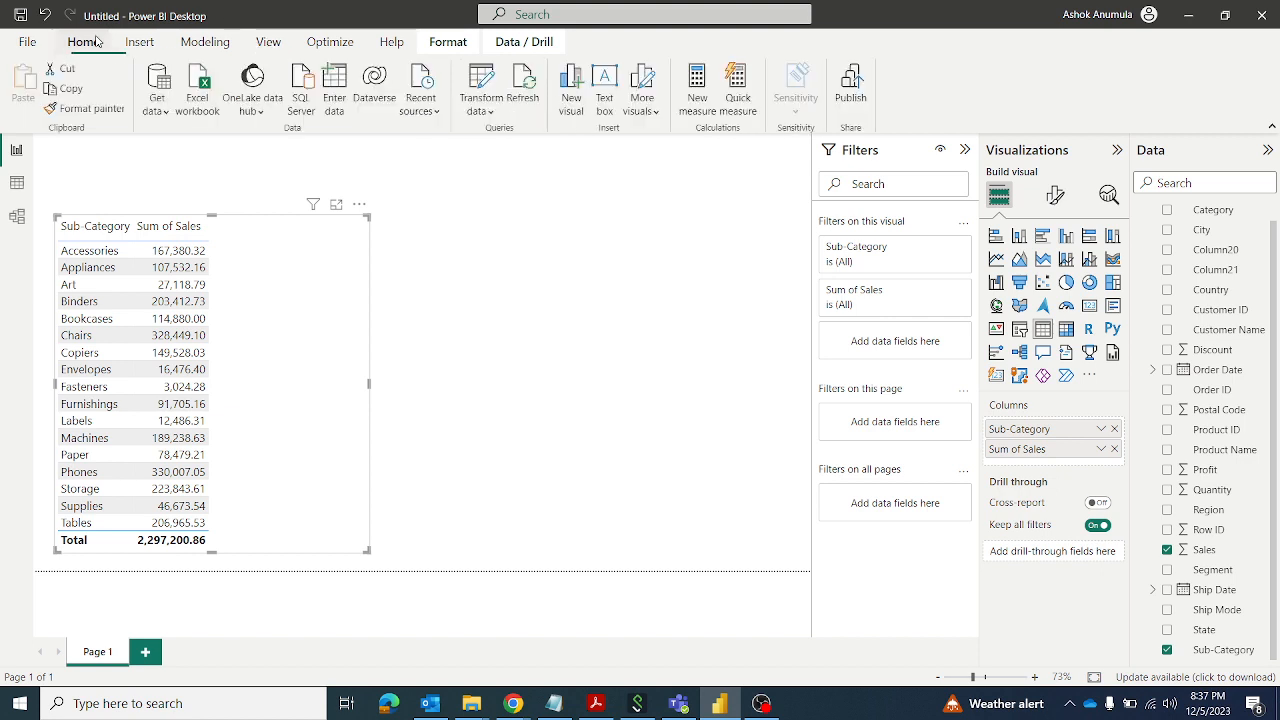
pyautogui.click(205, 40)
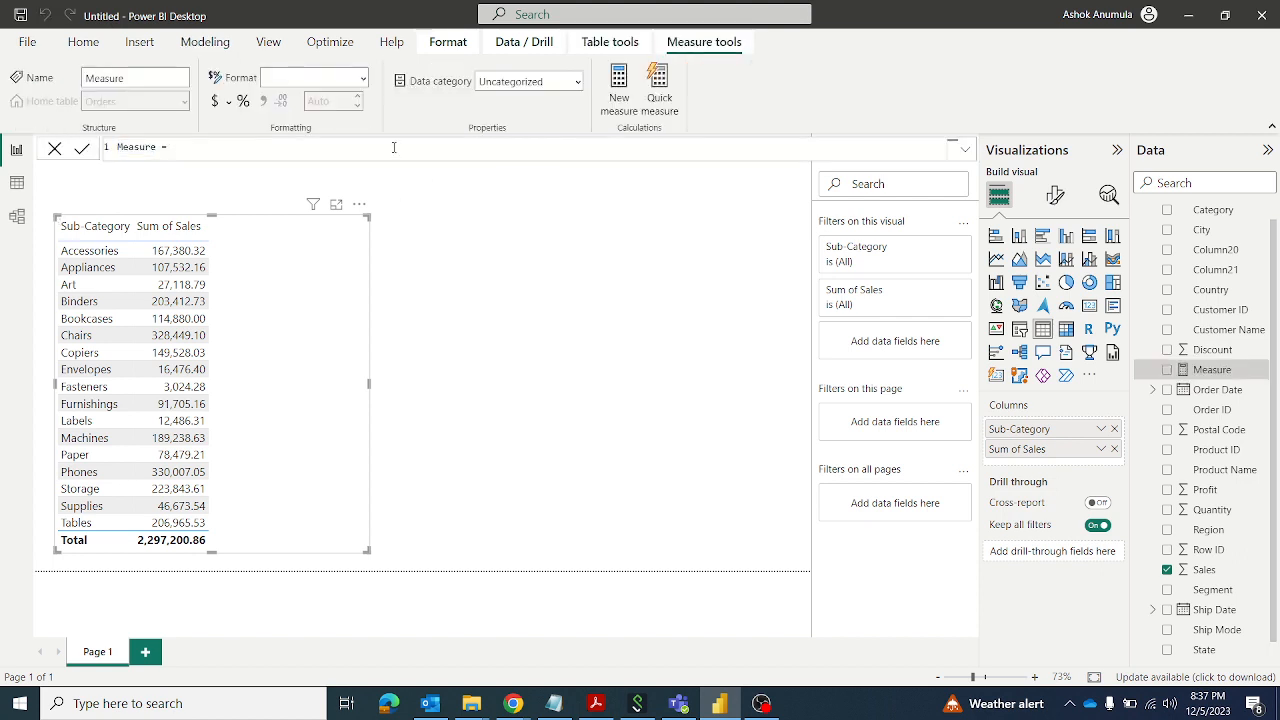
pyautogui.write('if(')
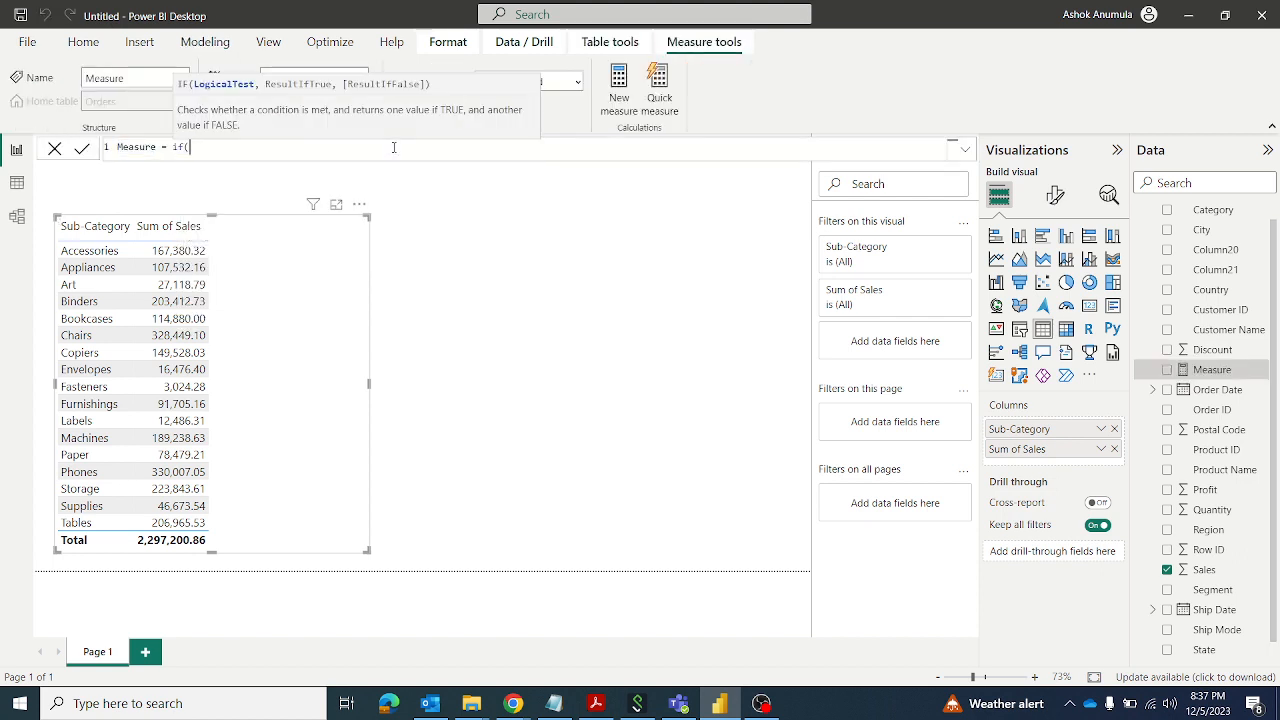
pyautogui.write('SUM(')
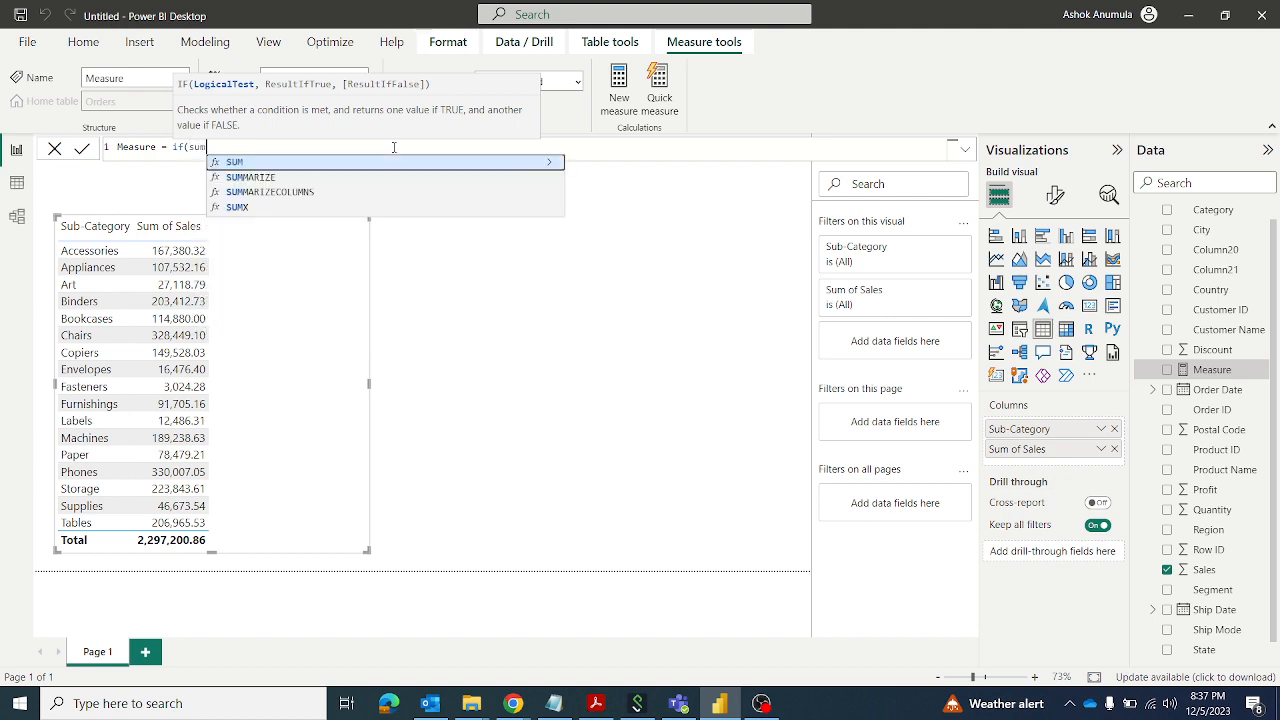
pyautogui.write('sales')
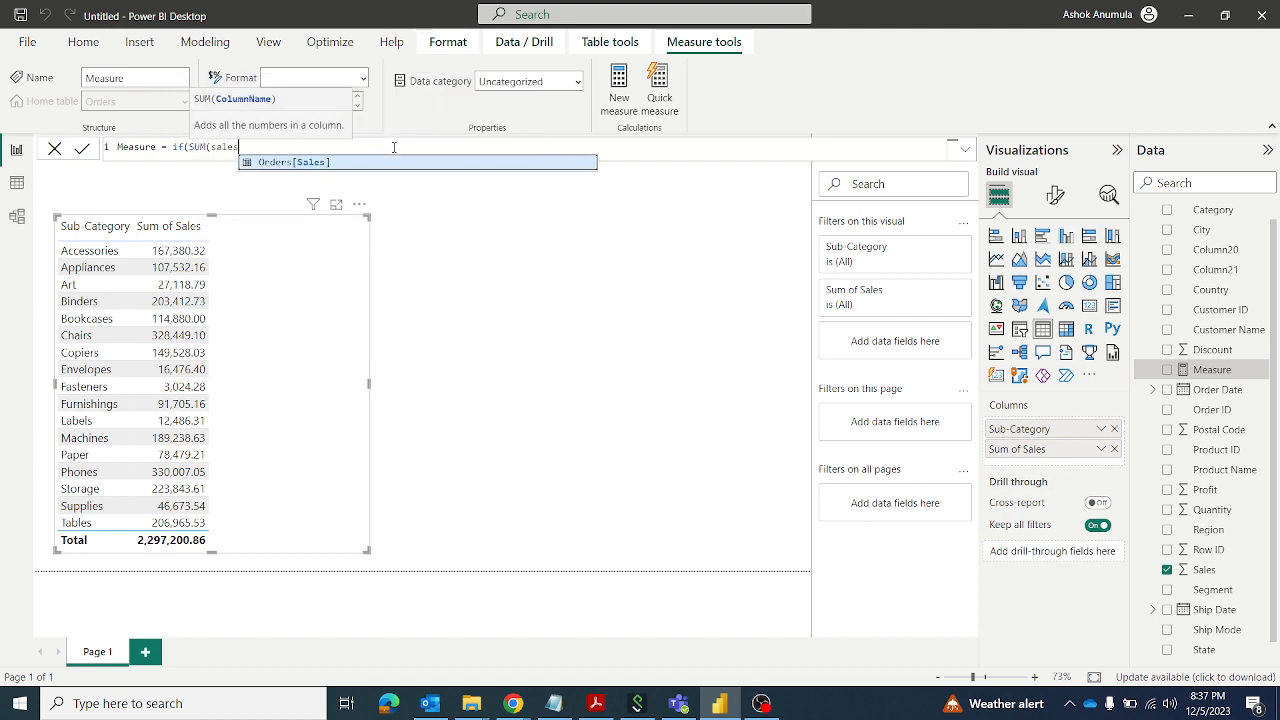
pyautogui.press('Tab')
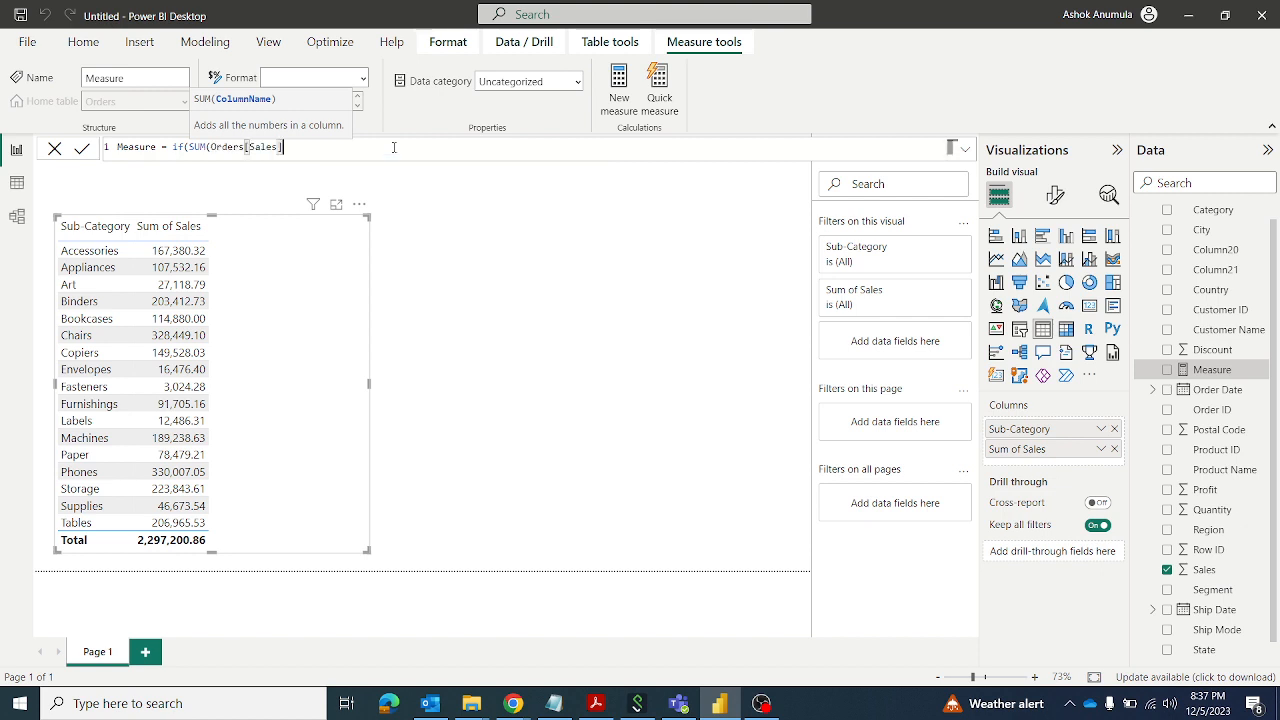
pyautogui.write(') ')
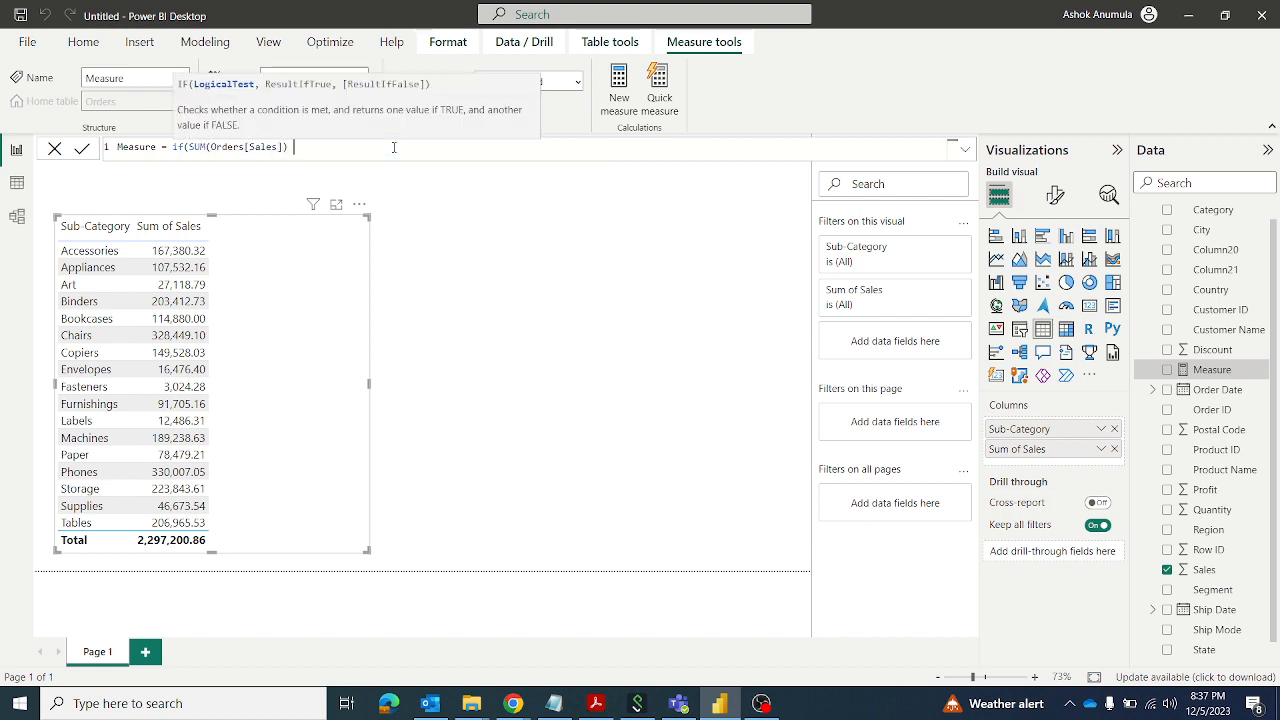
pyautogui.write('< 20000,')
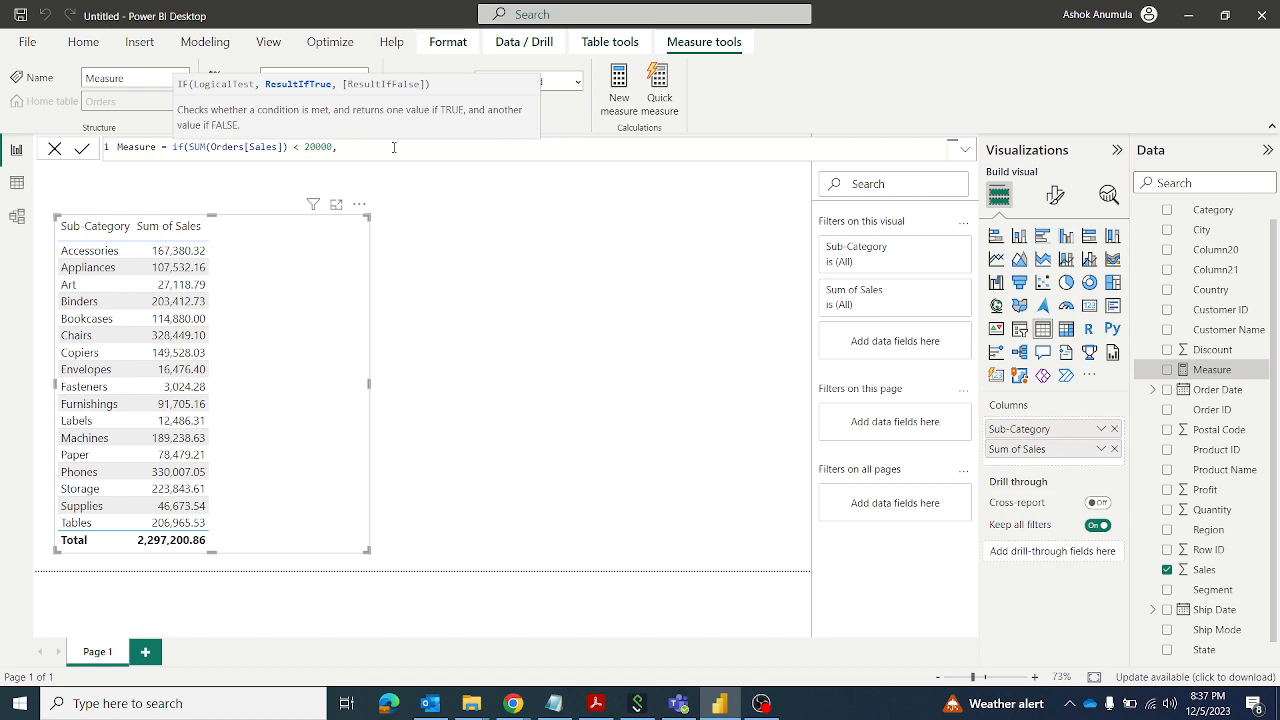
# - Complete the IF measure with TRUE() and FALSE() as its results, commit it and add it to the Sub-Category table visual
pyautogui.write(' TRUE')
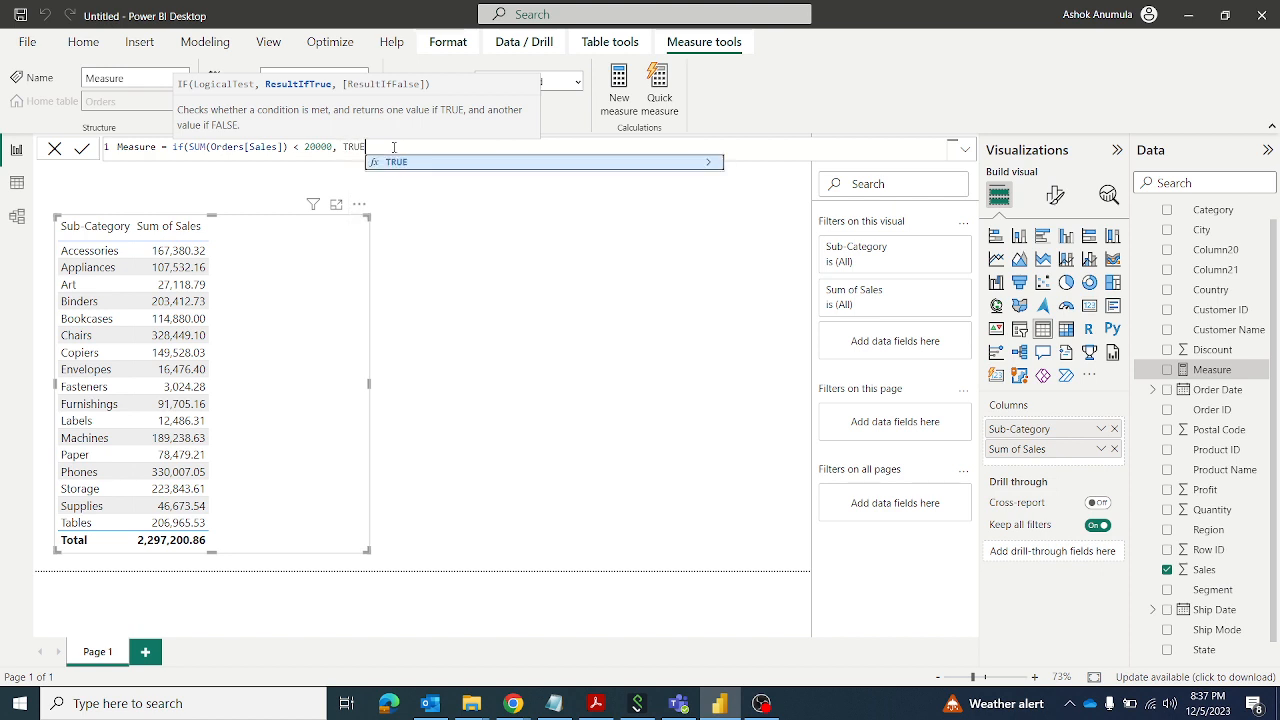
pyautogui.write('()')
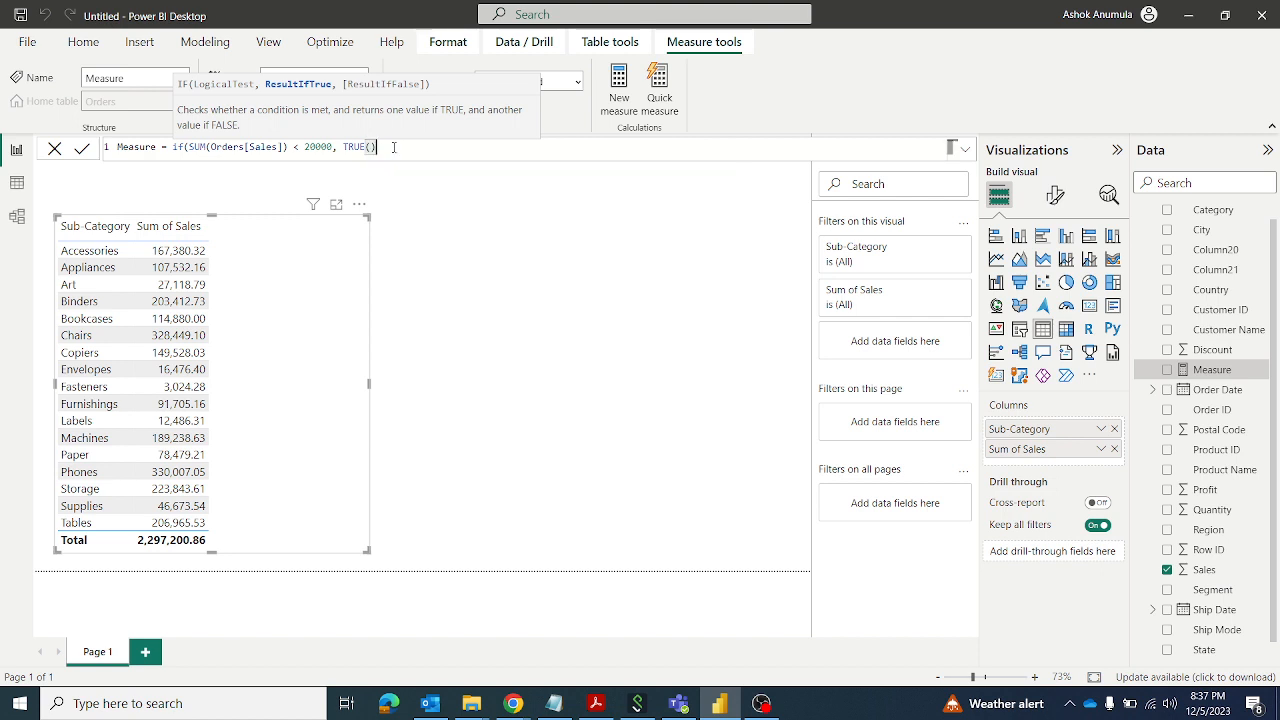
pyautogui.write(', FALSE()')
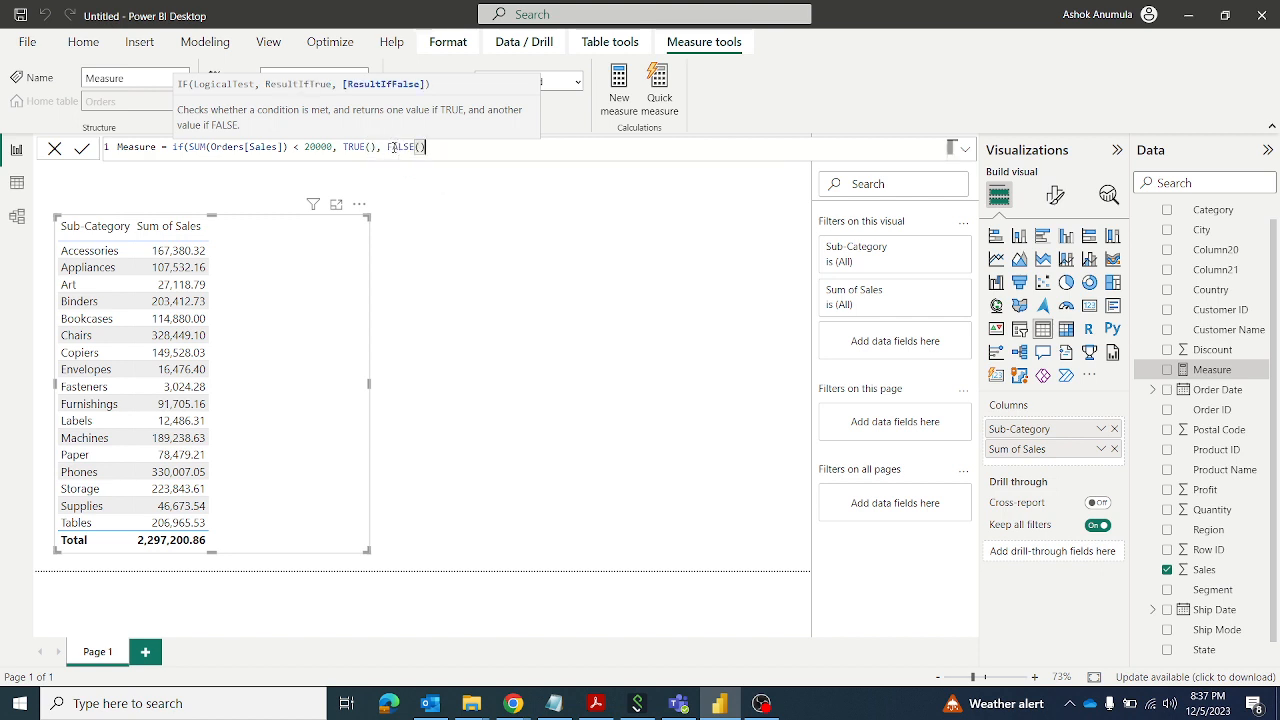
pyautogui.write(')')
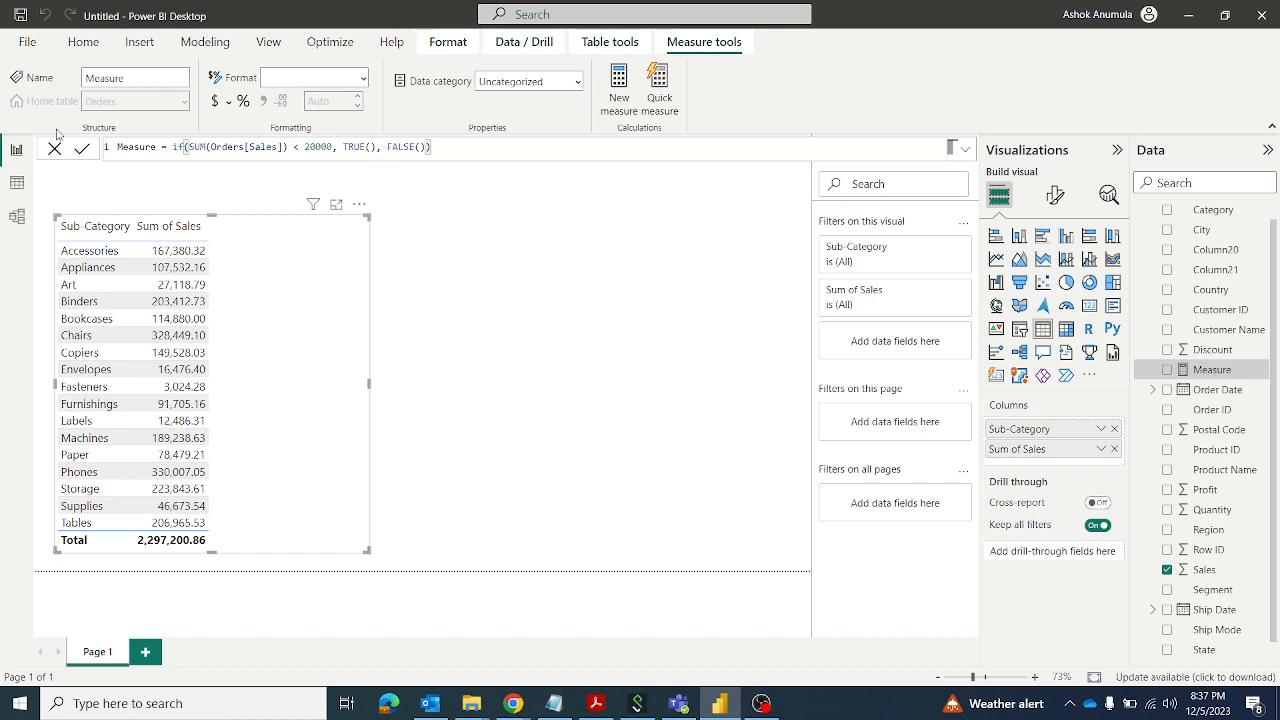
pyautogui.click(82, 148)
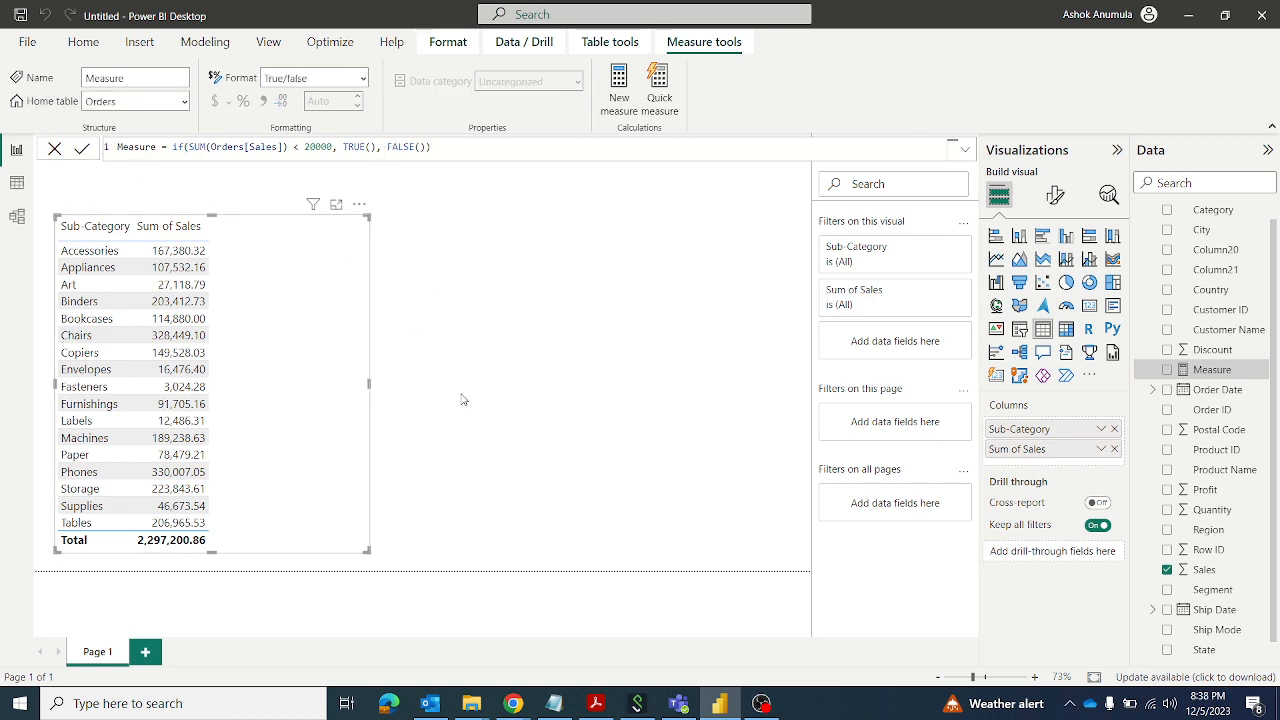
pyautogui.moveTo(1233, 372); pyautogui.dragTo(352, 427)
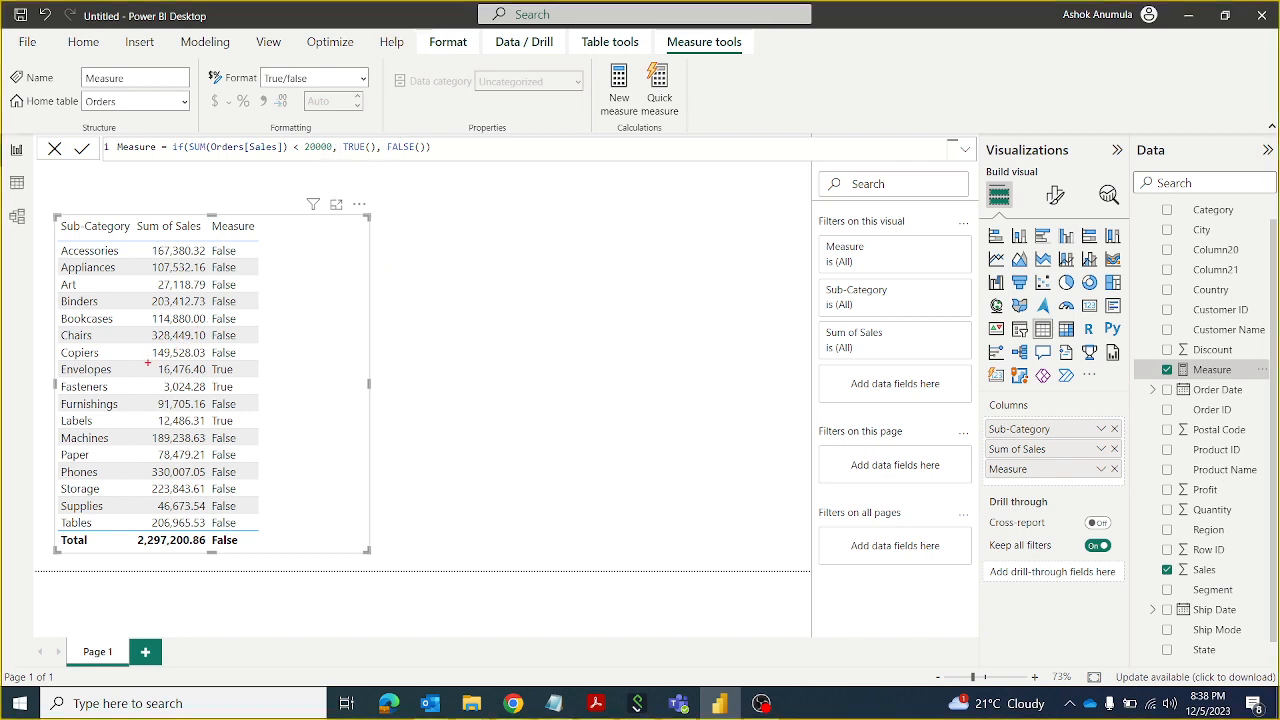
# - Compare the sub-categories' sales values with their True or False results in the table, marking example rows
pyautogui.moveTo(149, 361); pyautogui.dragTo(244, 378)
pyautogui.moveTo(156, 412); pyautogui.dragTo(243, 428)
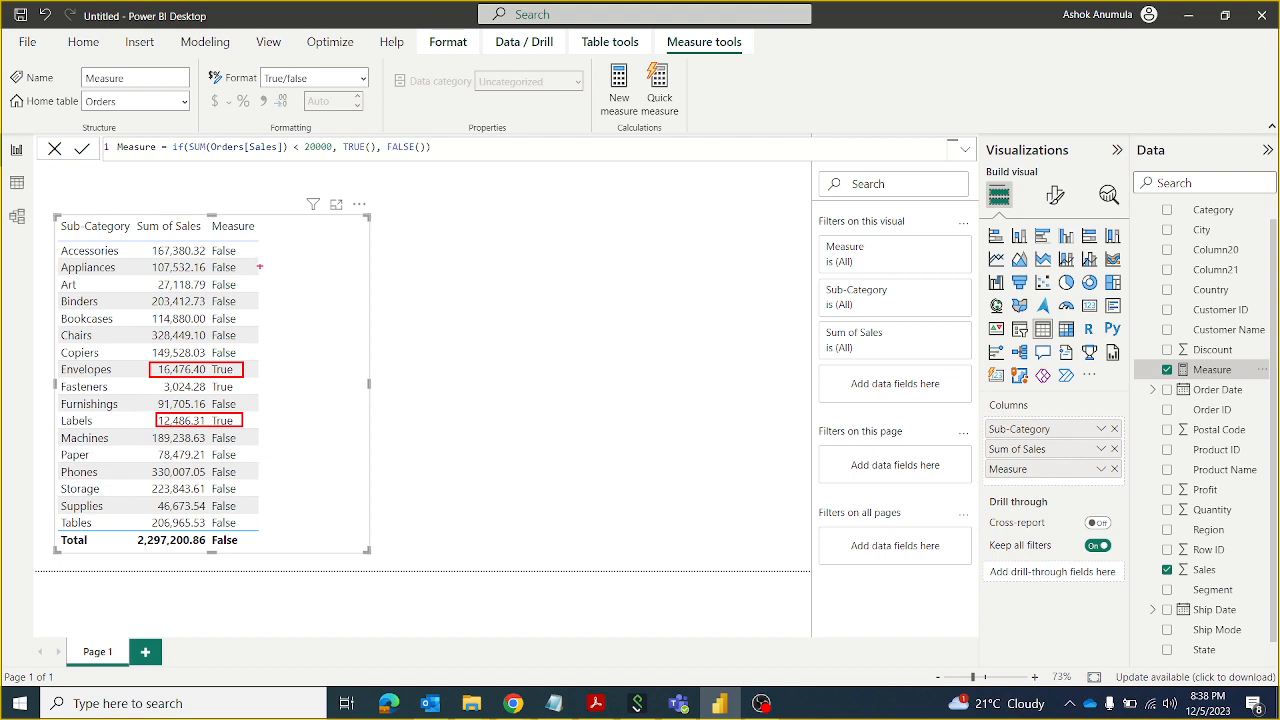
pyautogui.moveTo(142, 243)
pyautogui.mouseDown()
pyautogui.moveTo(194, 266)
pyautogui.moveTo(255, 352)
pyautogui.mouseUp()
pyautogui.moveTo(142, 432)
pyautogui.mouseDown()
pyautogui.moveTo(242, 490)
pyautogui.moveTo(261, 521)
pyautogui.mouseUp()
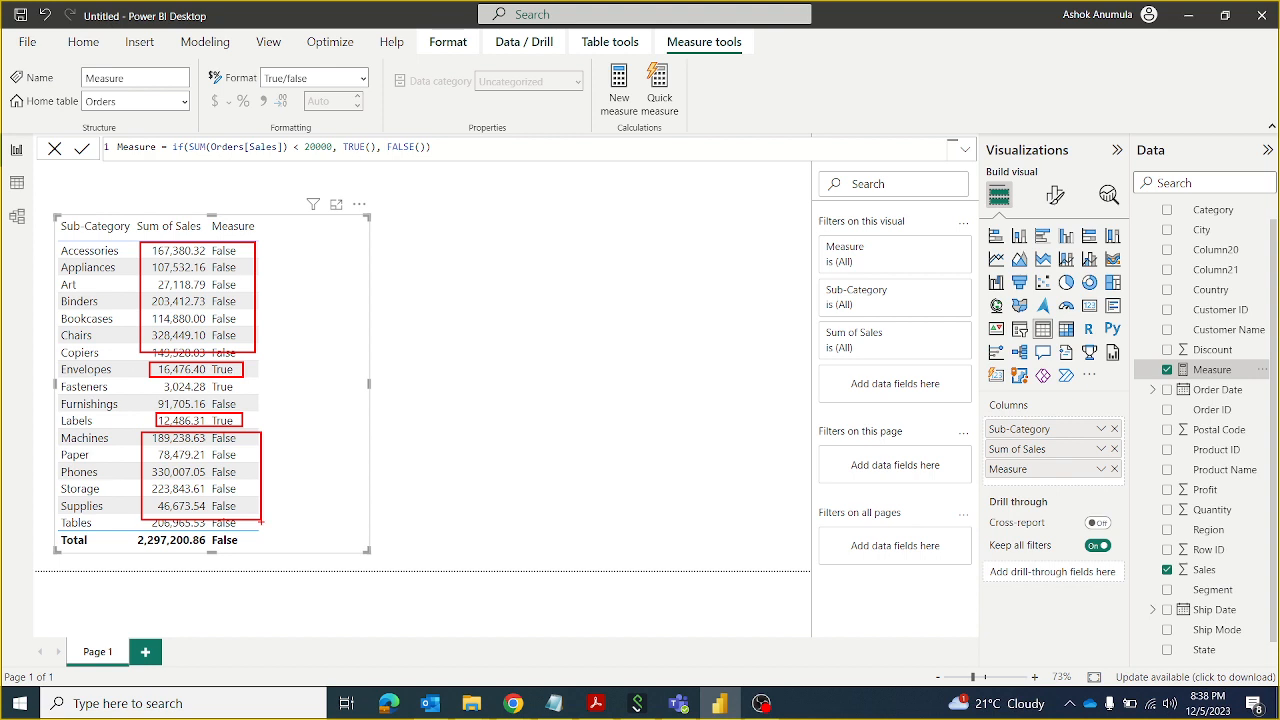
pyautogui.press('Escape')
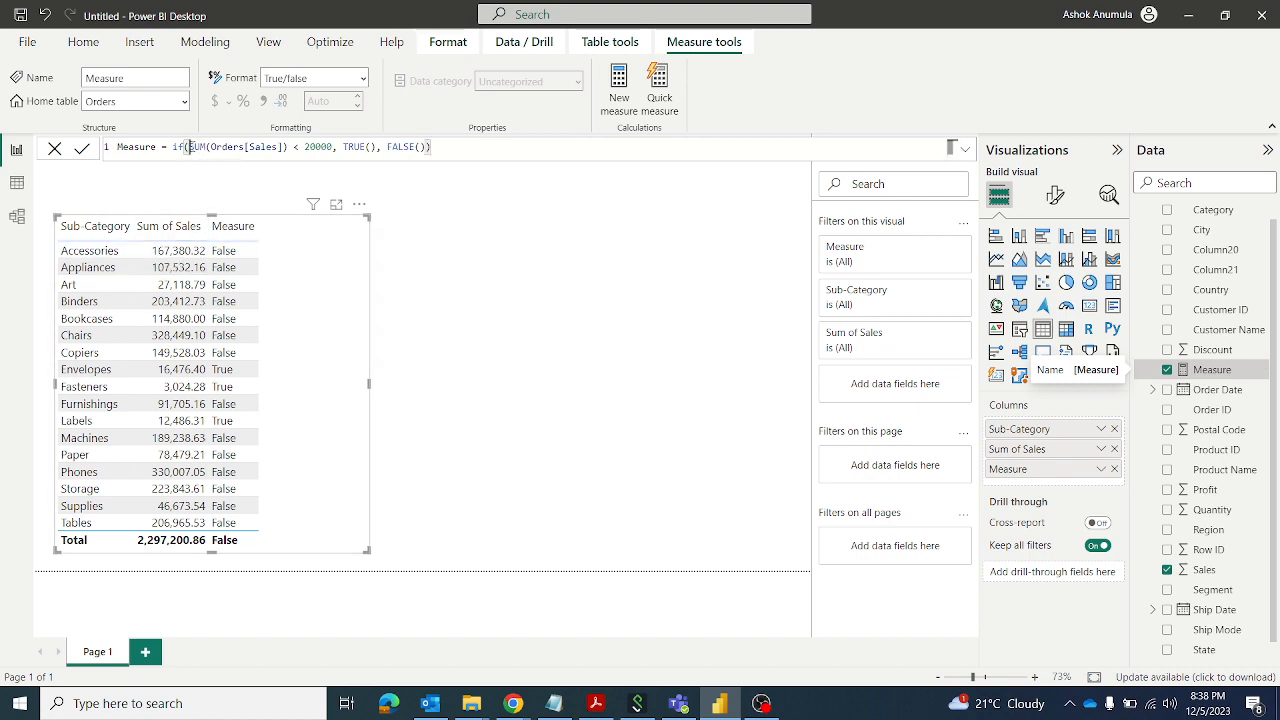
# - Review the logical test, true result and false result arguments in the measure's IF formula
pyautogui.moveTo(189, 147); pyautogui.dragTo(334, 147)
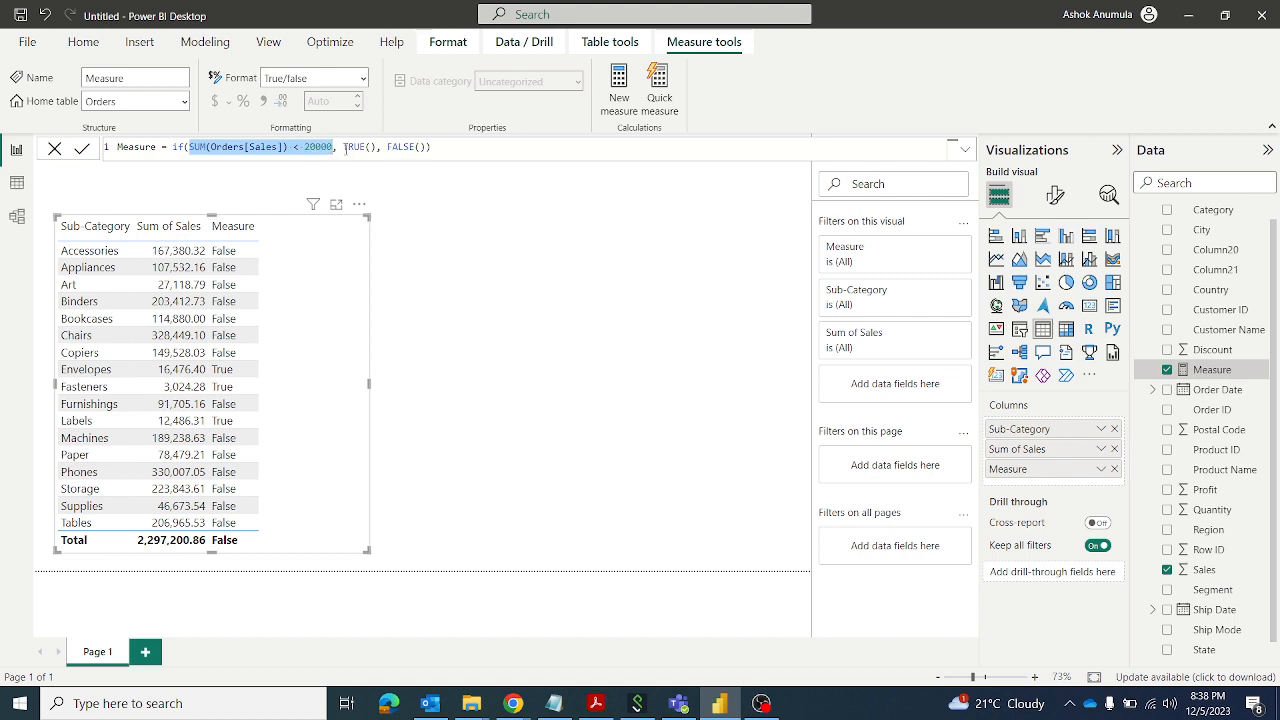
pyautogui.moveTo(344, 147); pyautogui.dragTo(429, 147)
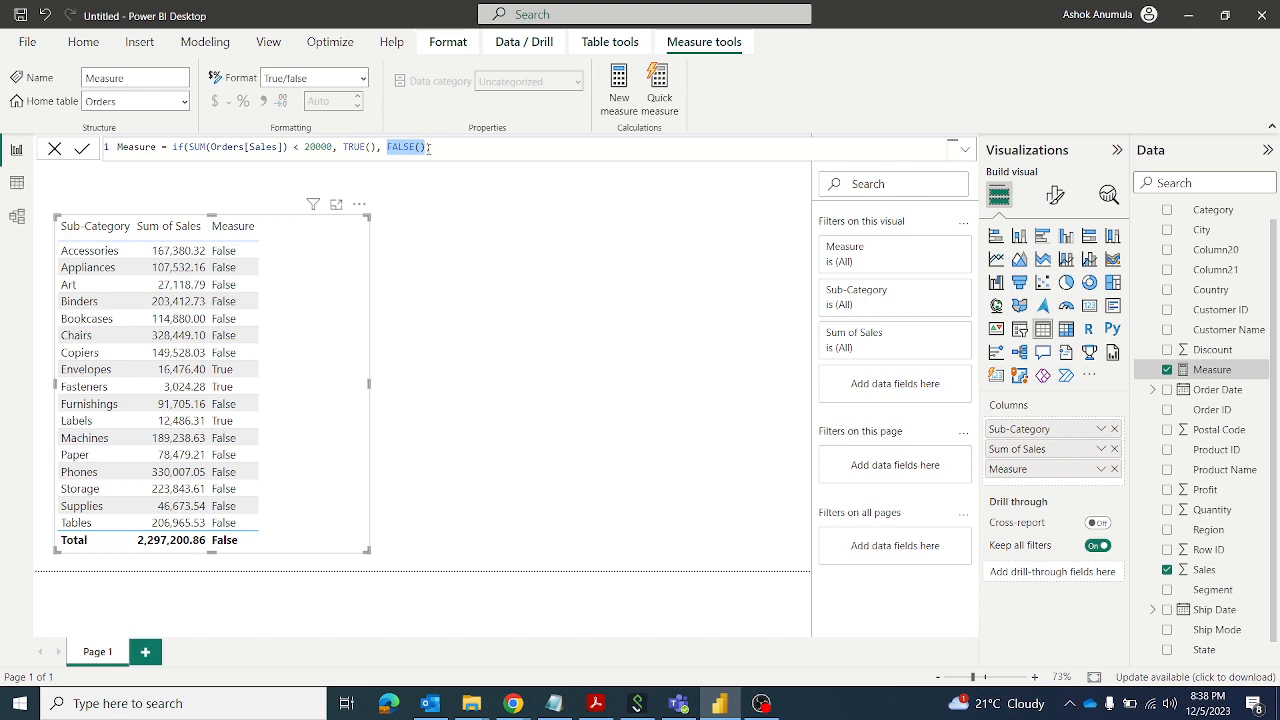
pyautogui.click(484, 158)
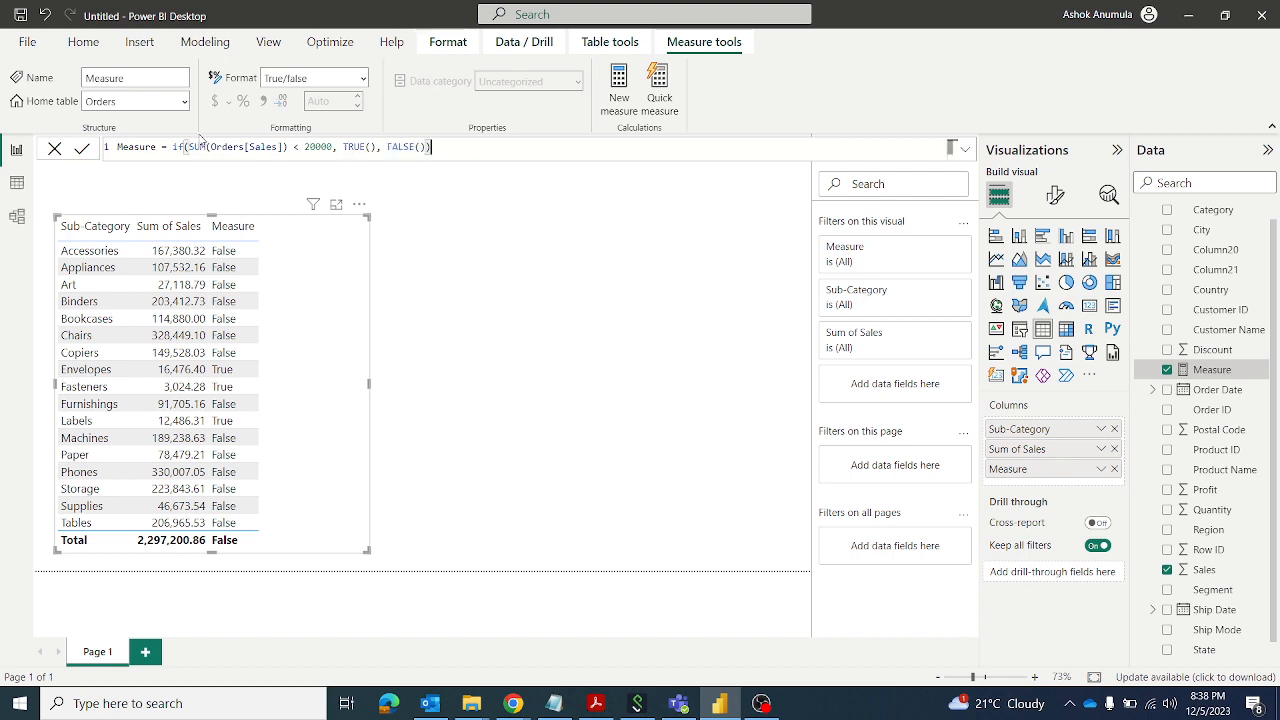
pyautogui.moveTo(189, 147); pyautogui.dragTo(428, 147)
pyautogui.click(343, 147)
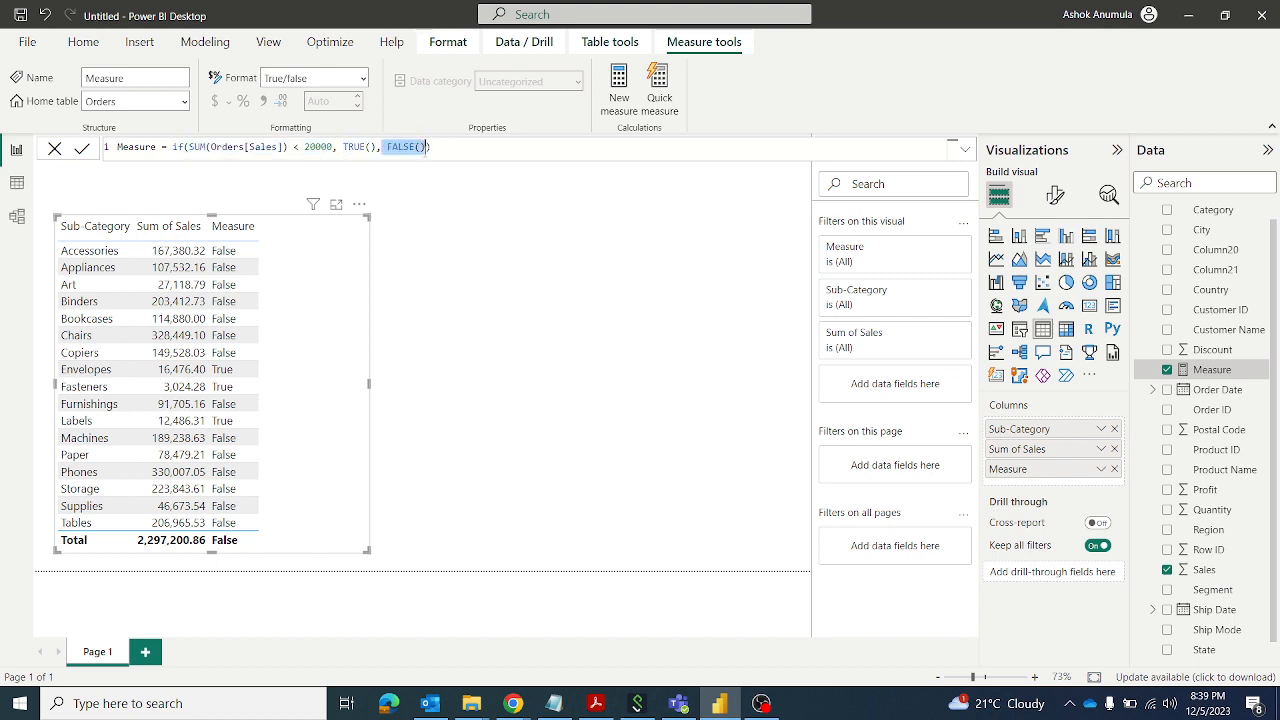
pyautogui.click(526, 323)
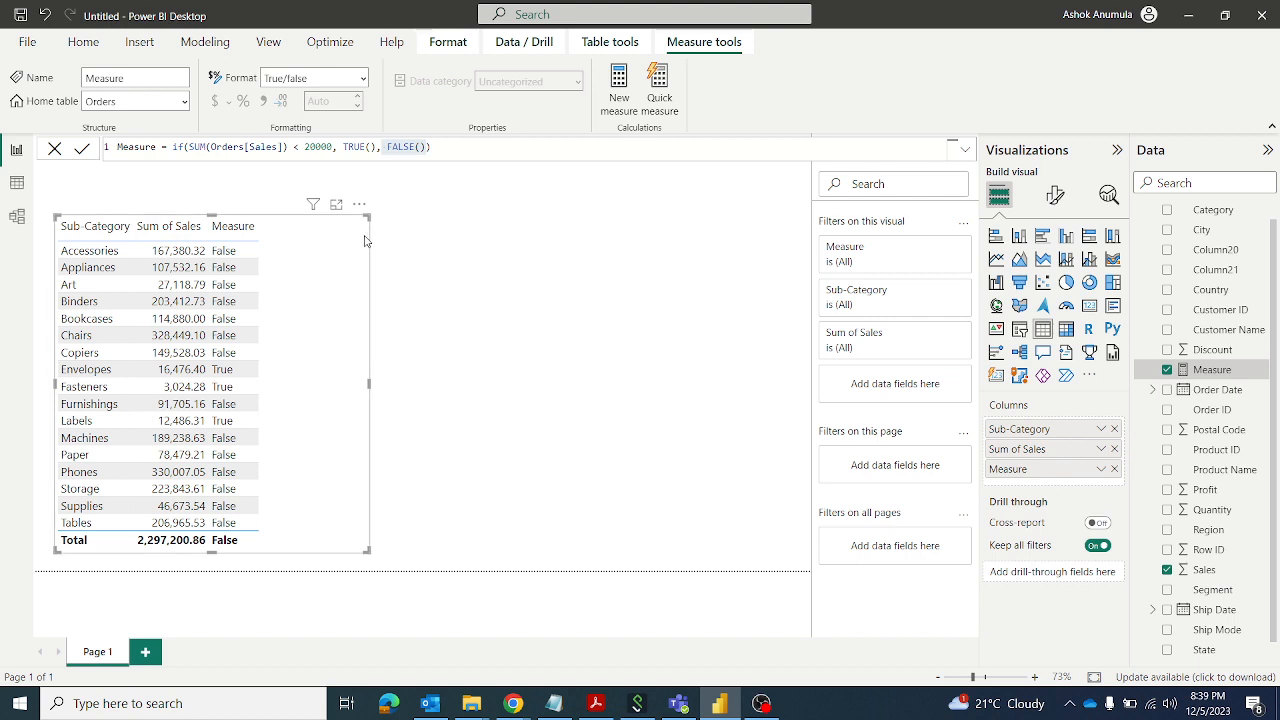
# - Set the sales threshold in the measure's IF condition to 100000 and commit the formula
pyautogui.click(306, 147)
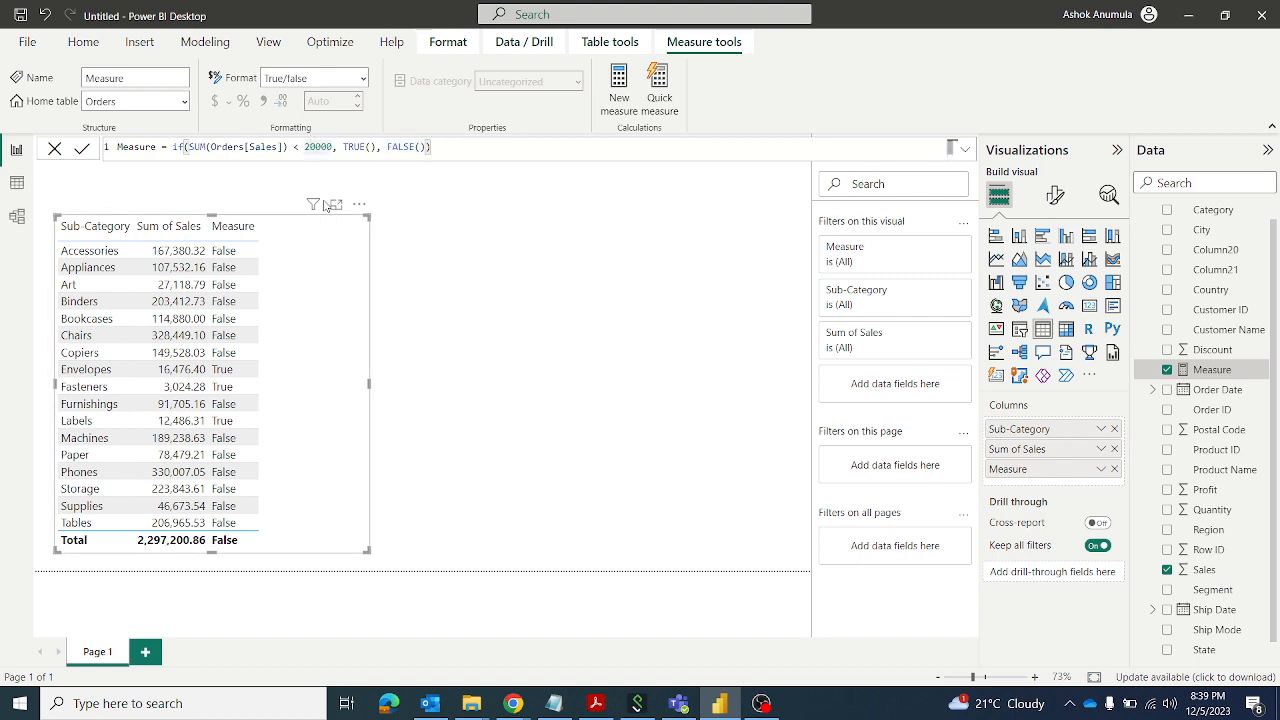
pyautogui.press('BackSpace')
pyautogui.write('10')
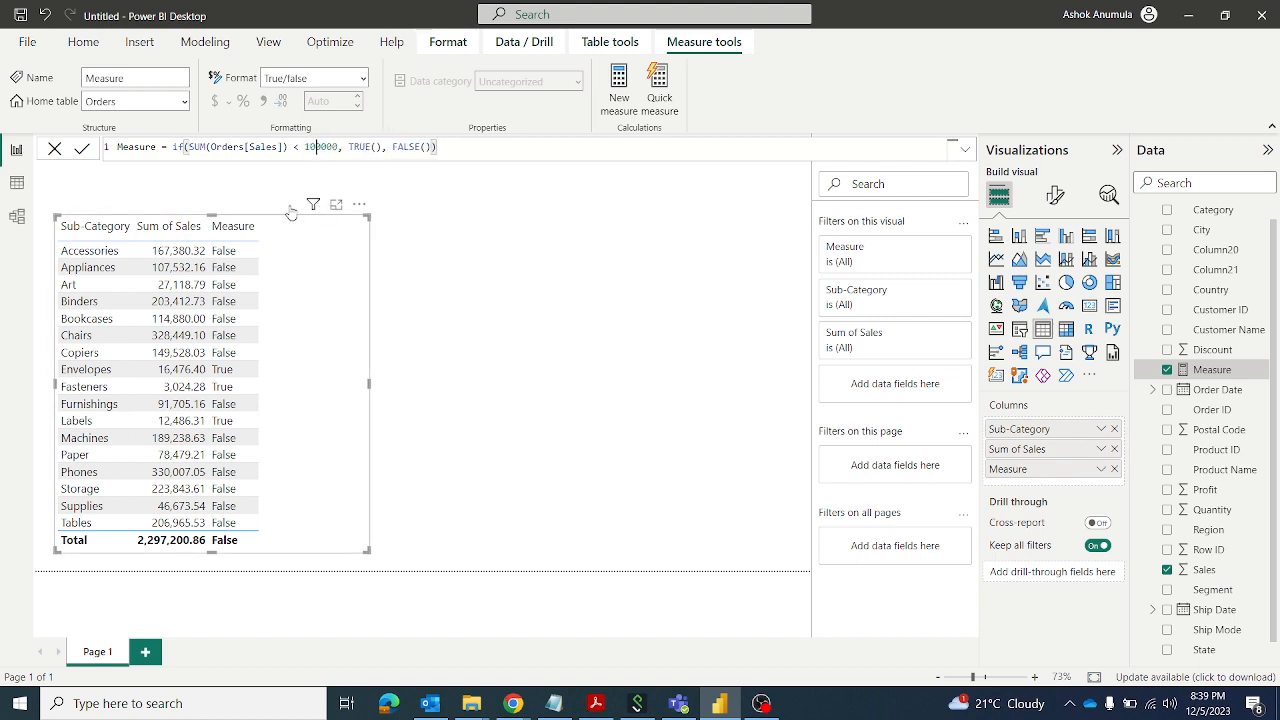
pyautogui.click(81, 149)
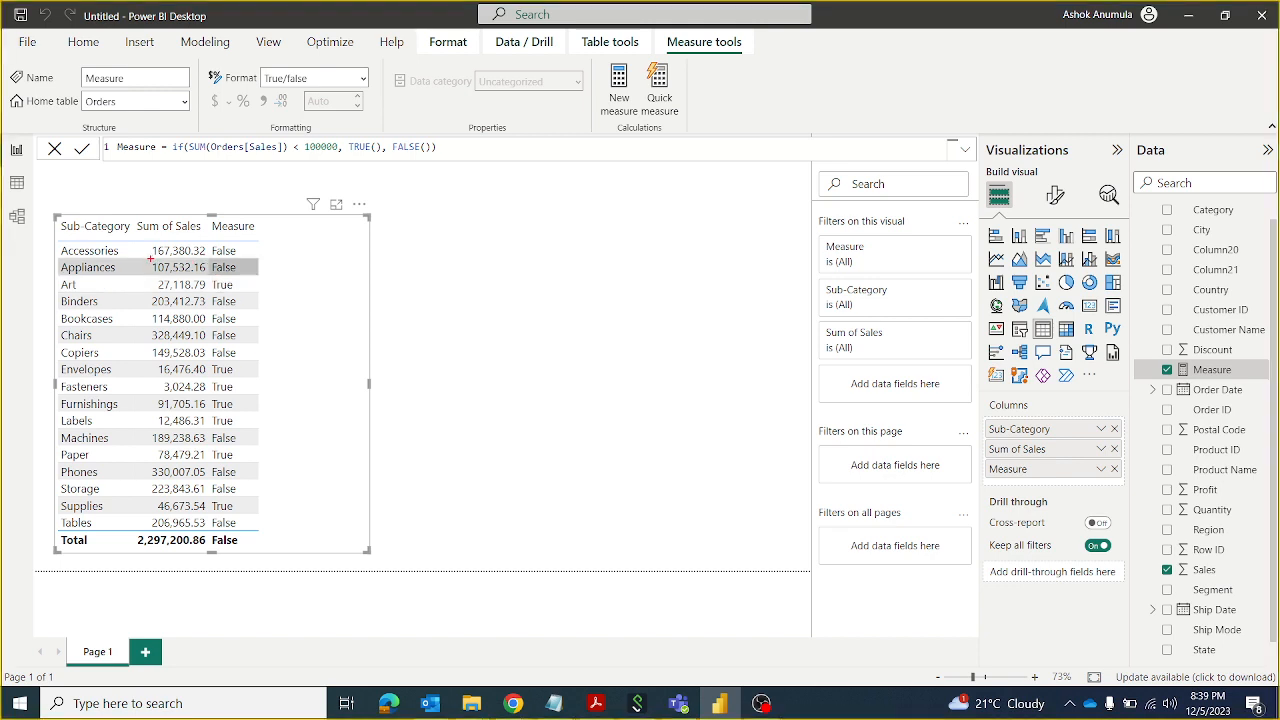
# - Check which sub-categories return True under the 100000 threshold, marking their rows in the table
pyautogui.moveTo(153, 277); pyautogui.dragTo(265, 292)
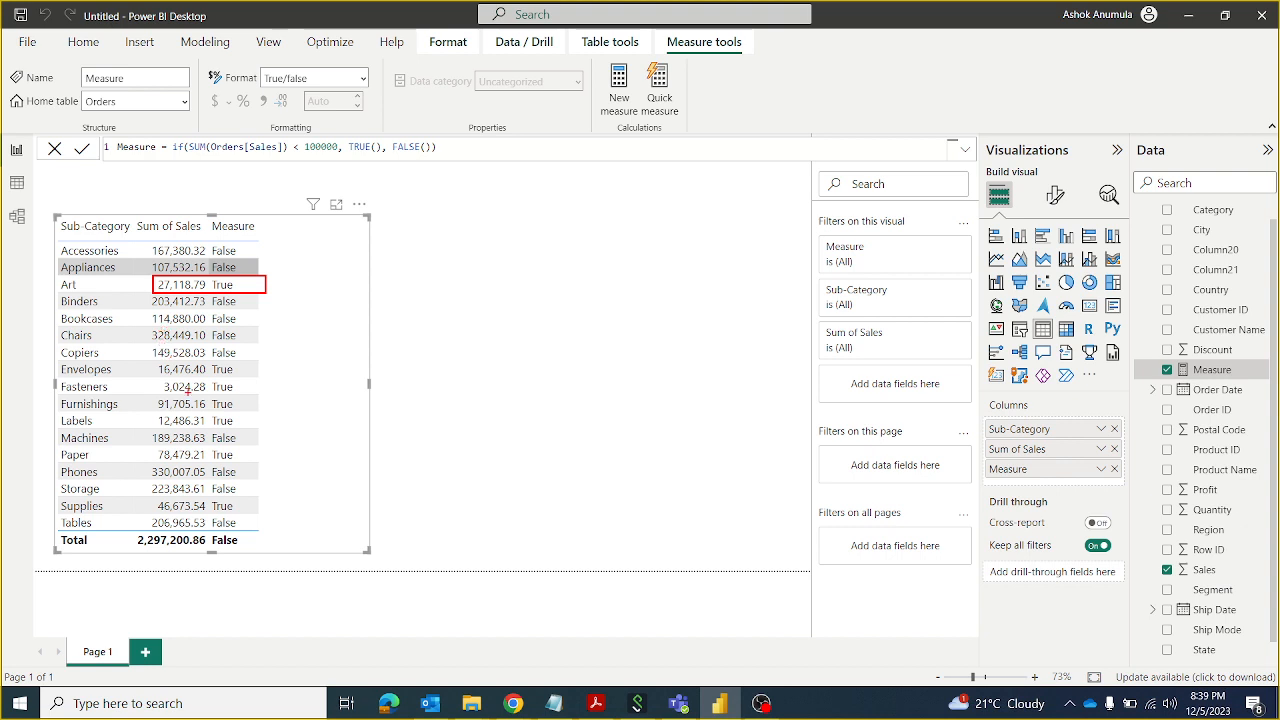
pyautogui.moveTo(146, 394); pyautogui.dragTo(258, 412)
pyautogui.moveTo(157, 356); pyautogui.dragTo(246, 394)
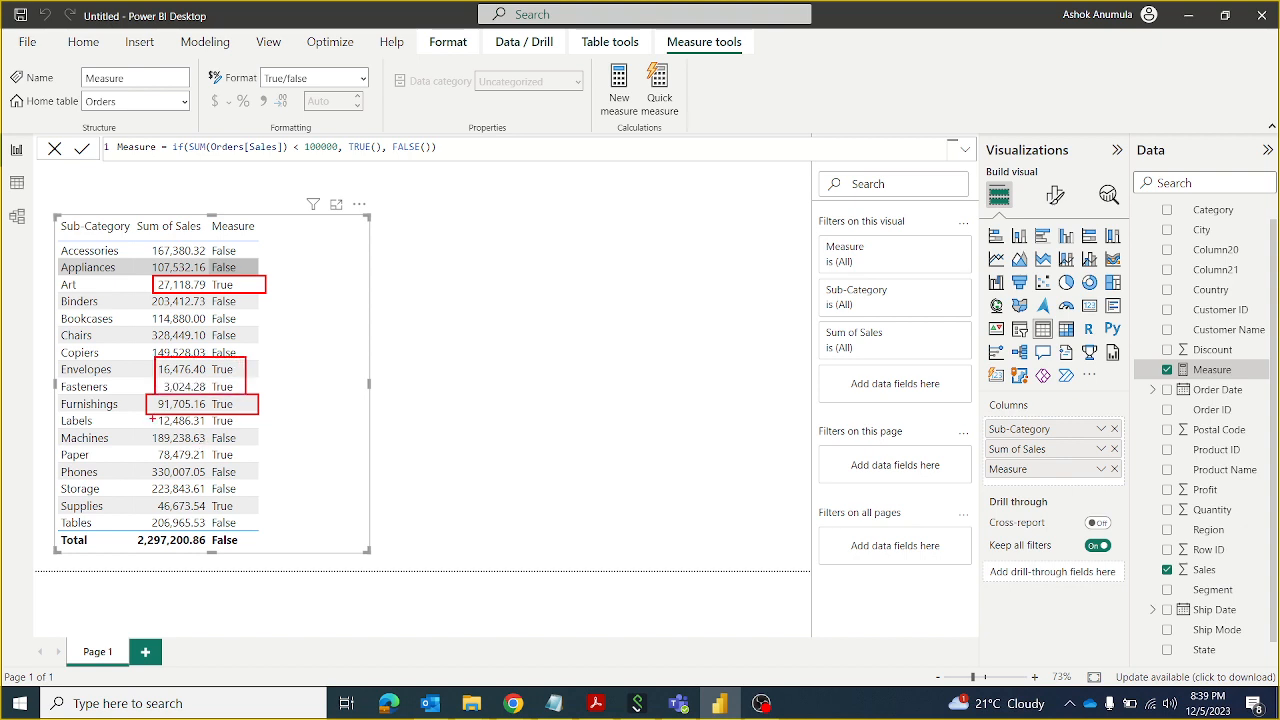
pyautogui.moveTo(152, 413); pyautogui.dragTo(258, 433)
pyautogui.moveTo(150, 440); pyautogui.dragTo(247, 463)
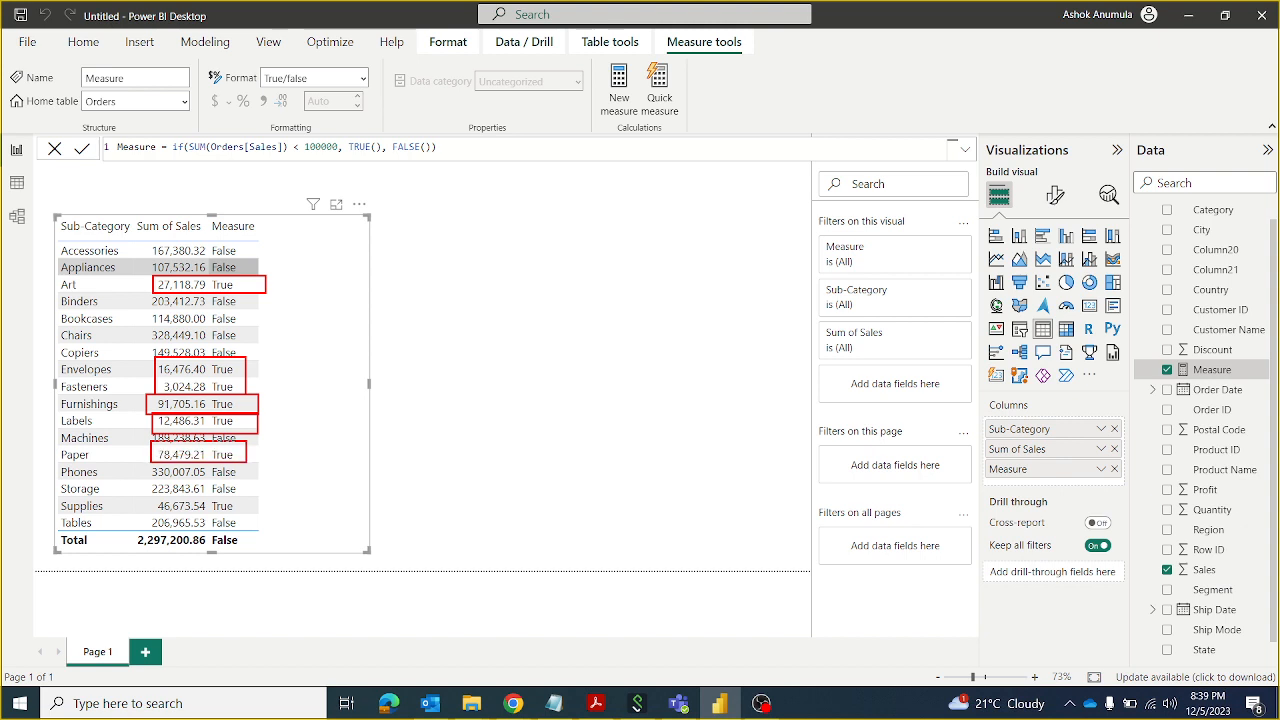
pyautogui.moveTo(154, 497); pyautogui.dragTo(246, 514)
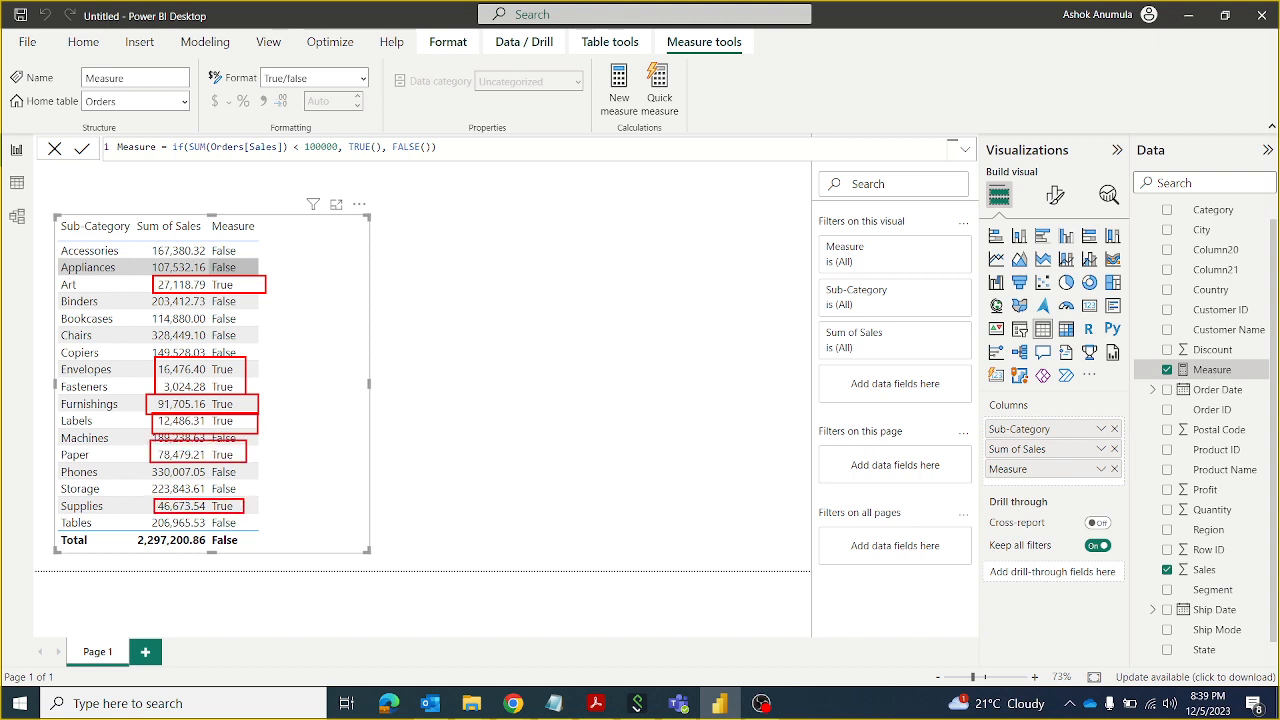
pyautogui.press('Escape')
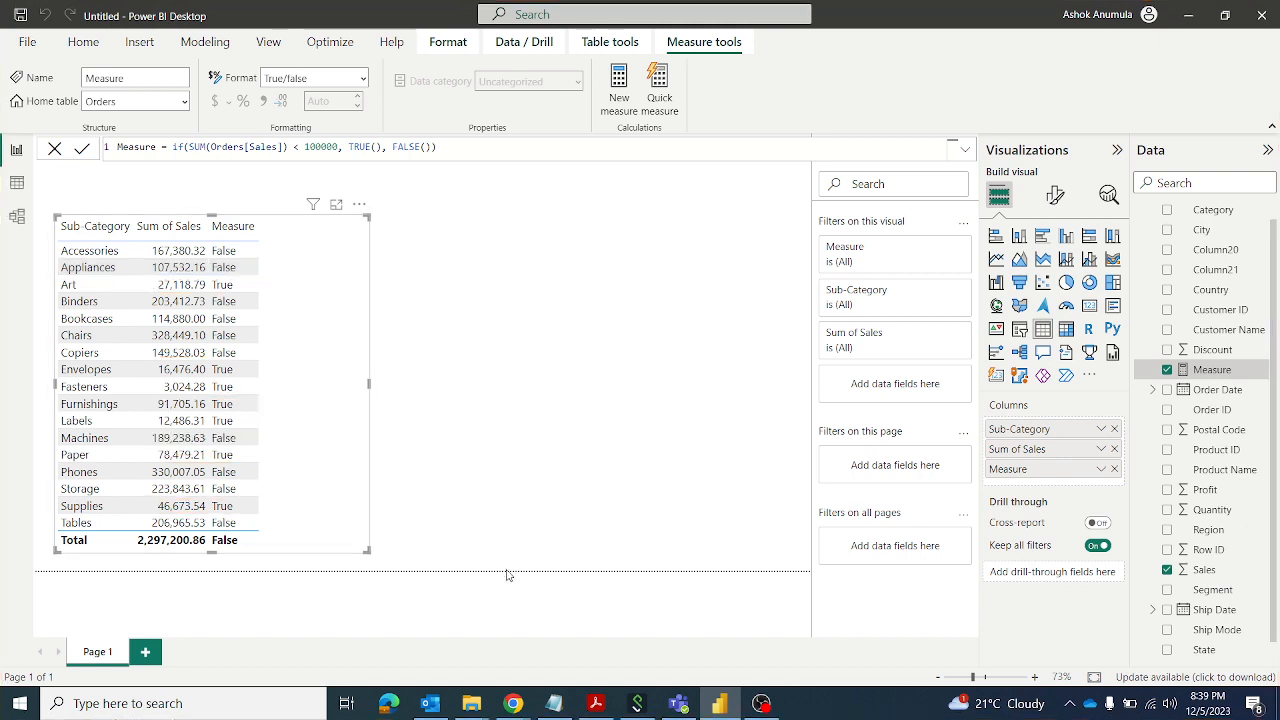
# - Switch to the Power BI syllabus PDF in Acrobat Reader, check the DAX Logical Functions list, and return to Power BI Desktop
pyautogui.moveTo(516, 706)
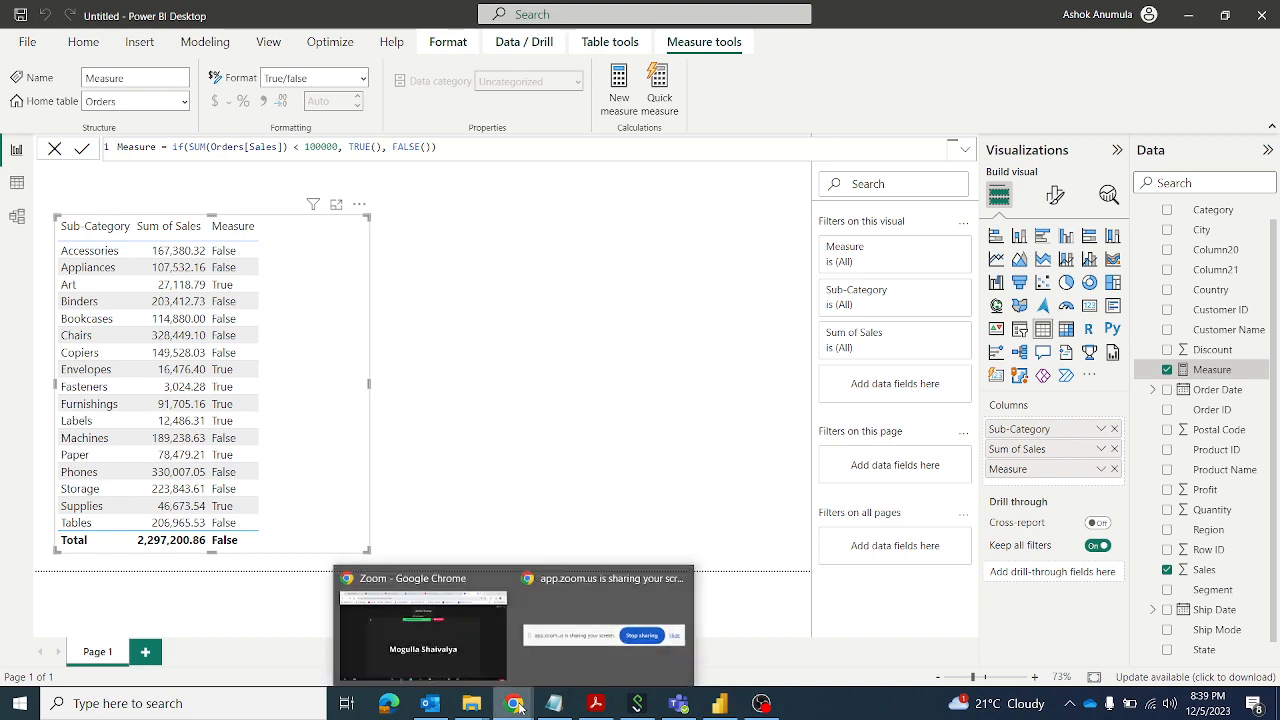
pyautogui.click(596, 703)
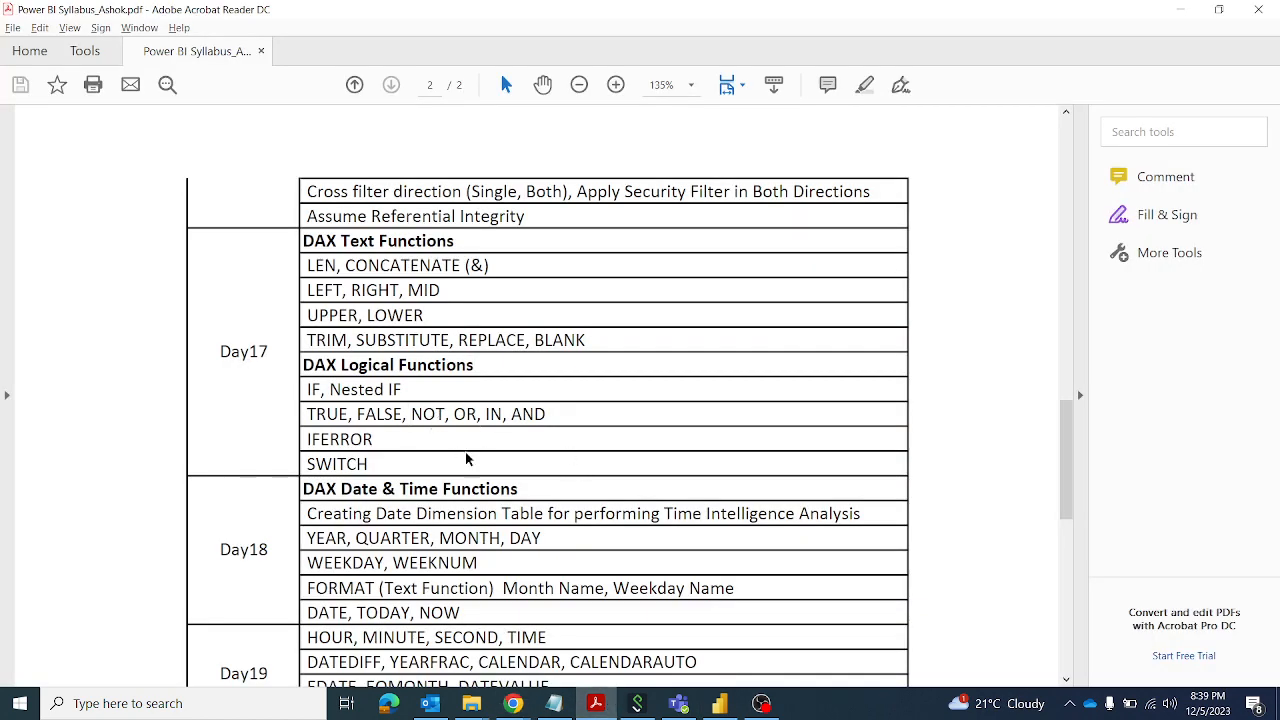
pyautogui.click(1180, 9)
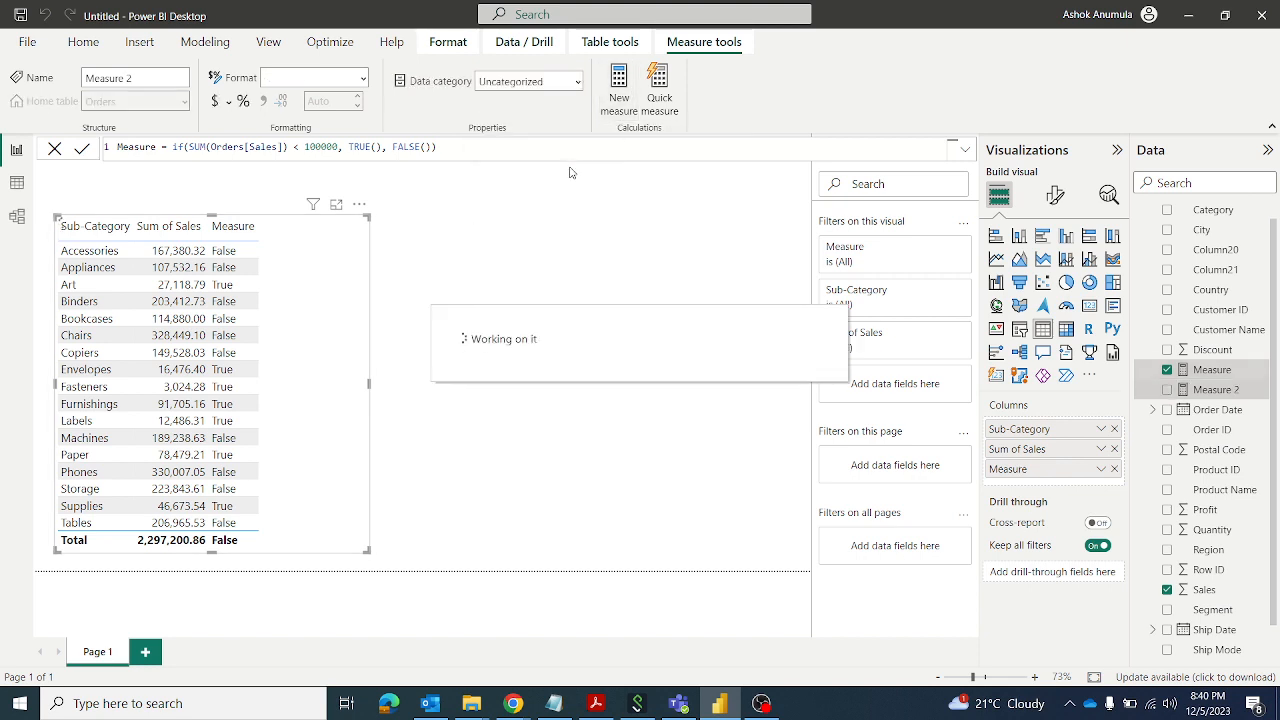
# - Define Measure 2 as NOT([Measure]), commit it, and add it as a column to the Sub-Category table
pyautogui.click(418, 155)
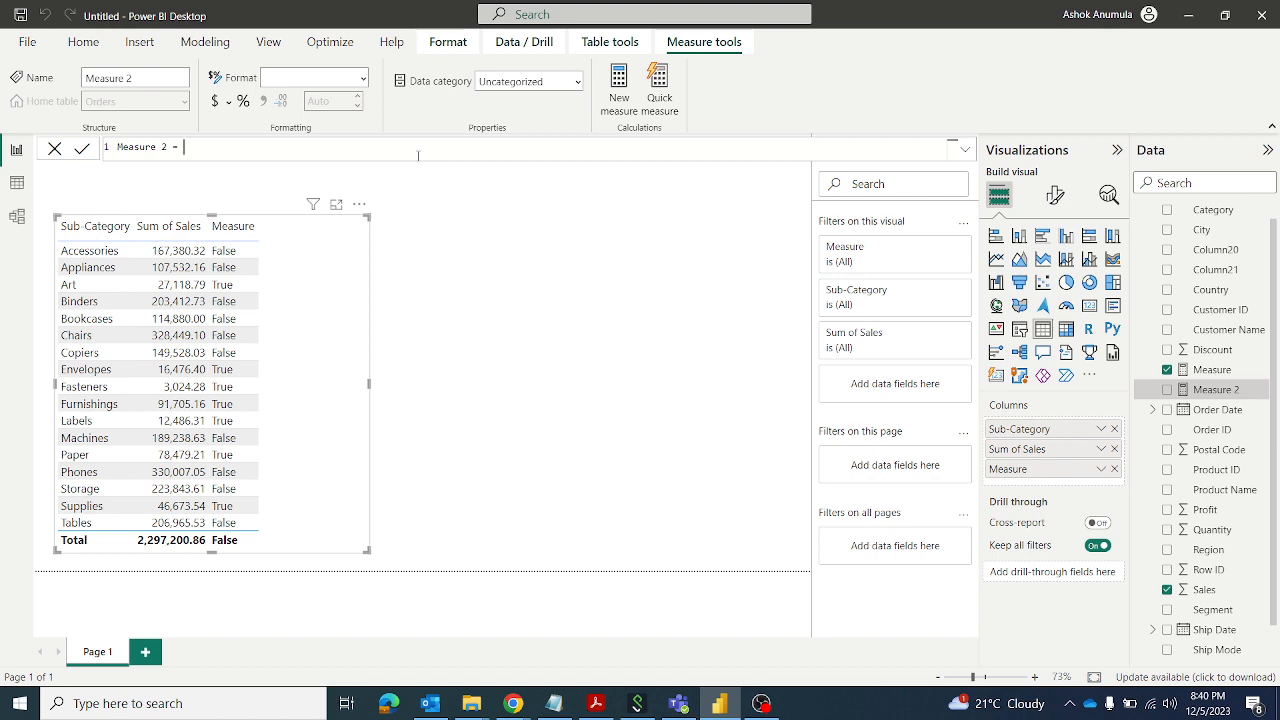
pyautogui.write('NOT')
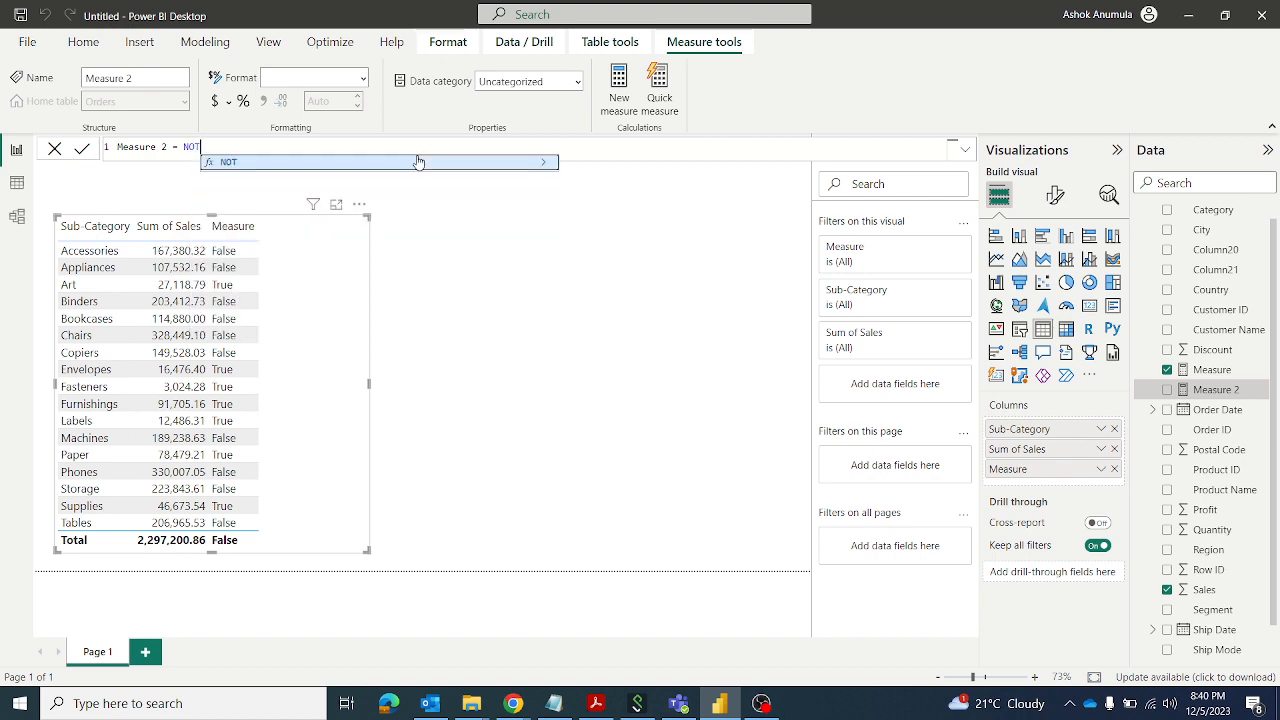
pyautogui.click(418, 162)
pyautogui.write('[Measure]')
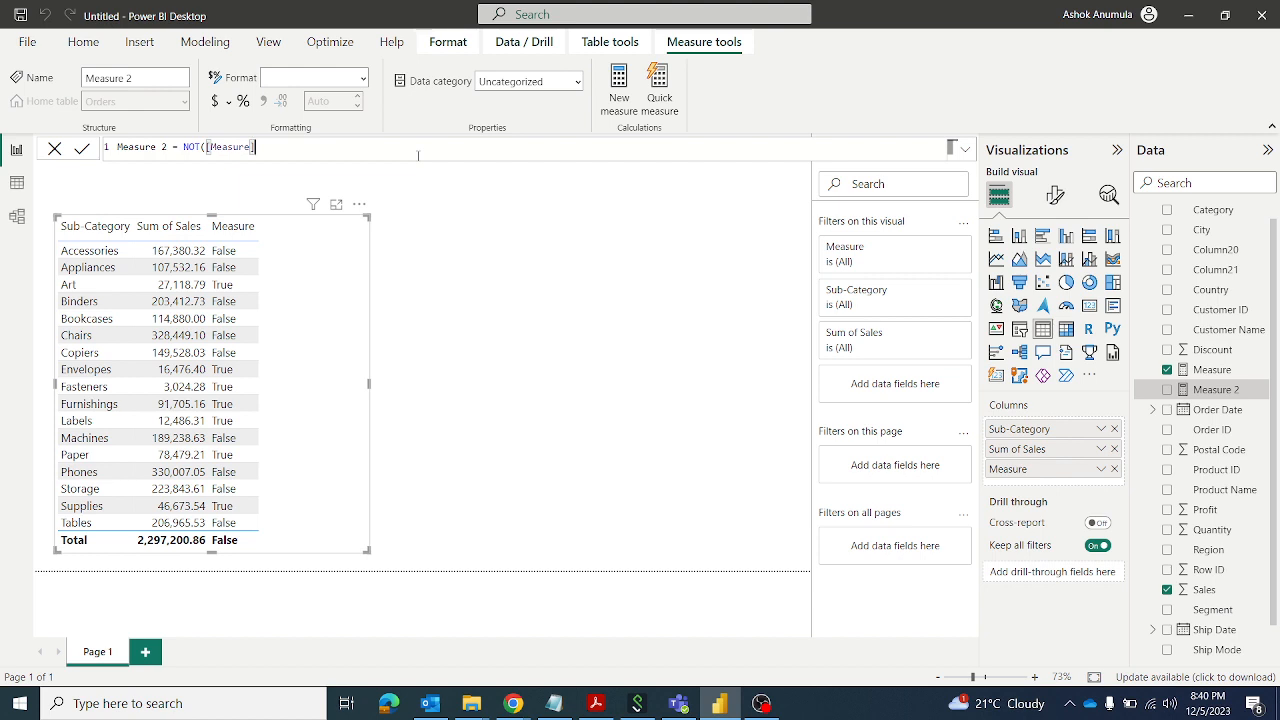
pyautogui.write(')')
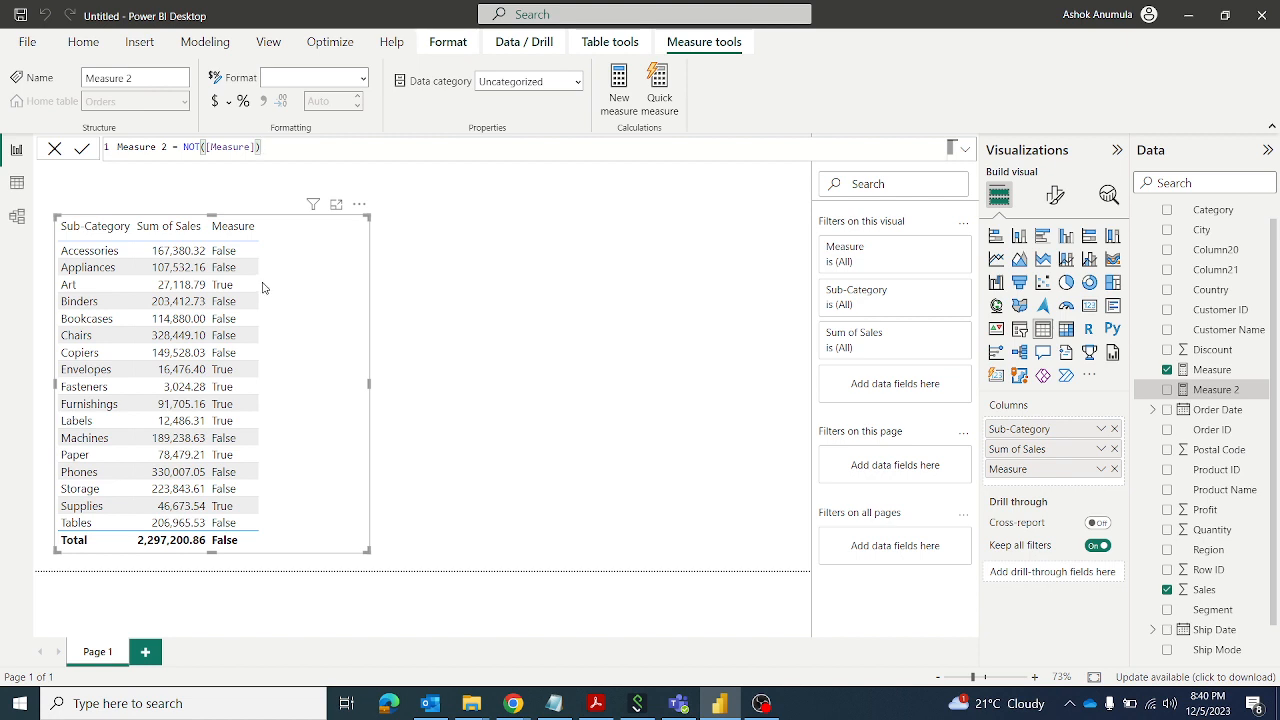
pyautogui.click(81, 149)
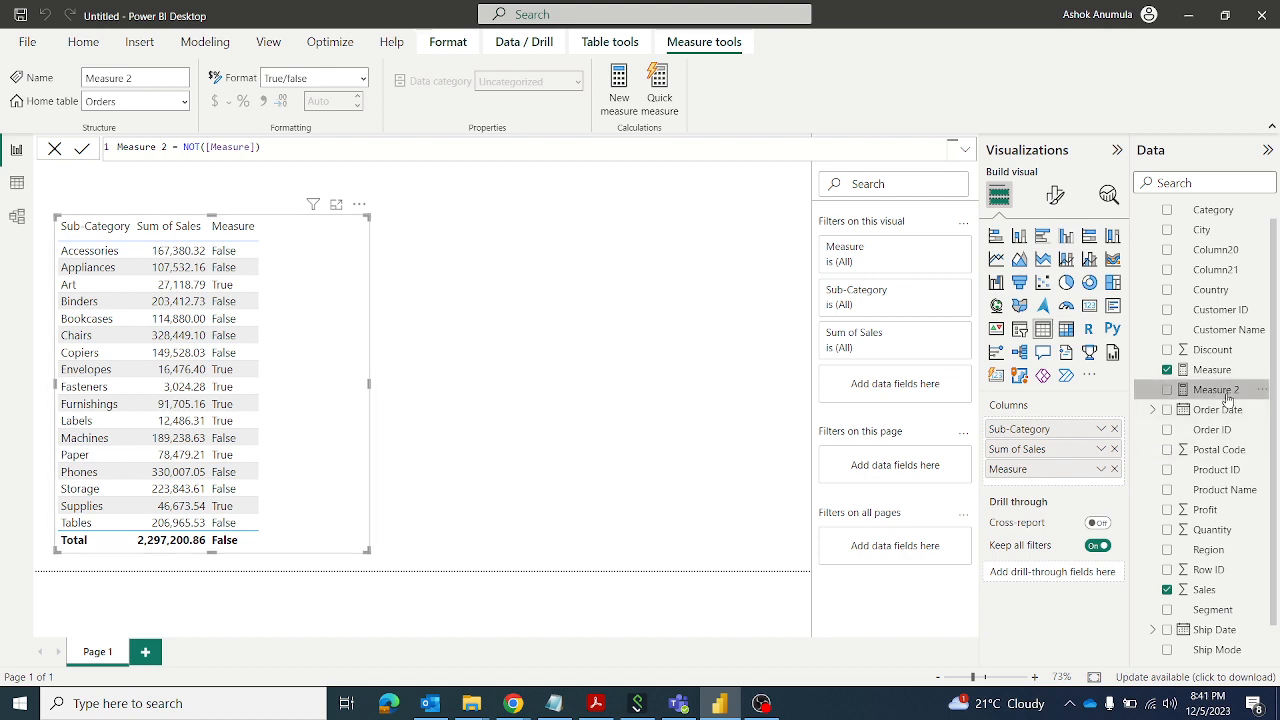
pyautogui.moveTo(1230, 398); pyautogui.dragTo(350, 420)
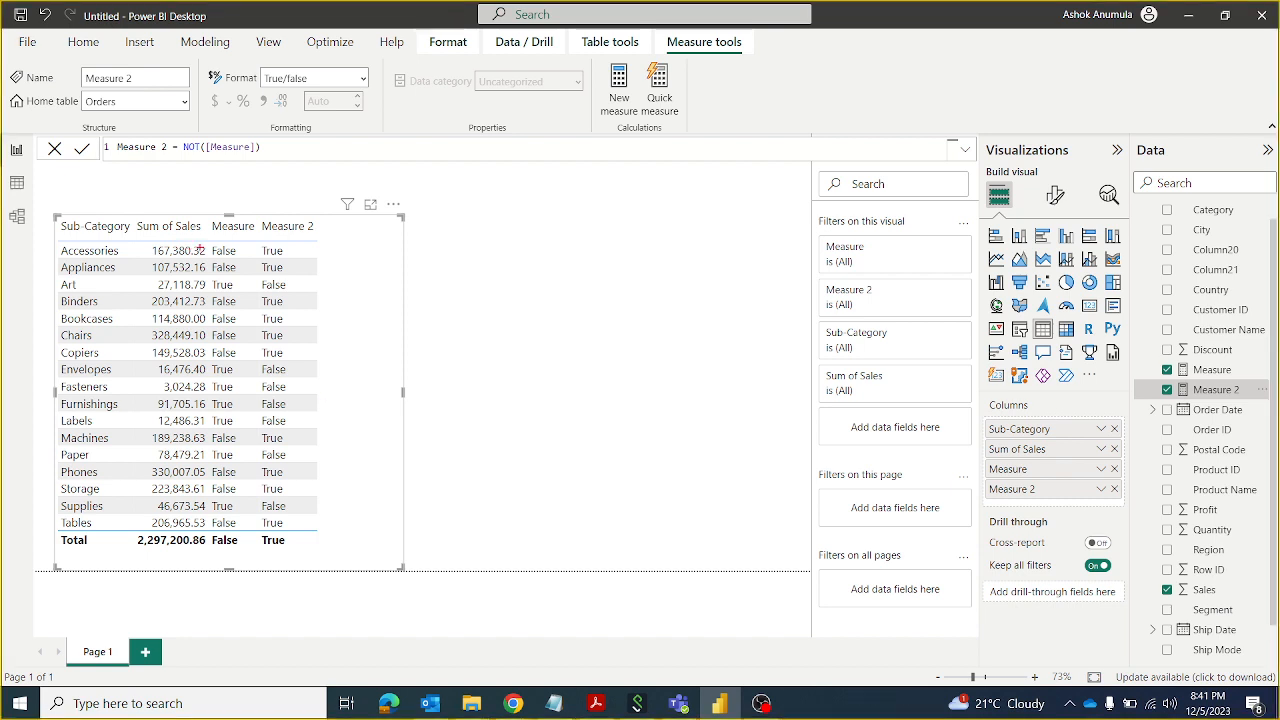
# - Compare the Measure and Measure 2 values row by row, marking the inverted True/False pairs in the table
pyautogui.moveTo(207, 242); pyautogui.dragTo(298, 277)
pyautogui.moveTo(208, 276)
pyautogui.mouseDown()
pyautogui.moveTo(284, 302)
pyautogui.moveTo(294, 293)
pyautogui.mouseUp()
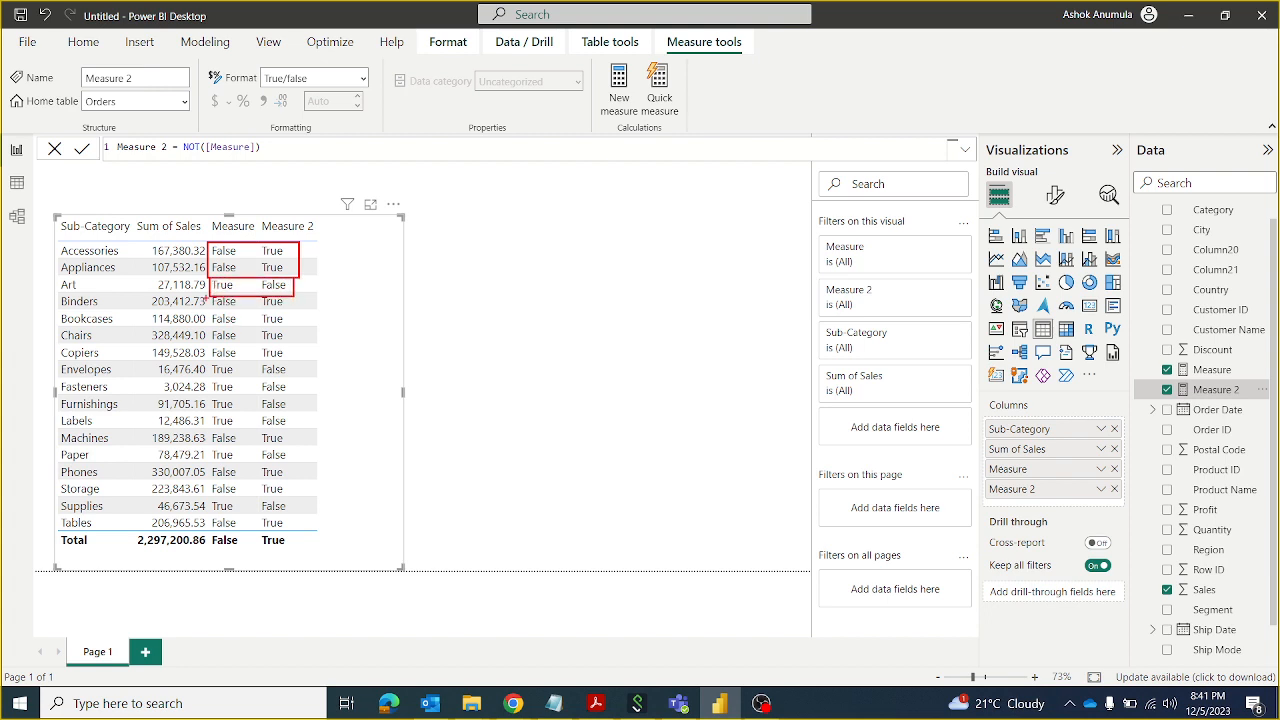
pyautogui.moveTo(206, 296)
pyautogui.mouseDown()
pyautogui.moveTo(292, 328)
pyautogui.moveTo(304, 362)
pyautogui.mouseUp()
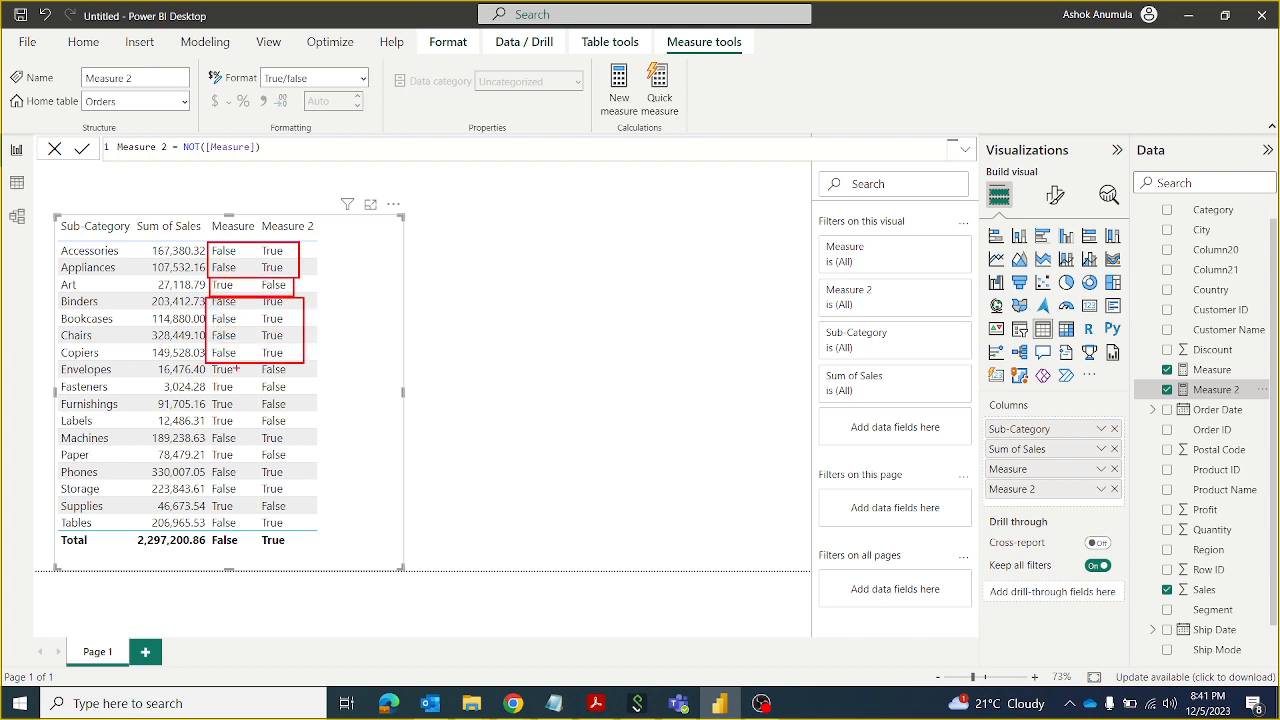
pyautogui.moveTo(206, 362)
pyautogui.mouseDown()
pyautogui.moveTo(288, 392)
pyautogui.moveTo(306, 432)
pyautogui.mouseUp()
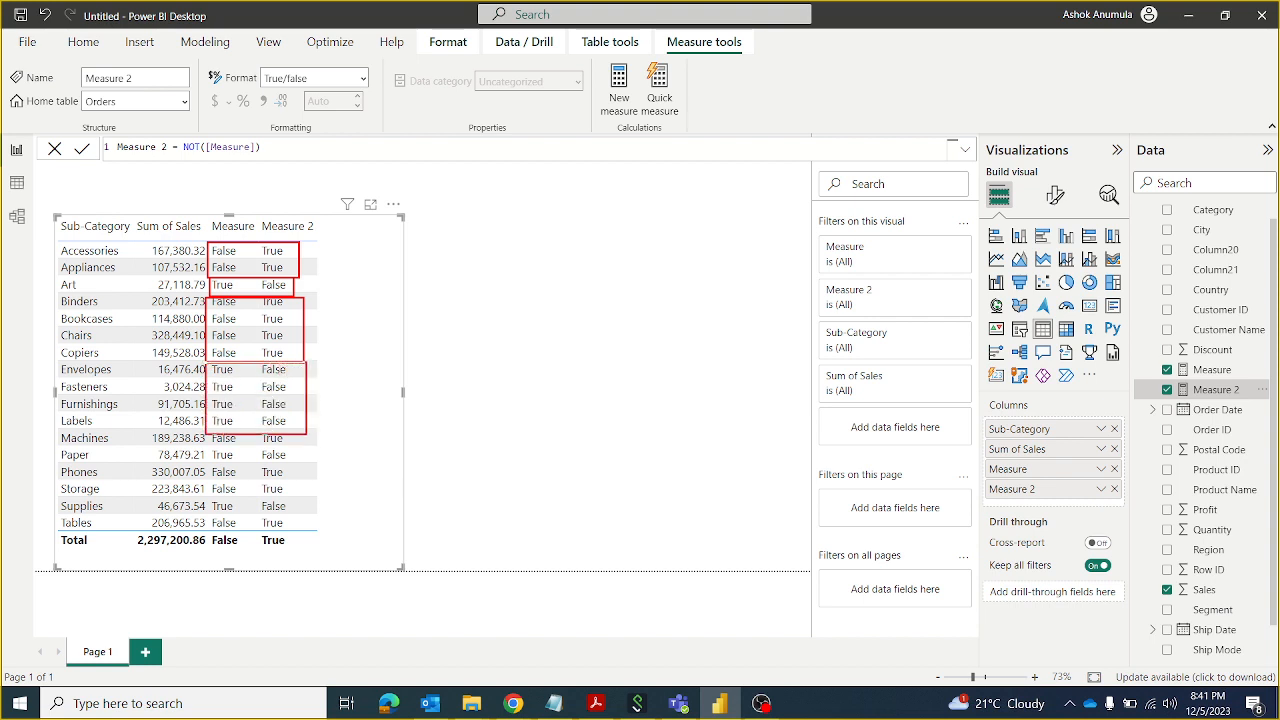
pyautogui.moveTo(204, 430); pyautogui.dragTo(308, 455)
pyautogui.moveTo(204, 461); pyautogui.dragTo(310, 496)
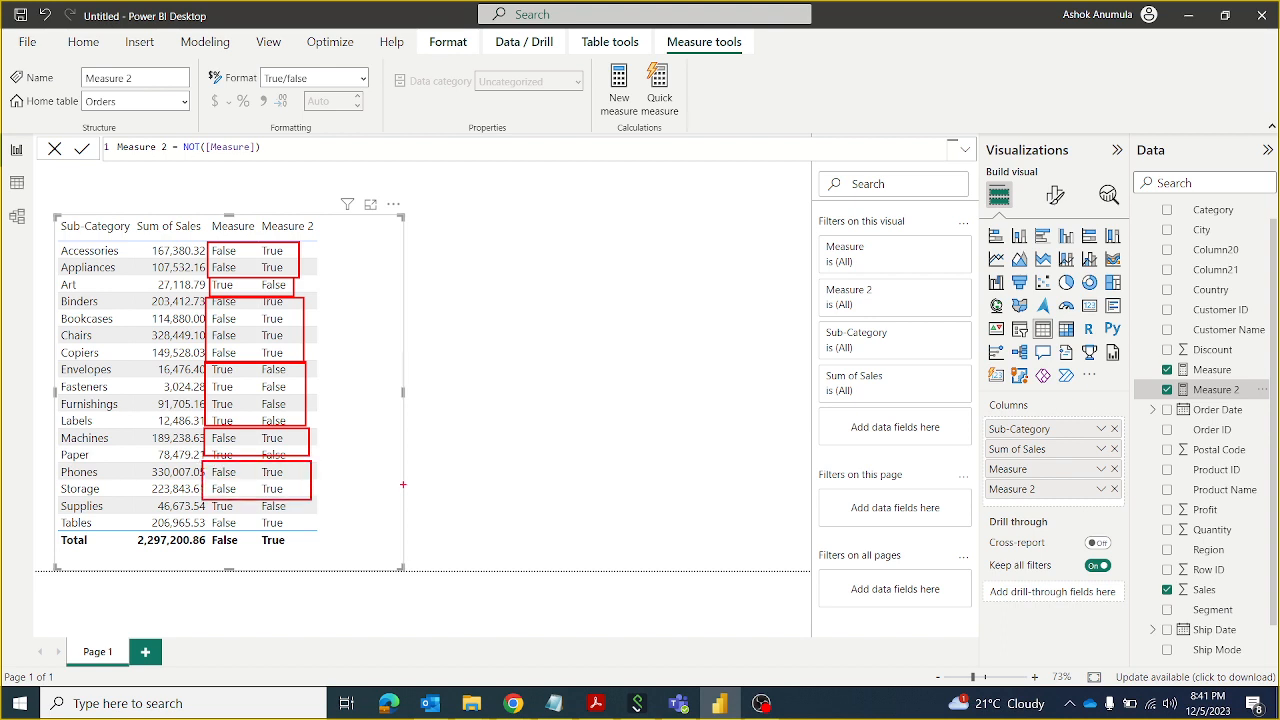
pyautogui.press('Escape')
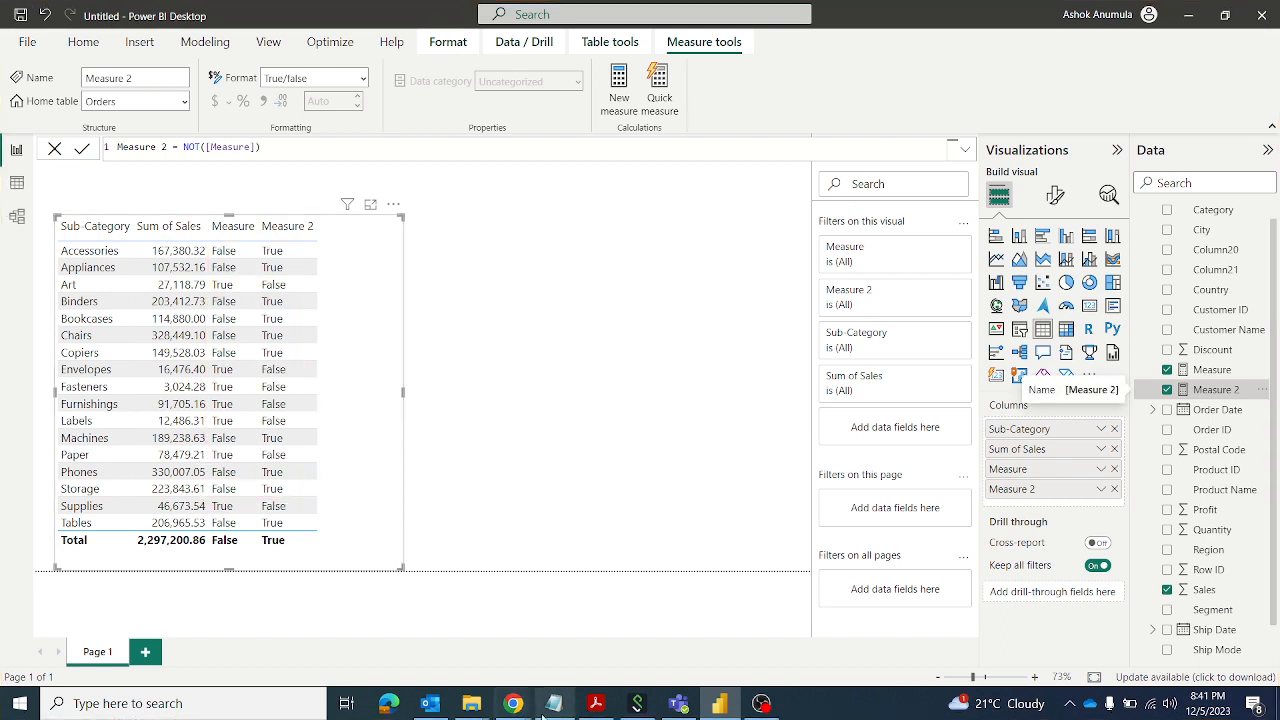
# - Check the DAX Logical Functions list in the syllabus PDF in Acrobat Reader, return to Power BI Desktop and add a new report page
pyautogui.click(596, 704)
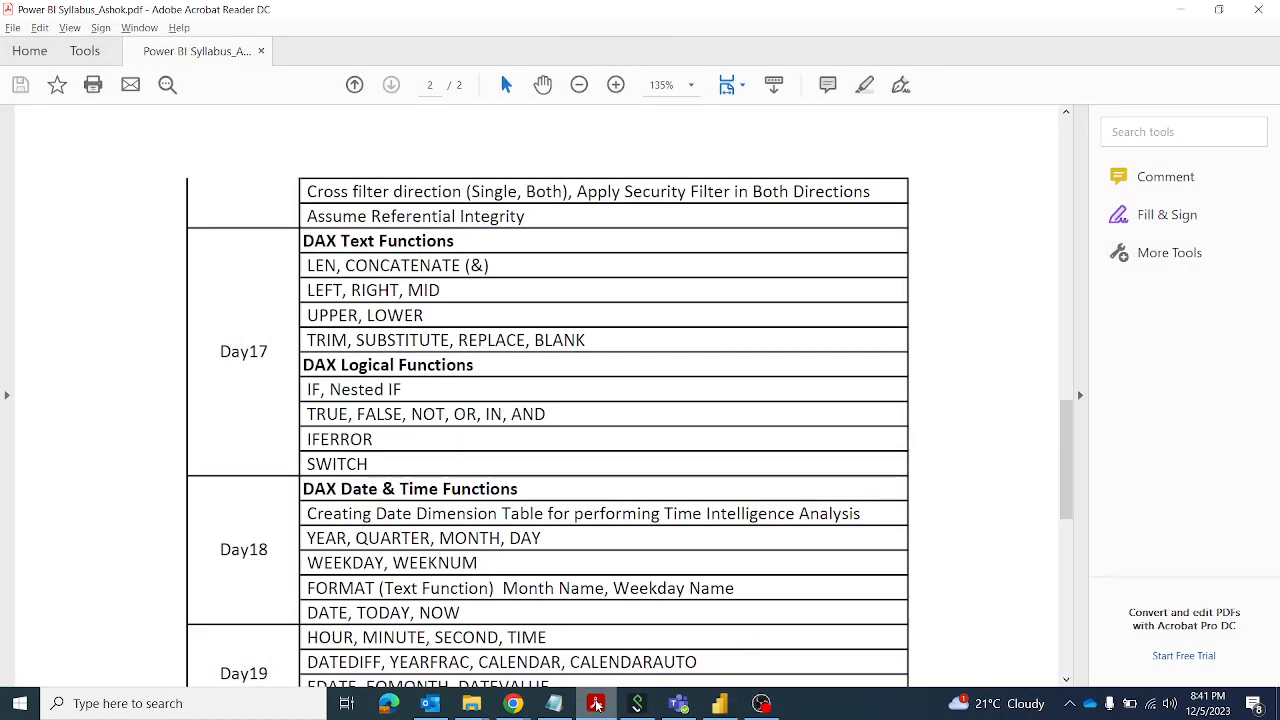
pyautogui.click(596, 704)
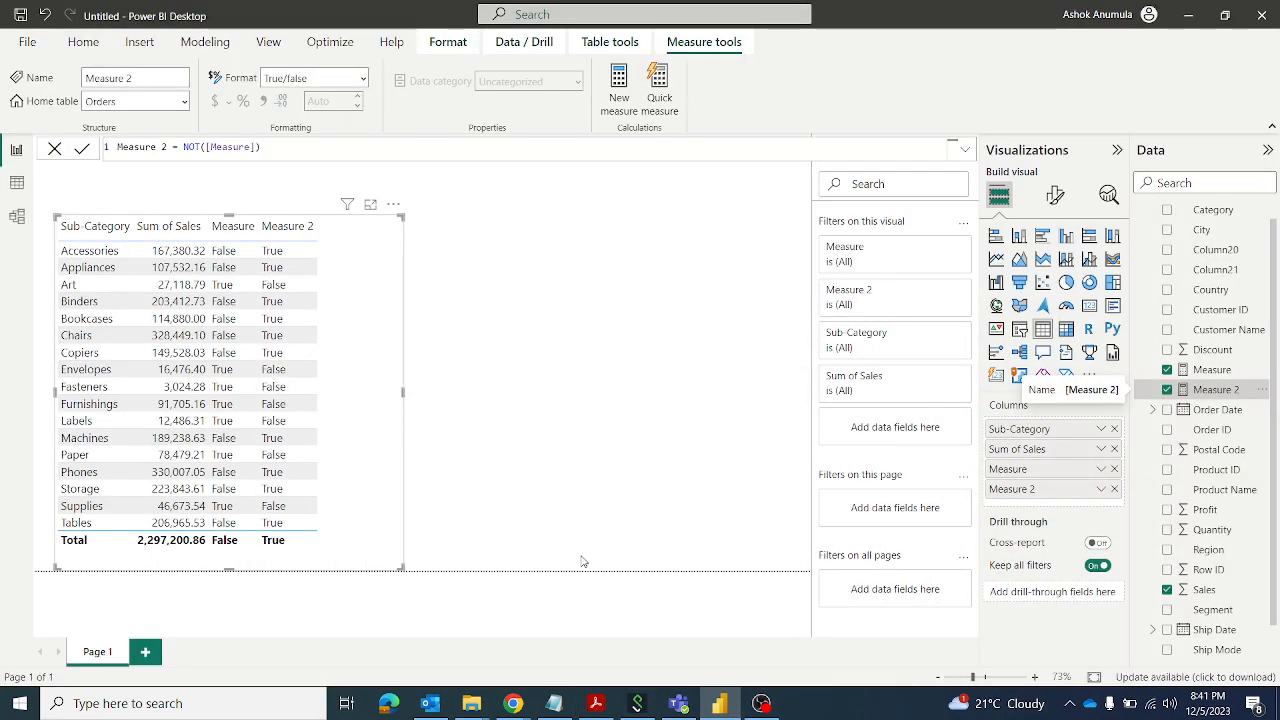
pyautogui.click(152, 653)
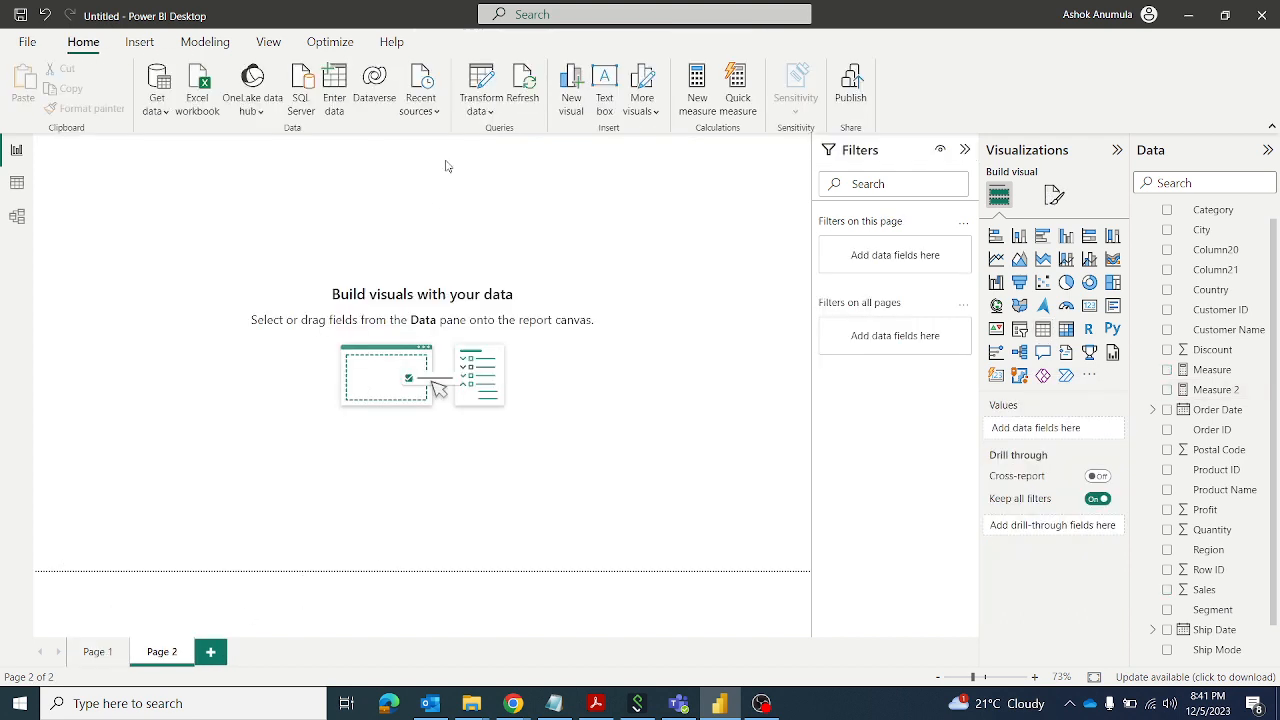
# - Start a manually entered data table and rename its first column to Number
pyautogui.click(346, 86)
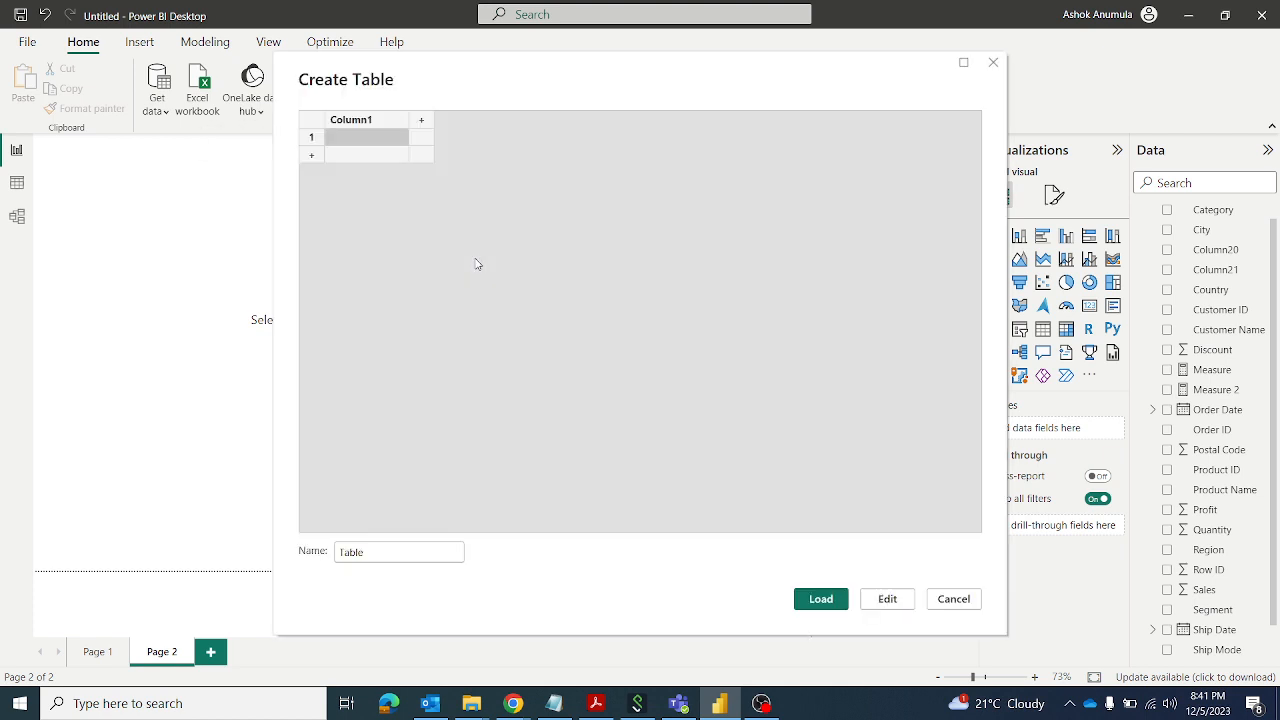
pyautogui.doubleClick(384, 125)
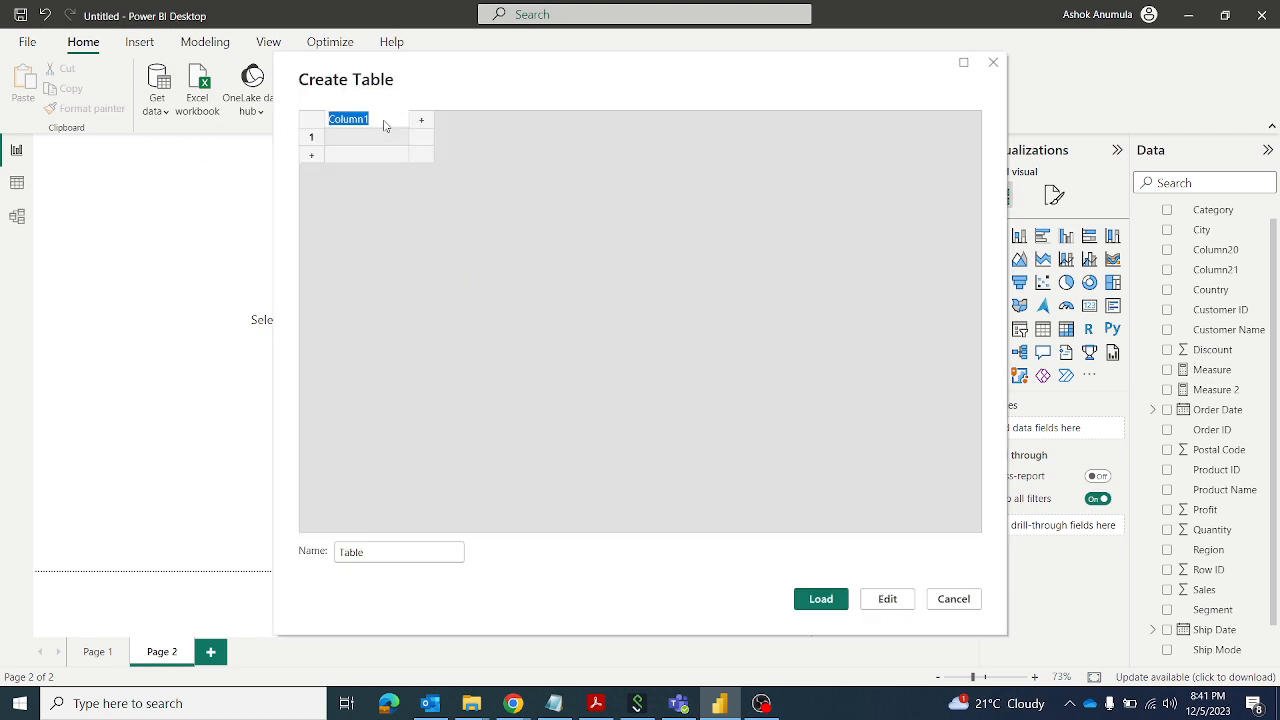
pyautogui.write('NUm')
pyautogui.press('BackSpace')
pyautogui.press('BackSpace')
pyautogui.write('umber')
# - Fill the Number column with 3, 5, 8, 11, 14, 16, 17, 19 and 20, and load the table into the model
pyautogui.click(370, 138)
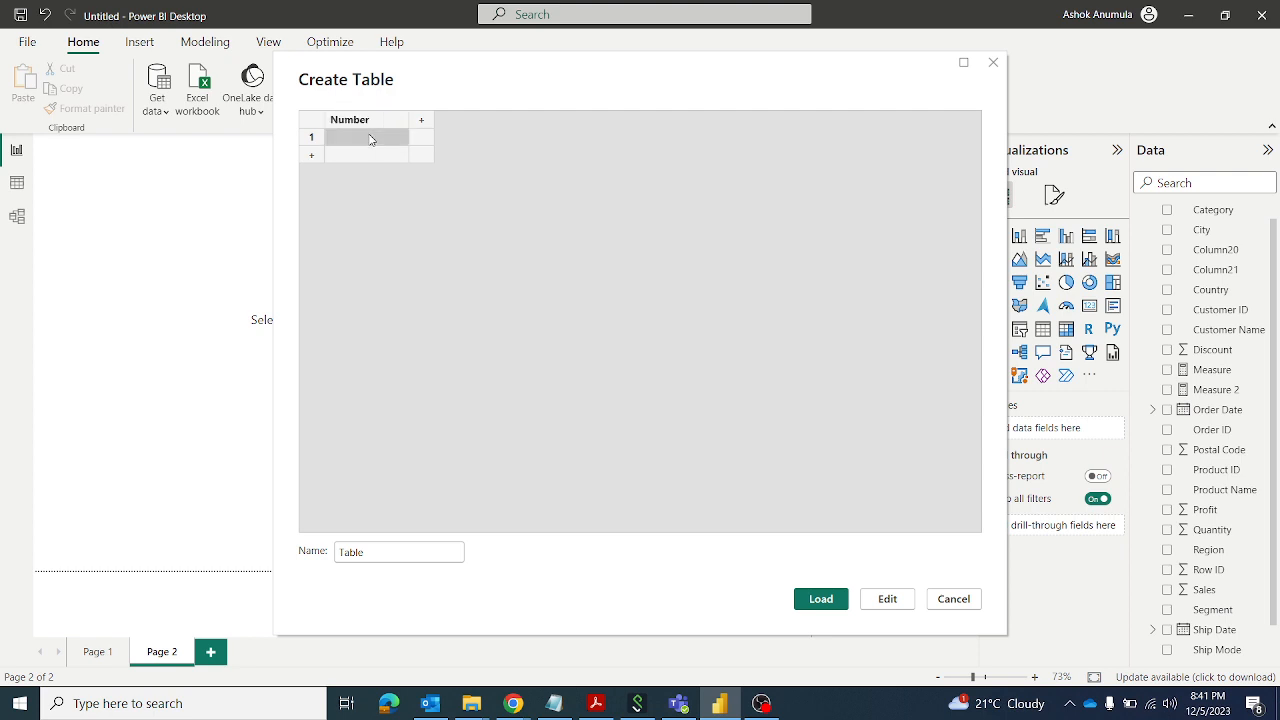
pyautogui.write('3')
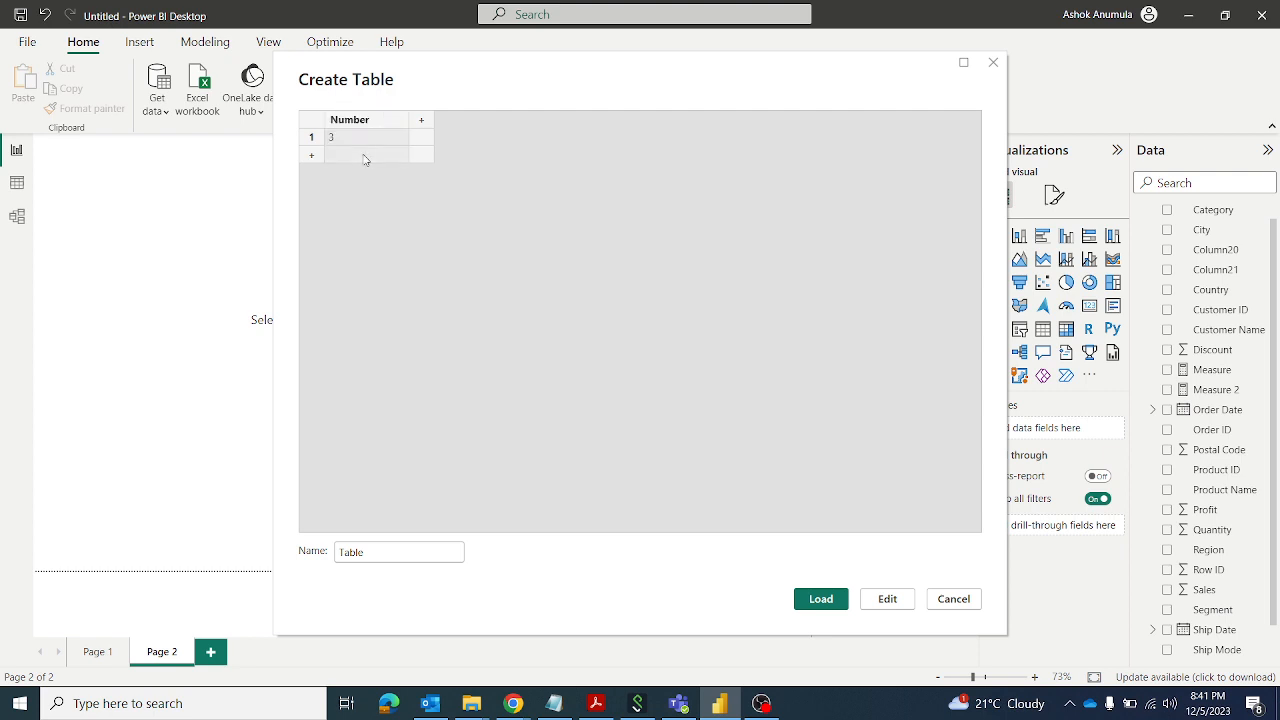
pyautogui.click(366, 156)
pyautogui.write('5')
pyautogui.click(367, 179)
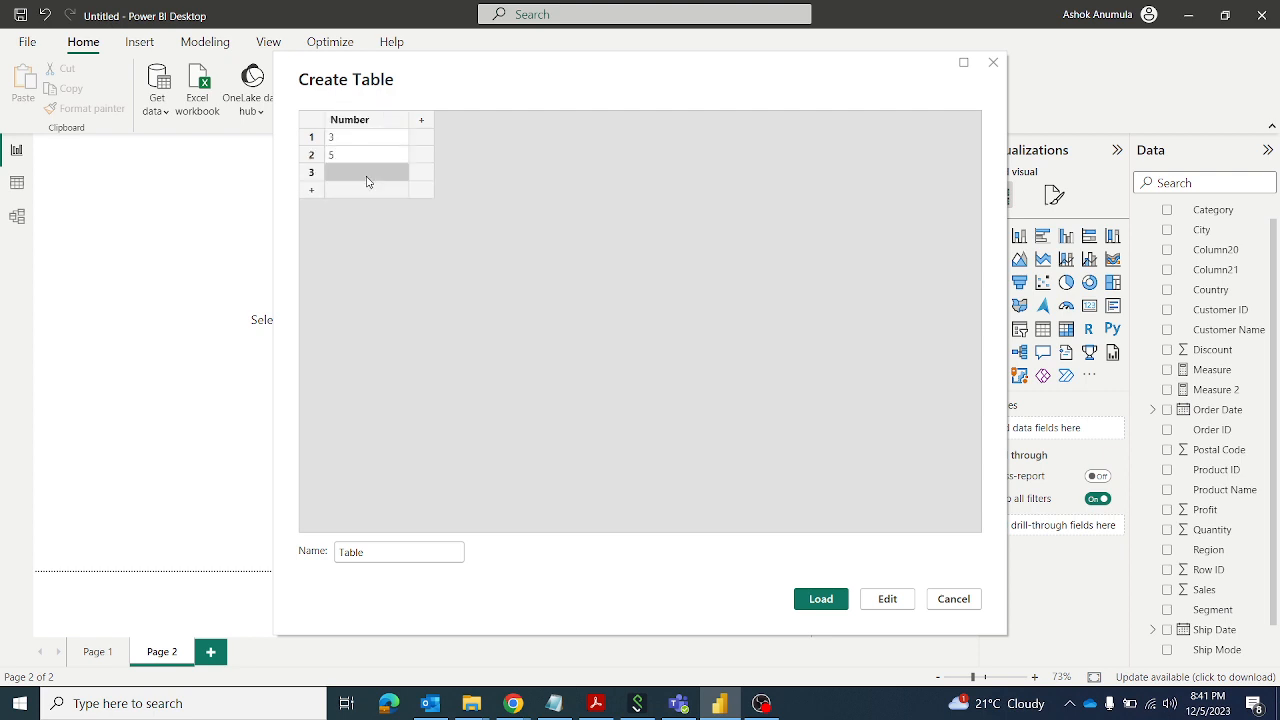
pyautogui.write('8')
pyautogui.click(372, 190)
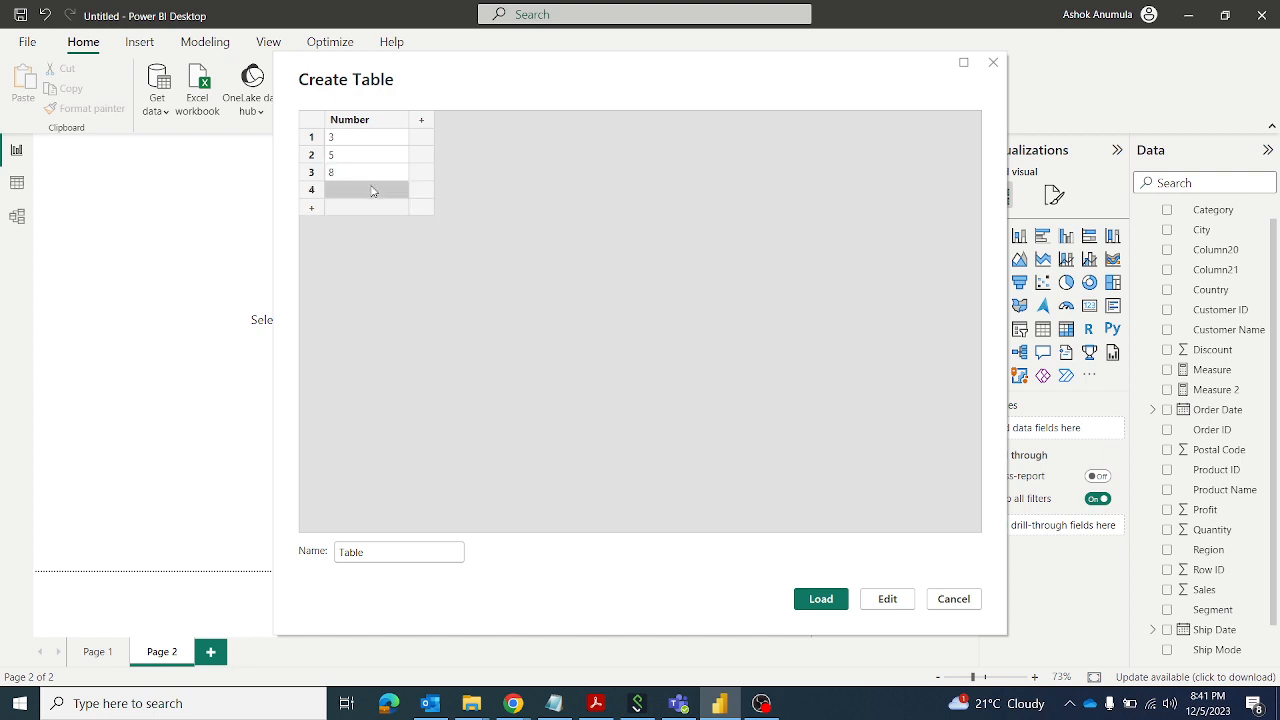
pyautogui.write('11')
pyautogui.click(357, 207)
pyautogui.write('1')
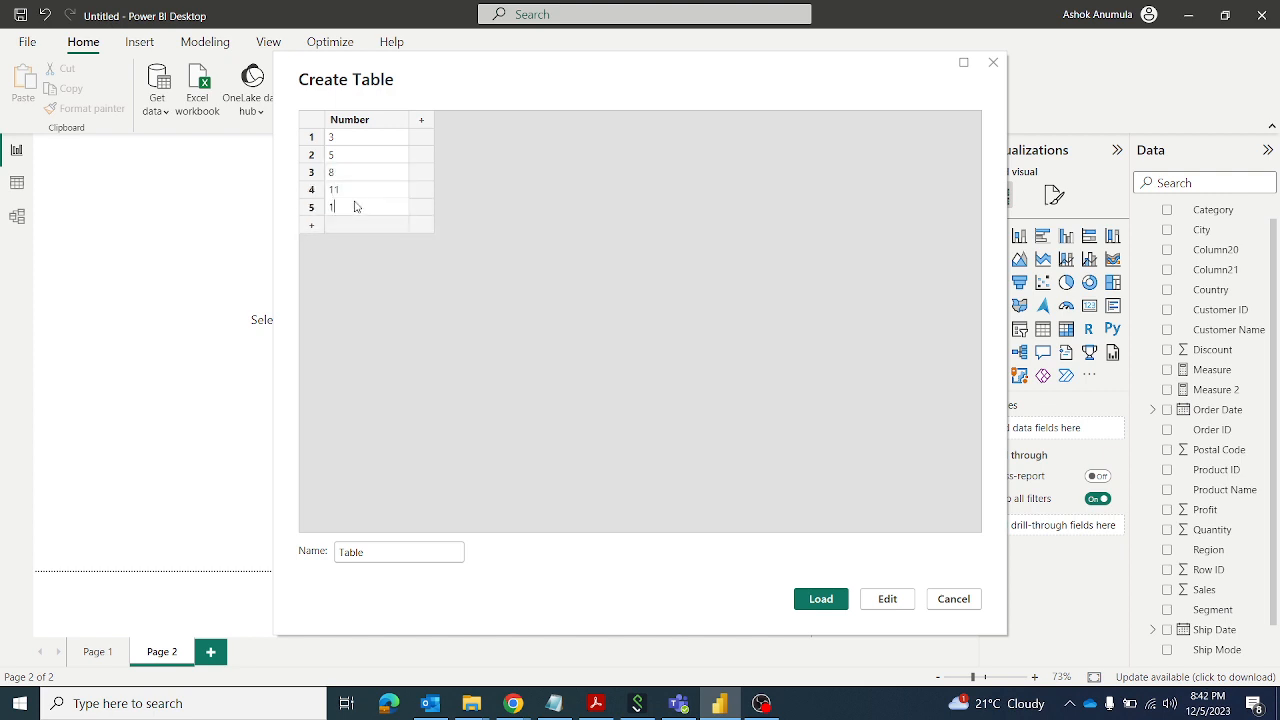
pyautogui.write('4')
pyautogui.click(366, 231)
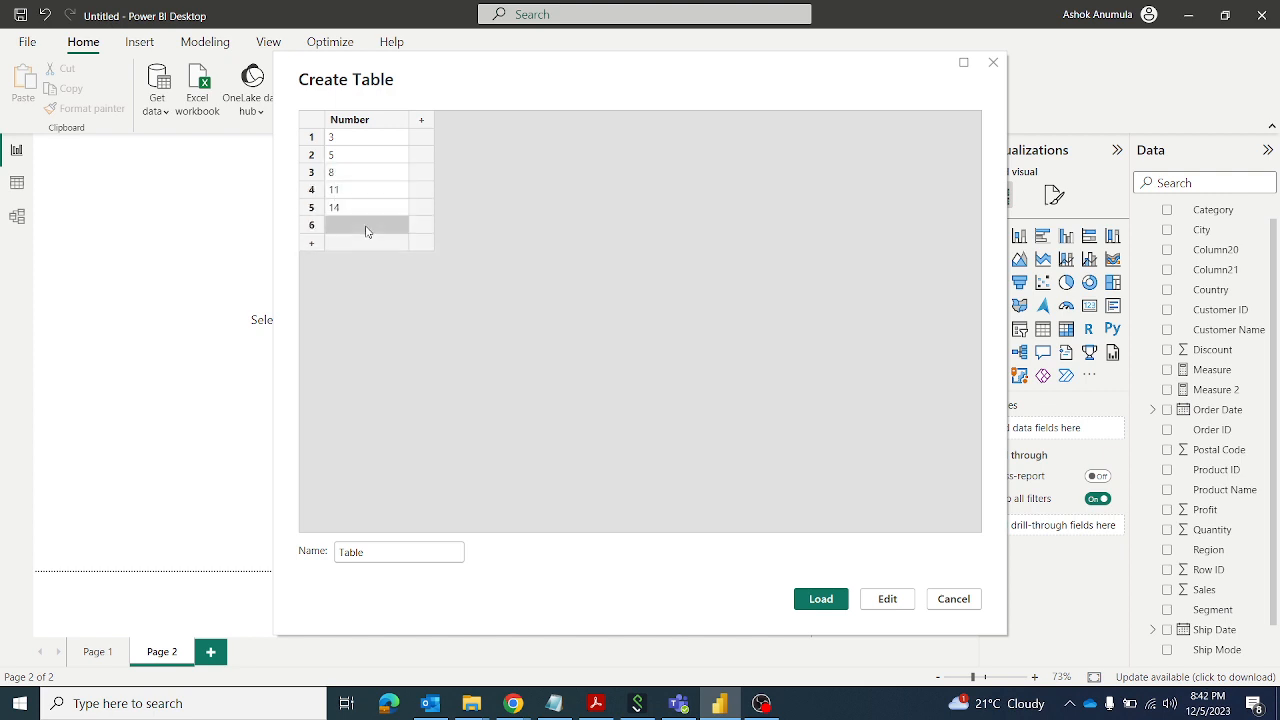
pyautogui.write('16')
pyautogui.click(372, 248)
pyautogui.write('17')
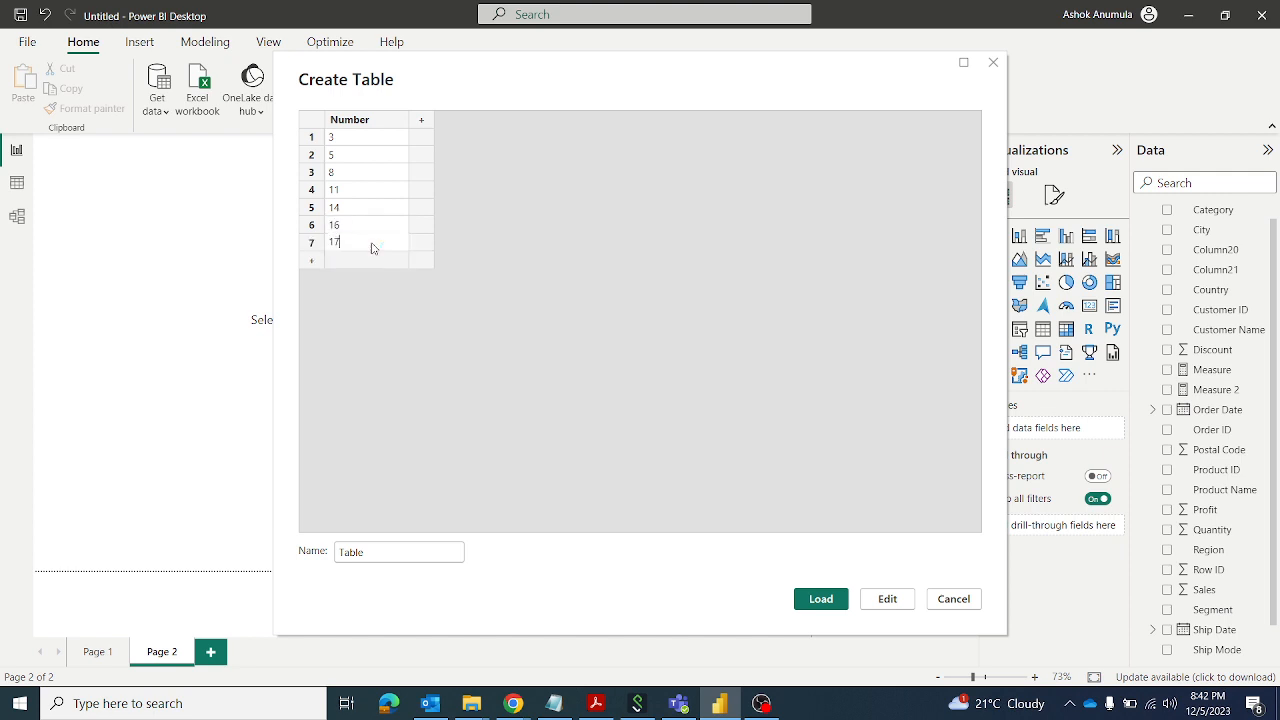
pyautogui.click(363, 260)
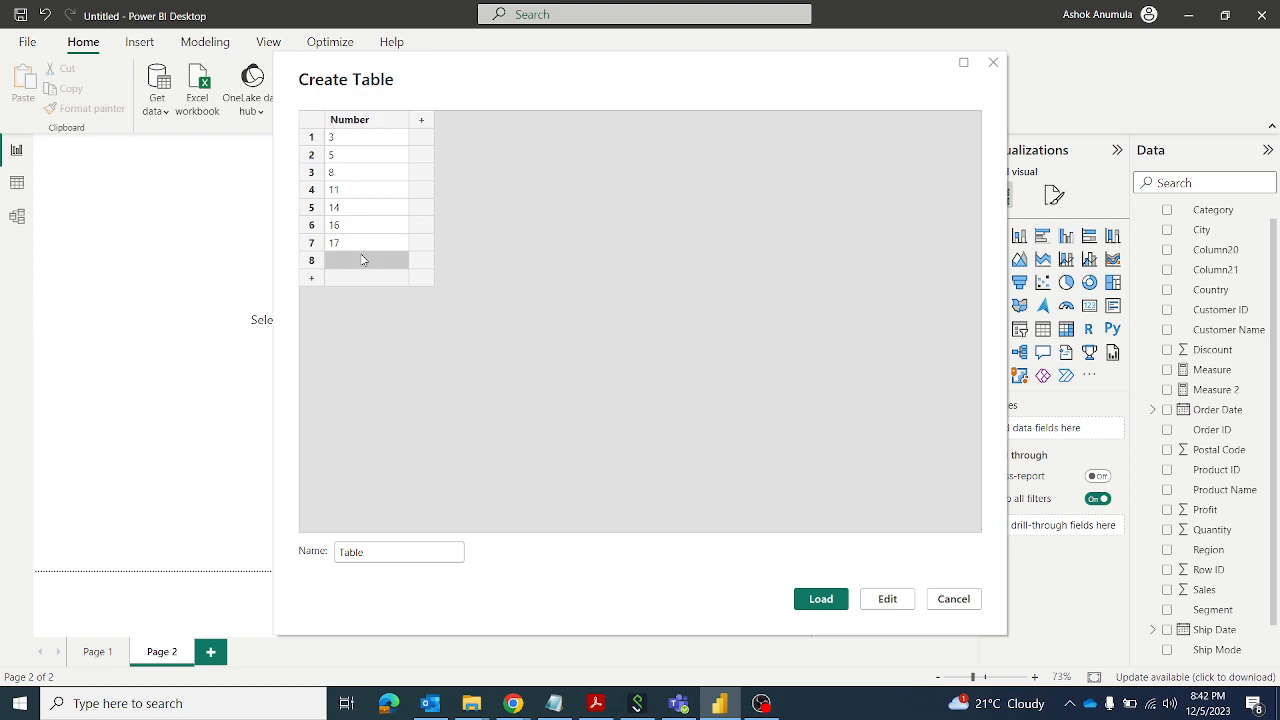
pyautogui.write('19')
pyautogui.click(342, 278)
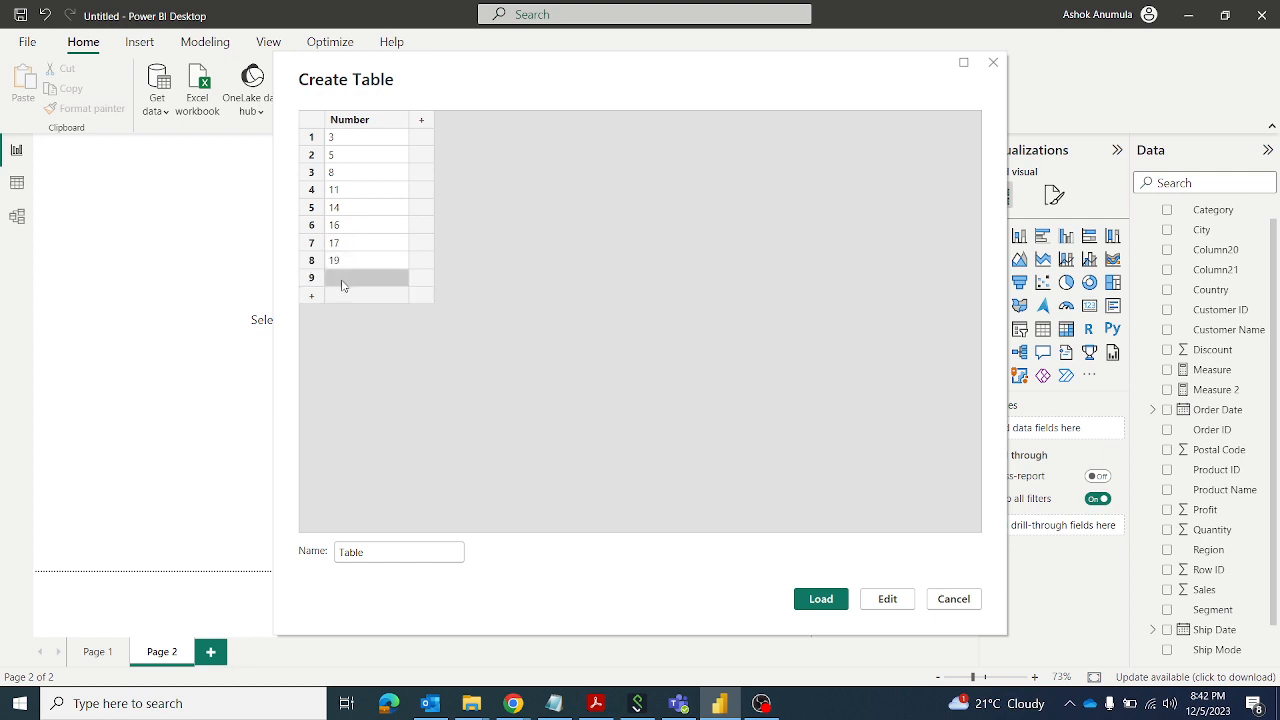
pyautogui.write('20')
pyautogui.click(821, 599)
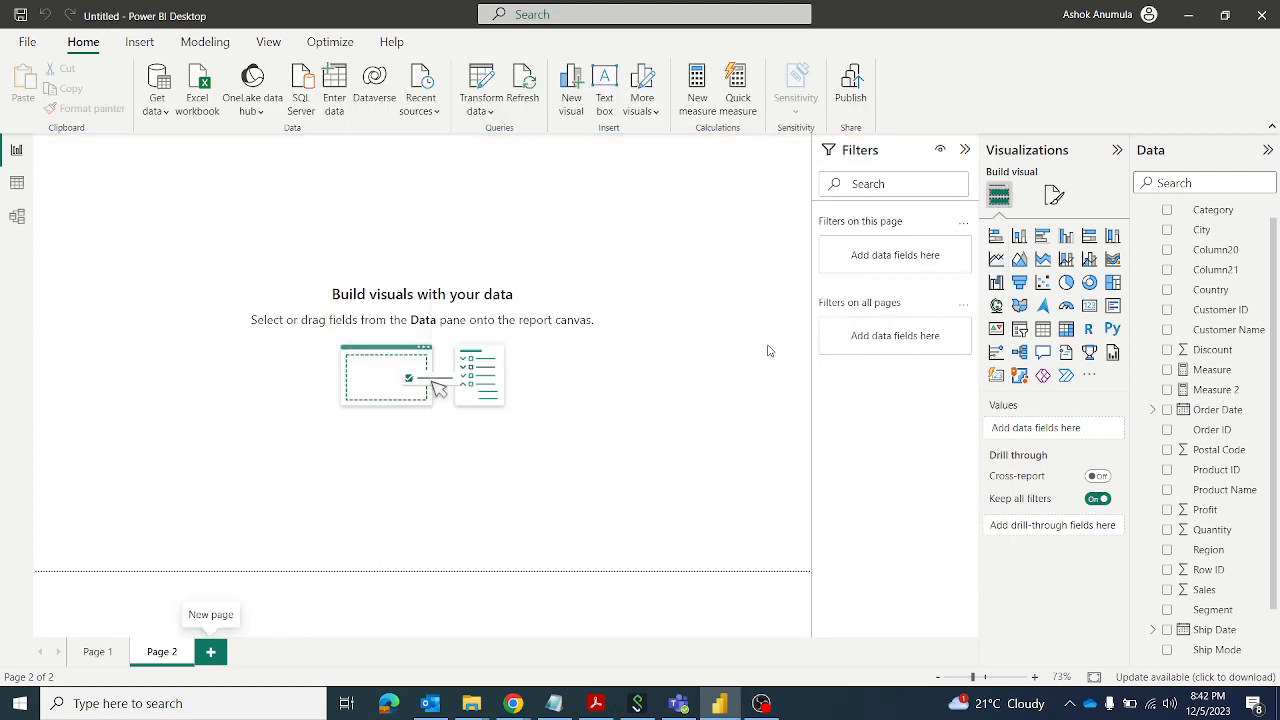
# - Collapse the Orders table's field list
pyautogui.scroll(1, 1268, 292)
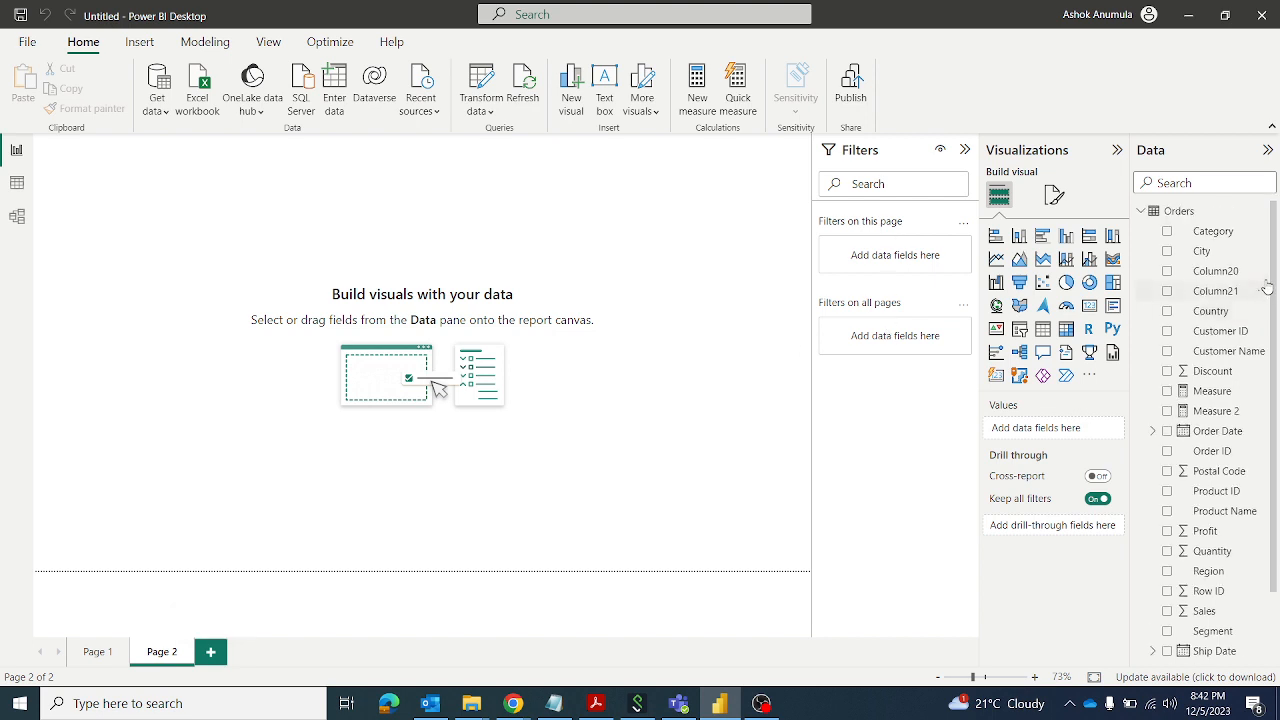
pyautogui.click(1143, 211)
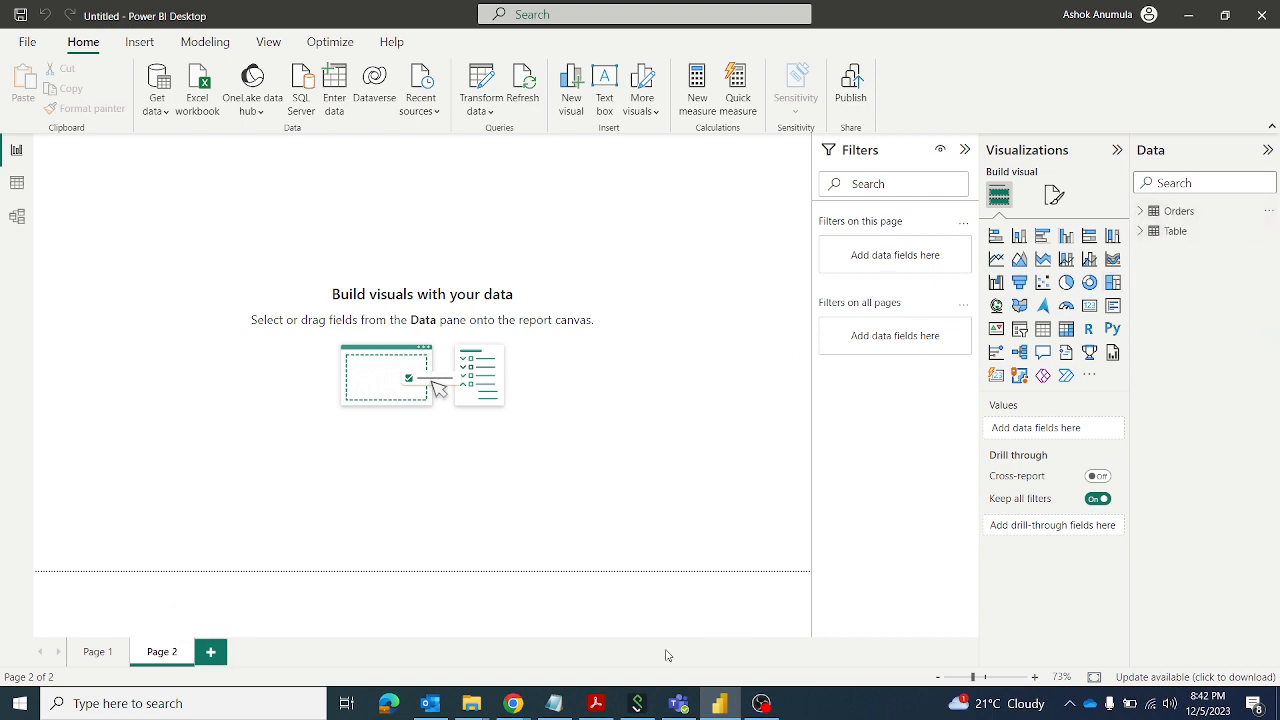
# - Switch to the Zoom window in Google Chrome, close the WhatsApp tab, and return to Power BI Desktop
pyautogui.moveTo(513, 703)
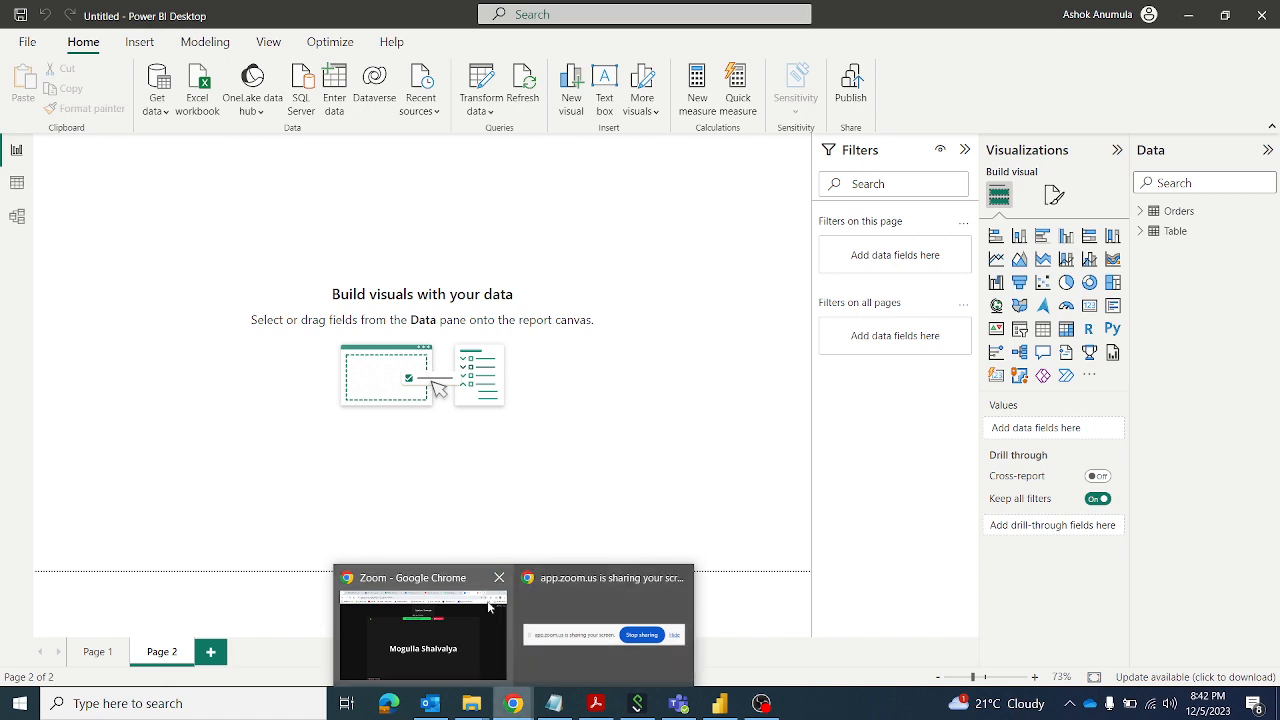
pyautogui.click(423, 630)
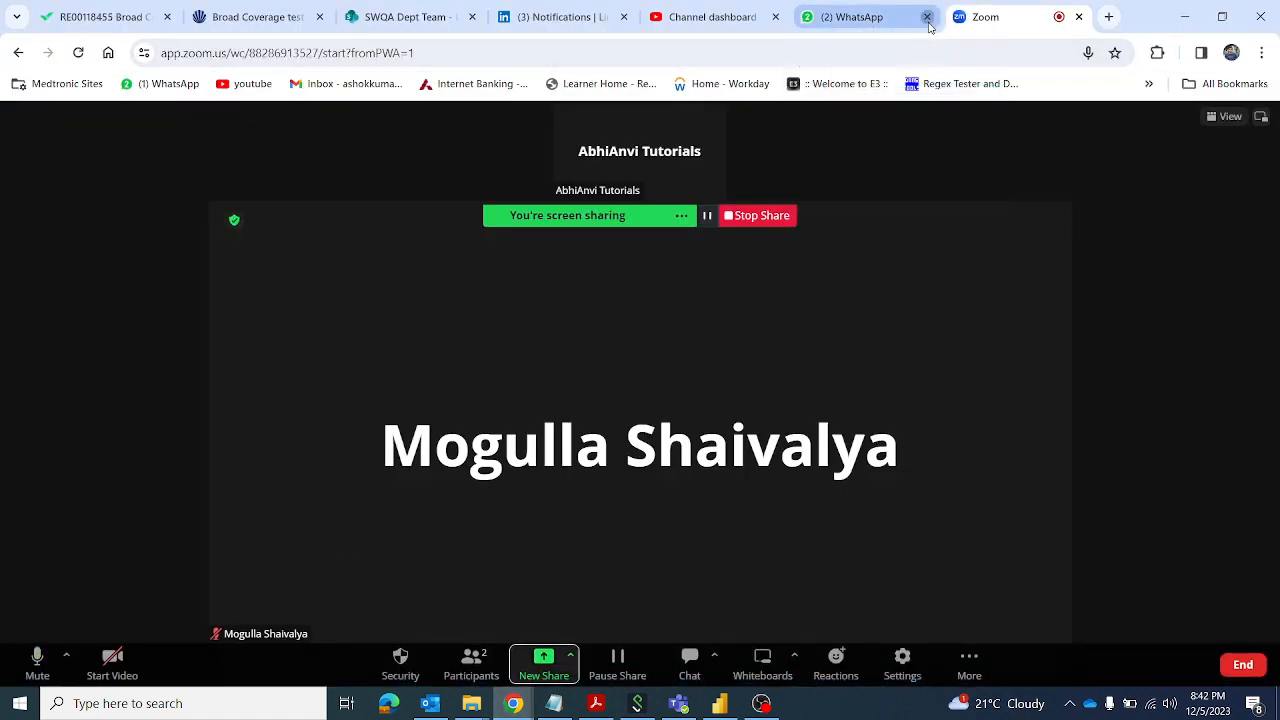
pyautogui.click(927, 18)
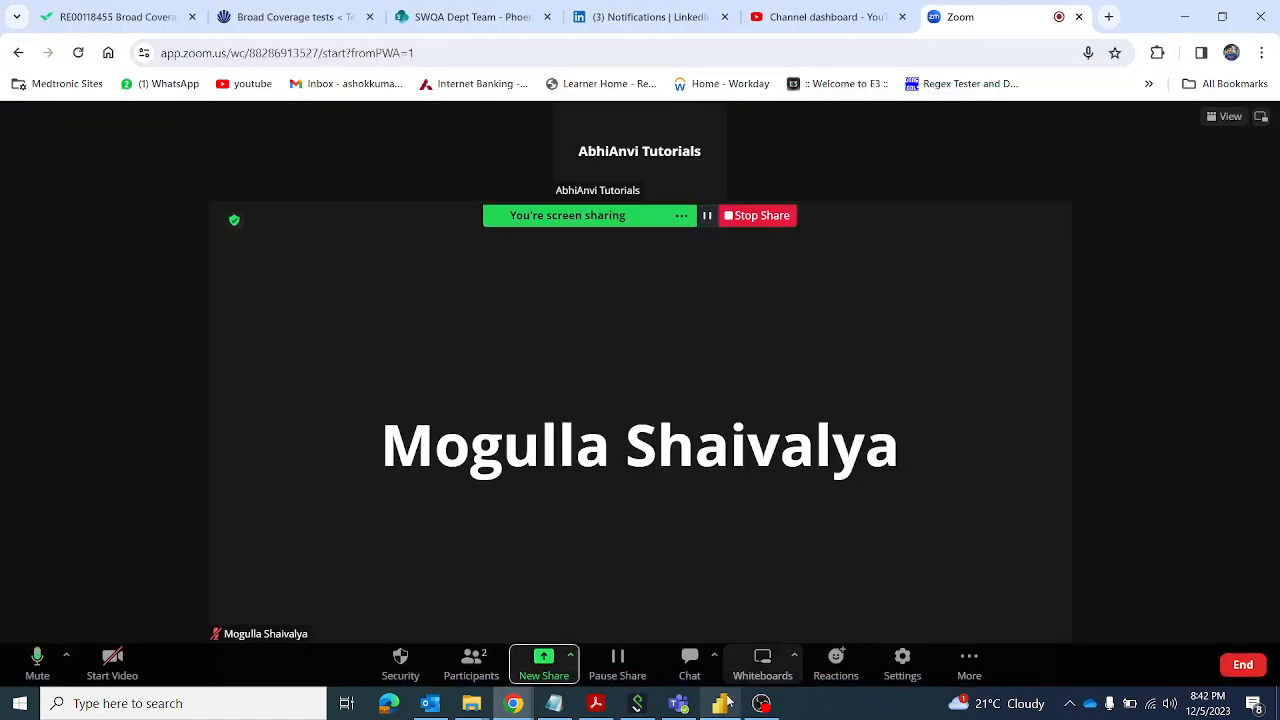
pyautogui.click(726, 703)
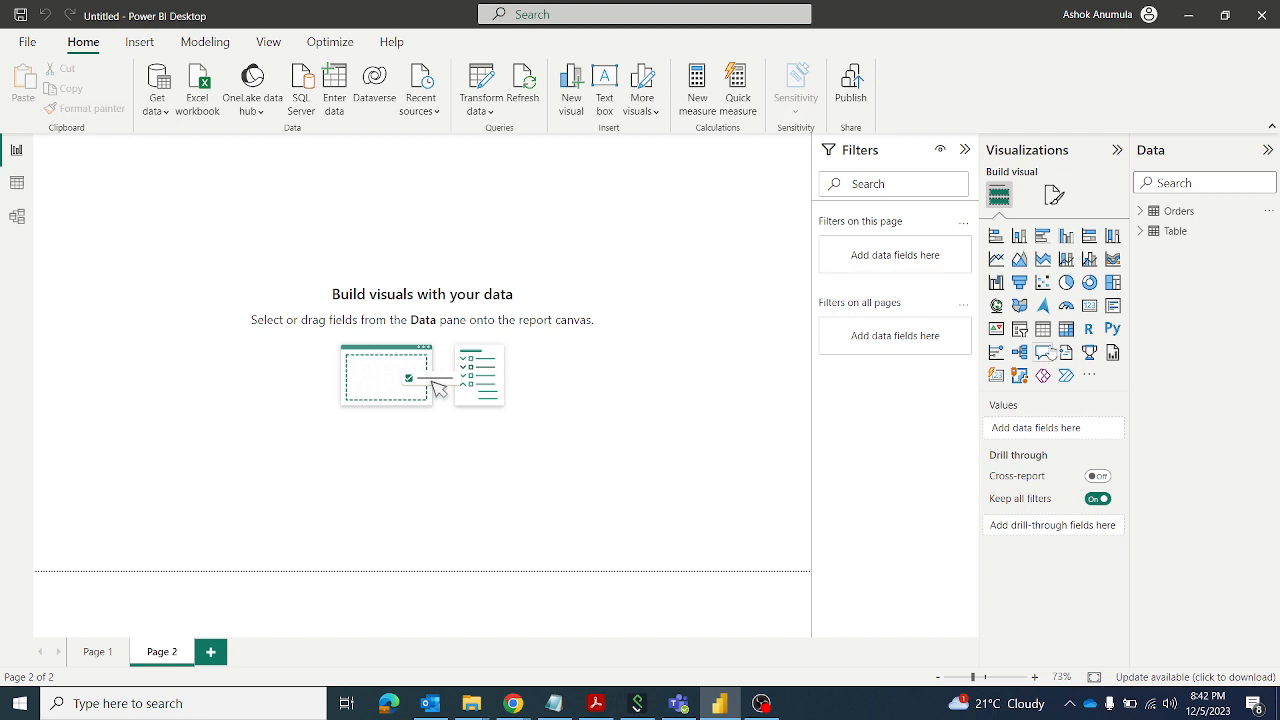
# - Add a table visual to Page 2 with the Number field from Table, listing its values without summarization
pyautogui.click(1141, 231)
pyautogui.click(1044, 330)
pyautogui.moveTo(217, 310); pyautogui.dragTo(324, 463)
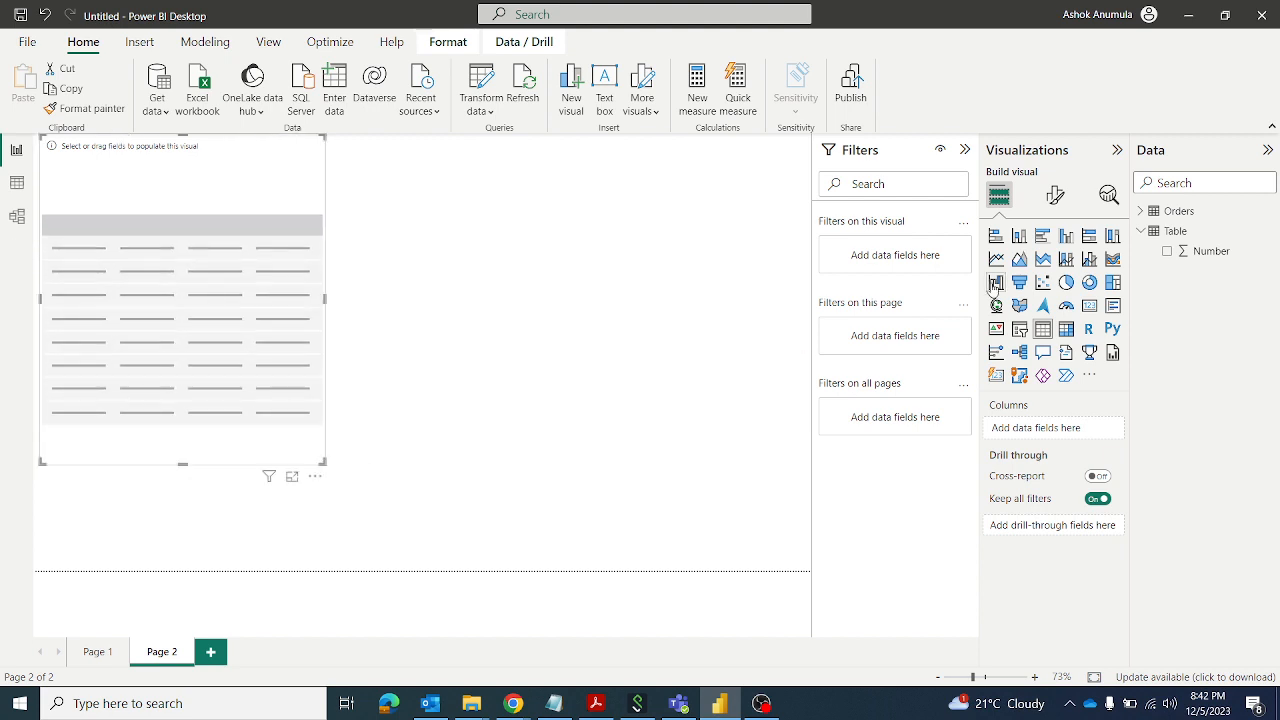
pyautogui.moveTo(1200, 256); pyautogui.dragTo(180, 345)
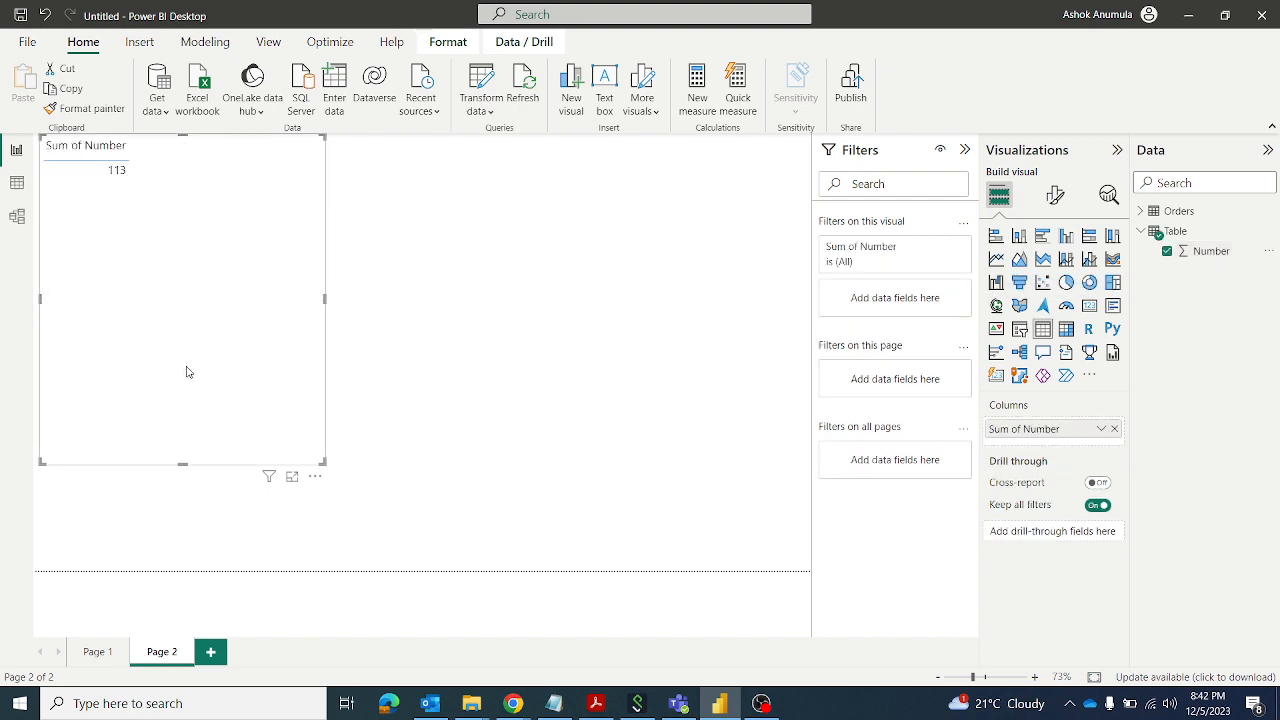
pyautogui.click(1101, 428)
pyautogui.click(1168, 203)
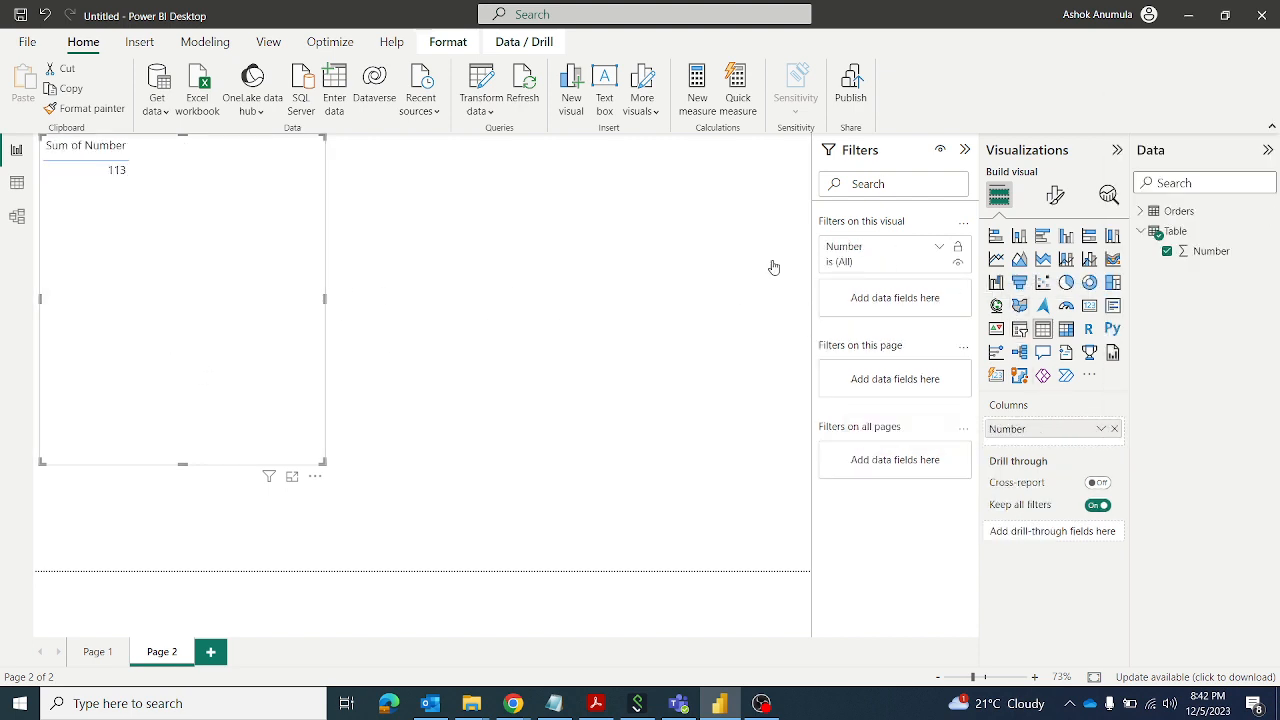
# - Move the Number table visual slightly lower on Page 2
pyautogui.moveTo(223, 266); pyautogui.dragTo(223, 293)
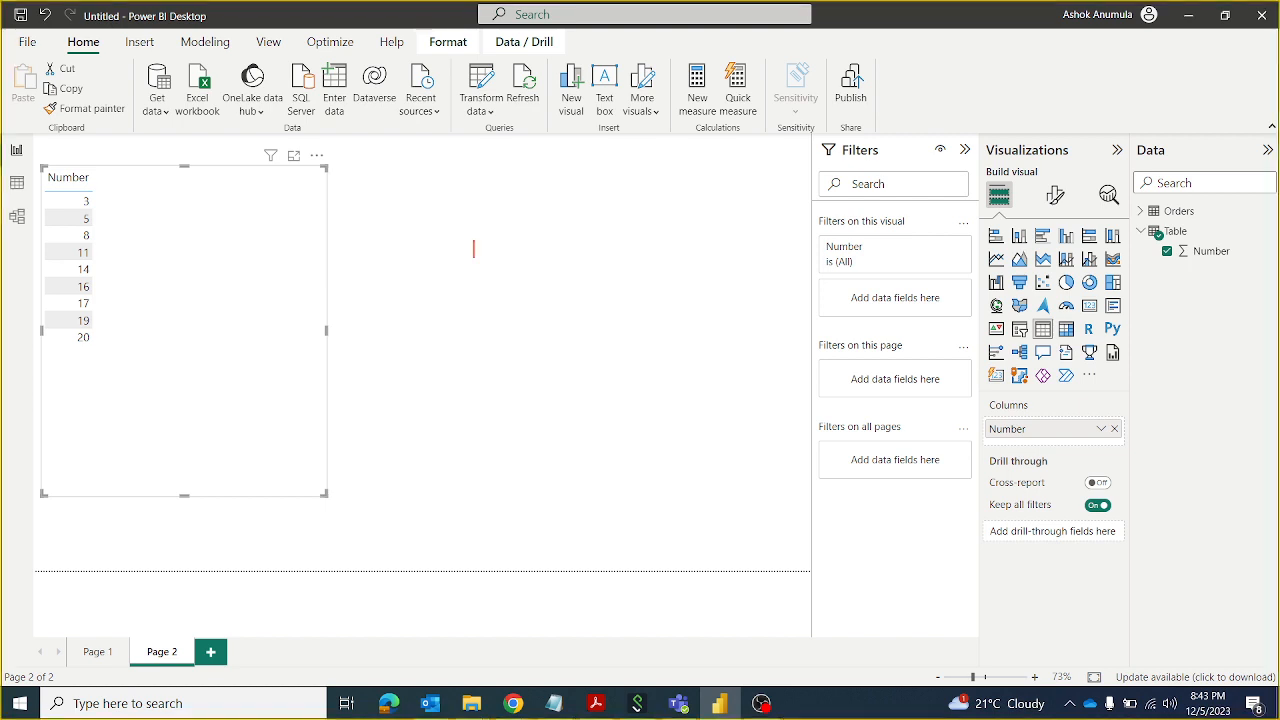
# - Write the on-screen note "number < 10 and even then valid", and erase it back to "number < 10"
pyautogui.write('number < ')
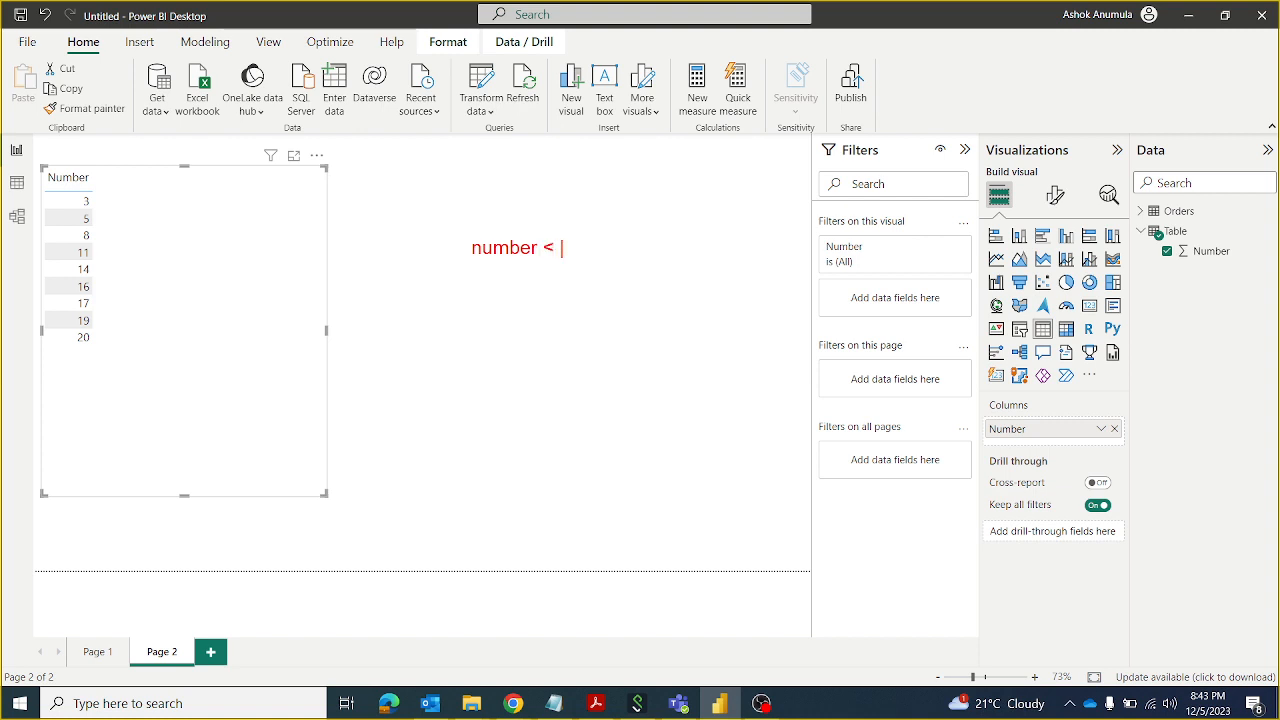
pyautogui.write('10 and even then va;')
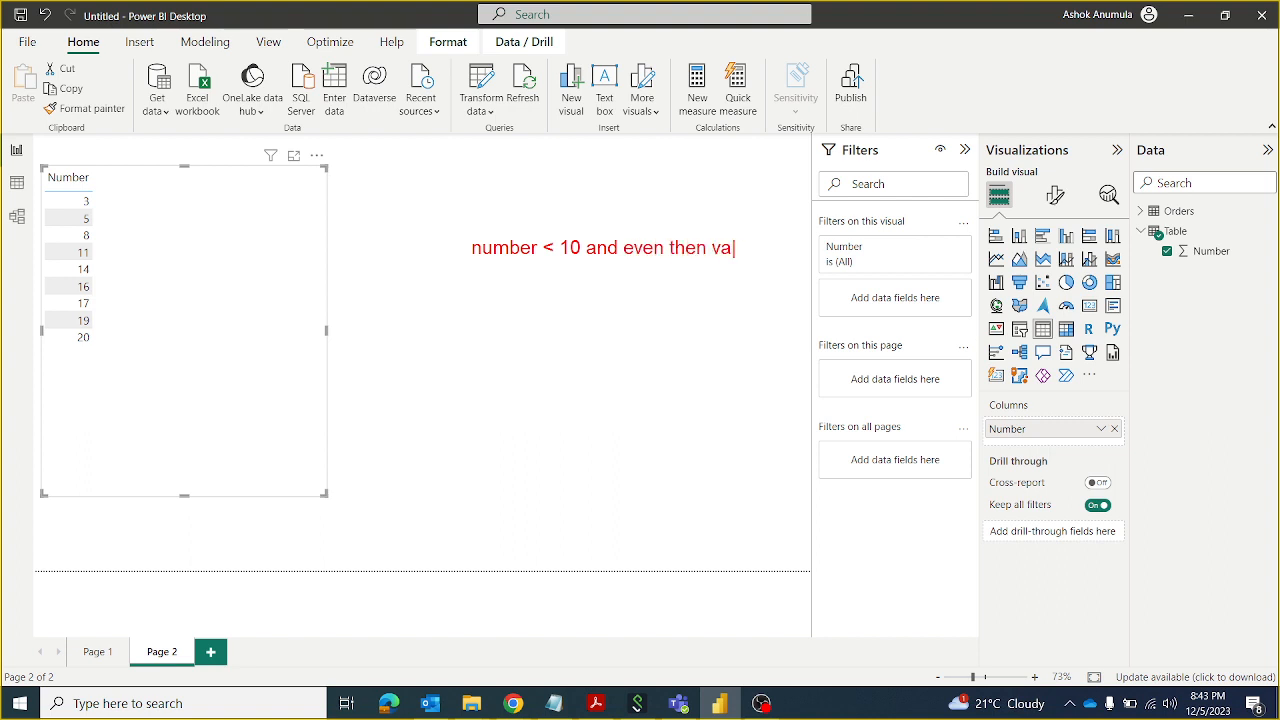
pyautogui.press('BackSpace')
pyautogui.write('lid')
pyautogui.press('BackSpace')
pyautogui.press('BackSpace')
pyautogui.press('BackSpace')
pyautogui.press('BackSpace')
pyautogui.press('BackSpace')
pyautogui.press('BackSpace')
pyautogui.press('BackSpace')
pyautogui.press('BackSpace')
pyautogui.press('BackSpace')
pyautogui.press('BackSpace')
pyautogui.press('BackSpace')
pyautogui.press('BackSpace')
pyautogui.press('BackSpace')
pyautogui.press('BackSpace')
pyautogui.press('BackSpace')
pyautogui.press('BackSpace')
pyautogui.press('BackSpace')
pyautogui.press('BackSpace')
pyautogui.press('BackSpace')
pyautogui.press('BackSpace')
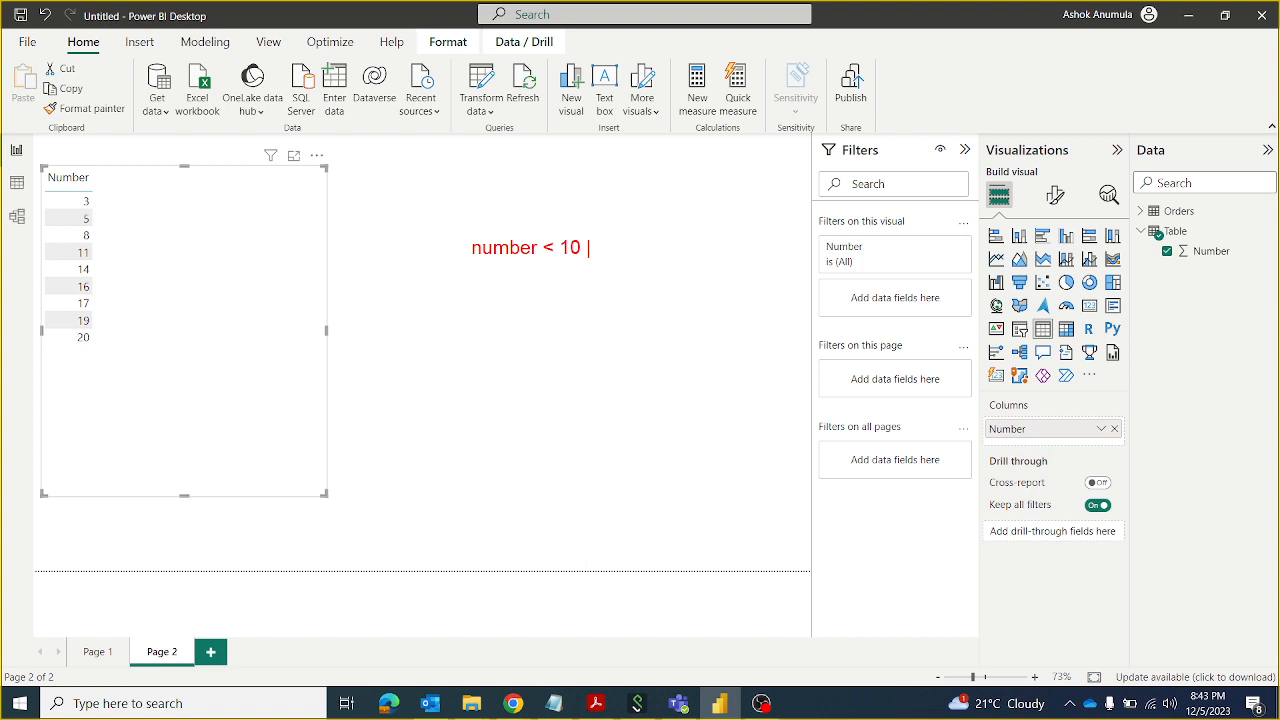
# - Complete the on-screen note as "number < 10 or even then valid else invalid", and clear it from the screen
pyautogui.write('or even then ')
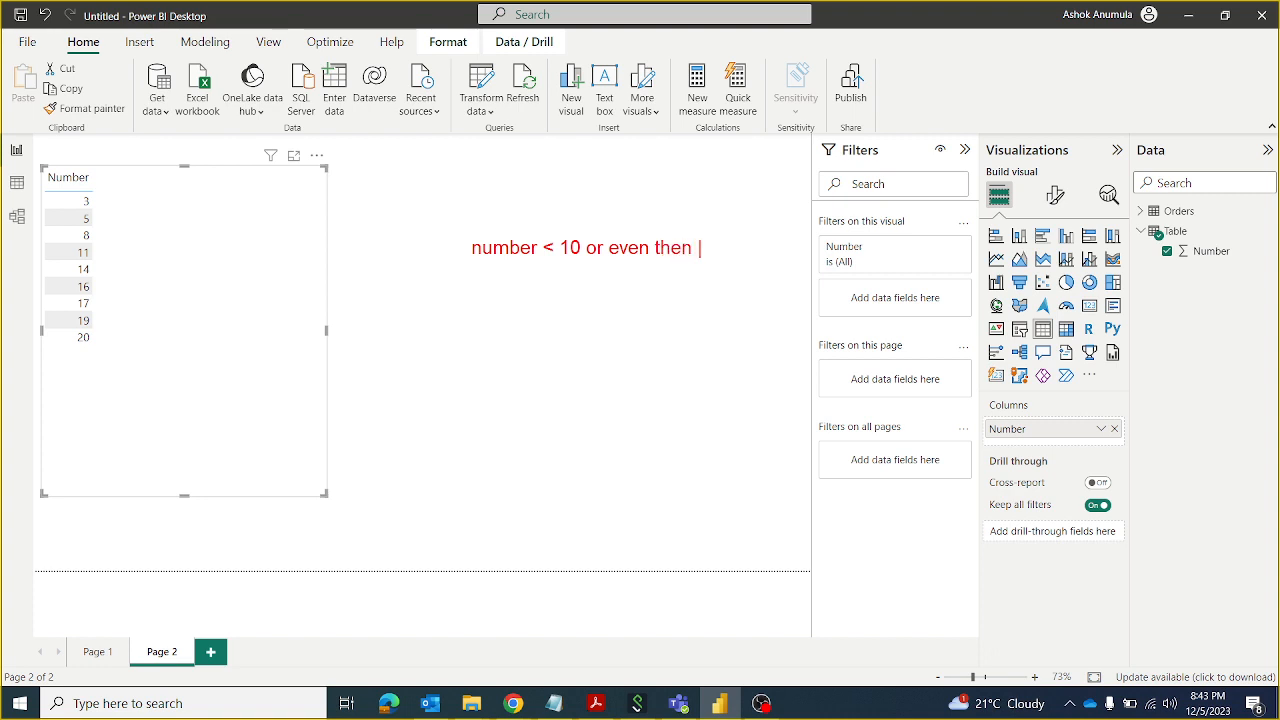
pyautogui.write('valid')
pyautogui.press('Return')
pyautogui.write('else in')
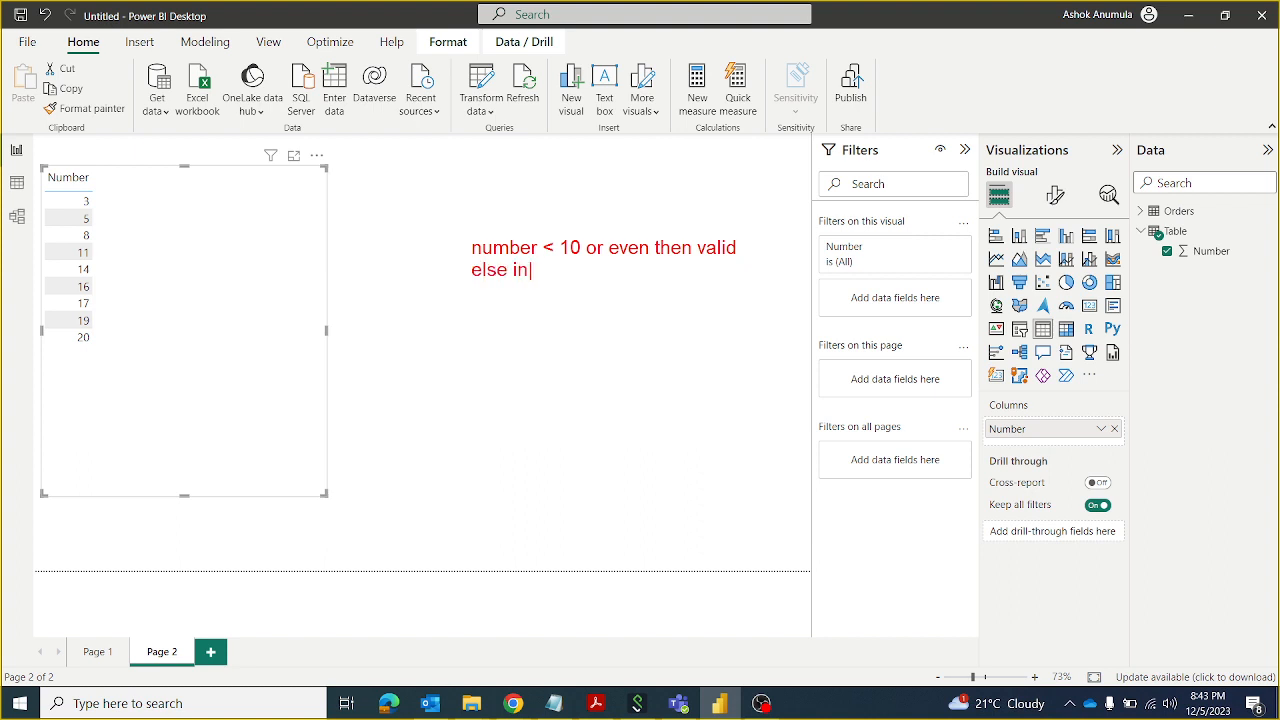
pyautogui.write('valid')
pyautogui.press('Escape')
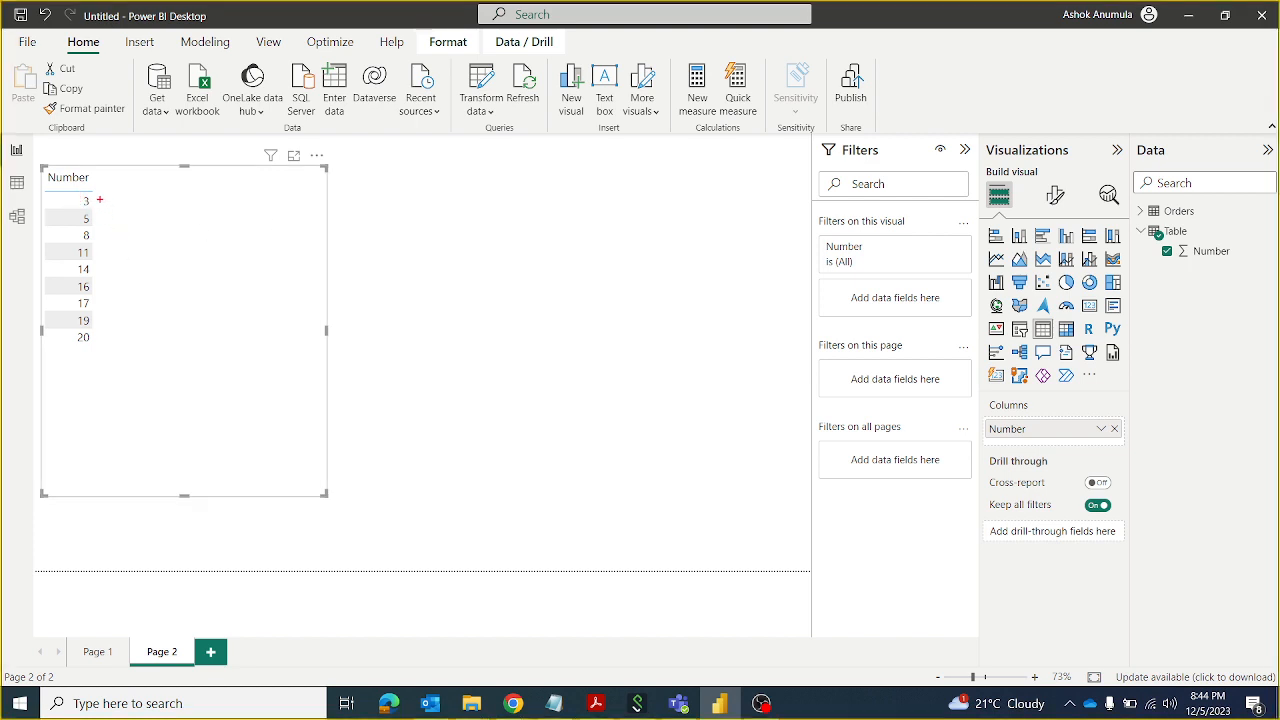
# - Mark the values from 3 to 20 in the table visual with freehand ticks and dashes, and clear the drawing
pyautogui.moveTo(99, 200); pyautogui.dragTo(124, 190)
pyautogui.moveTo(97, 216)
pyautogui.mouseDown()
pyautogui.moveTo(129, 209)
pyautogui.moveTo(97, 235)
pyautogui.moveTo(133, 221)
pyautogui.mouseUp()
pyautogui.moveTo(97, 236); pyautogui.dragTo(152, 241)
pyautogui.moveTo(94, 253); pyautogui.dragTo(116, 253)
pyautogui.moveTo(95, 268); pyautogui.dragTo(110, 268)
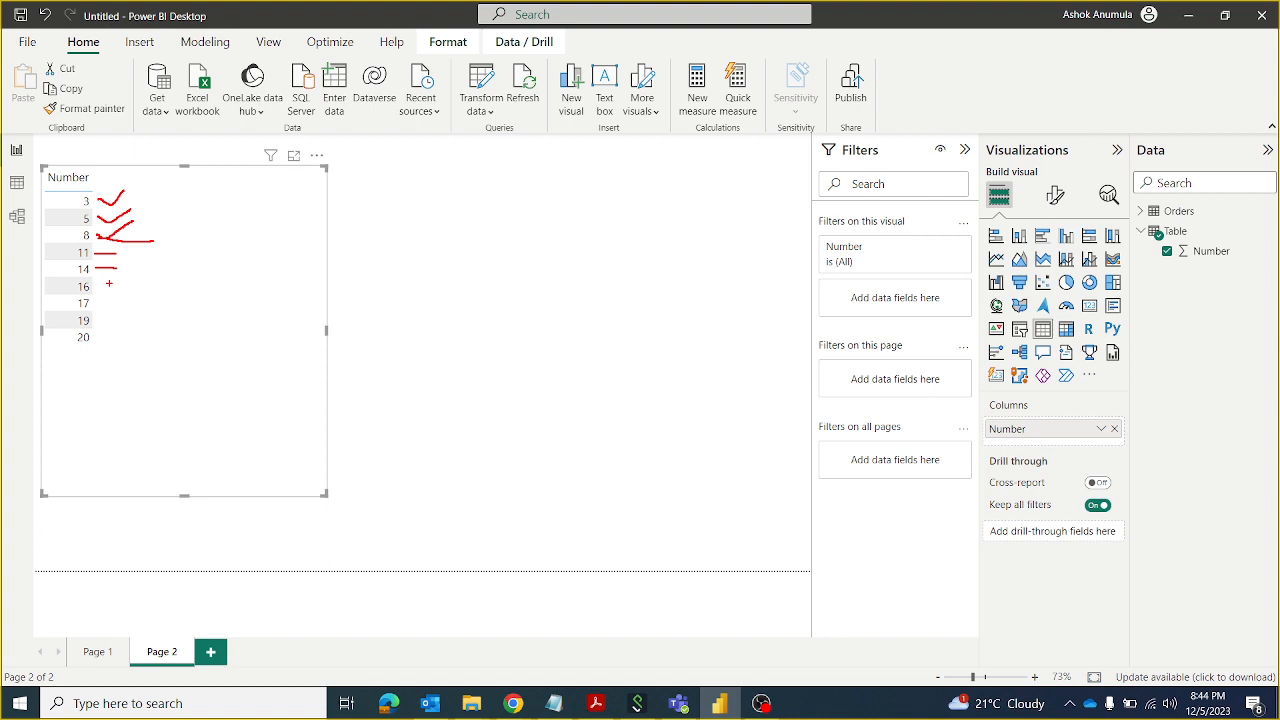
pyautogui.moveTo(97, 268); pyautogui.dragTo(160, 252)
pyautogui.moveTo(97, 286); pyautogui.dragTo(162, 268)
pyautogui.moveTo(96, 302); pyautogui.dragTo(111, 305)
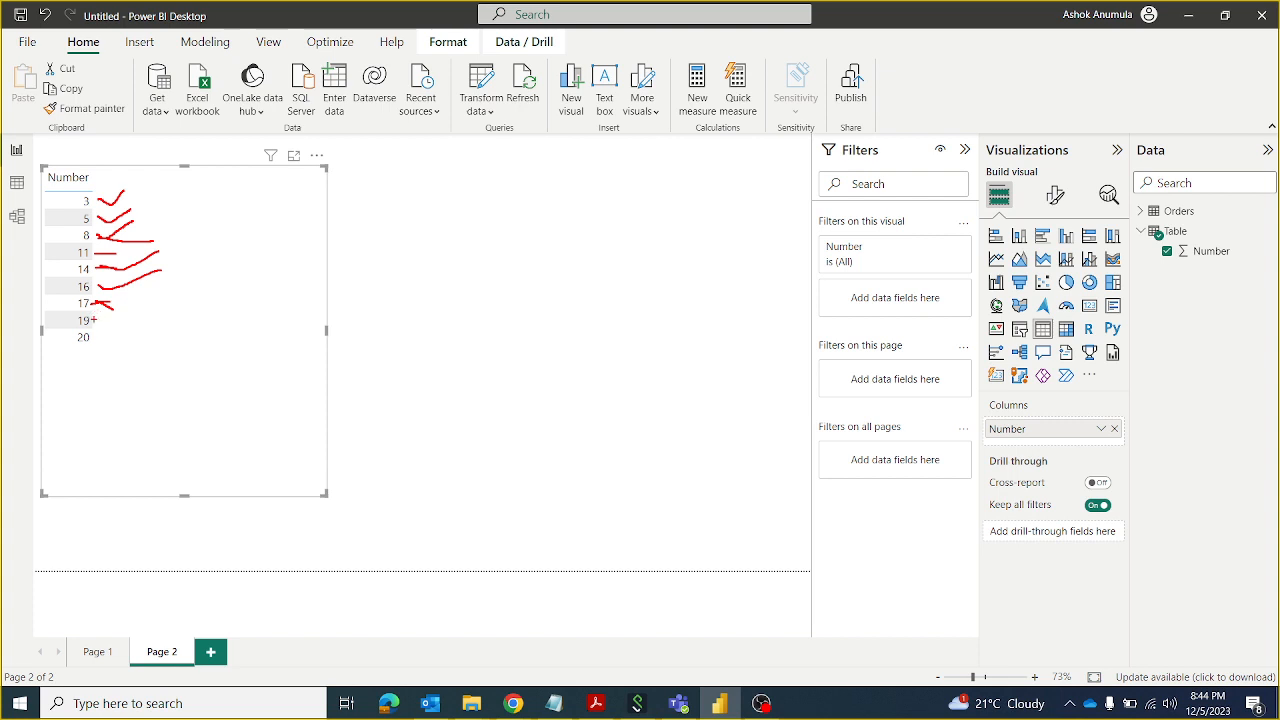
pyautogui.moveTo(95, 318); pyautogui.dragTo(146, 298)
pyautogui.moveTo(92, 337)
pyautogui.mouseDown()
pyautogui.moveTo(104, 344)
pyautogui.moveTo(168, 309)
pyautogui.mouseUp()
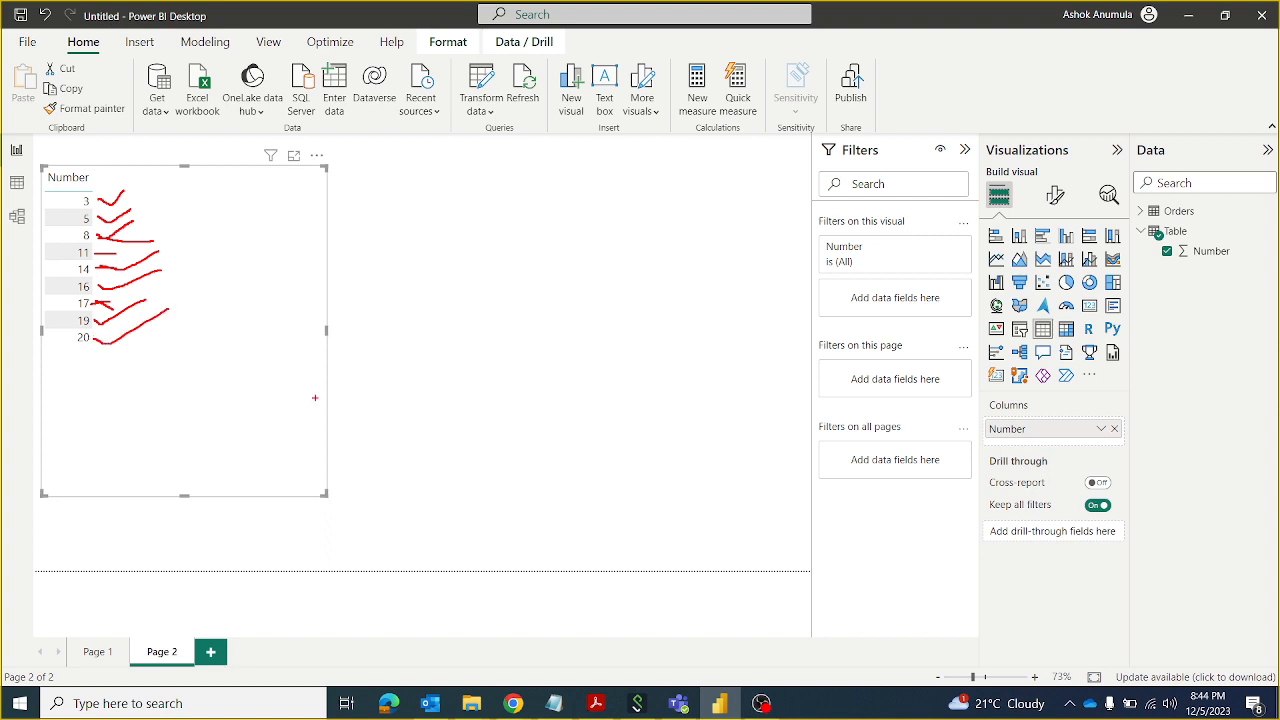
pyautogui.press('Escape')
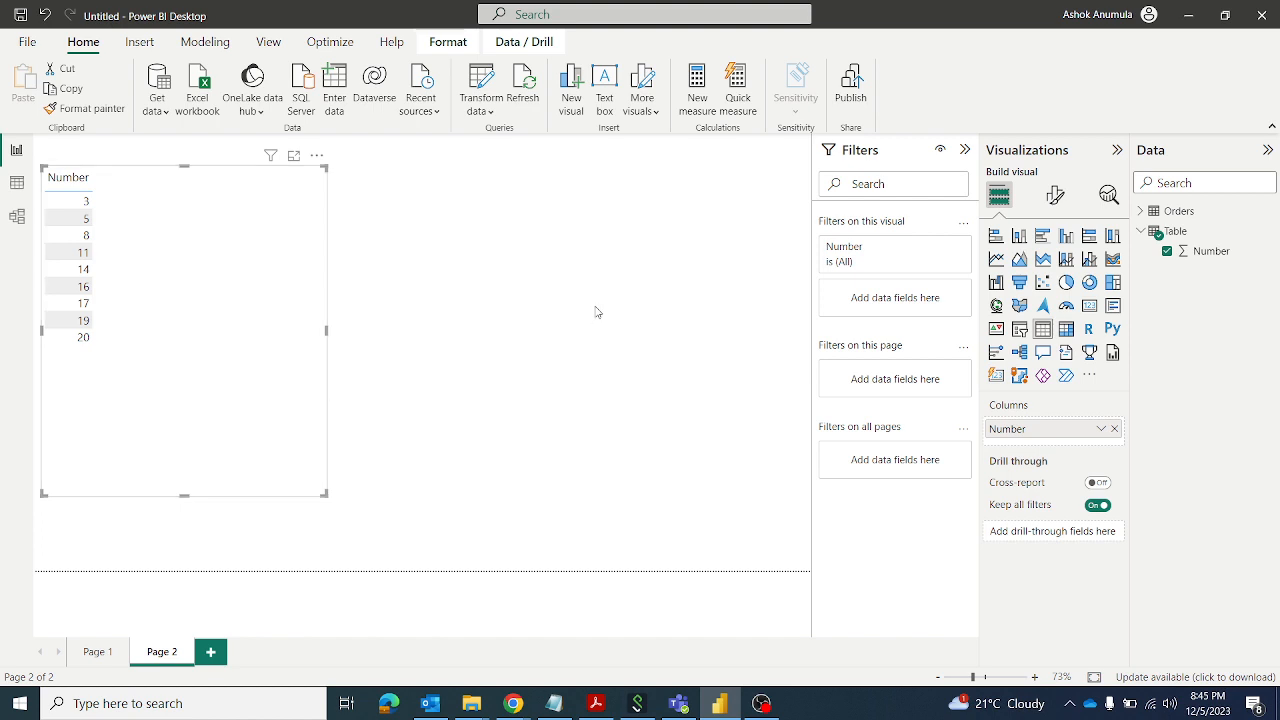
pyautogui.click(692, 80)
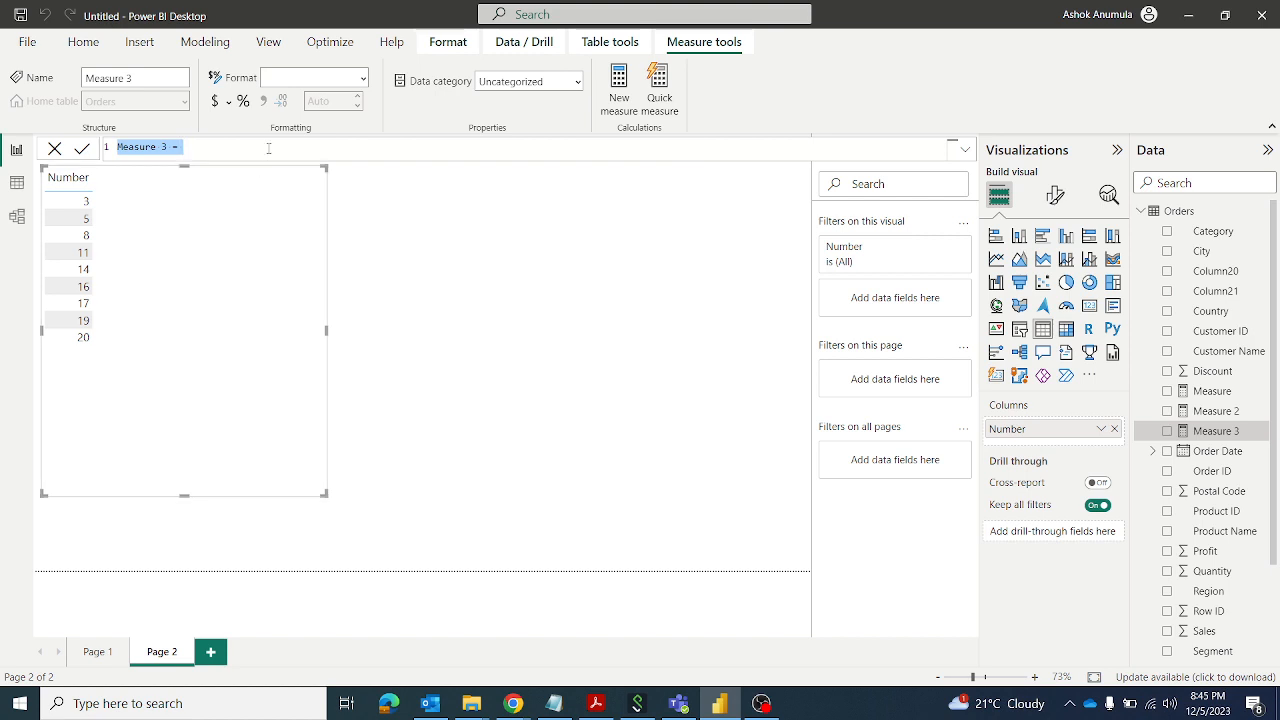
pyautogui.click(268, 148)
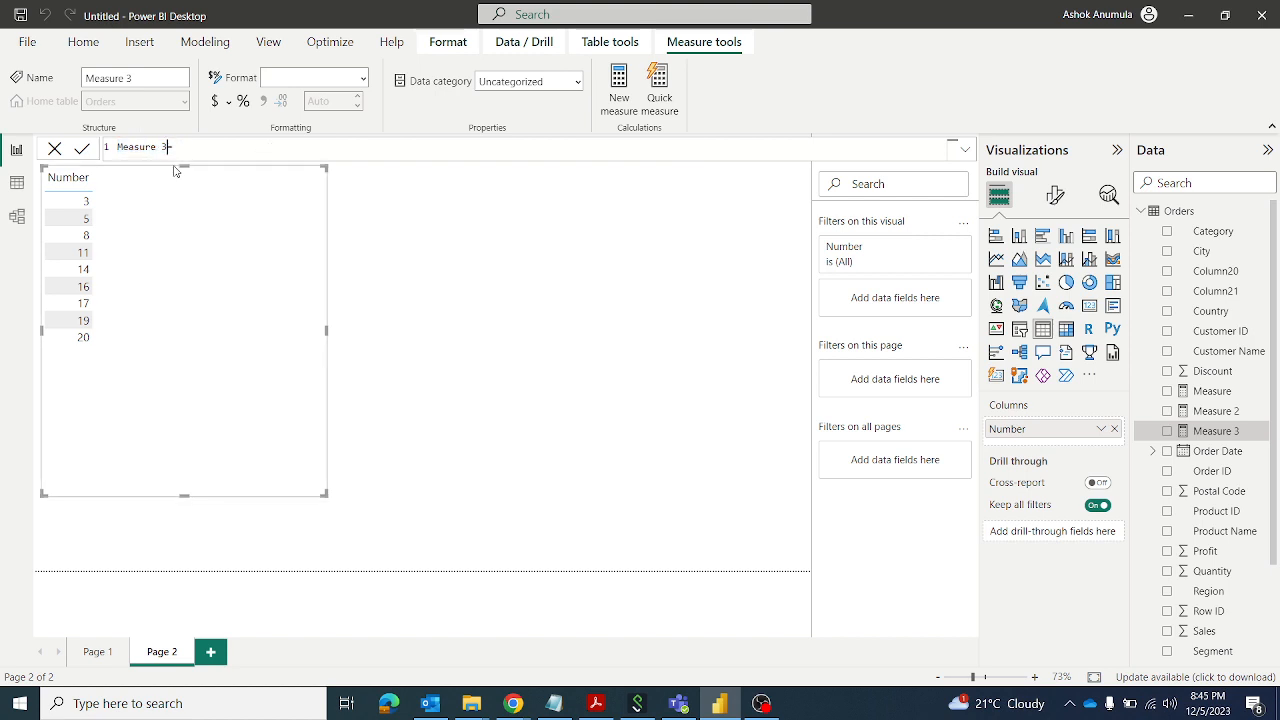
pyautogui.press('BackSpace')
pyautogui.press('BackSpace')
pyautogui.write('_OR')
pyautogui.click(231, 149)
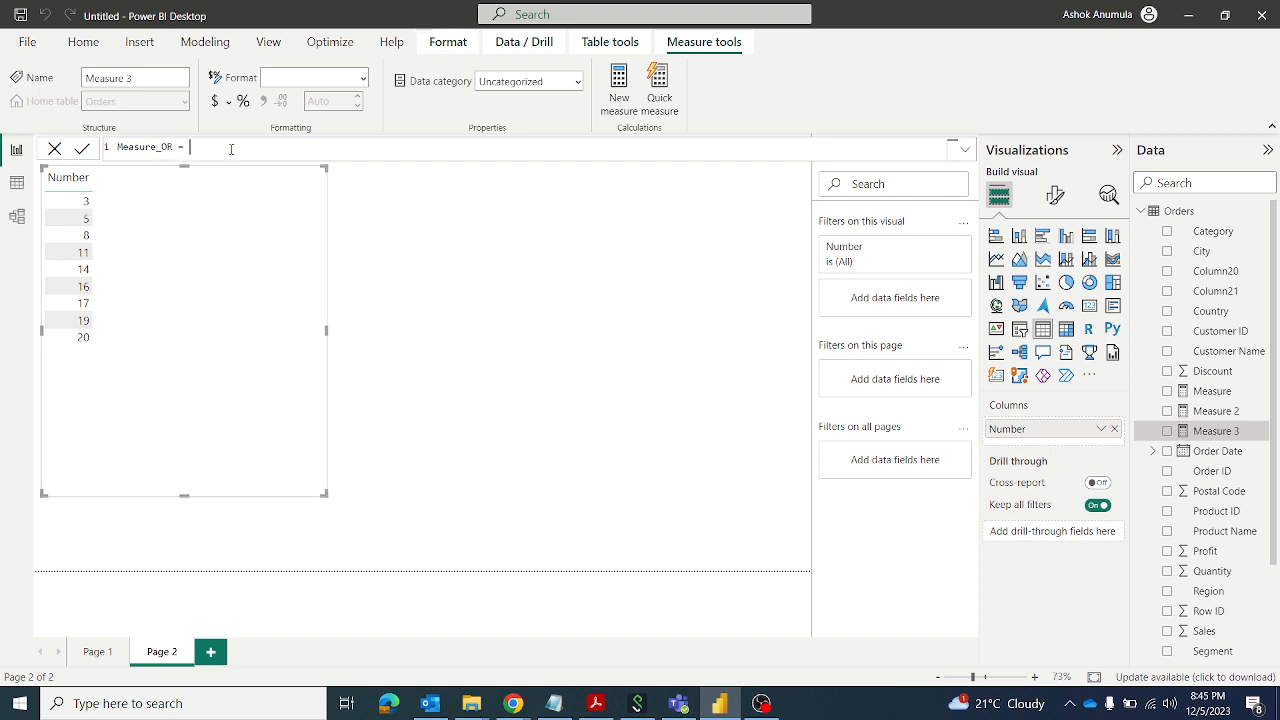
pyautogui.write('IF')
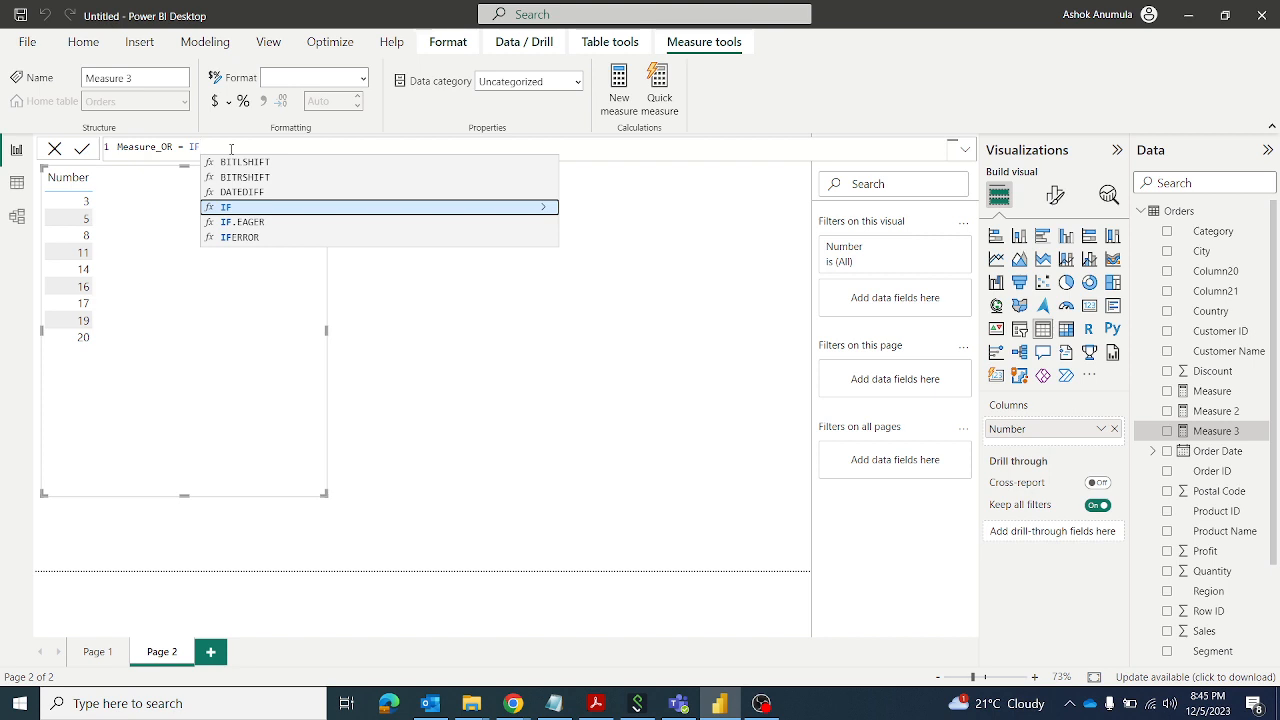
pyautogui.write('(')
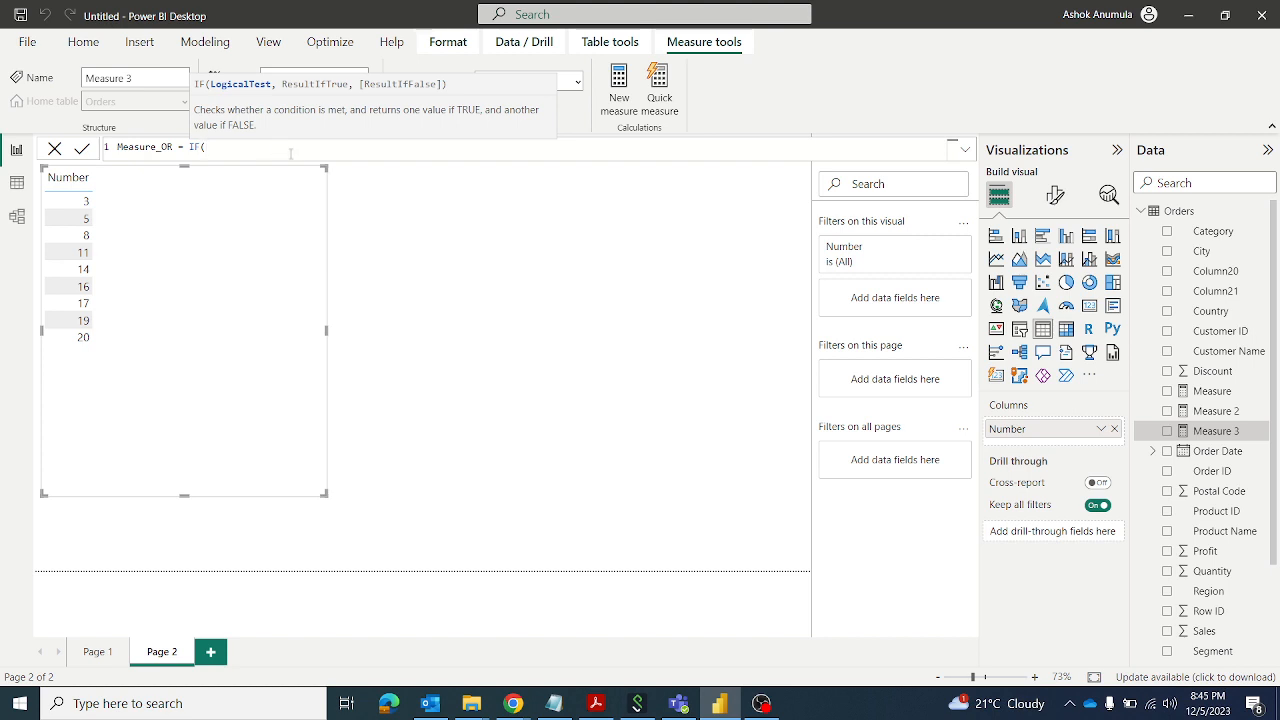
pyautogui.click(54, 148)
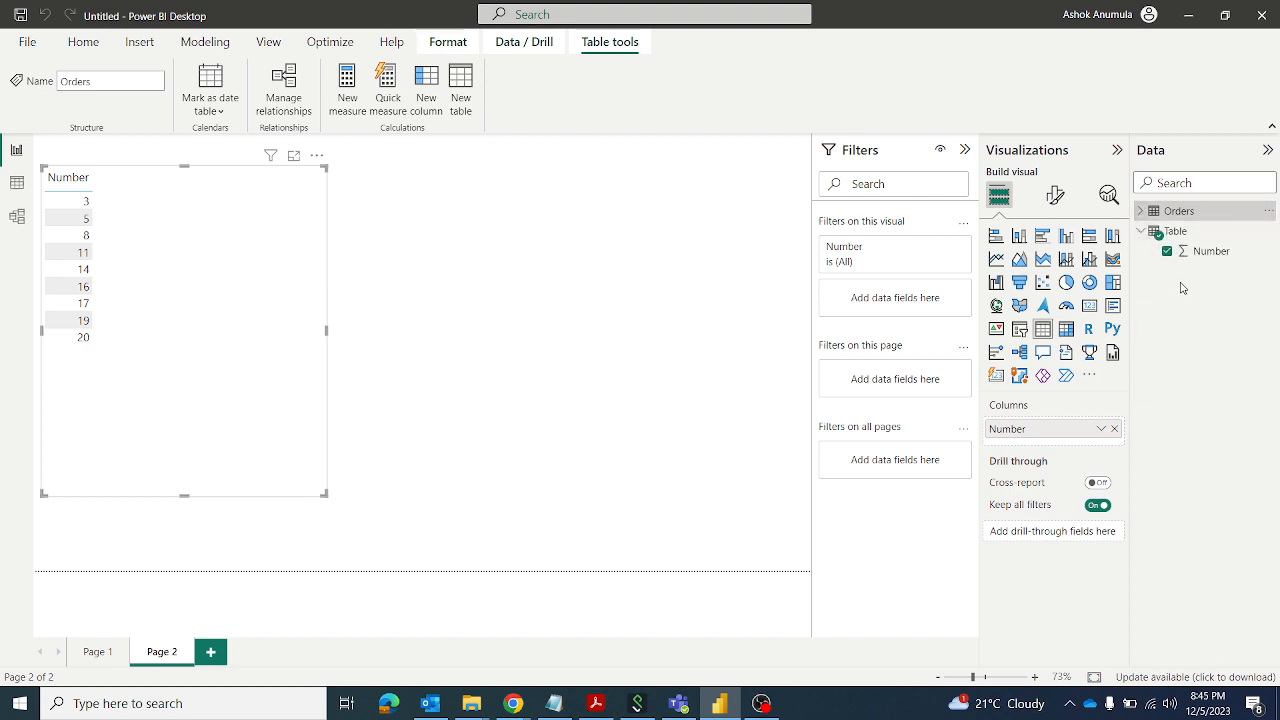
# - Try to create a measure named Measure_OR in Table, with an IF function that tests the Number field
pyautogui.click(1177, 233)
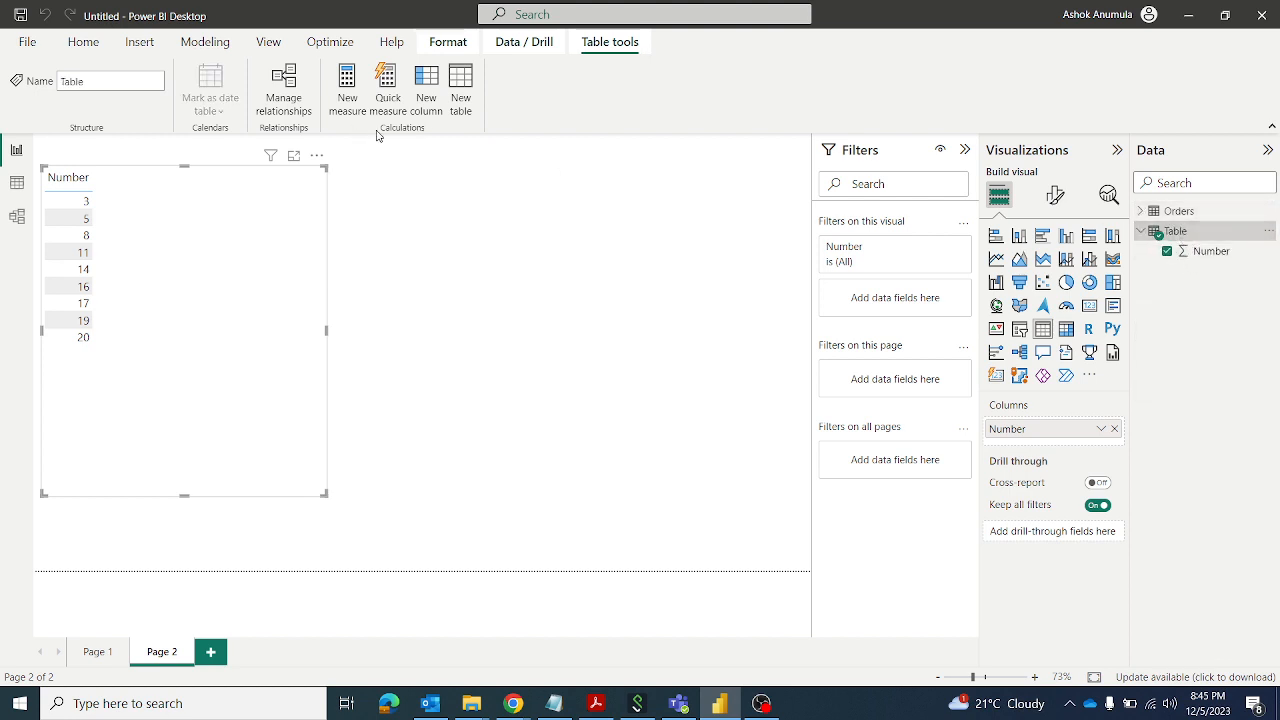
pyautogui.click(347, 90)
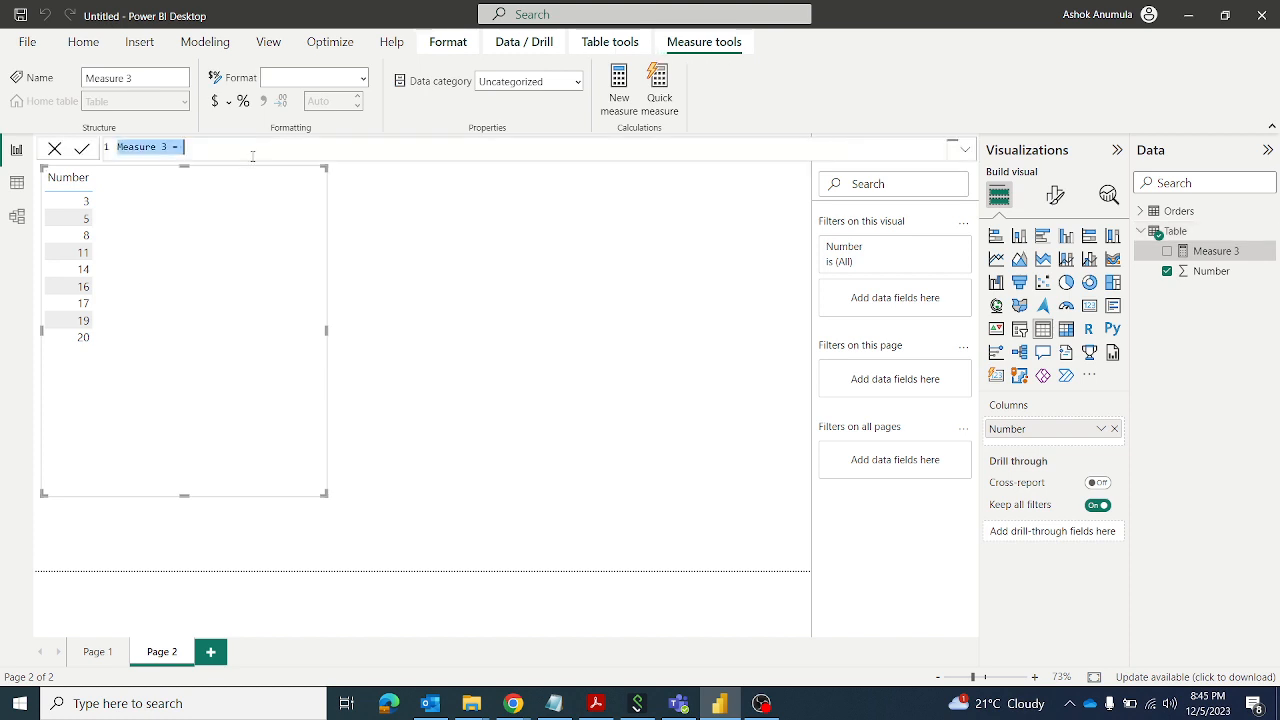
pyautogui.click(252, 156)
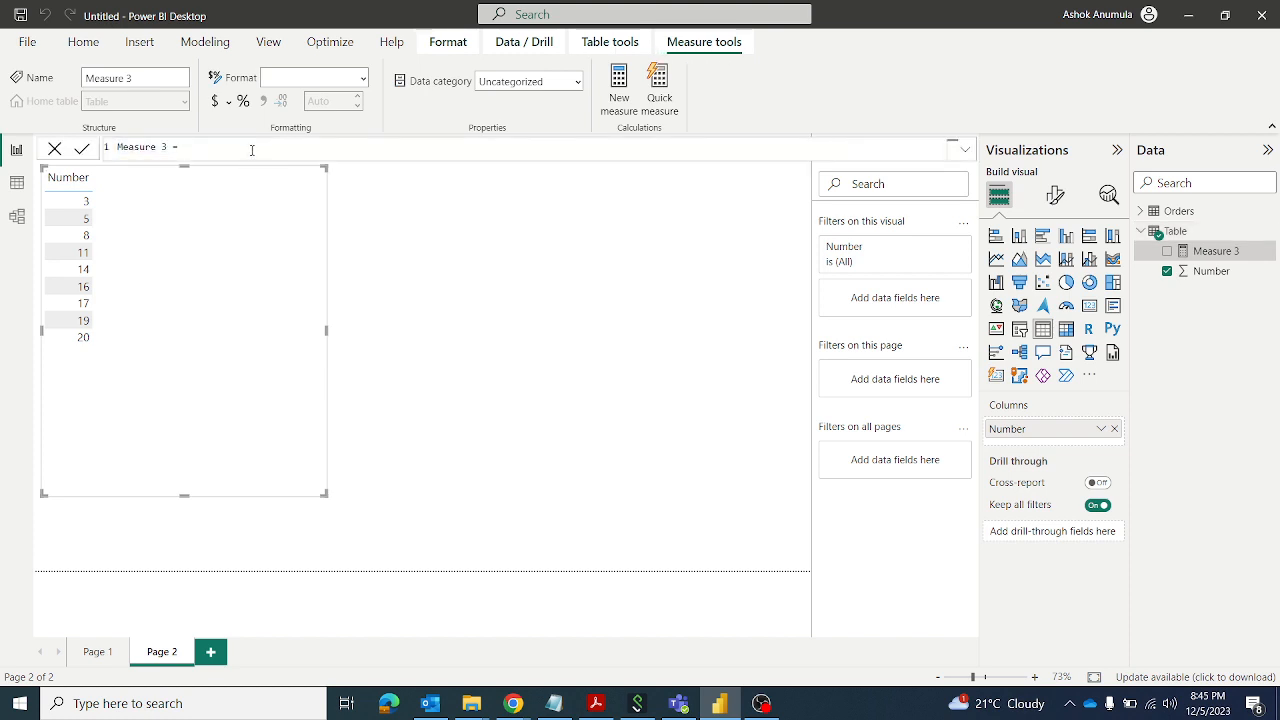
pyautogui.press('BackSpace')
pyautogui.press('BackSpace')
pyautogui.press('BackSpace')
pyautogui.press('BackSpace')
pyautogui.press('BackSpace')
pyautogui.write('_OR =')
pyautogui.write('IF')
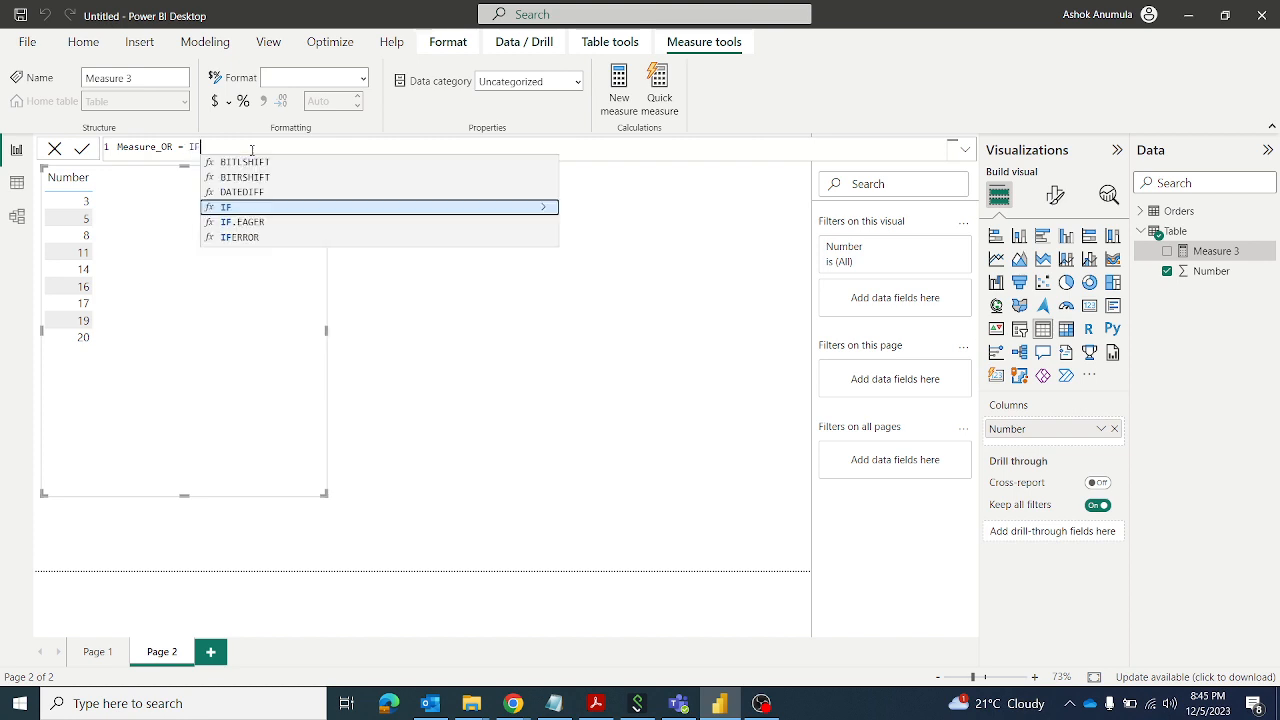
pyautogui.write('(')
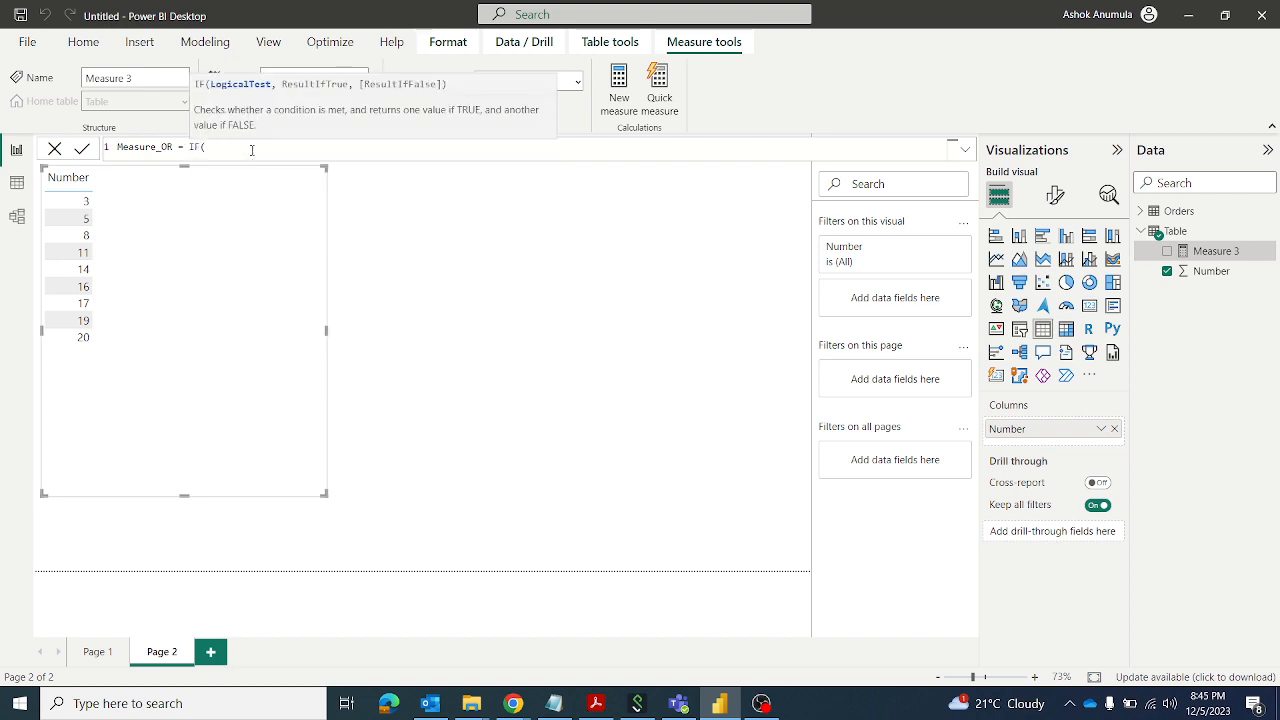
pyautogui.write('num')
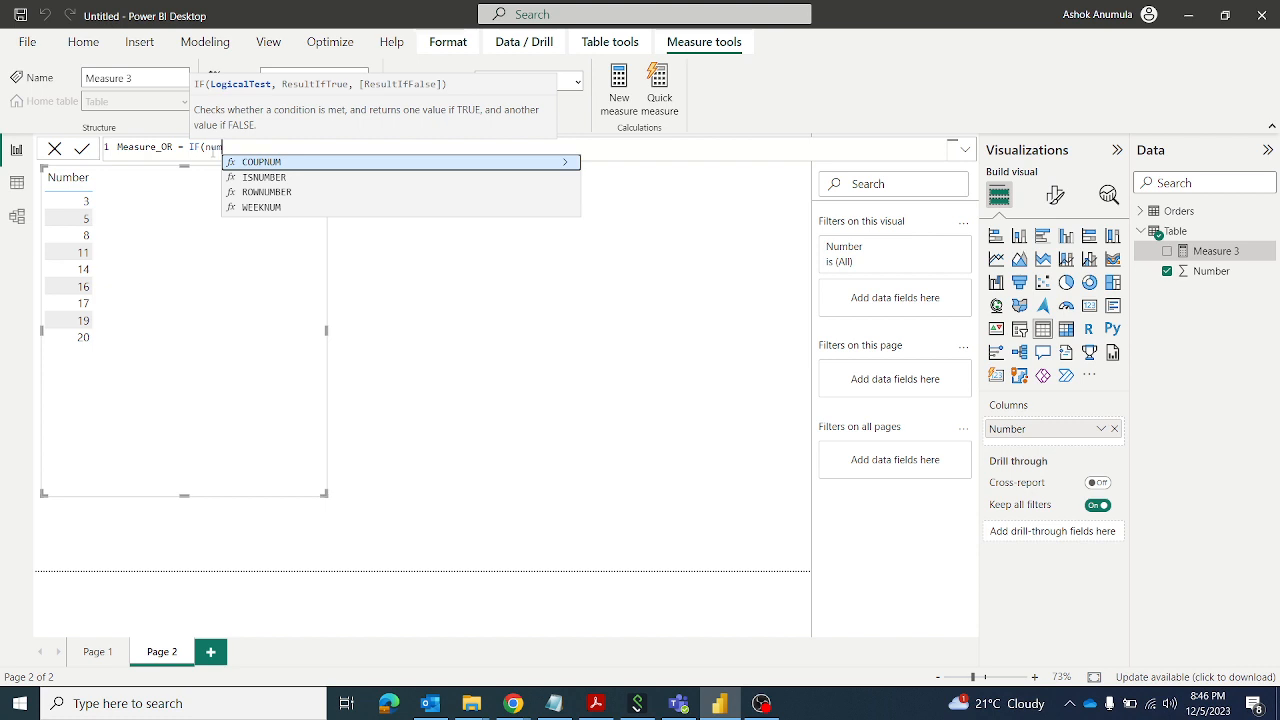
pyautogui.click(54, 148)
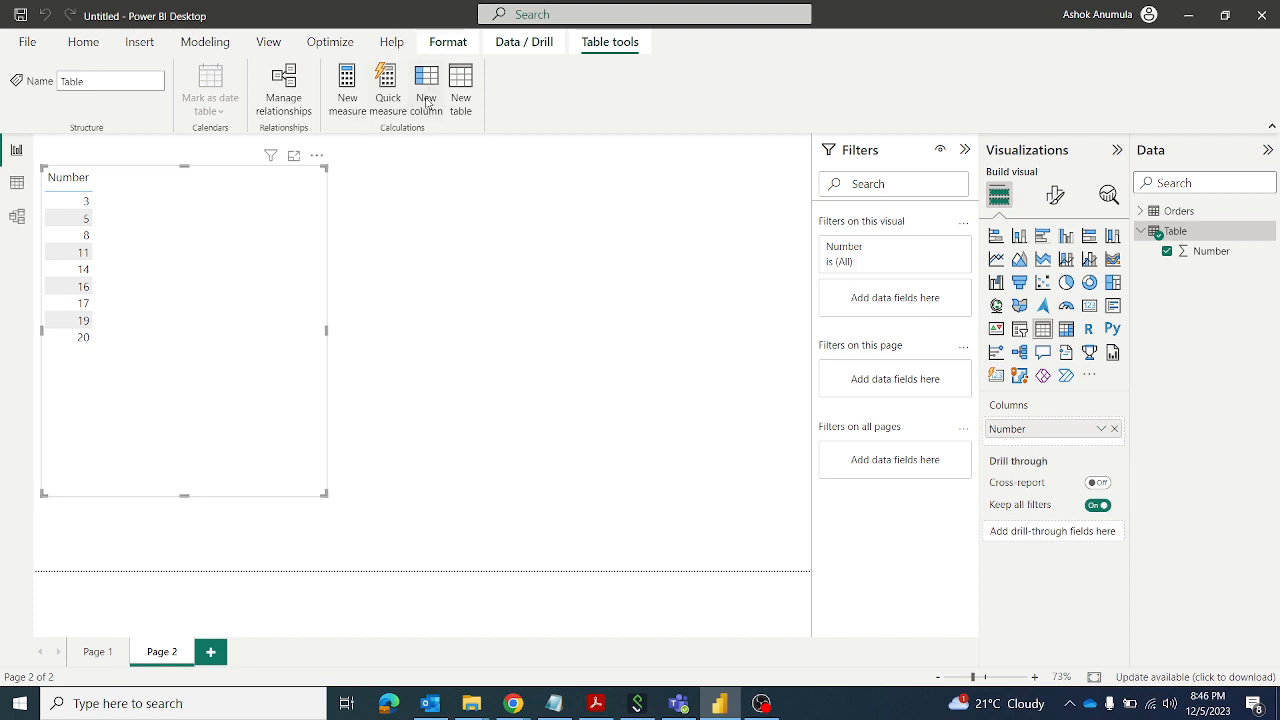
# - Add a calculated column named Column_OR to Table, starting its formula with if('Table'[Number] < 10 OR MOD(number
pyautogui.click(432, 83)
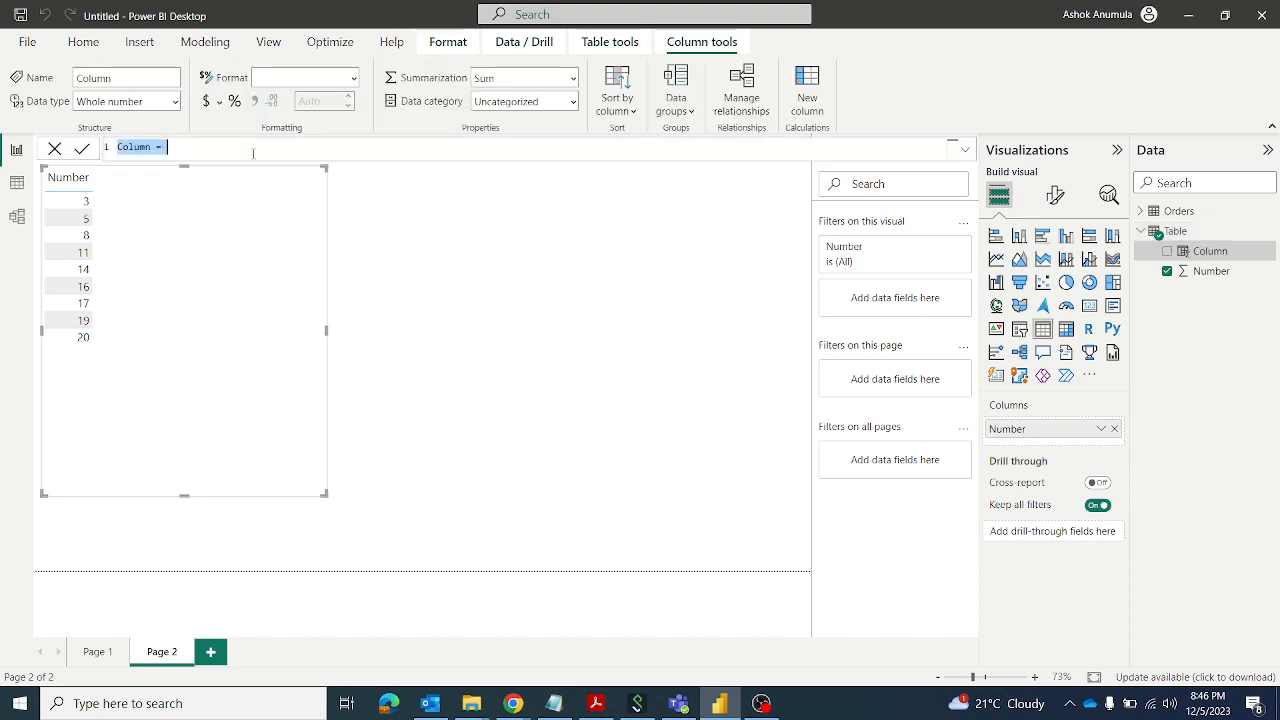
pyautogui.click(252, 152)
pyautogui.click(153, 149)
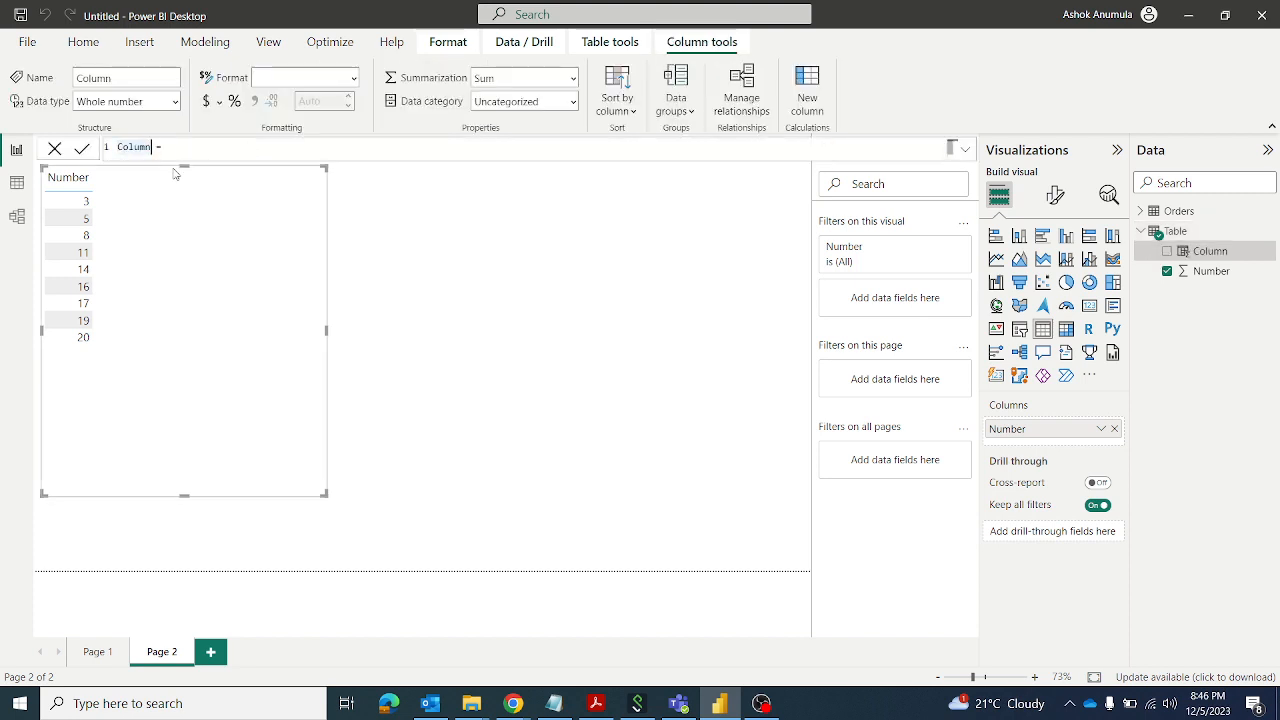
pyautogui.write('_OR')
pyautogui.click(225, 150)
pyautogui.write('if')
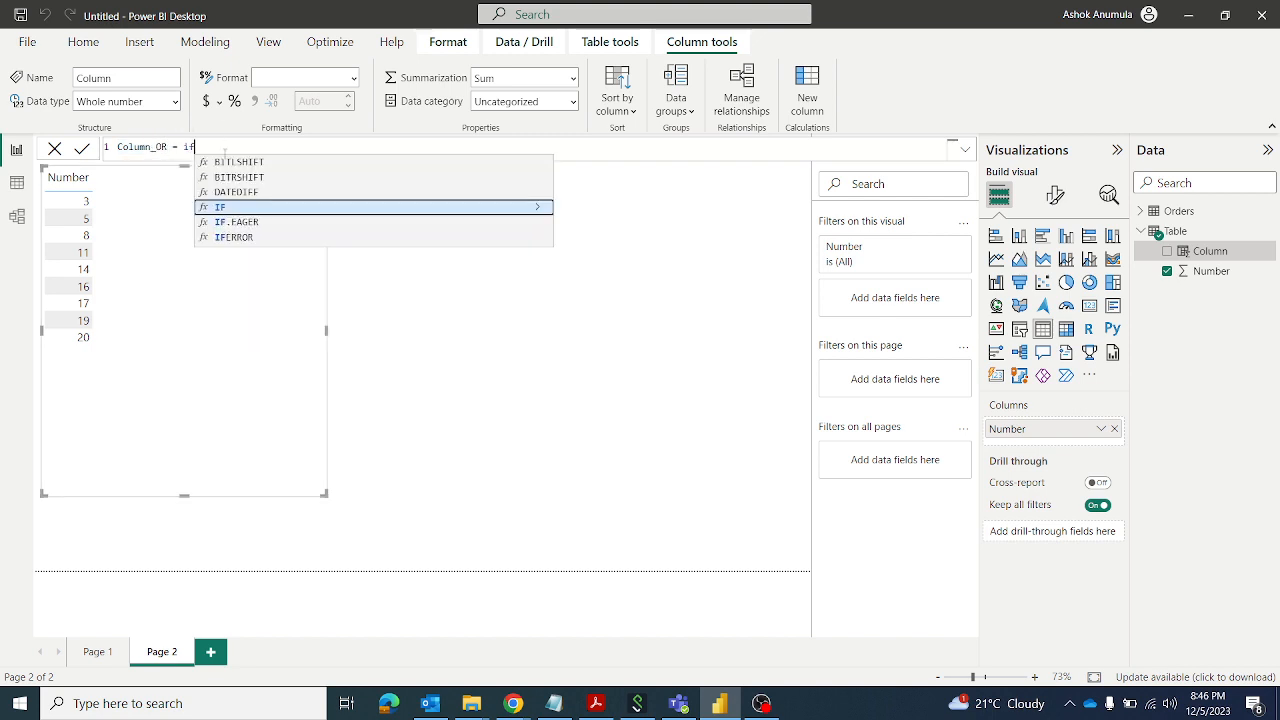
pyautogui.write('(numb')
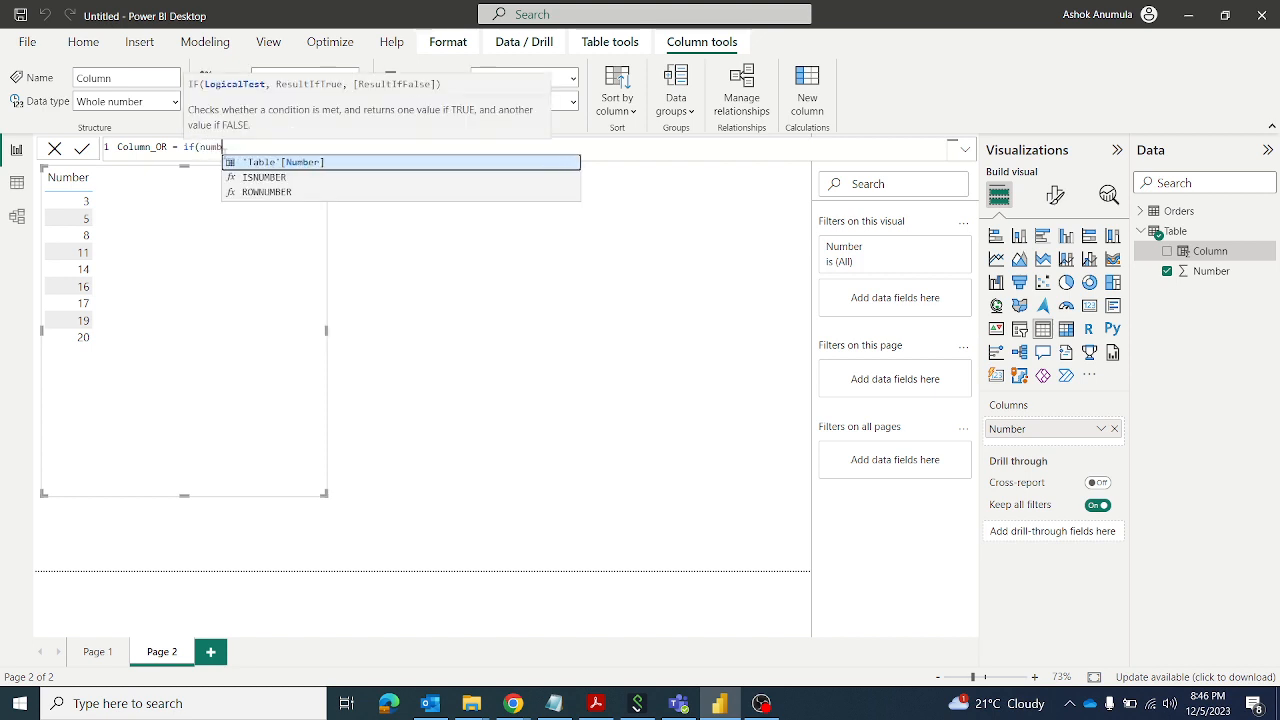
pyautogui.press('Tab')
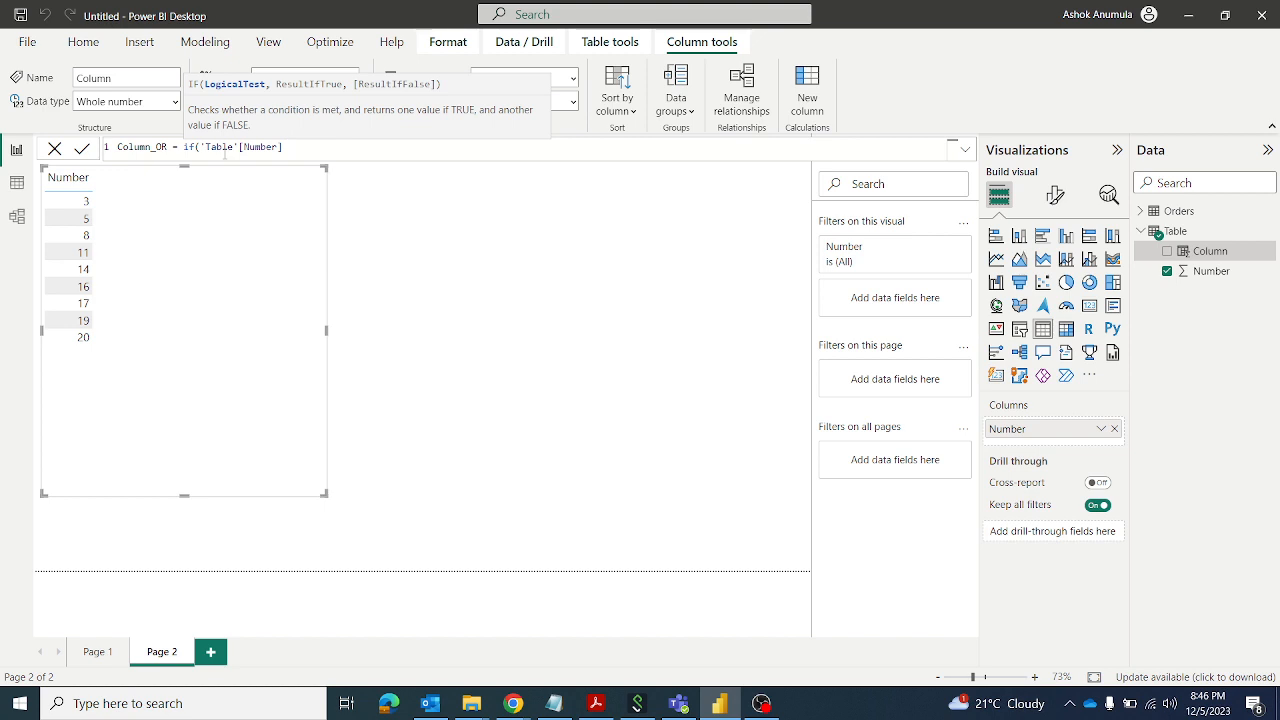
pyautogui.write('< 10 OR')
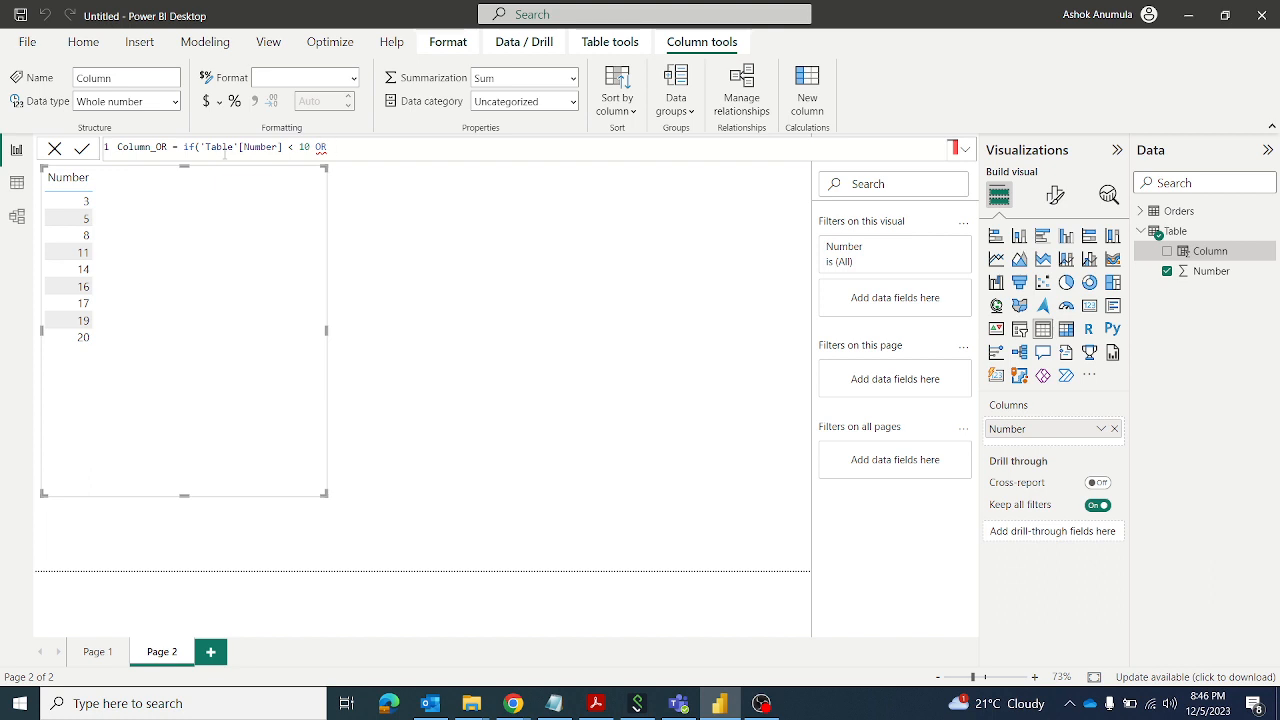
pyautogui.write('MOD(number')
# - Restructure the Column_OR condition as an OR function with 'Table'[Number] < 10 and the MOD expression as comma-separated arguments
pyautogui.click(333, 147)
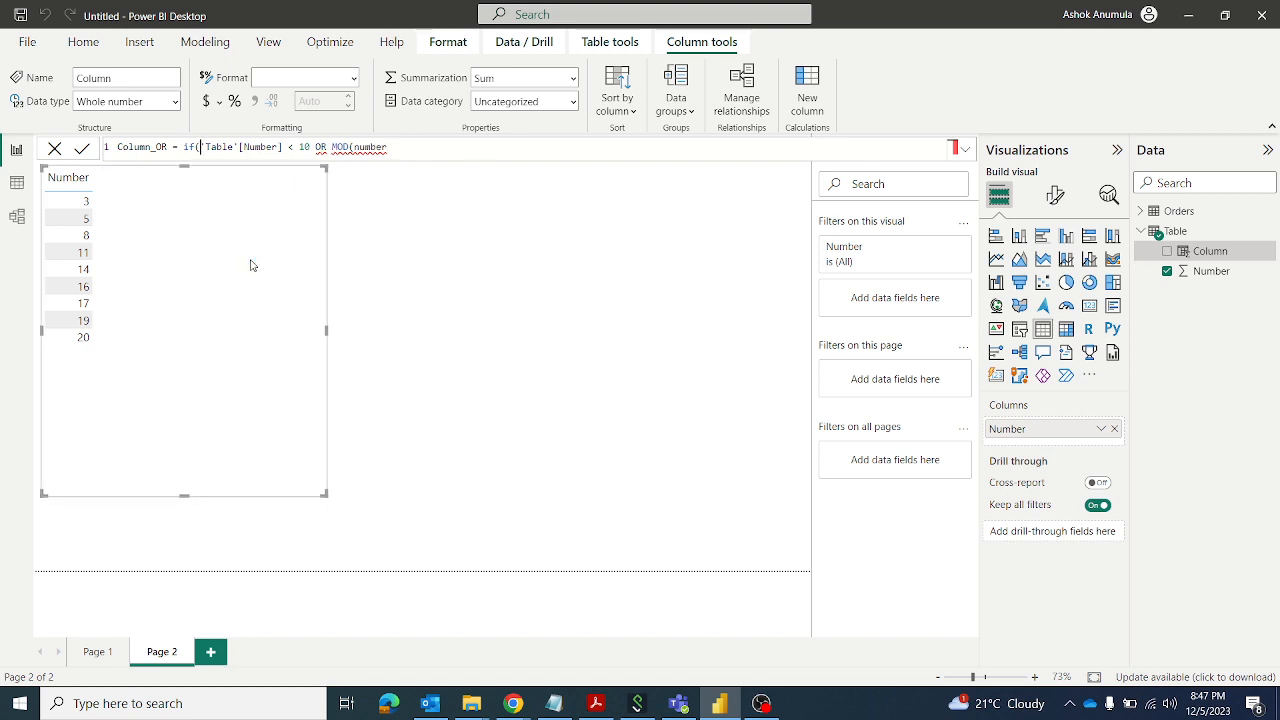
pyautogui.write('OR')
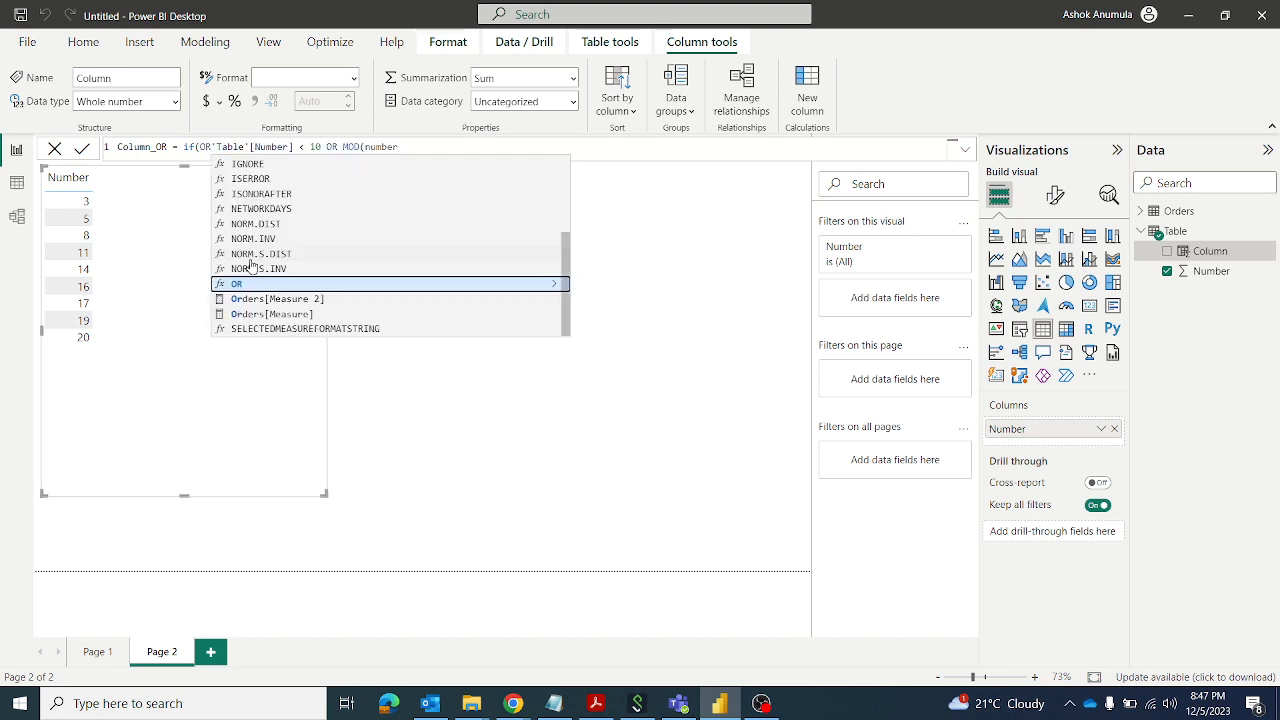
pyautogui.write('(')
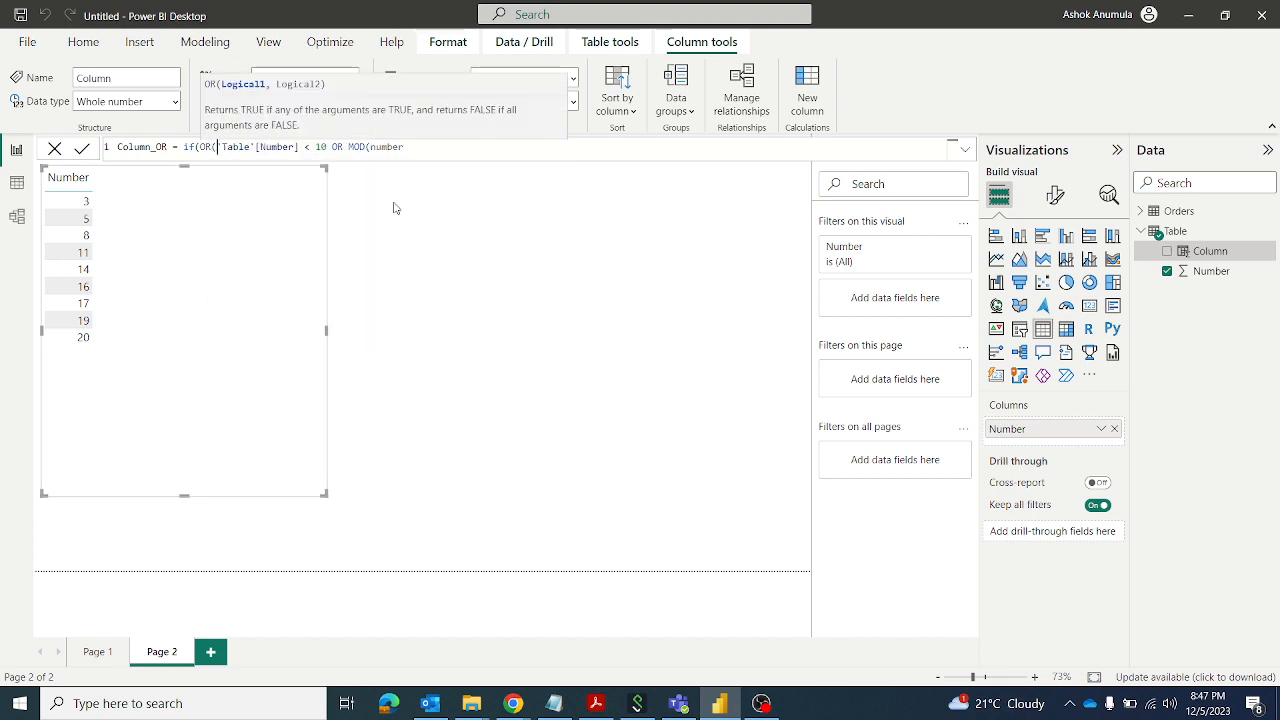
pyautogui.click(343, 147)
pyautogui.press('BackSpace')
pyautogui.press('BackSpace')
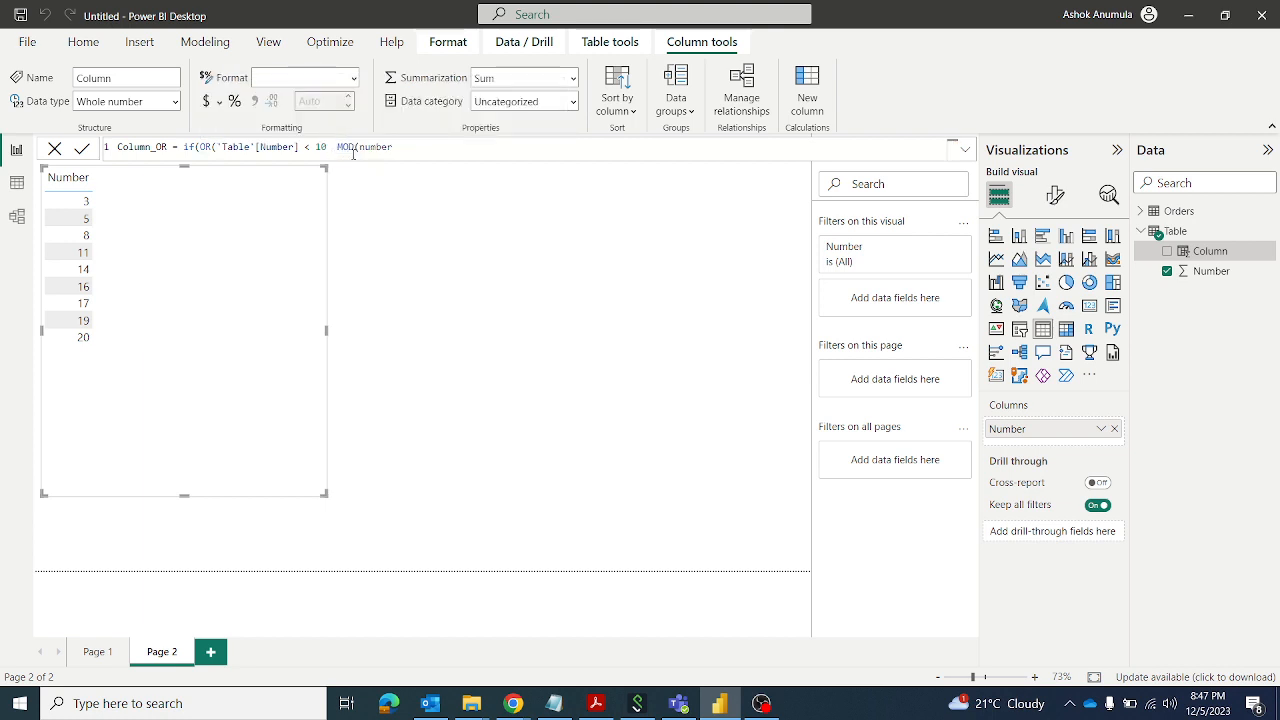
pyautogui.write(',')
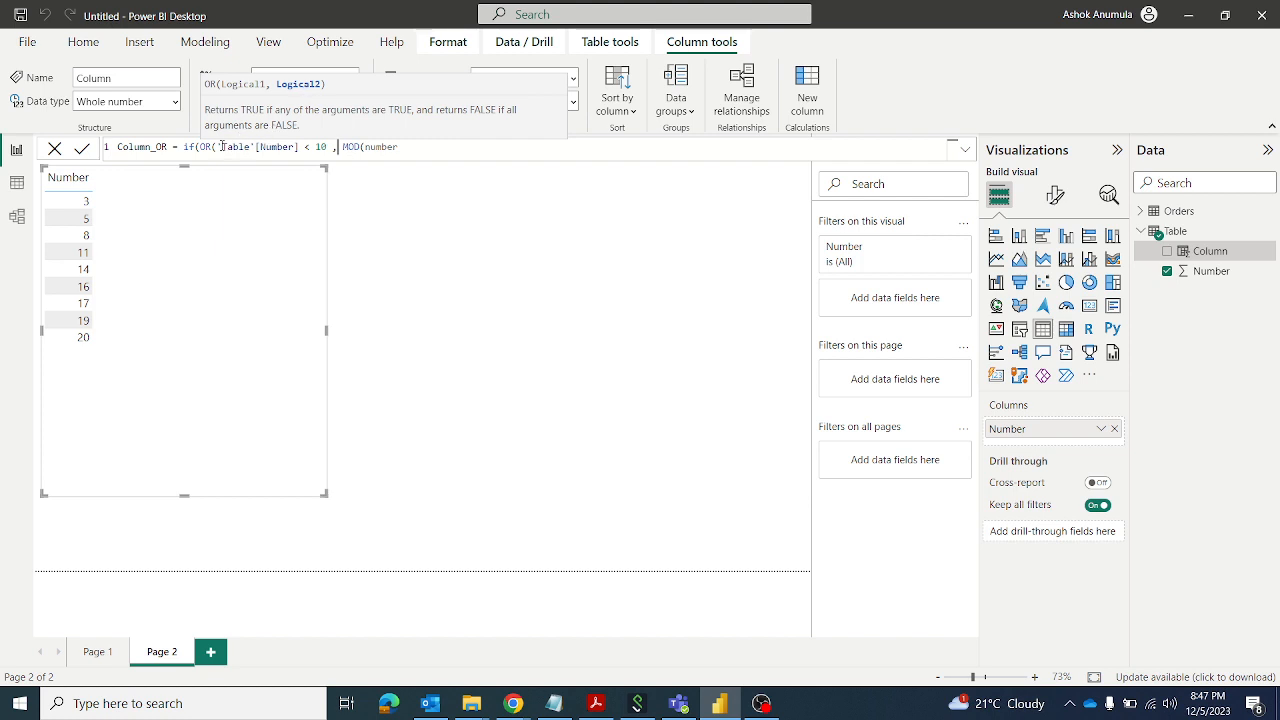
# - Complete the second OR argument as MOD('Table'[Number],2) = 0 and close the OR function
pyautogui.click(414, 147)
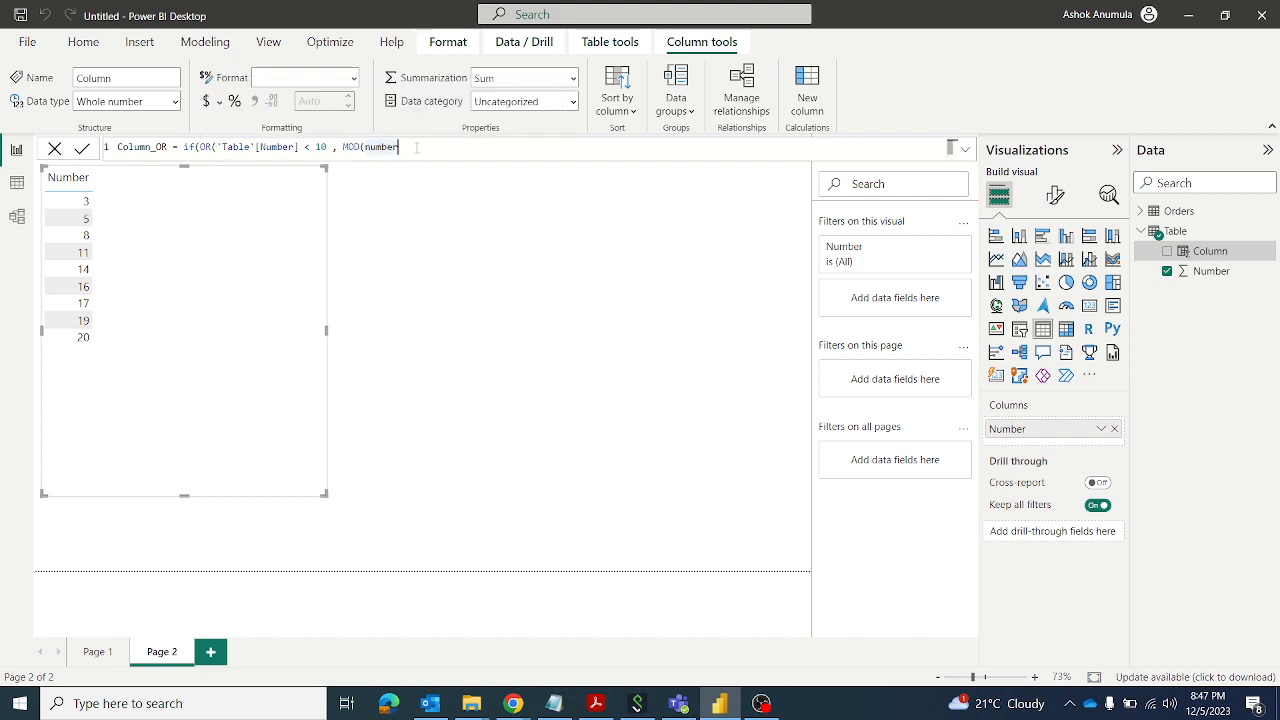
pyautogui.press('BackSpace')
pyautogui.press('BackSpace')
pyautogui.press('BackSpace')
pyautogui.press('BackSpace')
pyautogui.press('BackSpace')
pyautogui.press('BackSpace')
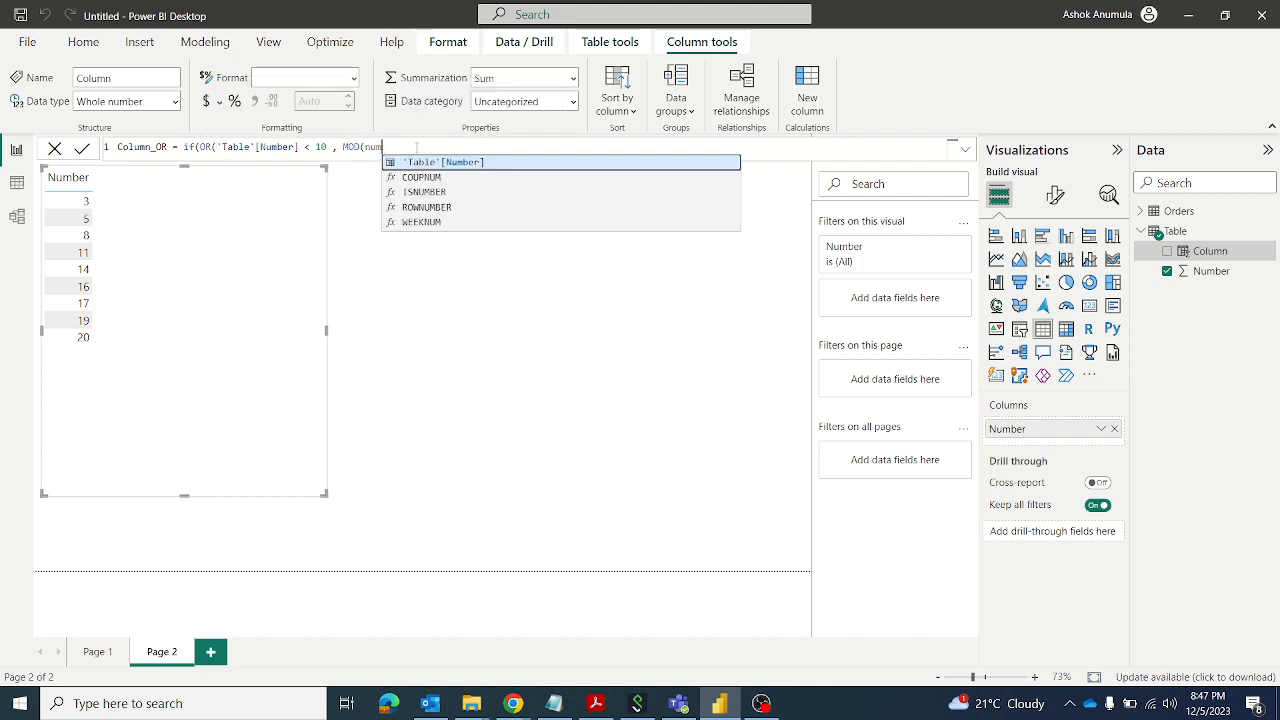
pyautogui.write('nu')
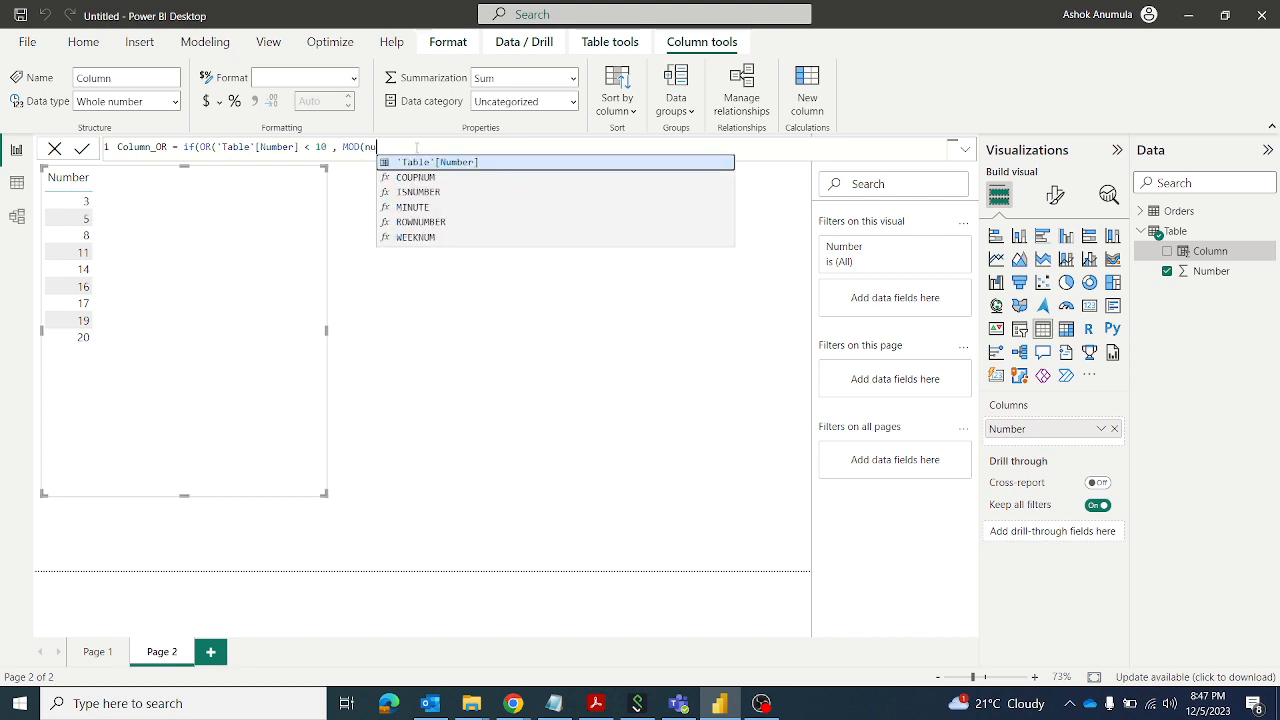
pyautogui.press('Tab')
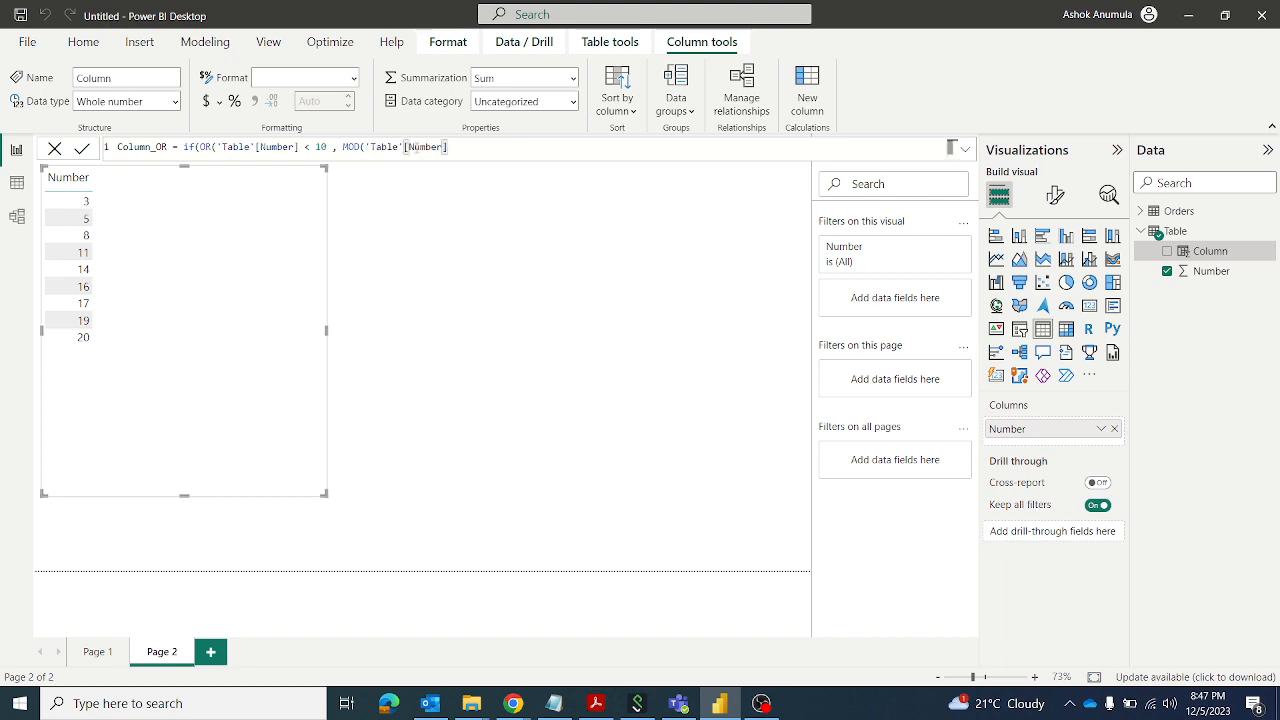
pyautogui.write(',2)')
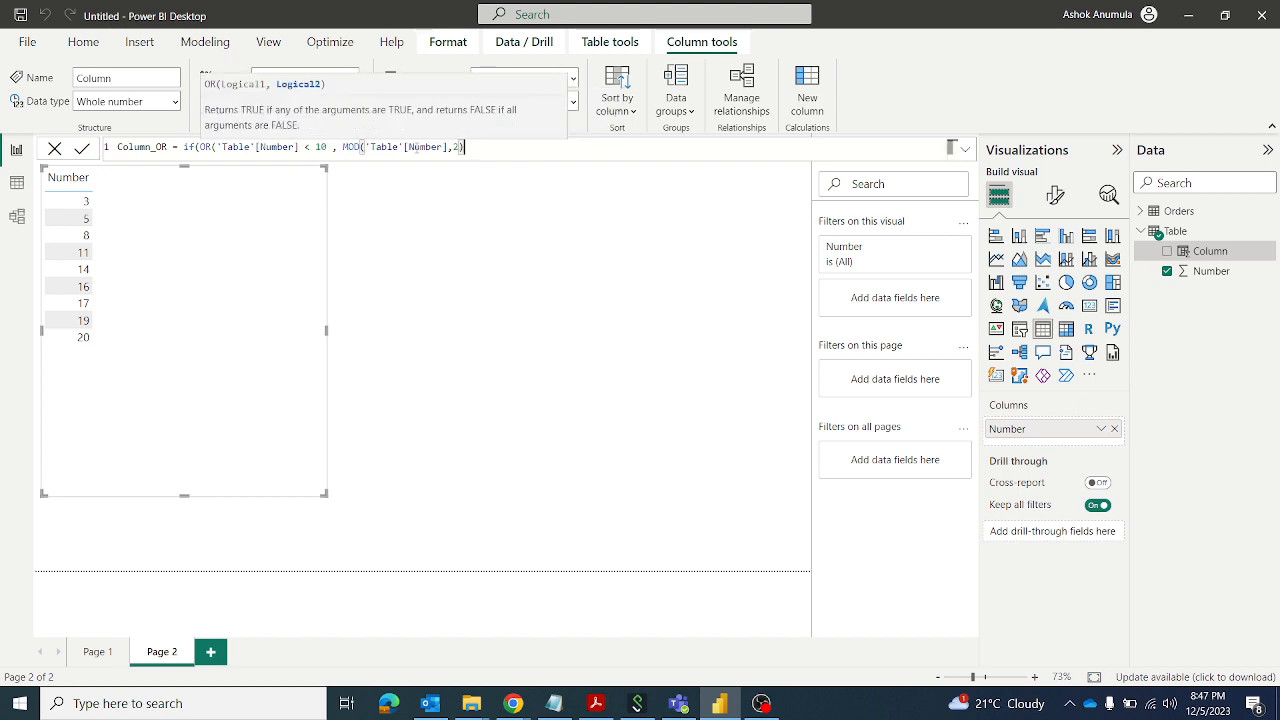
pyautogui.write(' = 0')
pyautogui.write('),')
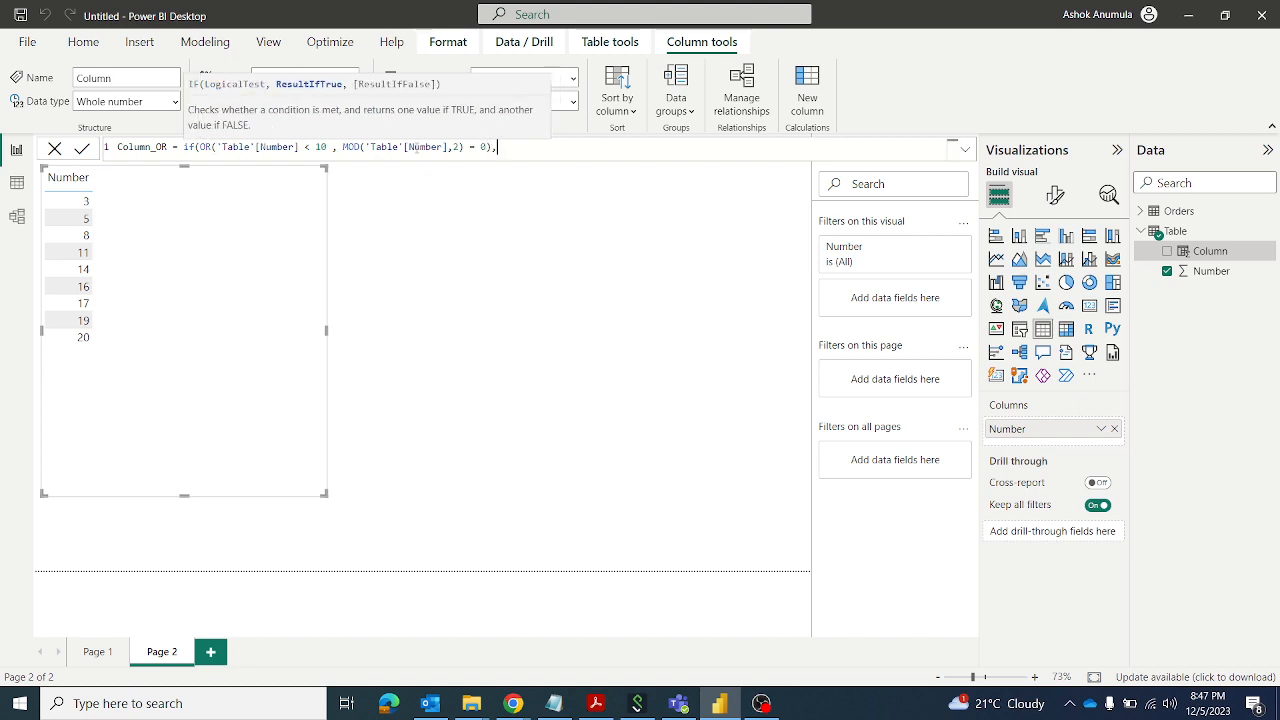
# - Finish the IF function with "Valid" as the true result and "Invalid" as the false result
pyautogui.write(' "VAlid", "Invalid"')
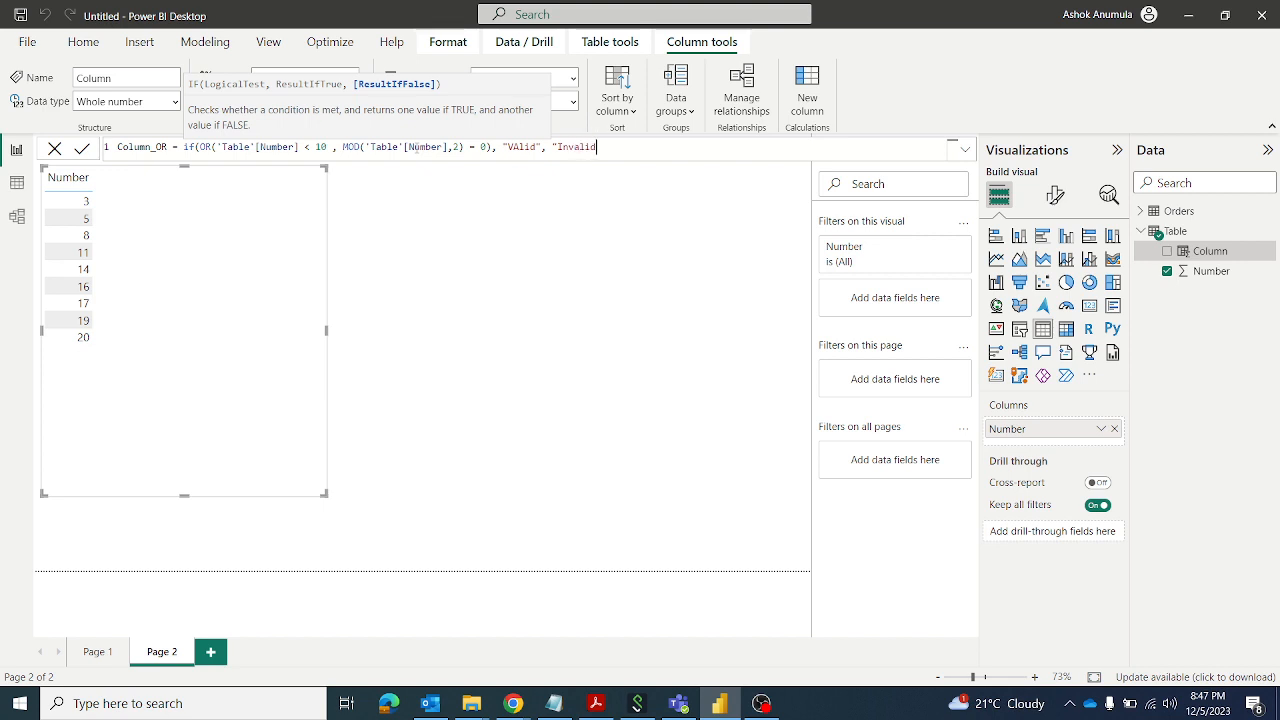
pyautogui.write(')')
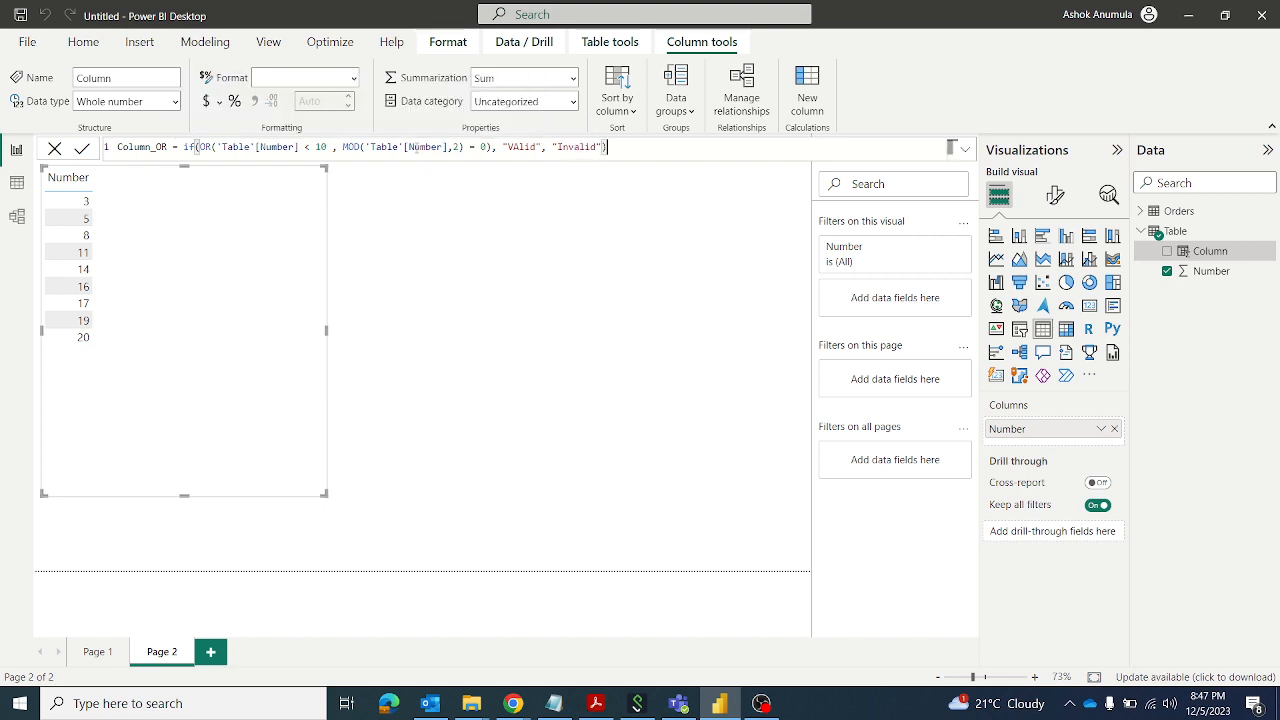
pyautogui.click(519, 147)
pyautogui.press('BackSpace')
pyautogui.write('a')
# - Review both OR conditions, commit the Column_OR formula, and add Column_OR to the table visual
pyautogui.doubleClick(204, 147)
pyautogui.click(217, 147)
pyautogui.moveTo(327, 146); pyautogui.dragTo(217, 146)
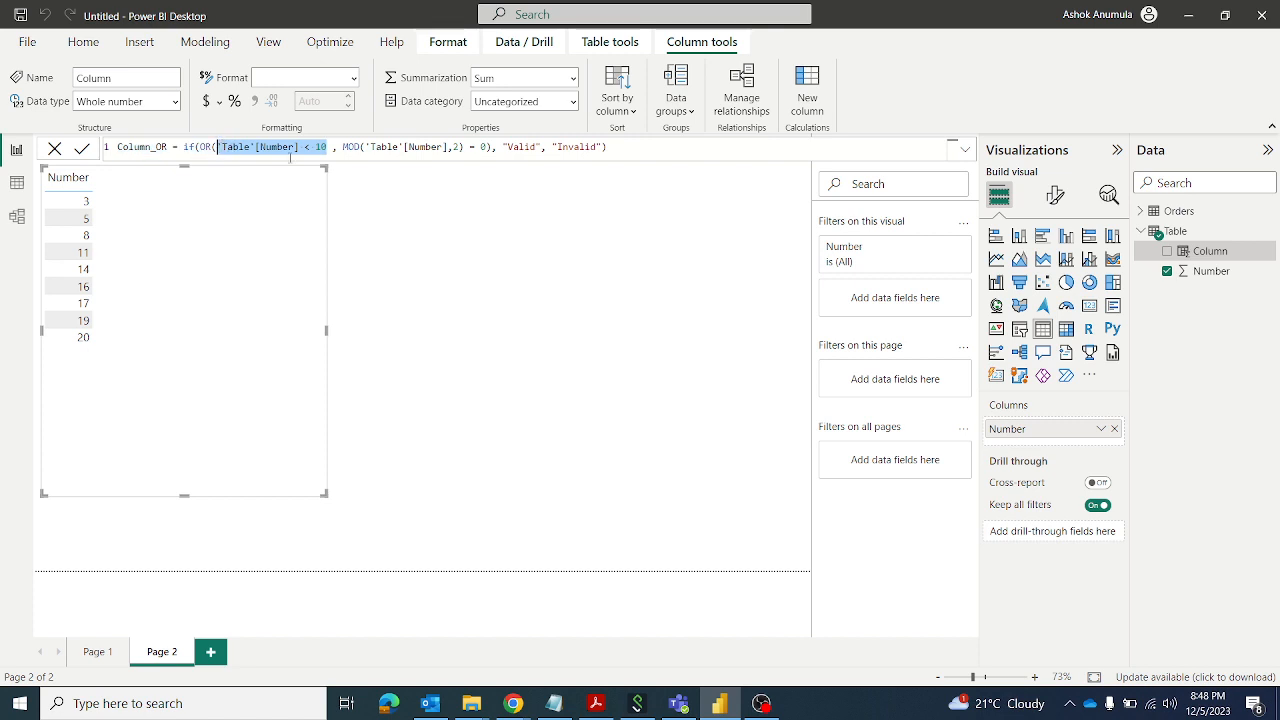
pyautogui.moveTo(343, 147); pyautogui.dragTo(487, 147)
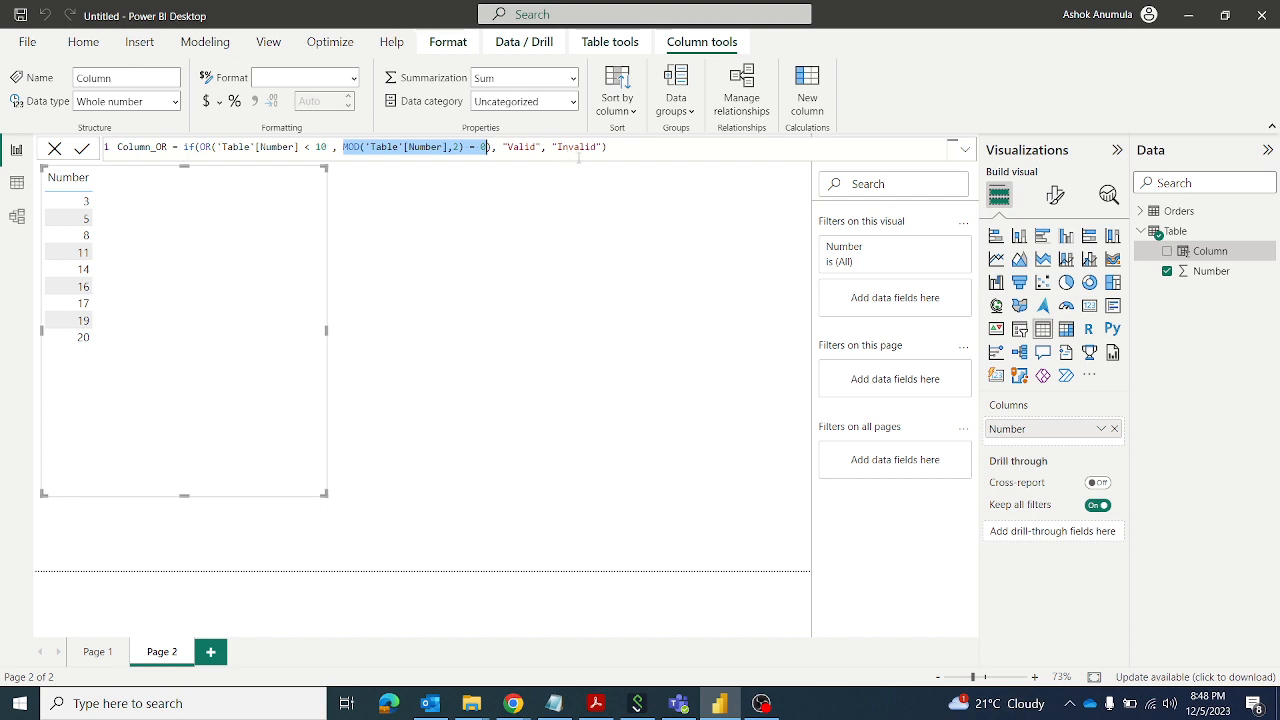
pyautogui.click(84, 150)
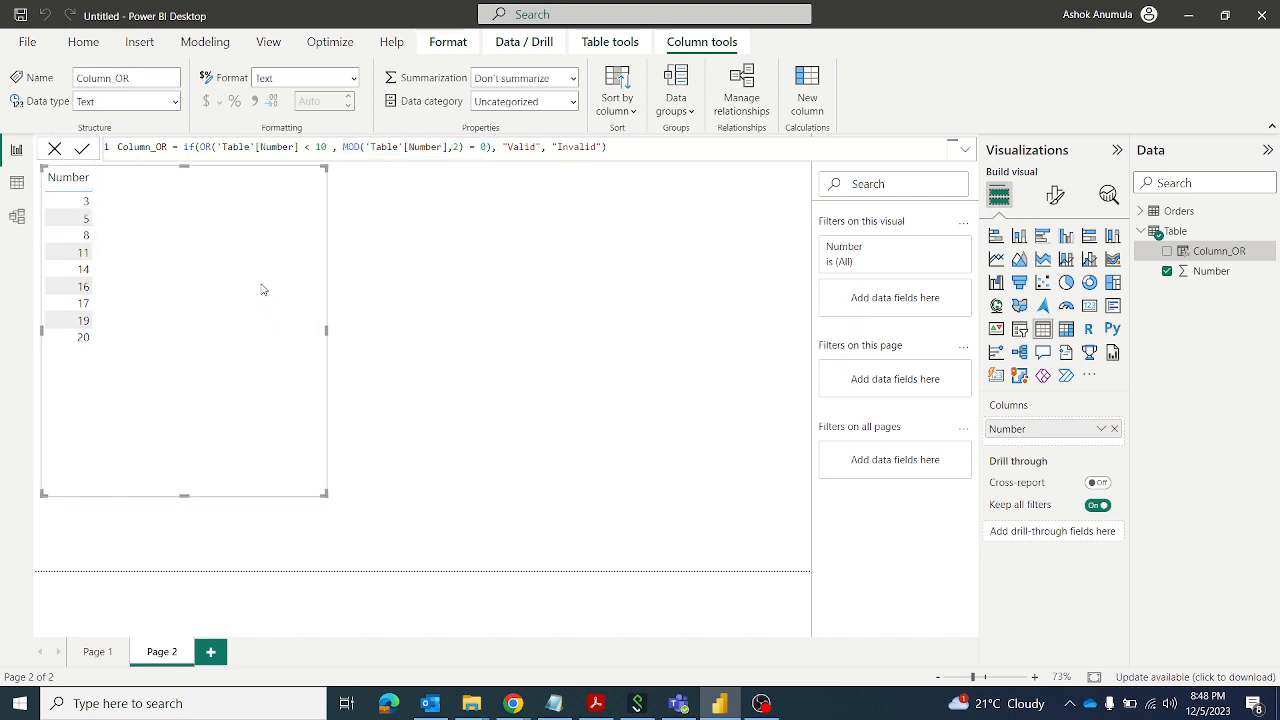
pyautogui.moveTo(1215, 252); pyautogui.dragTo(290, 250)
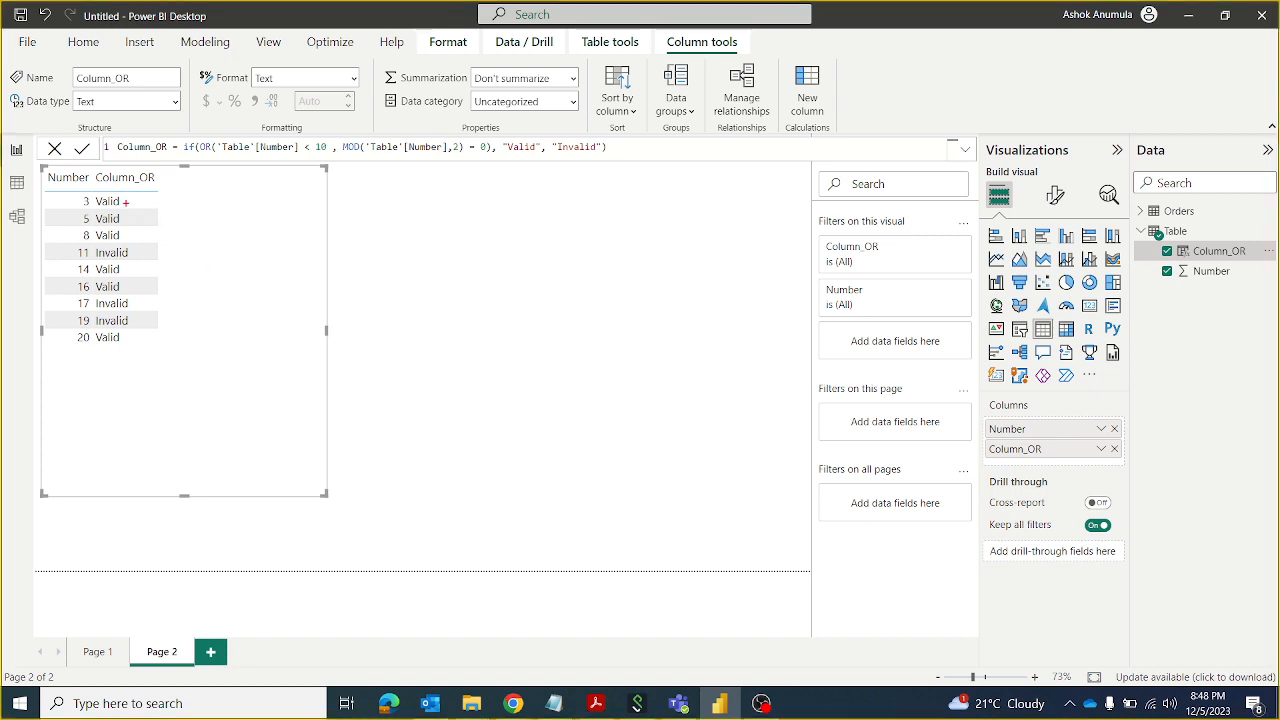
# - Mark the Column_OR results for numbers 3 to 20 and the formula with freehand ticks, and clear the drawing
pyautogui.moveTo(126, 200); pyautogui.dragTo(147, 197)
pyautogui.moveTo(129, 217); pyautogui.dragTo(152, 203)
pyautogui.moveTo(126, 232); pyautogui.dragTo(157, 222)
pyautogui.moveTo(136, 252); pyautogui.dragTo(171, 238)
pyautogui.moveTo(388, 121)
pyautogui.mouseDown()
pyautogui.moveTo(412, 131)
pyautogui.moveTo(455, 99)
pyautogui.mouseUp()
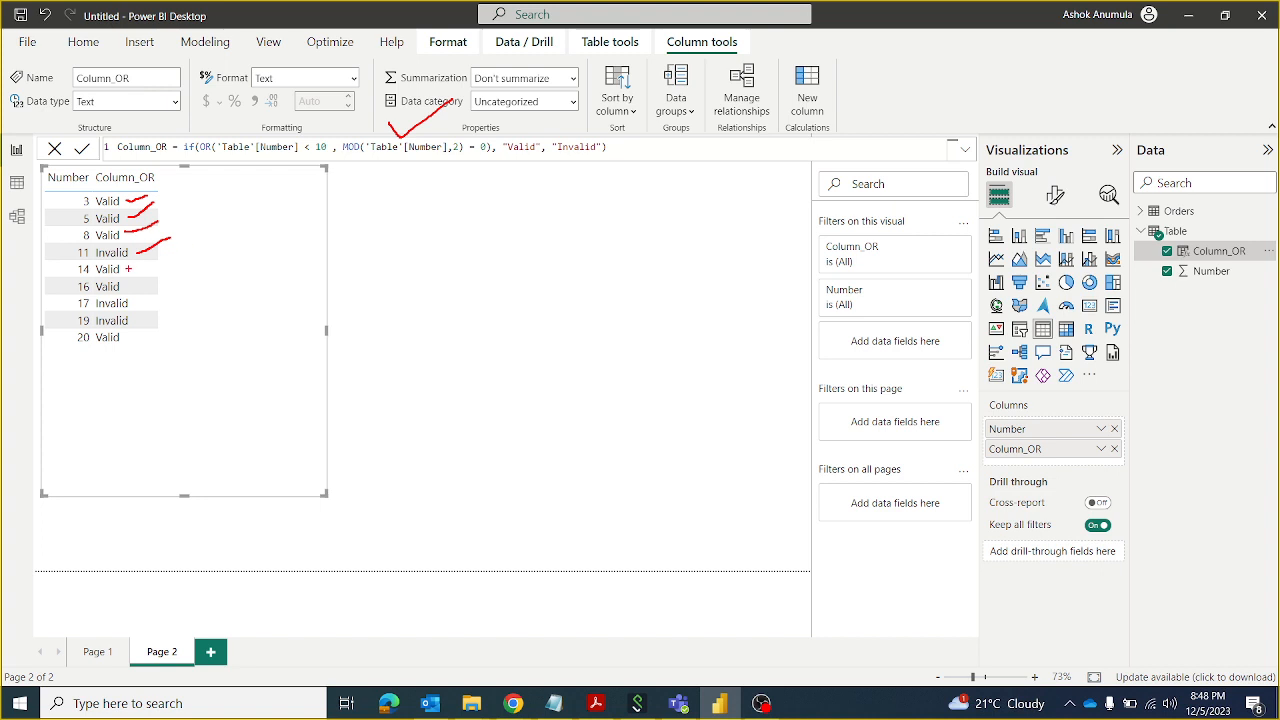
pyautogui.moveTo(127, 268); pyautogui.dragTo(175, 250)
pyautogui.moveTo(128, 286); pyautogui.dragTo(208, 248)
pyautogui.moveTo(135, 302); pyautogui.dragTo(173, 290)
pyautogui.moveTo(140, 321); pyautogui.dragTo(175, 308)
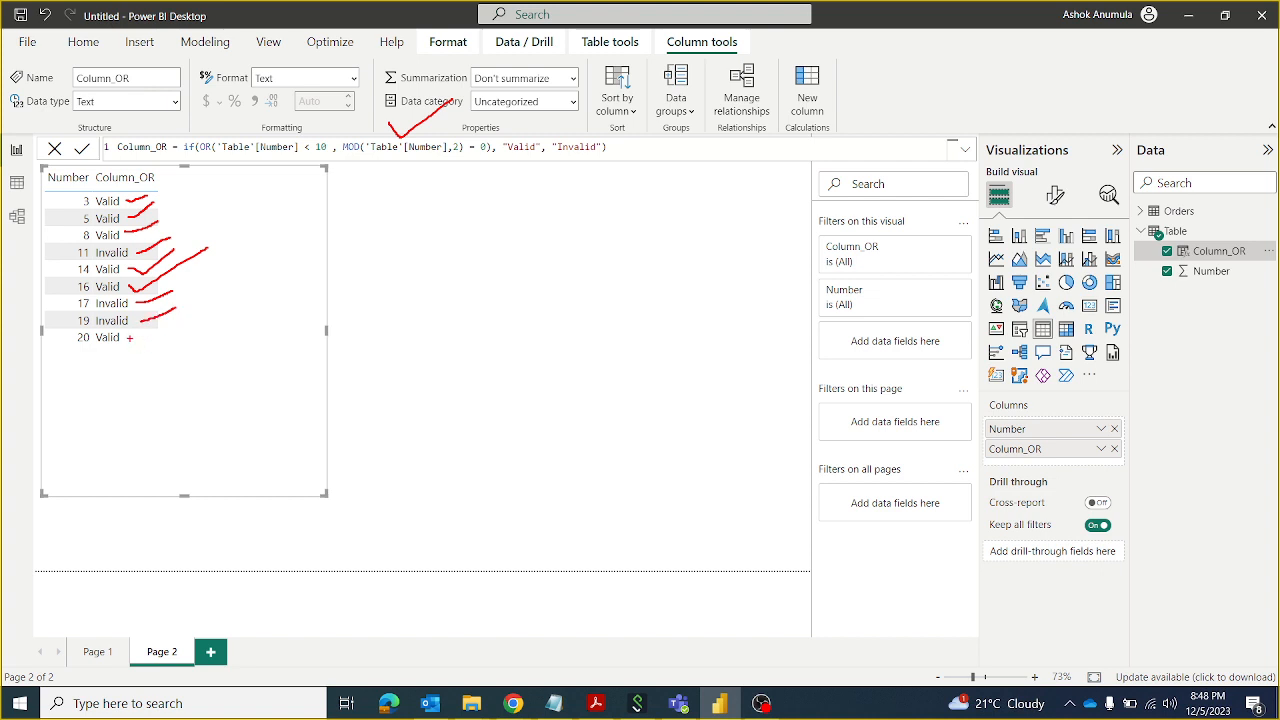
pyautogui.moveTo(129, 337)
pyautogui.mouseDown()
pyautogui.moveTo(148, 349)
pyautogui.moveTo(212, 318)
pyautogui.mouseUp()
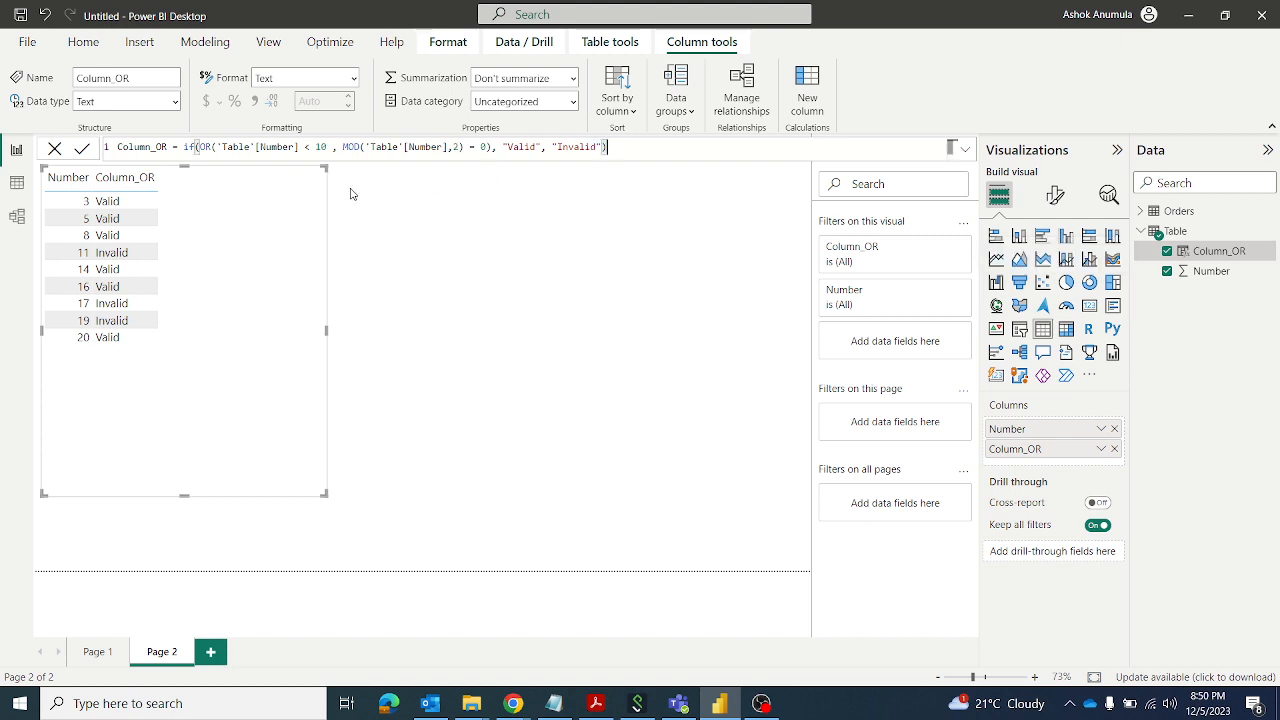
# - Add another calculated column using a copy of the Column_OR formula, and name it Column_AND
pyautogui.hotkey('ctrl', 'a')
pyautogui.hotkey('ctrl', 'c')
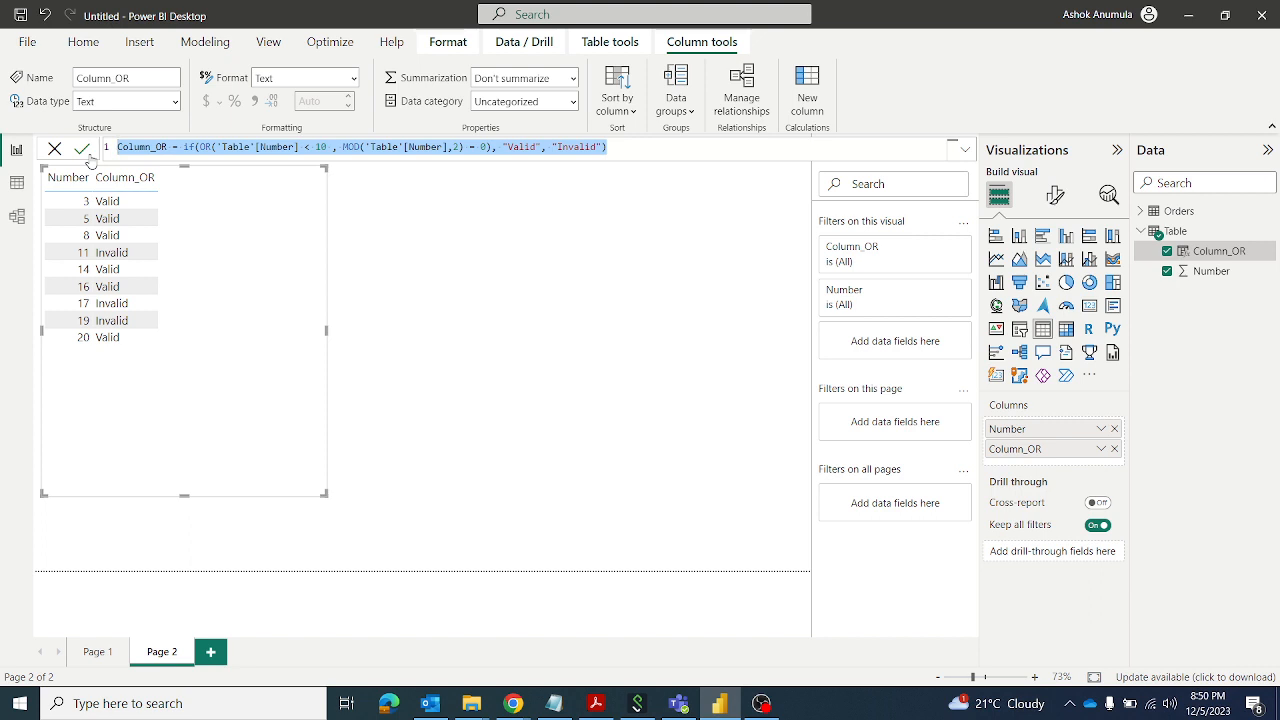
pyautogui.click(803, 98)
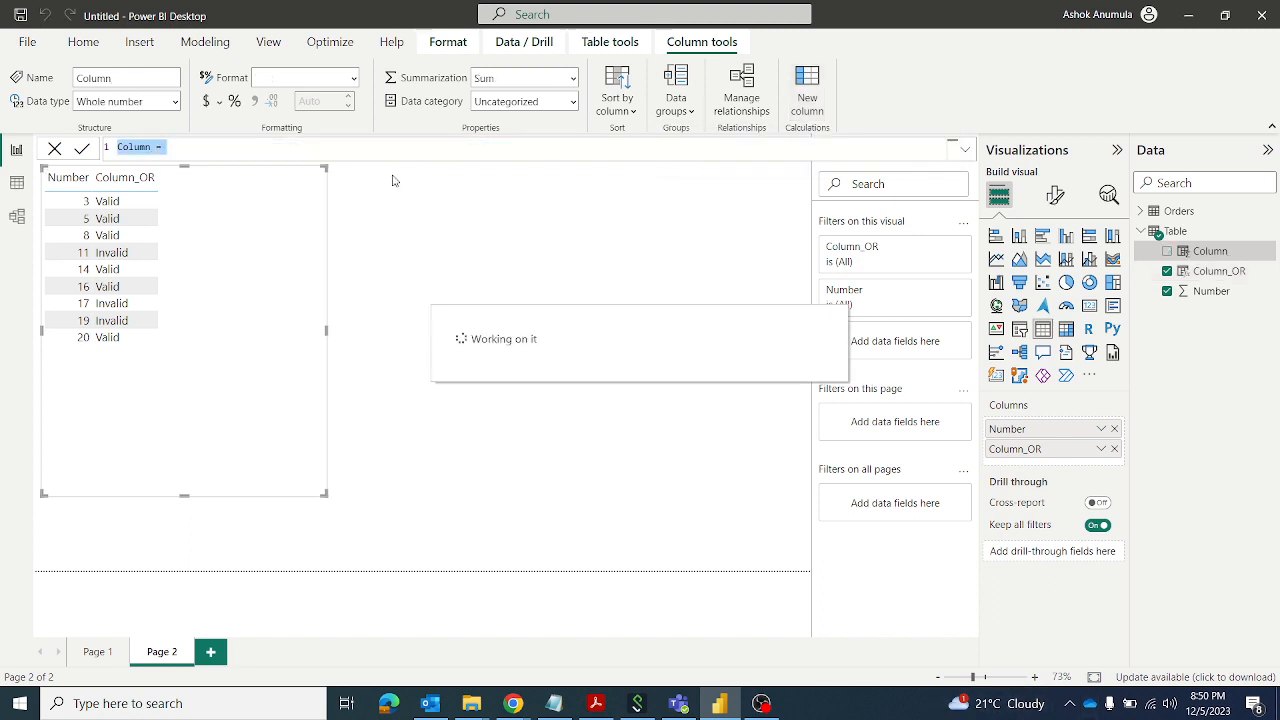
pyautogui.hotkey('ctrl', 'v')
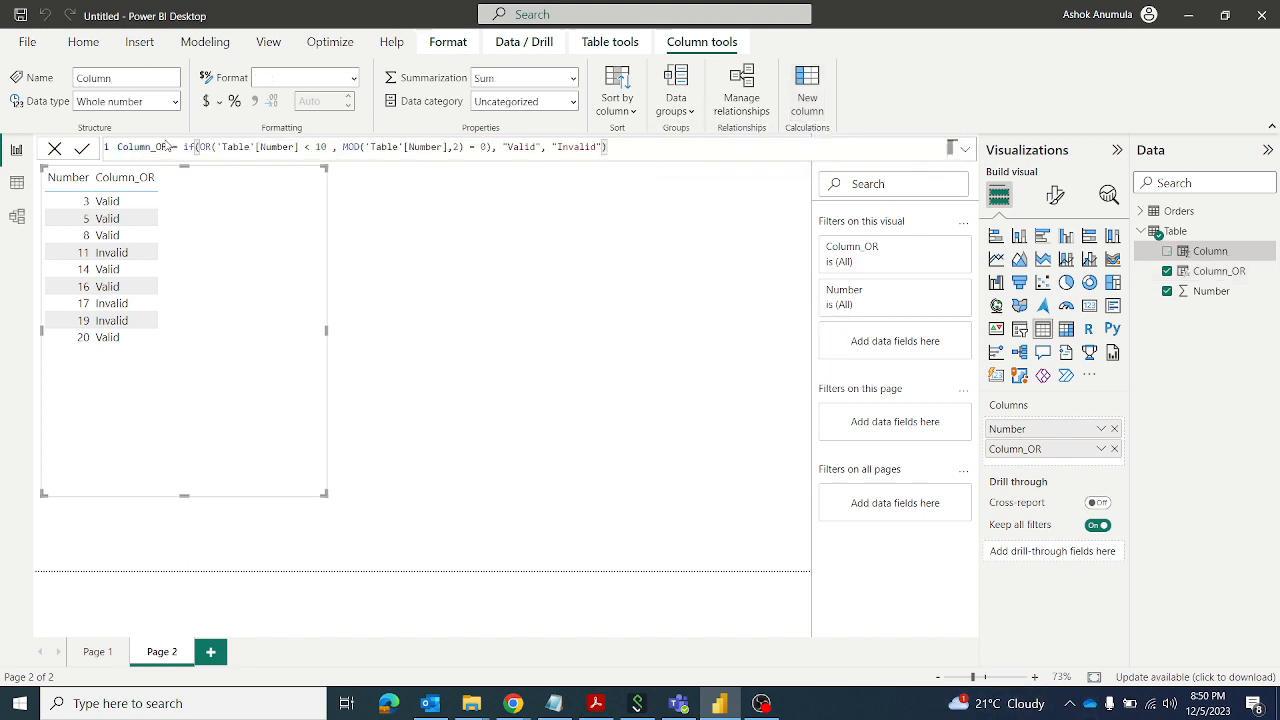
pyautogui.click(168, 148)
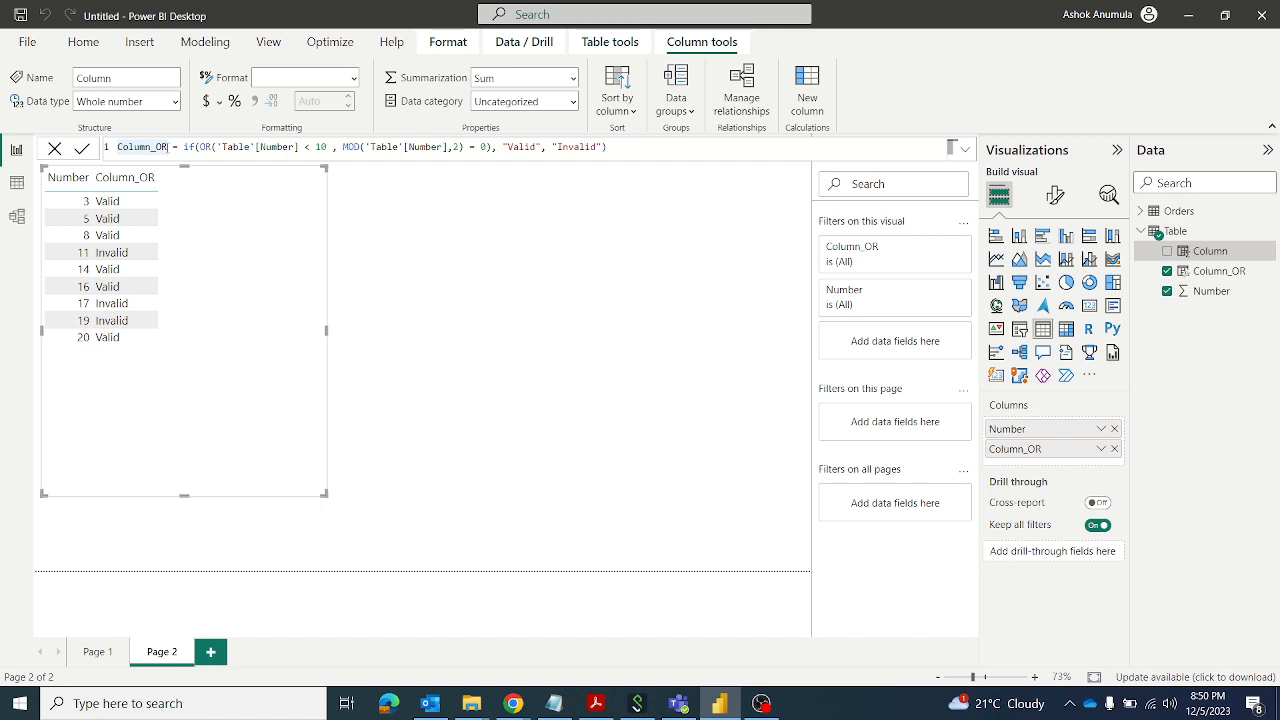
pyautogui.press('BackSpace')
pyautogui.press('BackSpace')
pyautogui.write('AND')
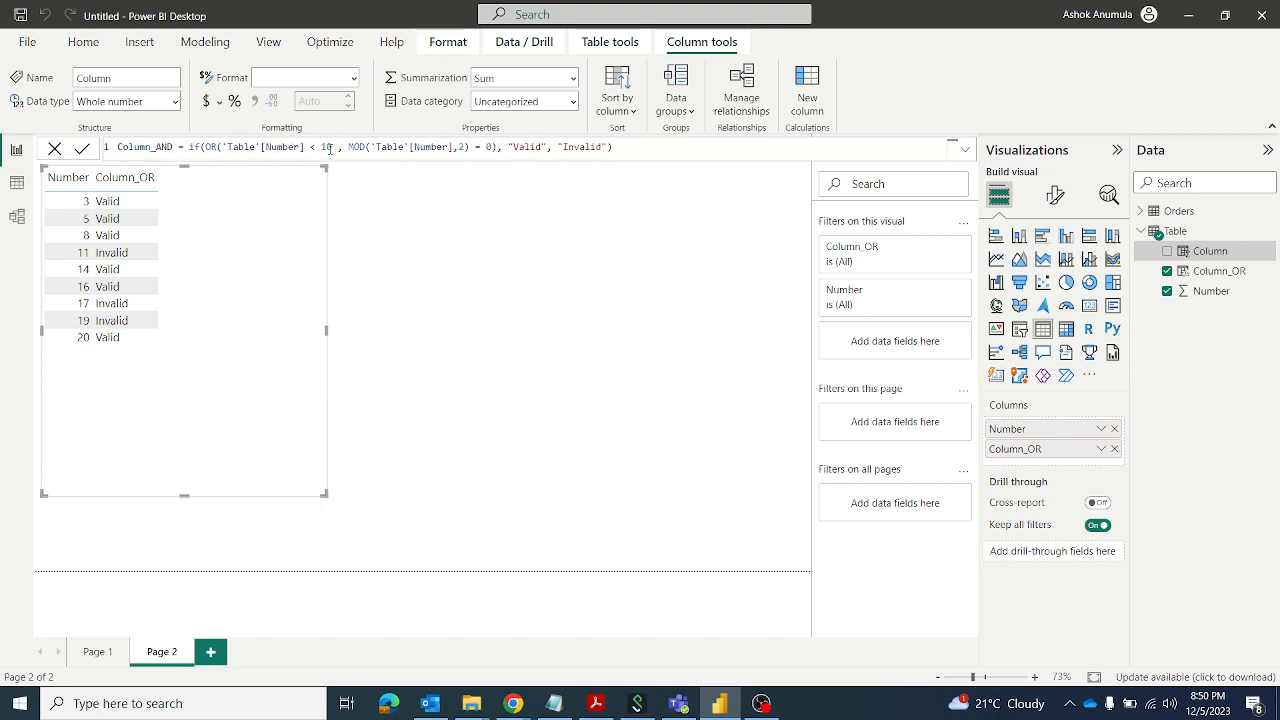
# - Replace the OR function with AND in the Column_AND formula, commit it, and add Column_AND to the table visual
pyautogui.click(218, 147)
pyautogui.press('BackSpace')
pyautogui.press('BackSpace')
pyautogui.write('A')
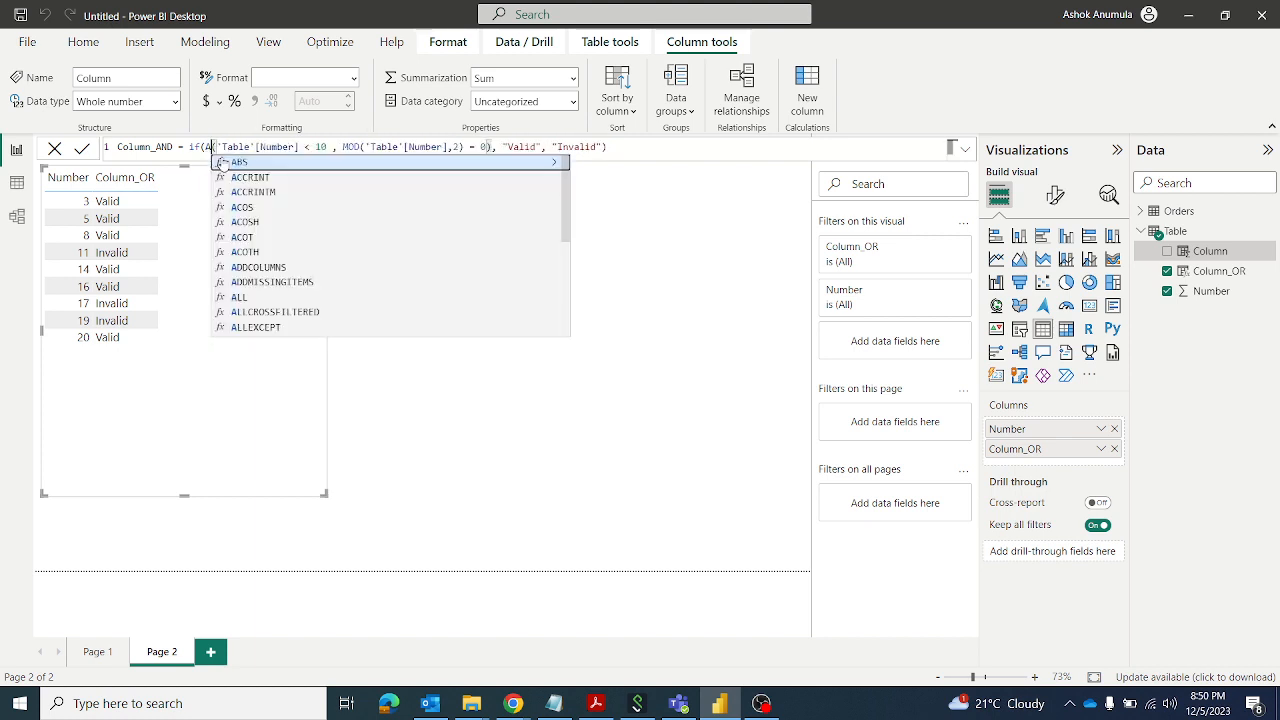
pyautogui.write('ND')
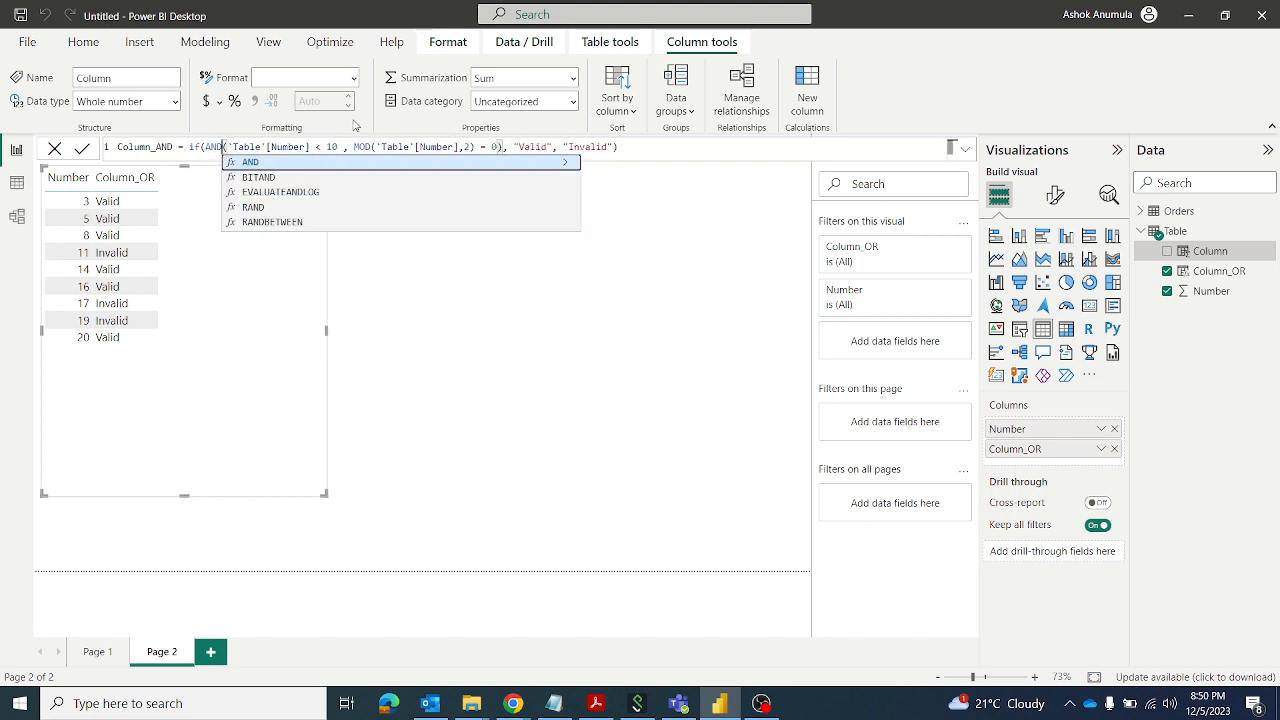
pyautogui.click(330, 147)
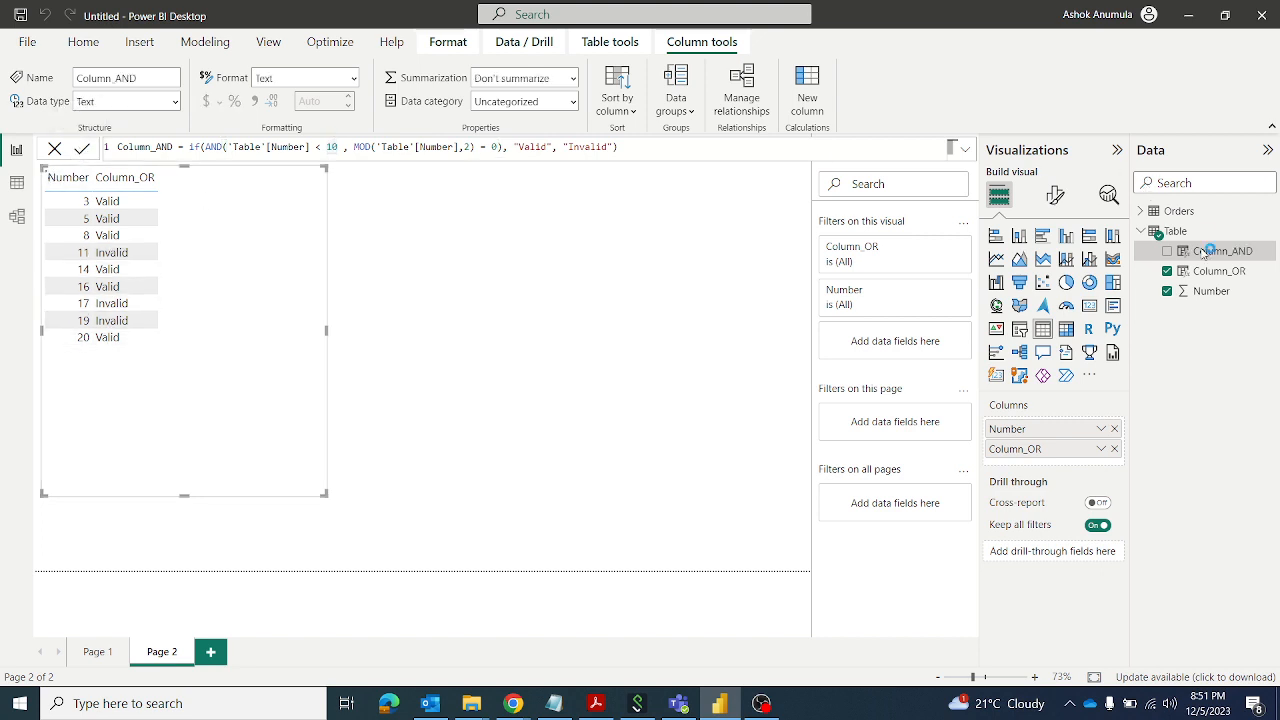
pyautogui.moveTo(1217, 256); pyautogui.dragTo(243, 260)
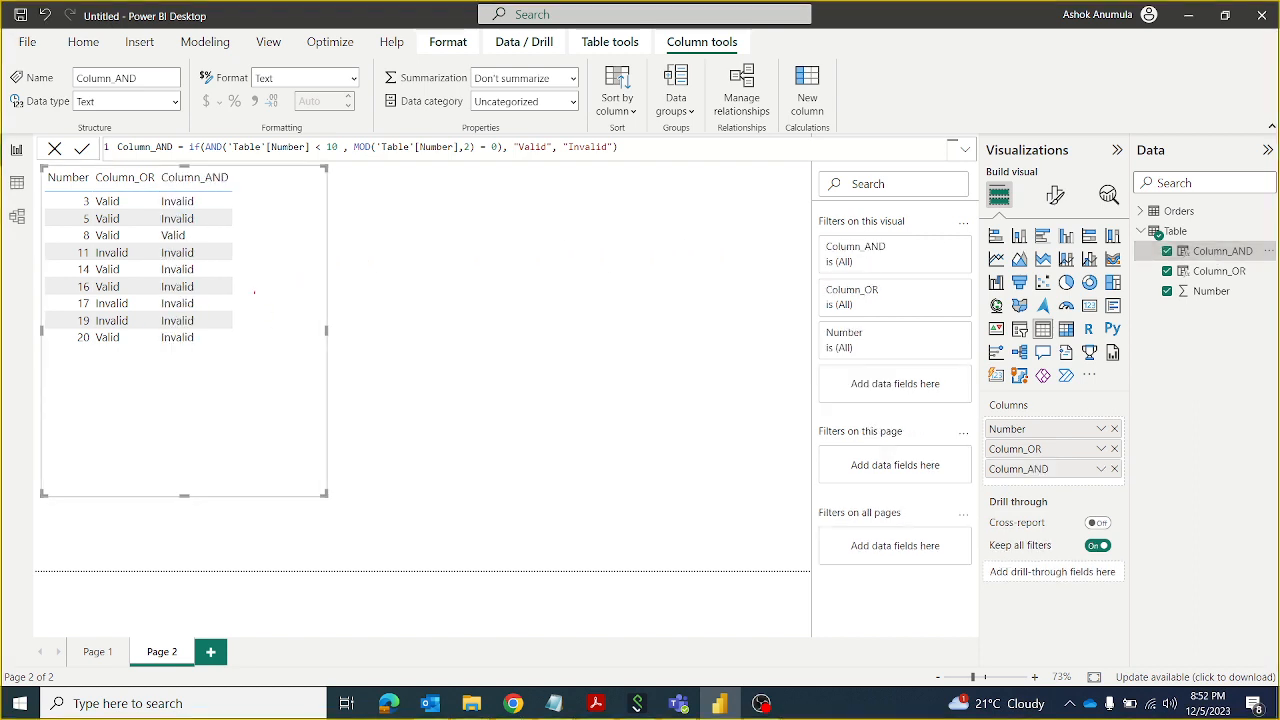
# - Outline the row for number 8 briefly, and check the DAX Logical Functions list in the syllabus PDF in Acrobat Reader
pyautogui.moveTo(72, 225)
pyautogui.mouseDown()
pyautogui.moveTo(90, 243)
pyautogui.moveTo(200, 243)
pyautogui.mouseUp()
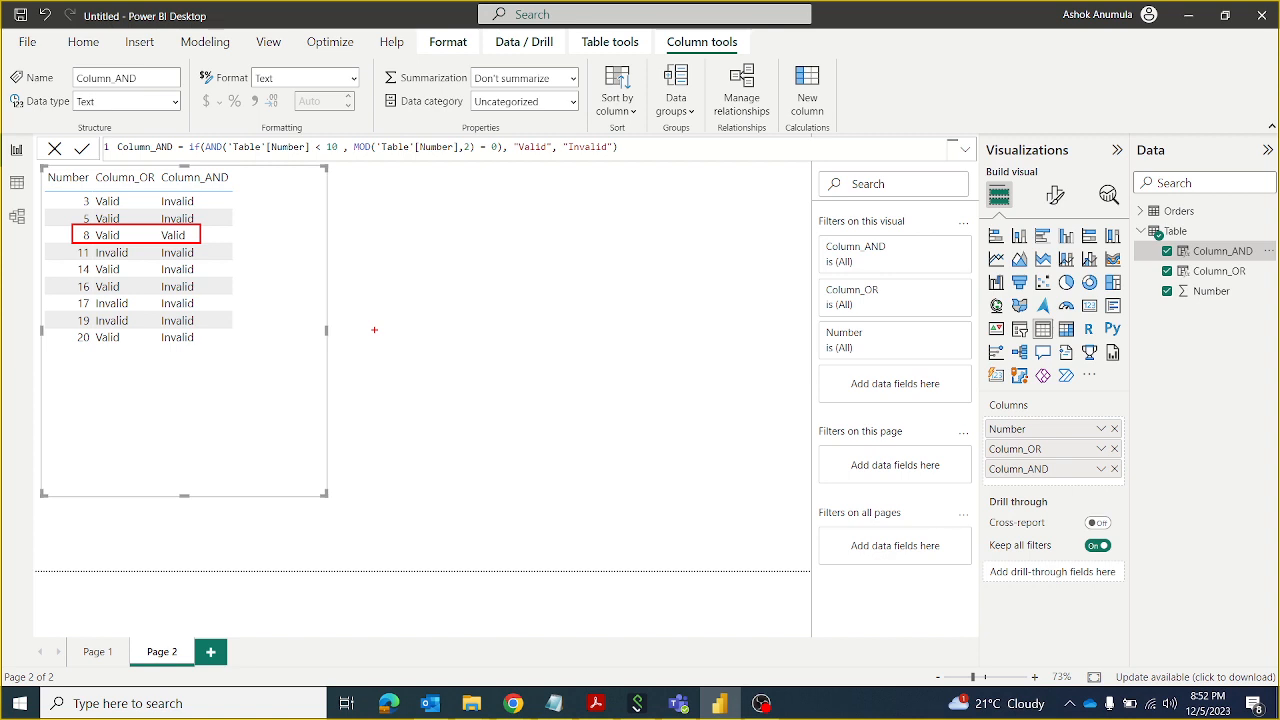
pyautogui.press('Escape')
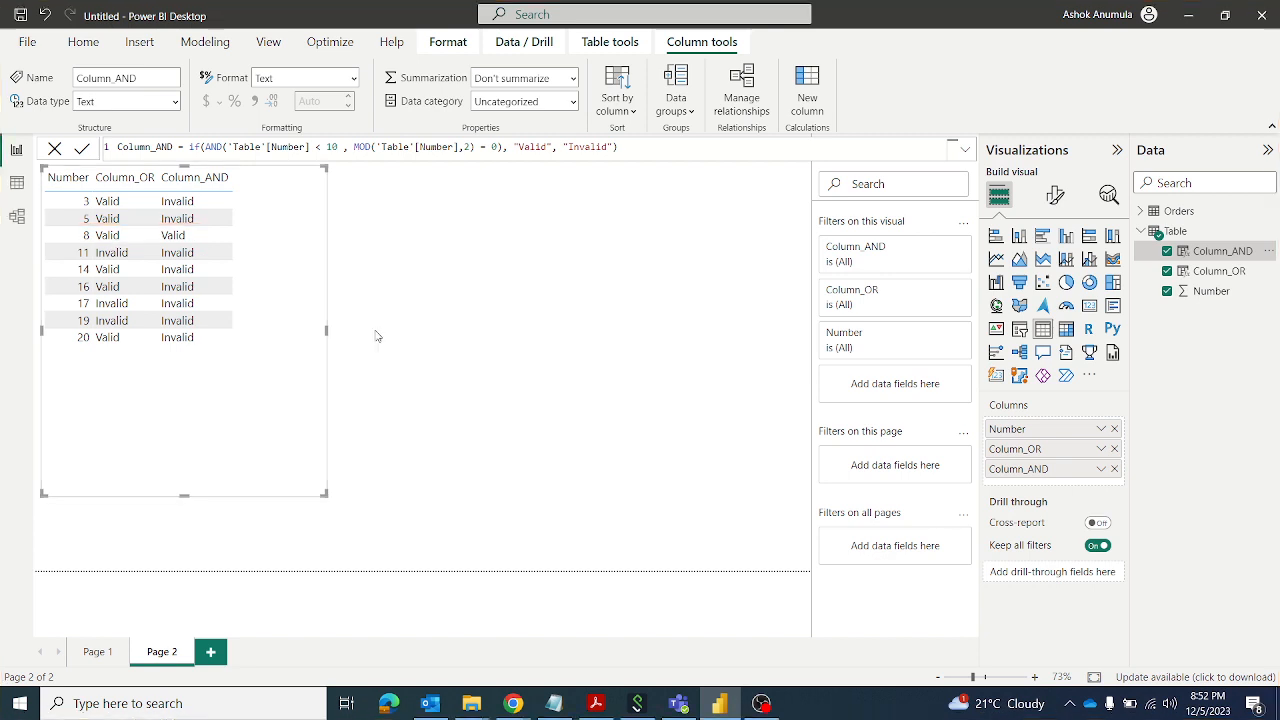
pyautogui.click(610, 703)
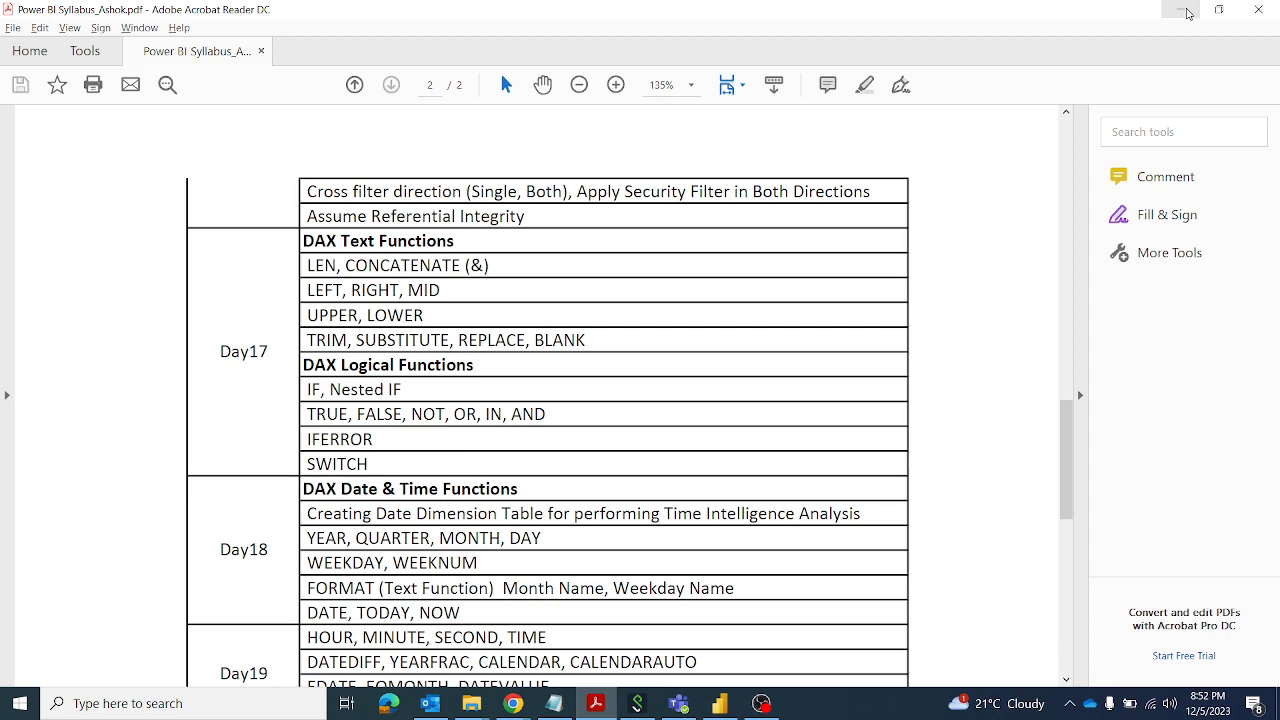
pyautogui.click(1186, 11)
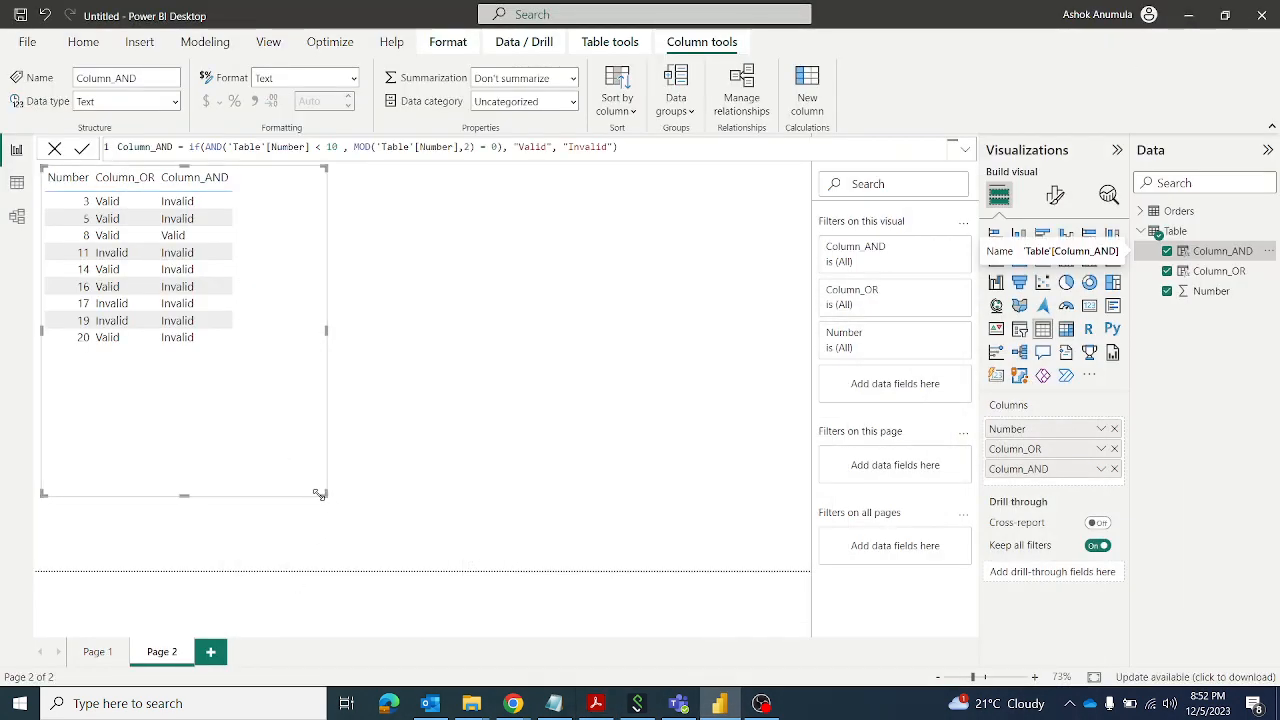
# - Shrink the table visual to fit its three columns more closely, and switch to report Page 1
pyautogui.moveTo(325, 494); pyautogui.dragTo(271, 486)
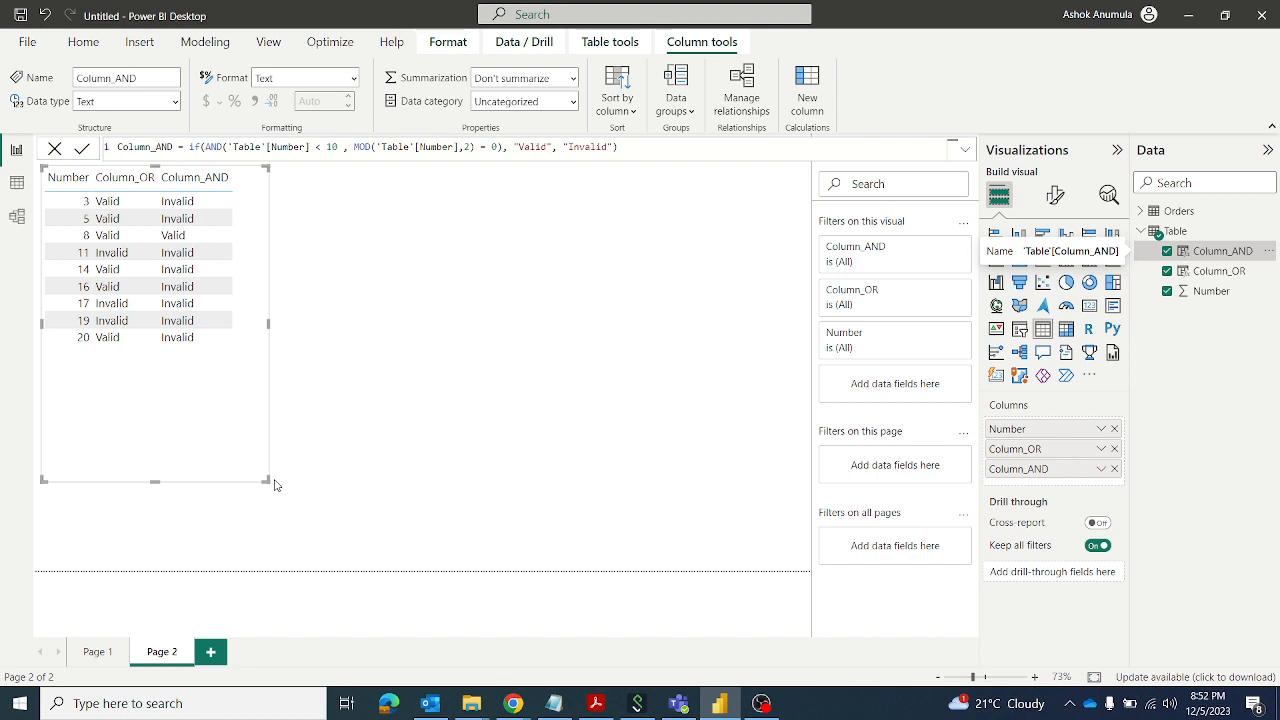
pyautogui.click(92, 655)
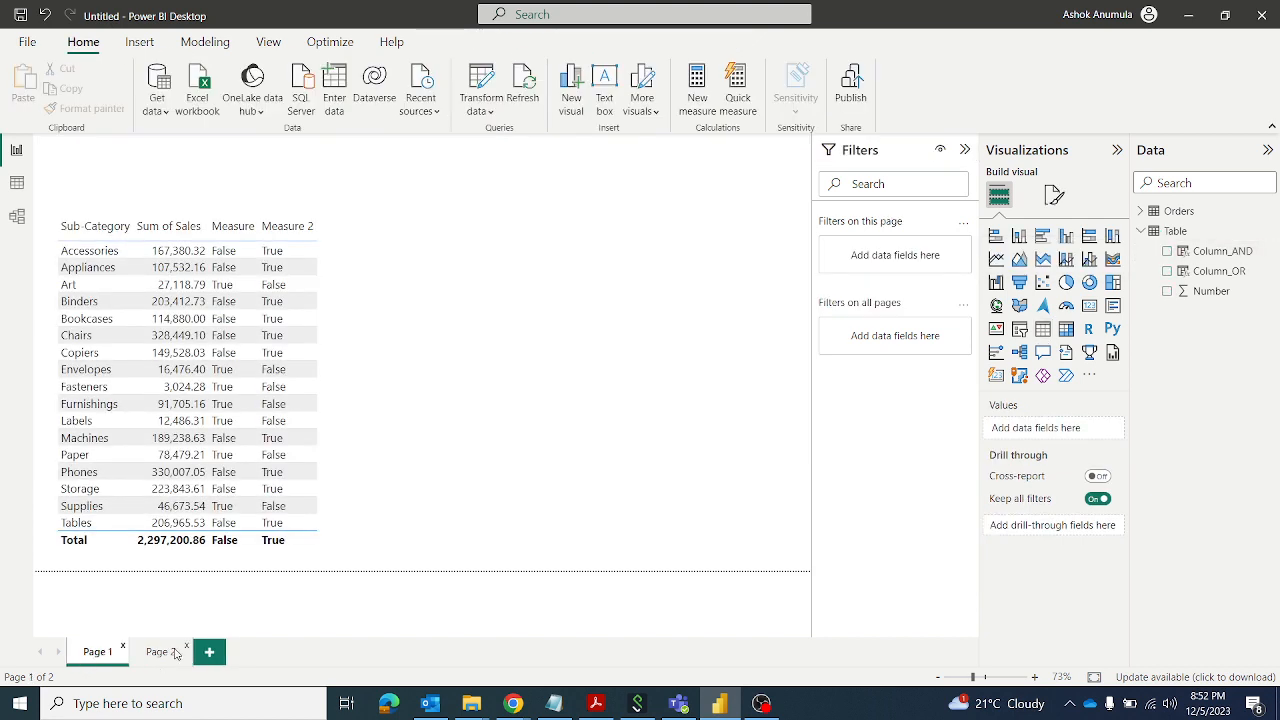
# - Add a new report page with an empty table visual, enlarge the visual, and move it slightly down on the canvas
pyautogui.click(210, 652)
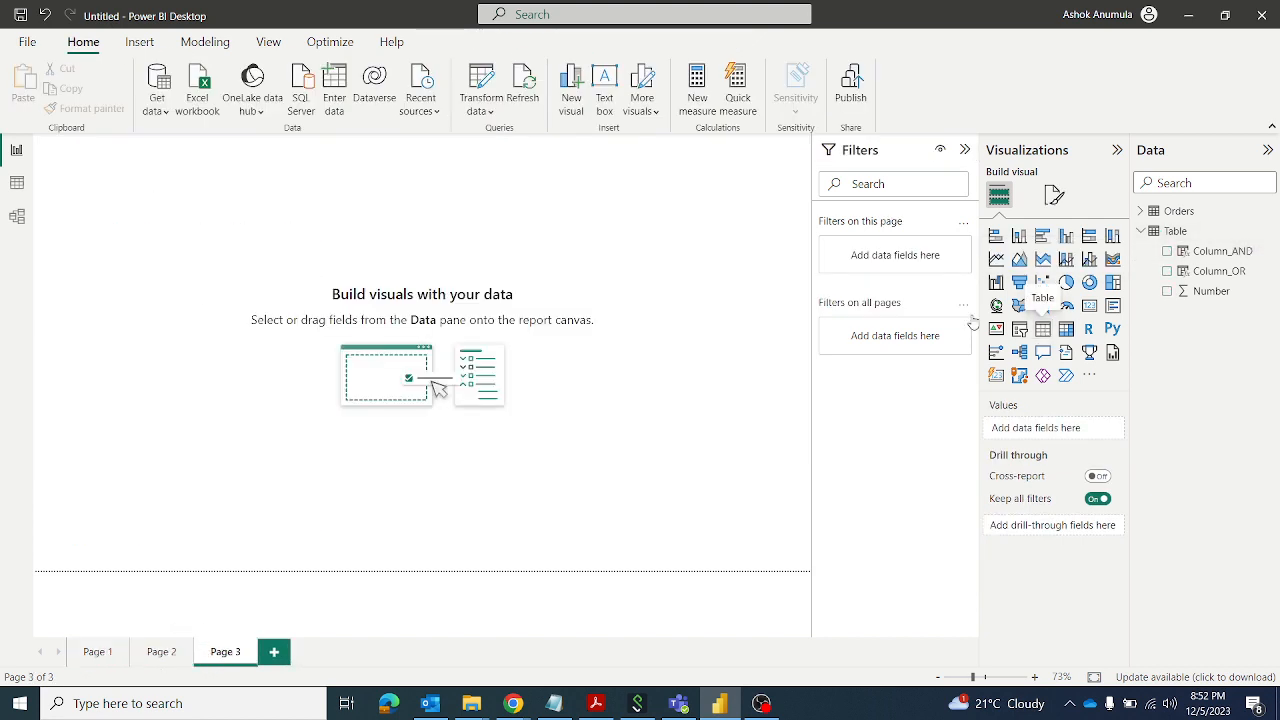
pyautogui.click(1042, 329)
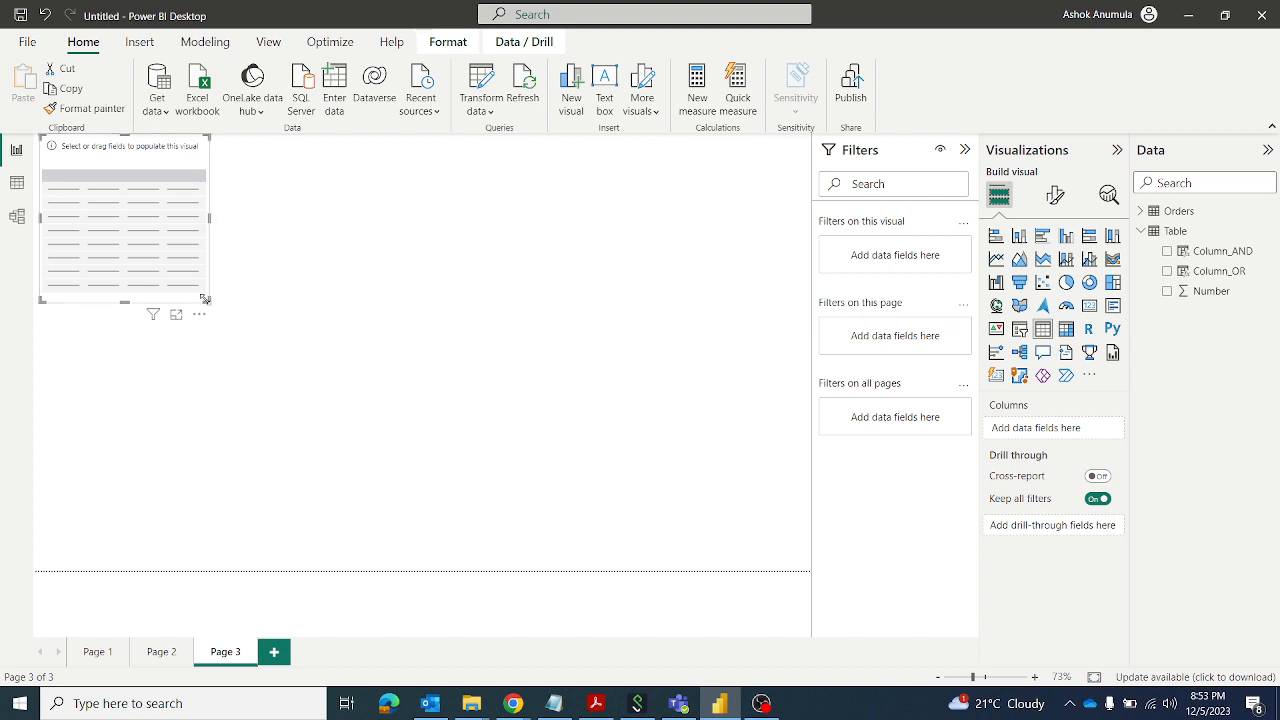
pyautogui.moveTo(208, 300); pyautogui.dragTo(329, 494)
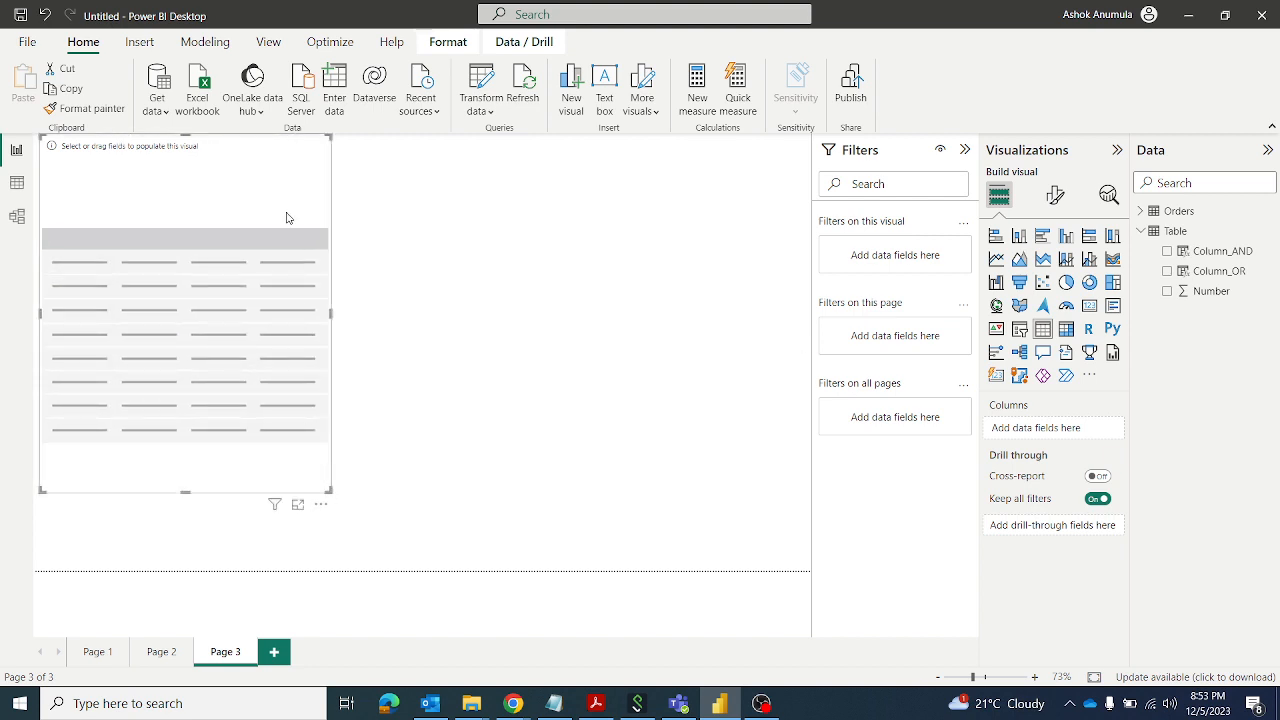
pyautogui.moveTo(286, 211); pyautogui.dragTo(291, 240)
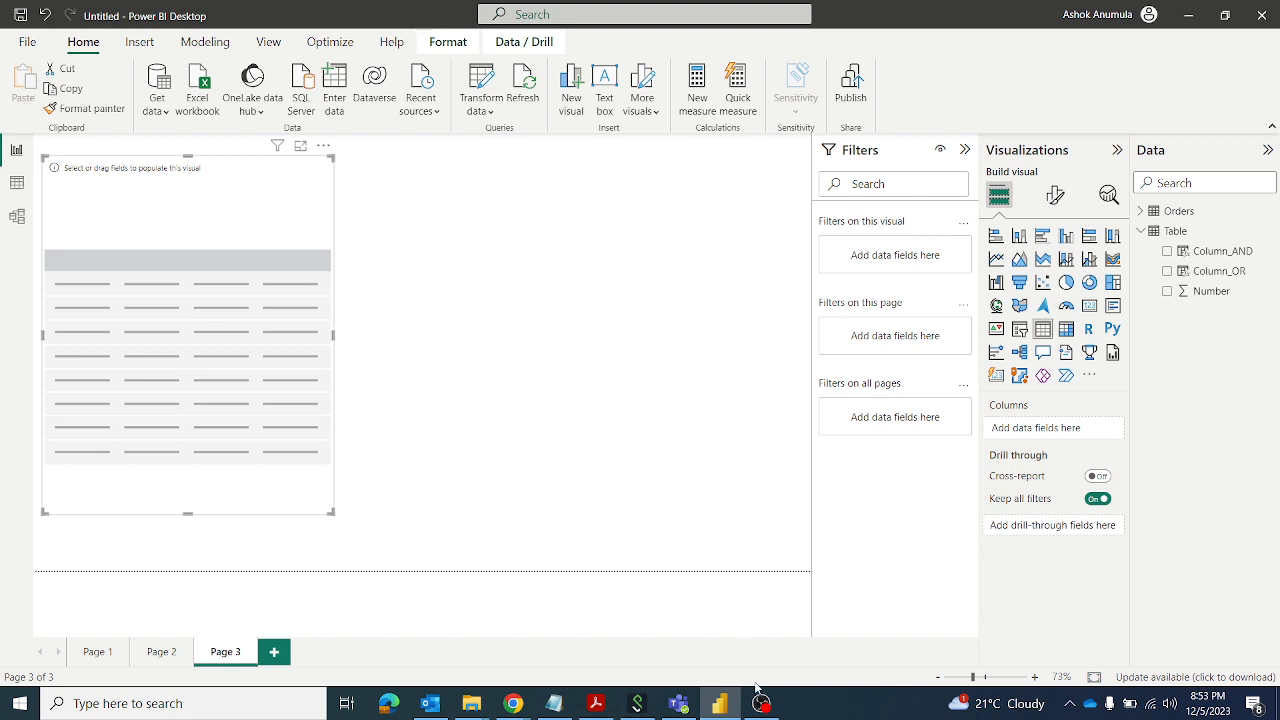
pyautogui.moveTo(764, 700)
pyautogui.click(765, 704)
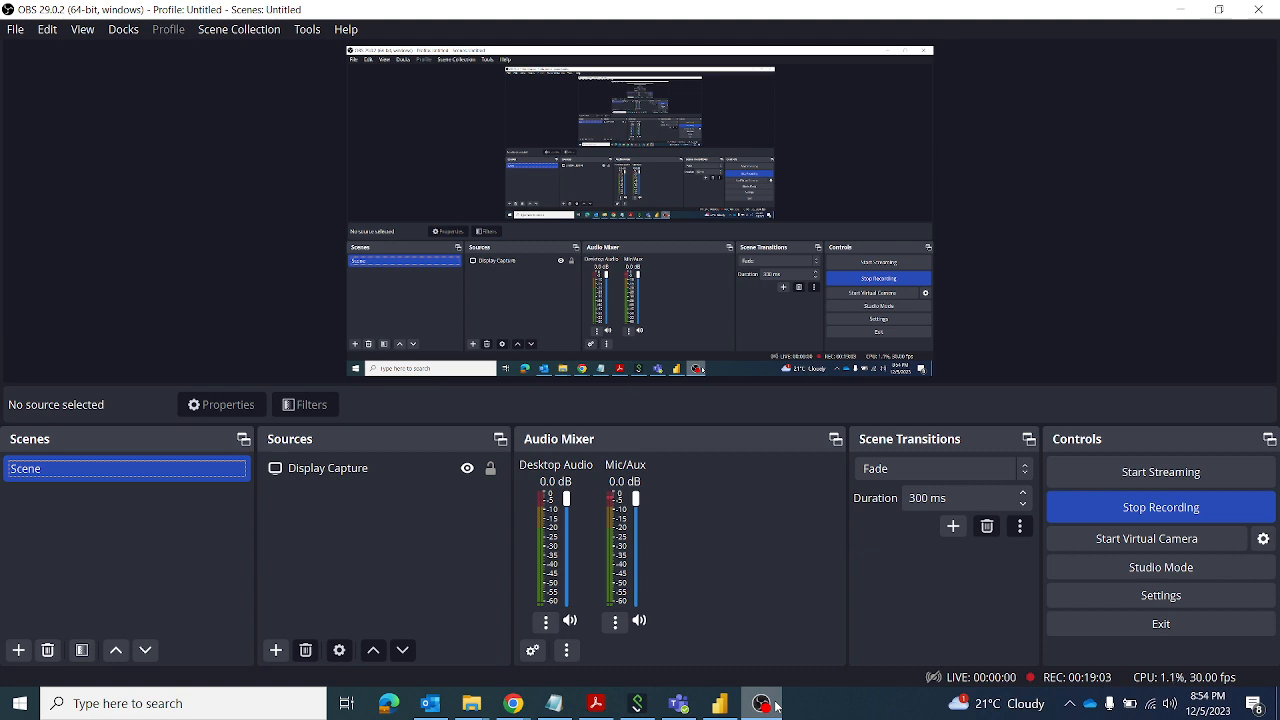
pyautogui.click(720, 703)
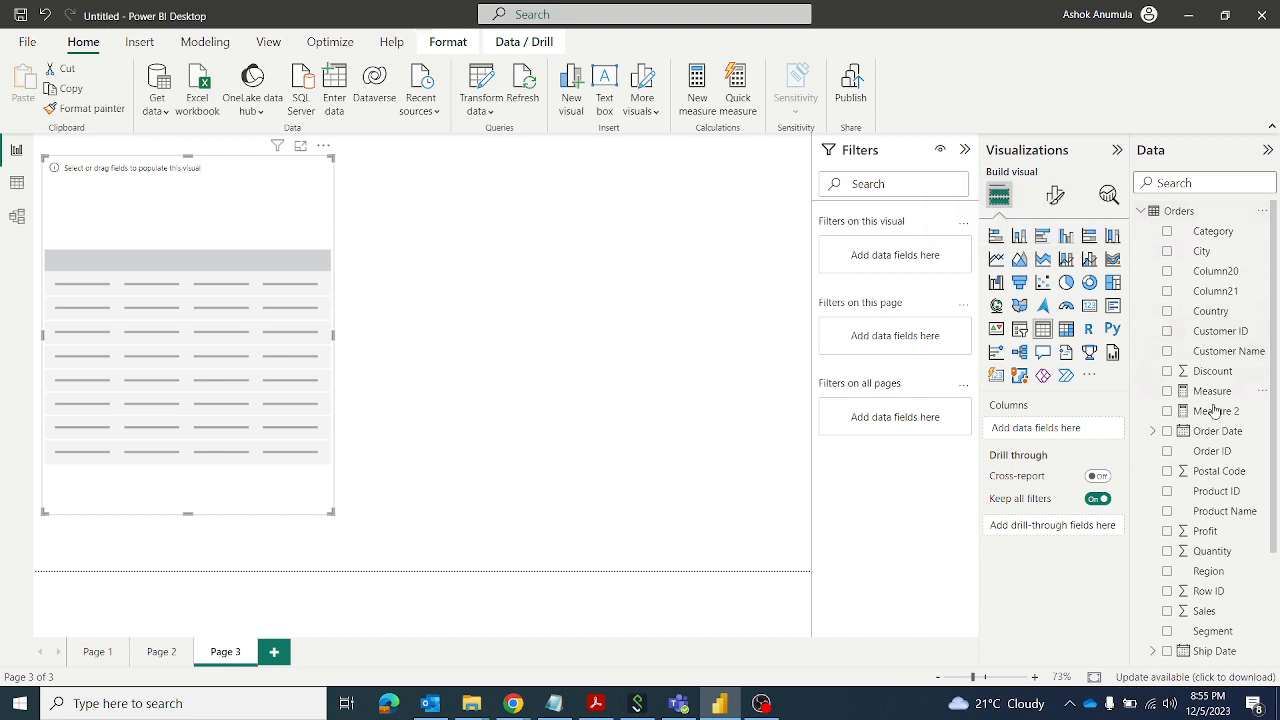
# - Add Sub-Category and Sales from the Orders table to the table visual, then move it slightly down and narrow it
pyautogui.scroll(-3, 1230, 500)
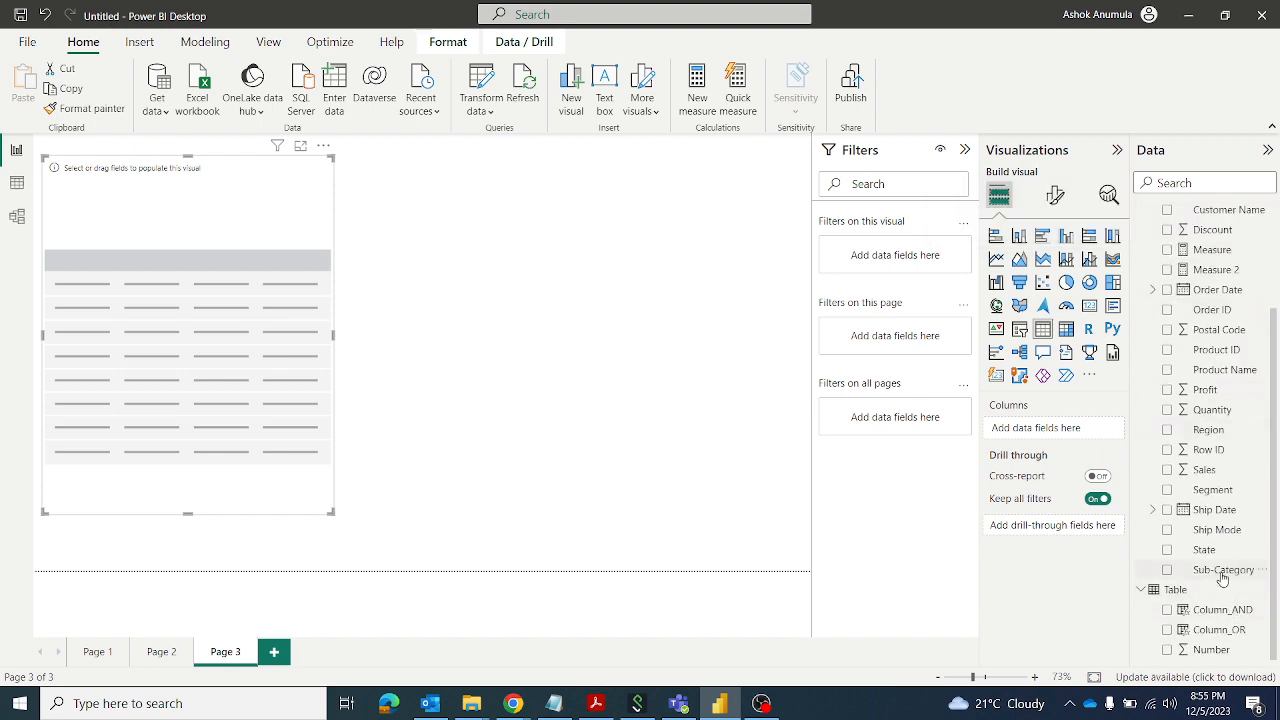
pyautogui.click(1169, 578)
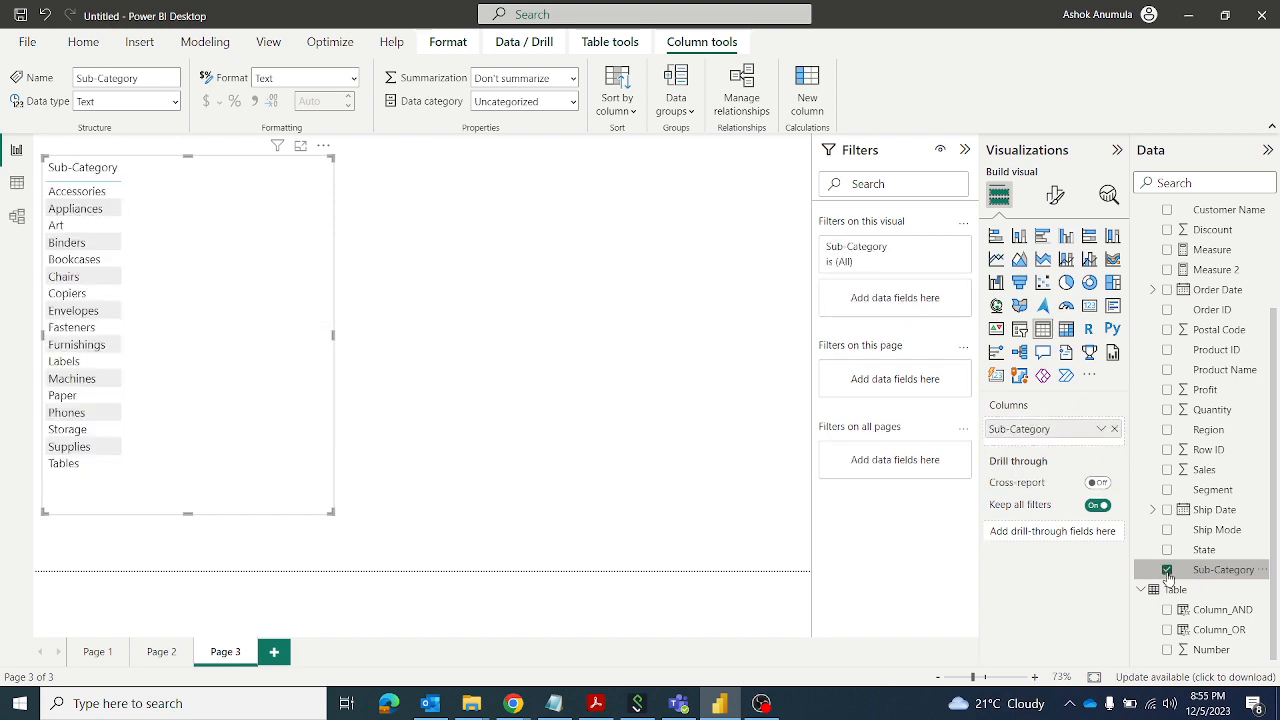
pyautogui.click(1167, 469)
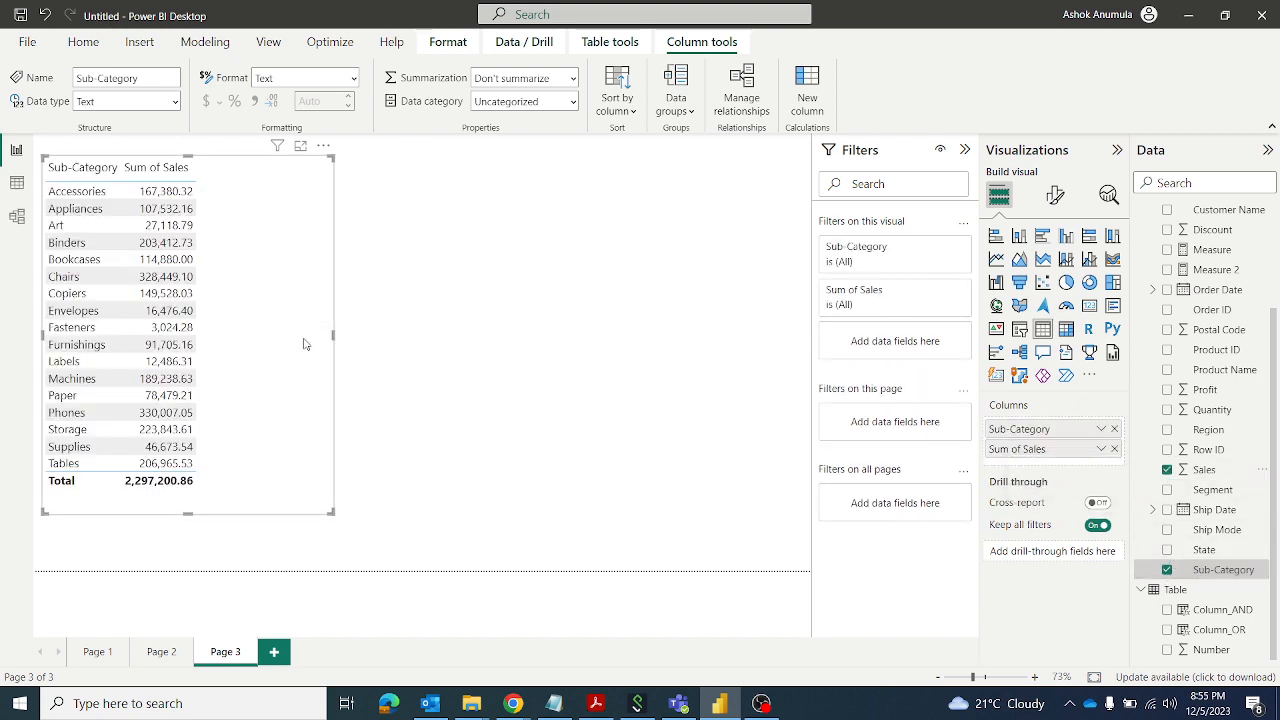
pyautogui.moveTo(302, 292)
pyautogui.mouseDown()
pyautogui.moveTo(300, 320)
pyautogui.moveTo(306, 309)
pyautogui.mouseUp()
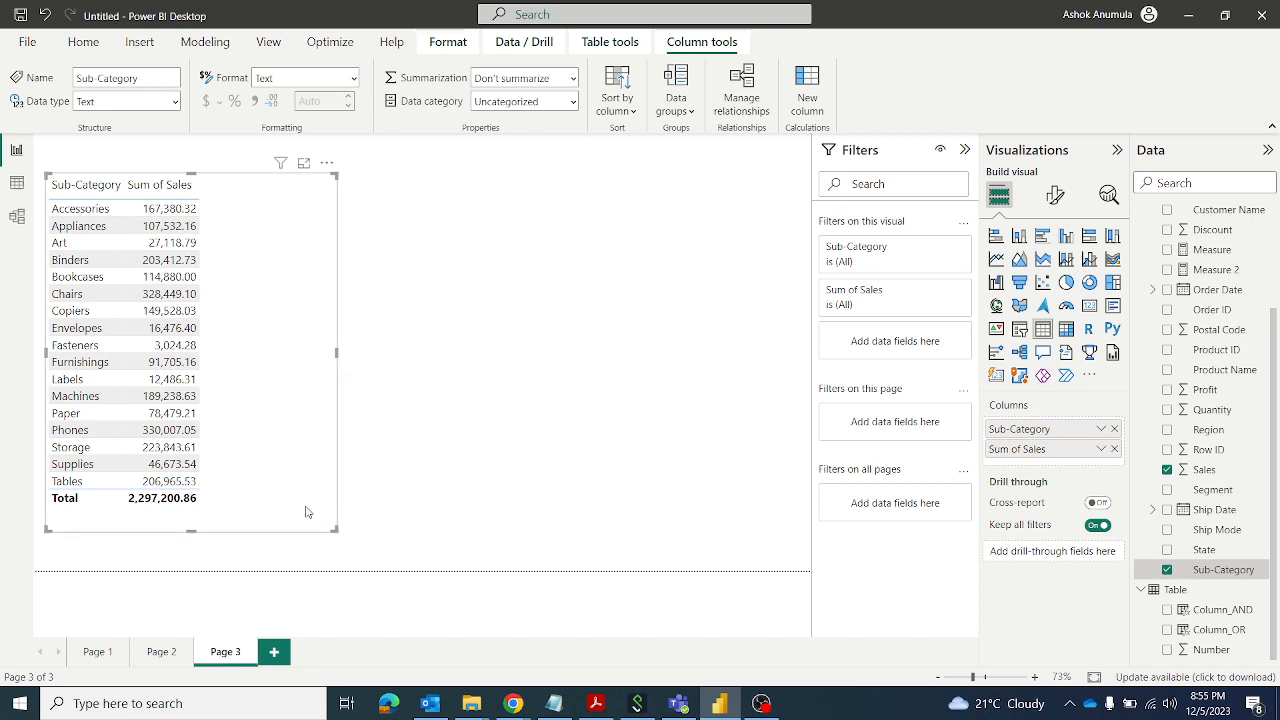
pyautogui.moveTo(335, 529); pyautogui.dragTo(311, 536)
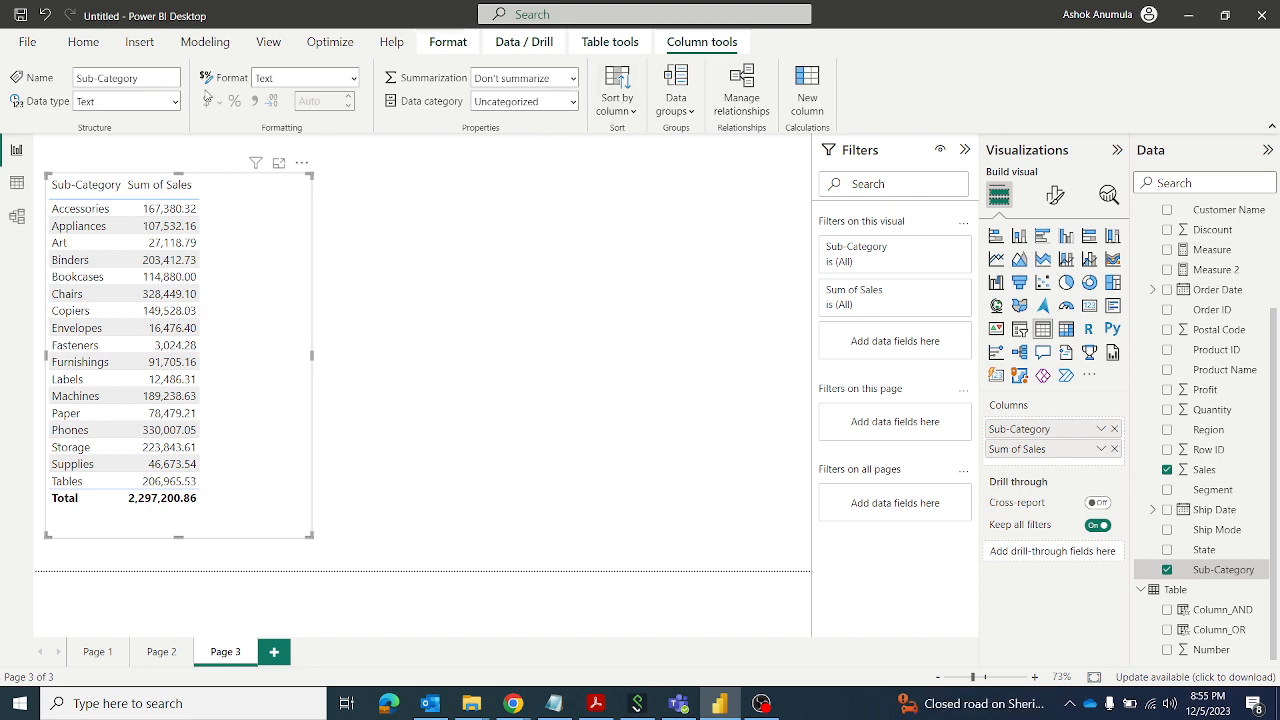
# - Create a new measure in the Orders table and name it Measure_IN
pyautogui.click(205, 42)
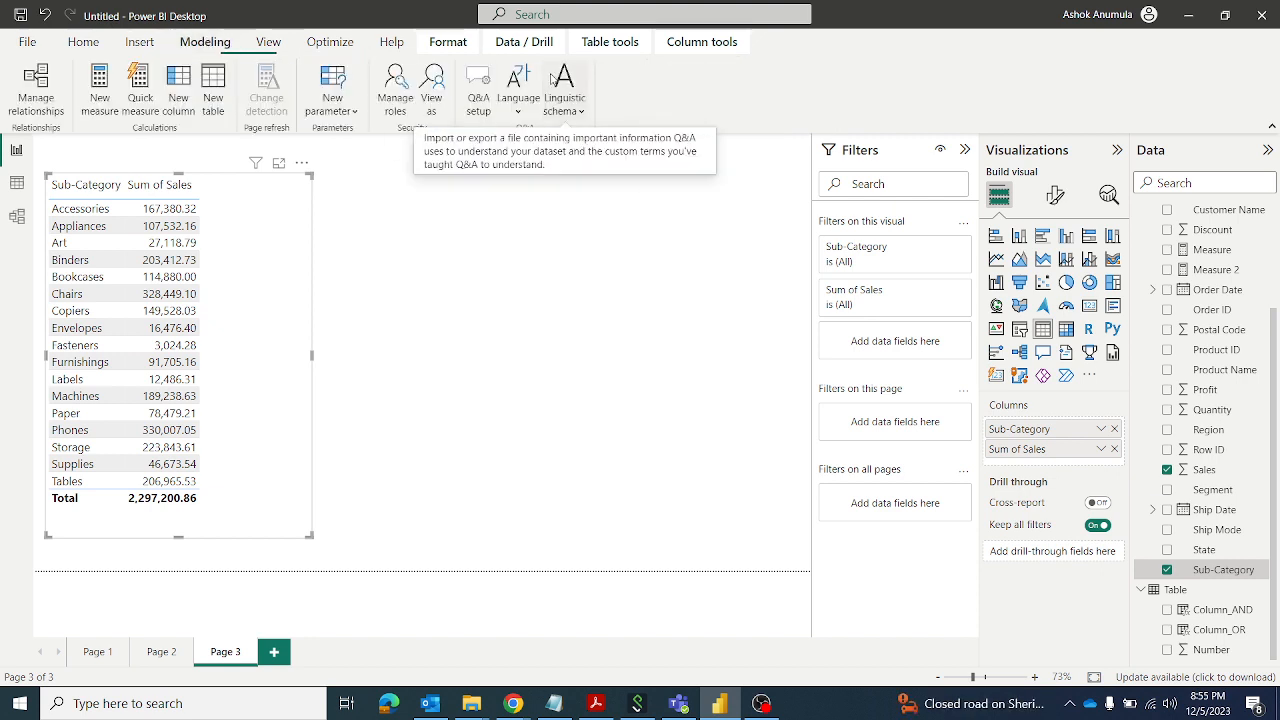
pyautogui.click(100, 85)
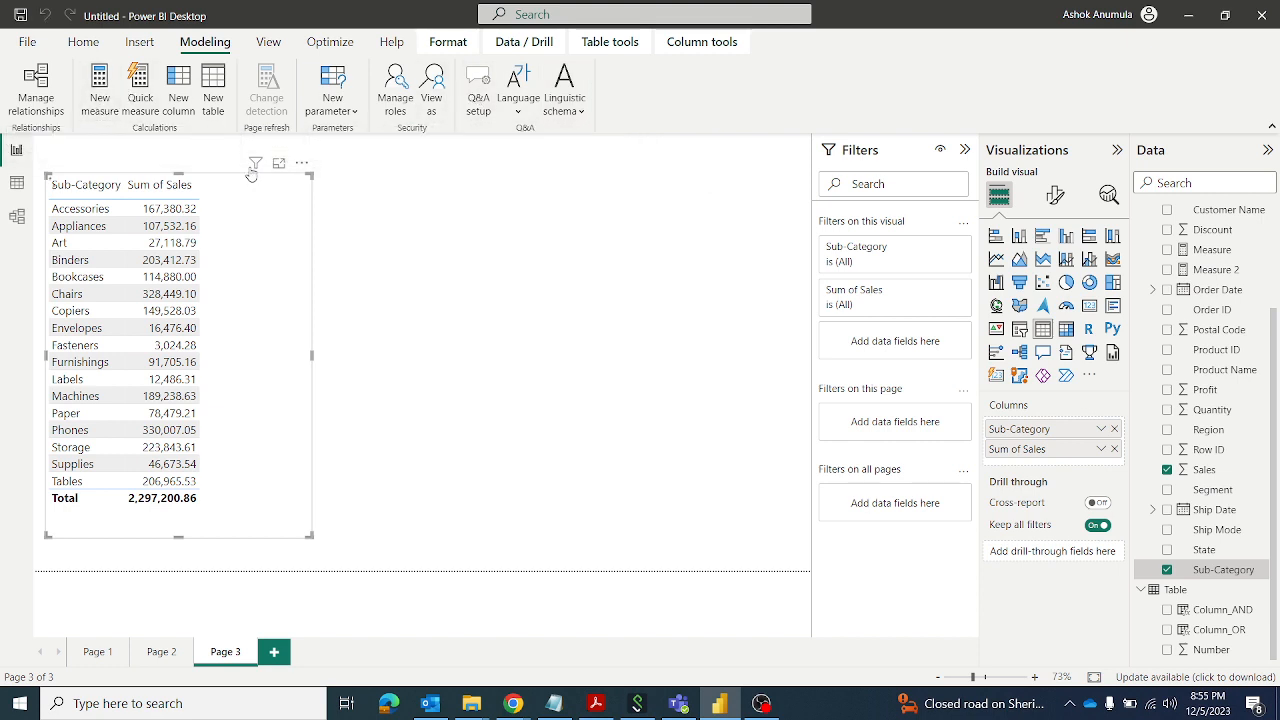
pyautogui.click(169, 148)
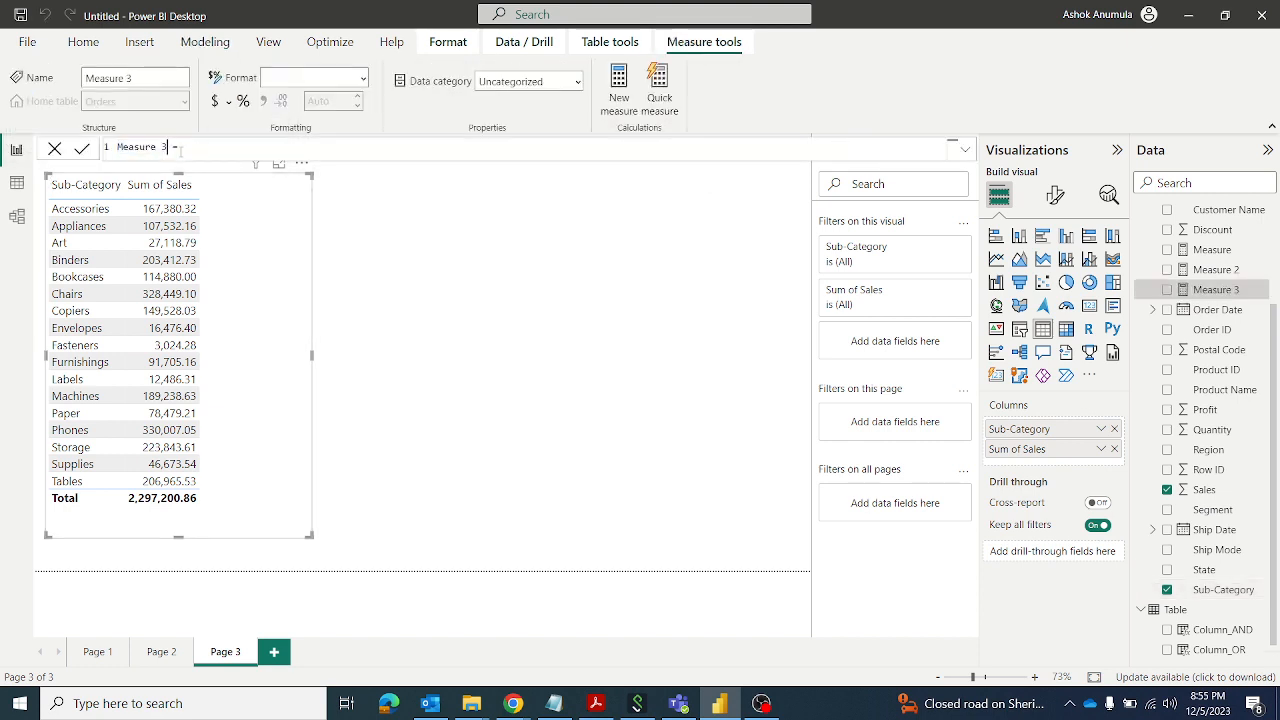
pyautogui.press('BackSpace')
pyautogui.press('BackSpace')
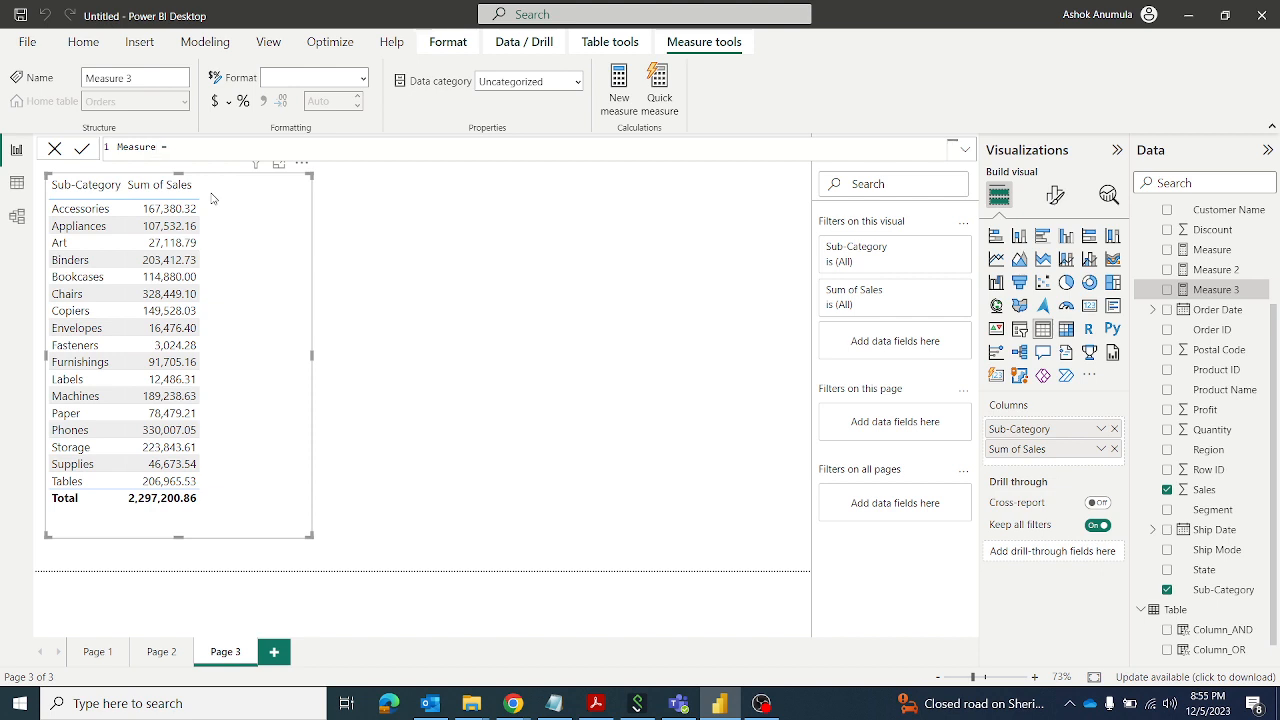
pyautogui.write('_IN')
# - Begin the Measure_IN formula with CALCULATE(SUM(Orders[Sales]), leaving it open for a filter argument
pyautogui.click(247, 146)
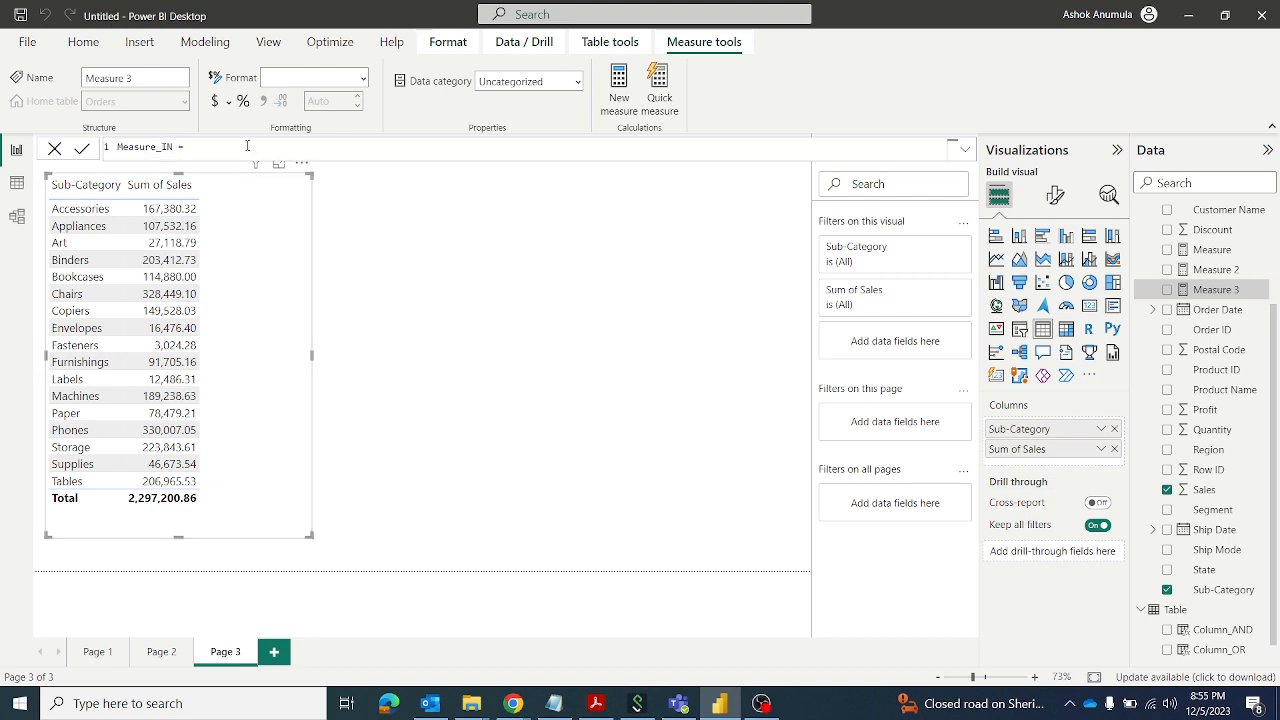
pyautogui.write('cal')
pyautogui.press('Tab')
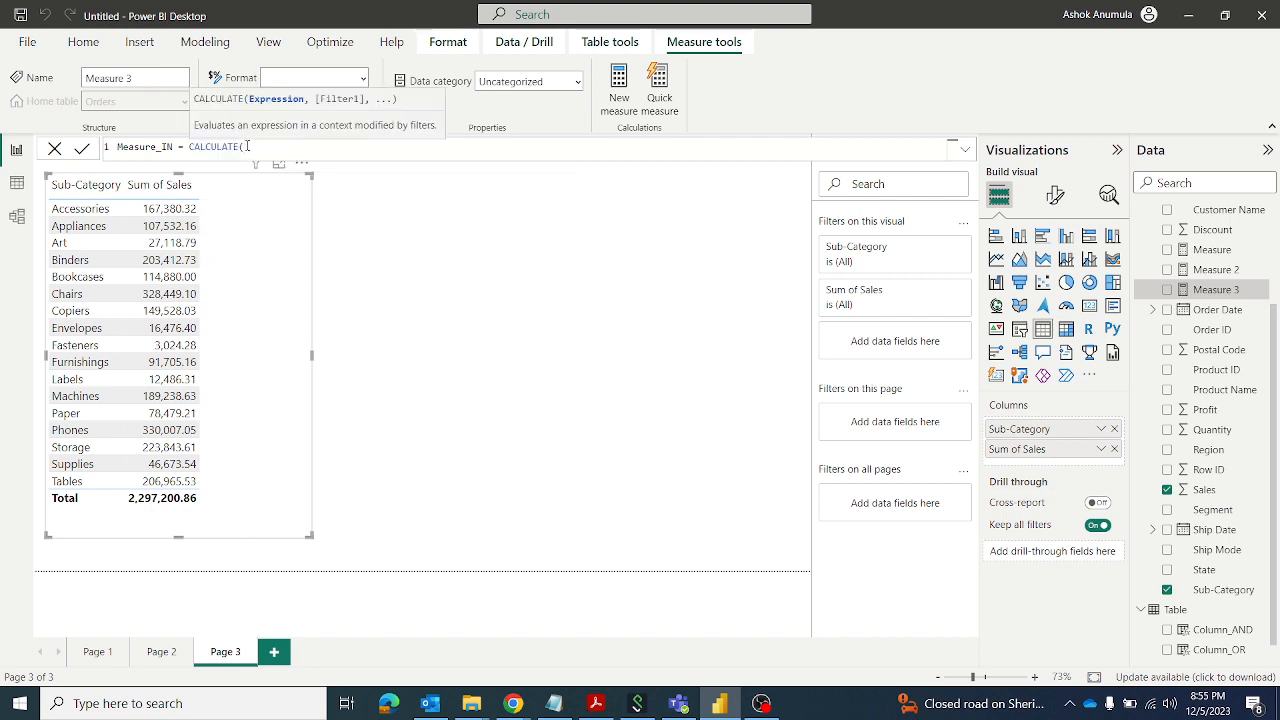
pyautogui.write('sum')
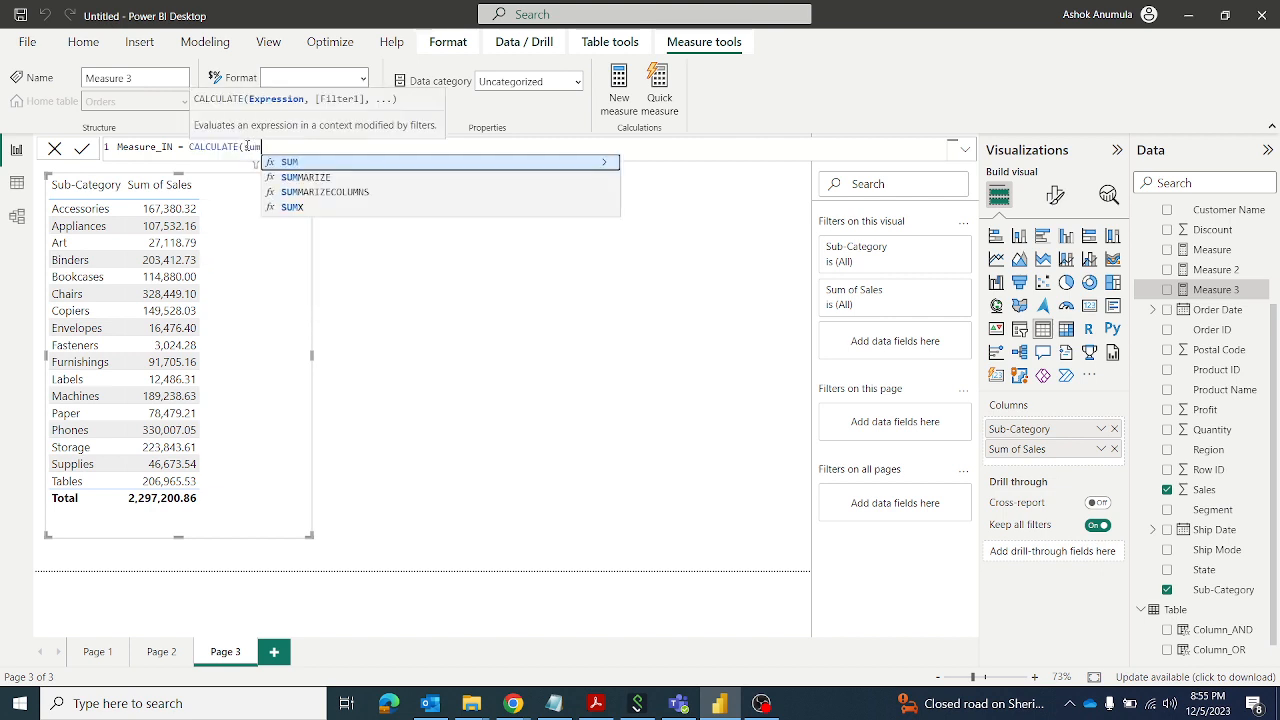
pyautogui.press('Tab')
pyautogui.write('sale')
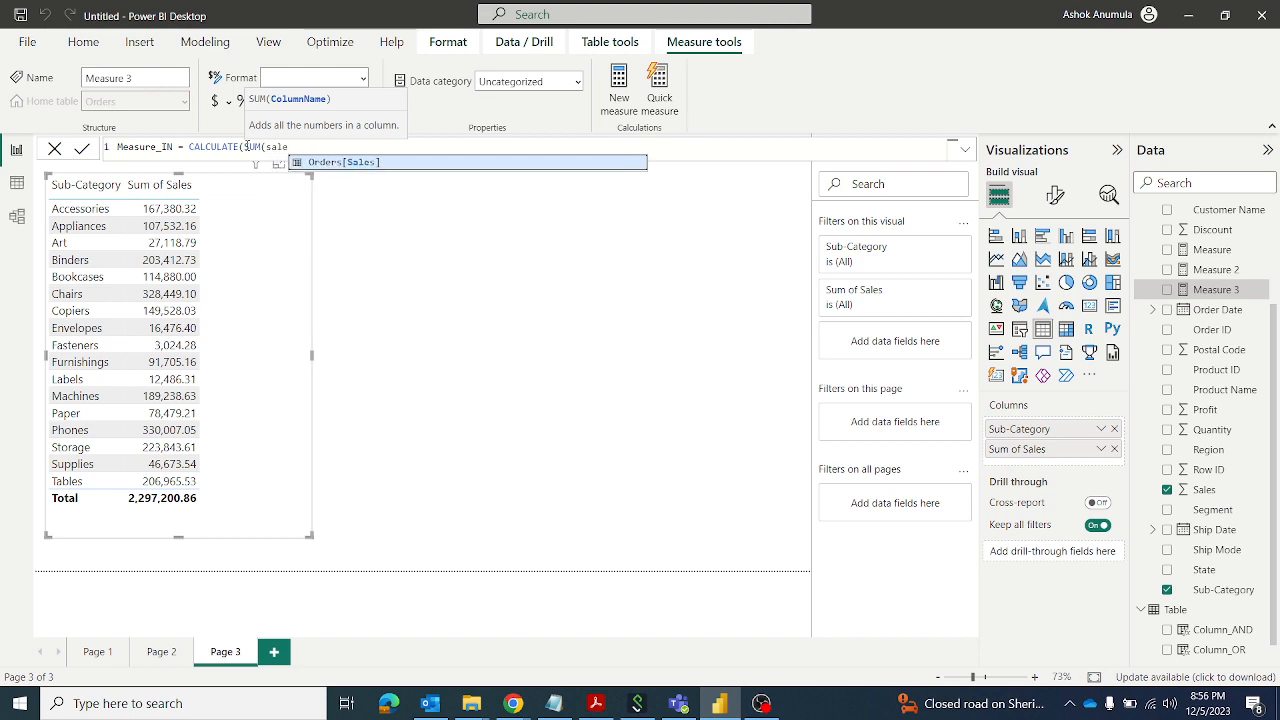
pyautogui.press('Tab')
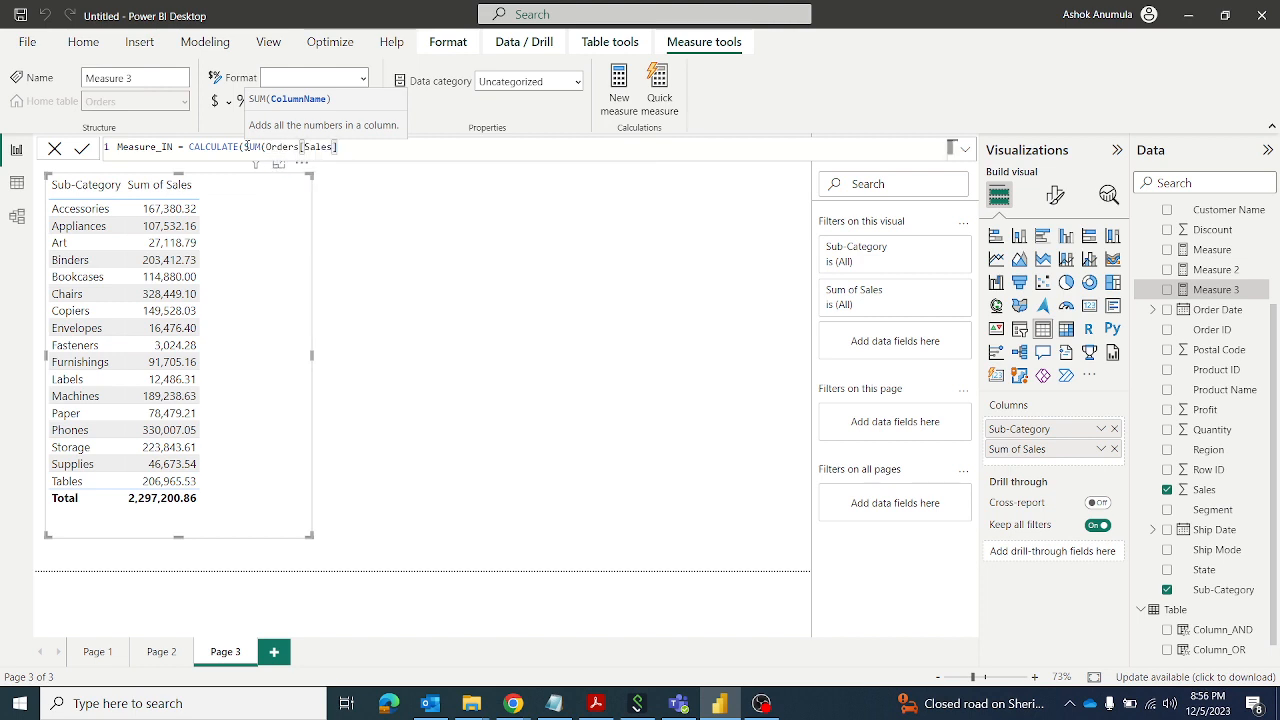
pyautogui.write(',')
pyautogui.press('BackSpace')
pyautogui.write('),')
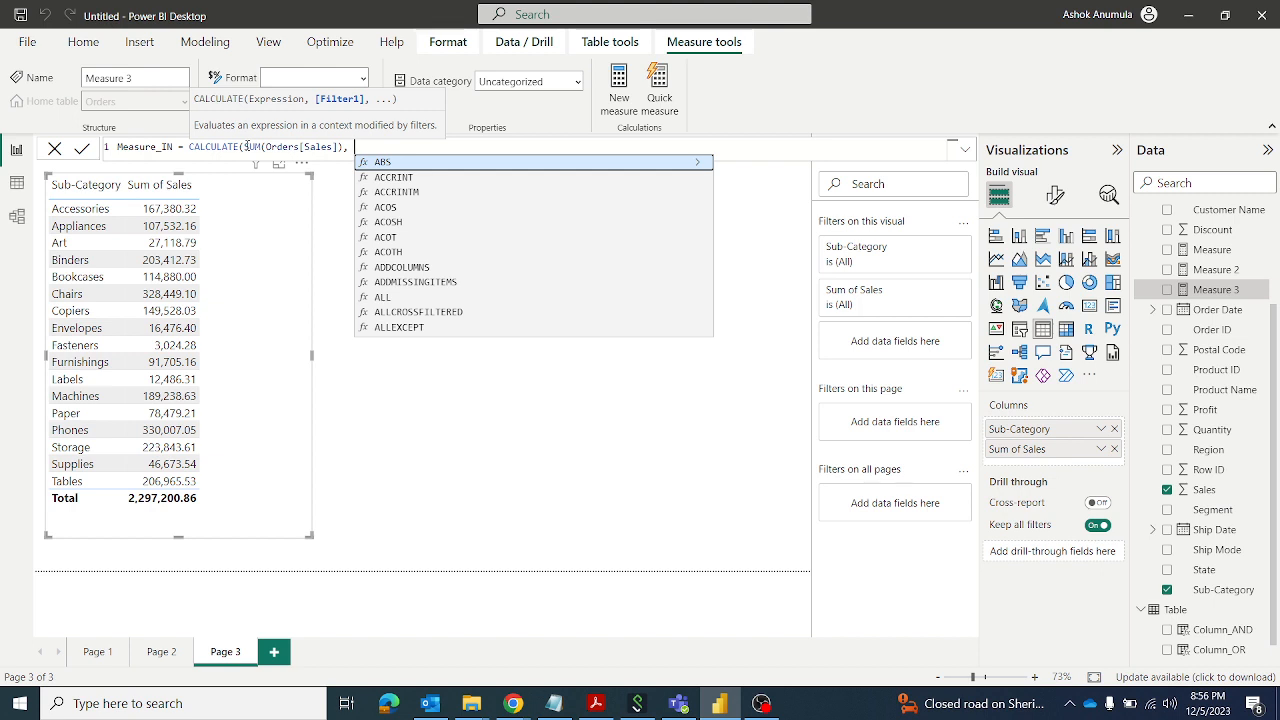
# - Complete the Measure_IN formula with the filter Orders[Sub-Category] IN { "Accessories", "Art", "Binders"}) and commit it
pyautogui.write('sub')
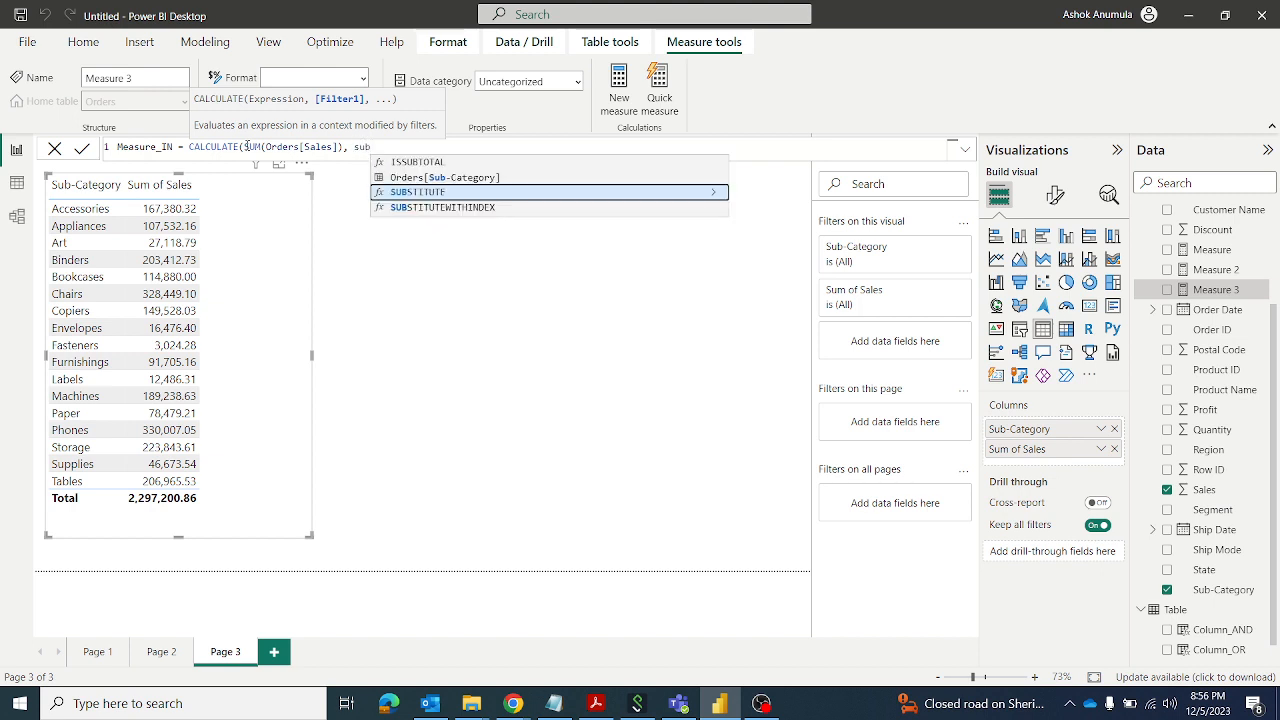
pyautogui.click(514, 178)
pyautogui.write('IN')
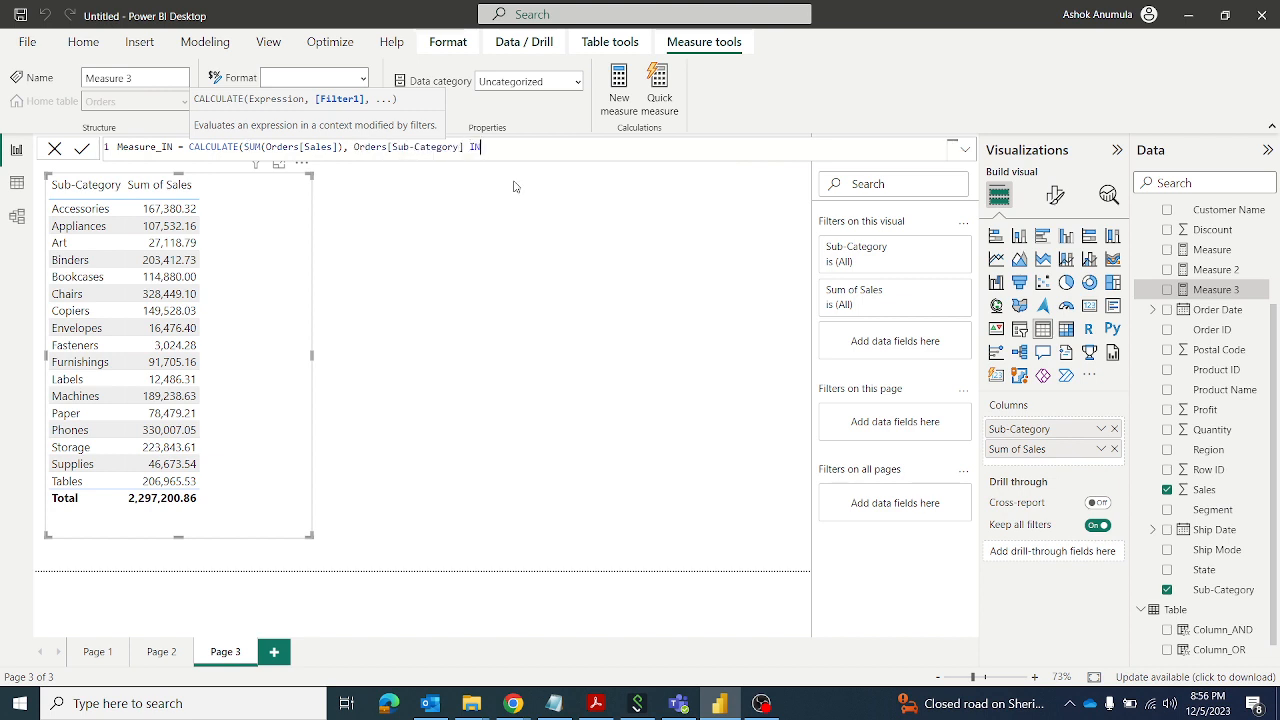
pyautogui.write(' { "Accessories", "Art", Binders"')
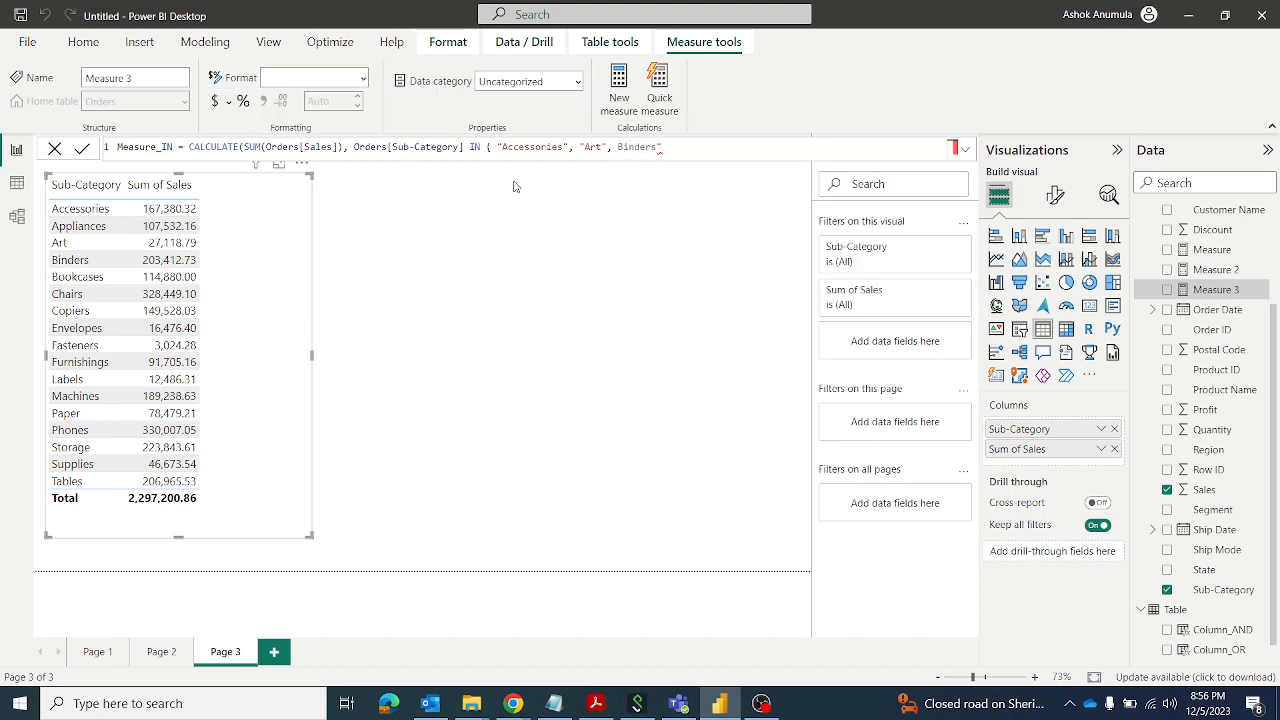
pyautogui.click(616, 150)
pyautogui.write('"')
pyautogui.click(705, 146)
pyautogui.write('})')
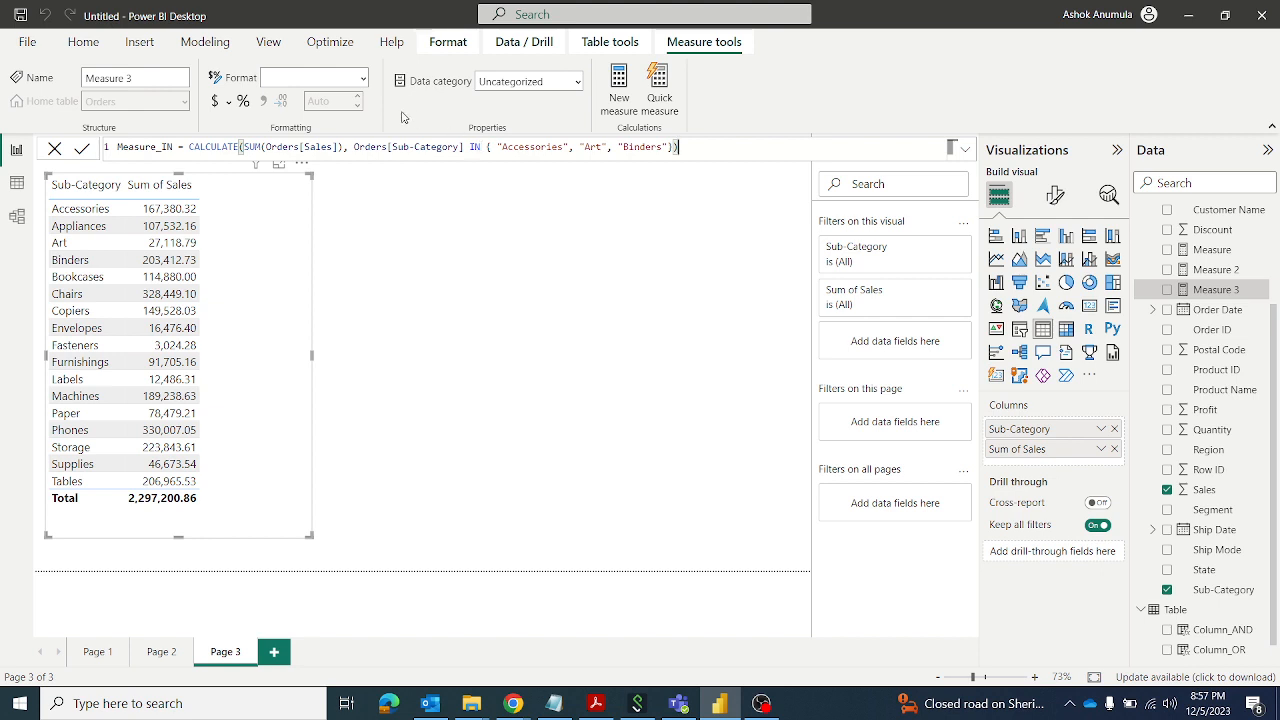
pyautogui.click(83, 150)
# - Insert a card visual showing Measure_IN beside the table, and make the card wider and shorter
pyautogui.click(505, 295)
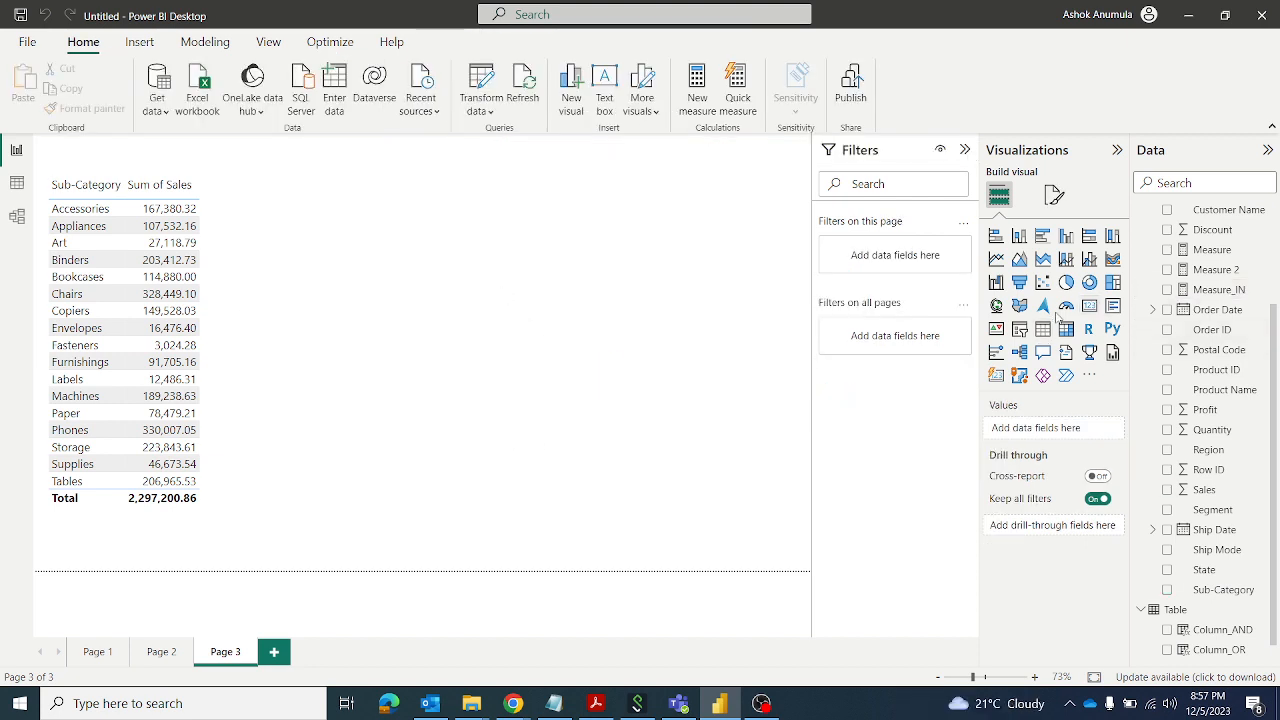
pyautogui.click(1099, 306)
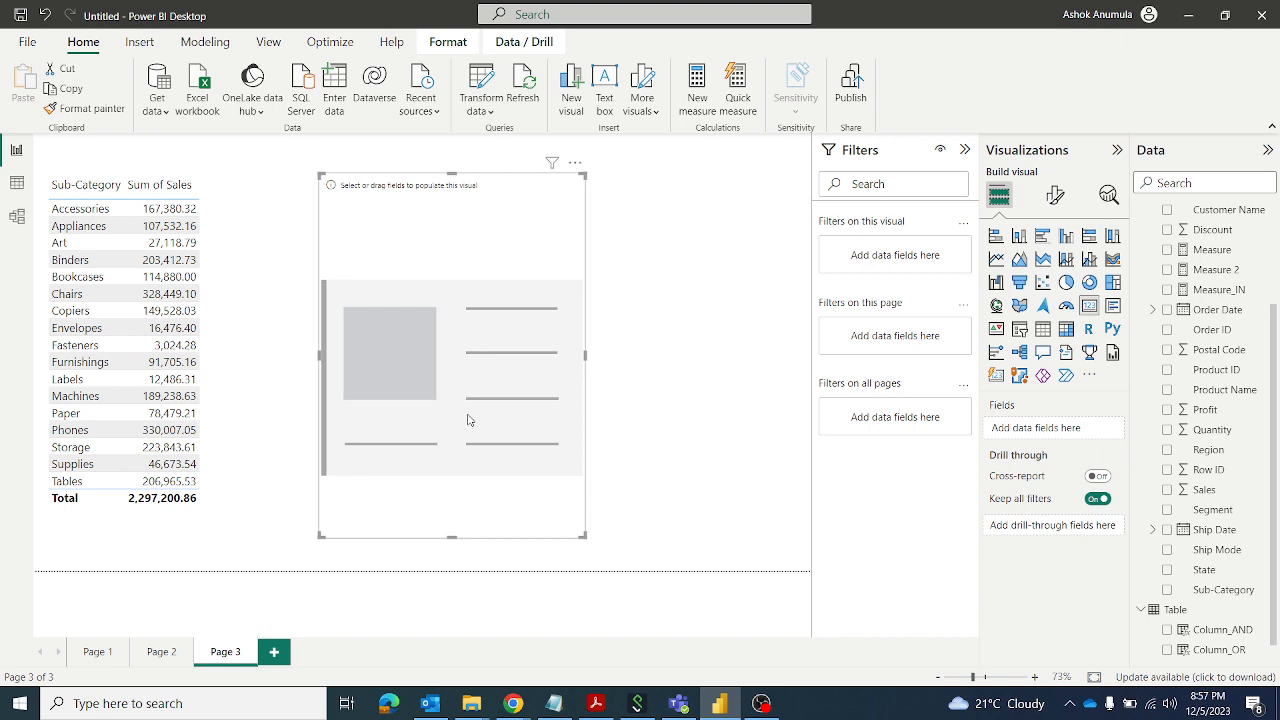
pyautogui.click(1167, 290)
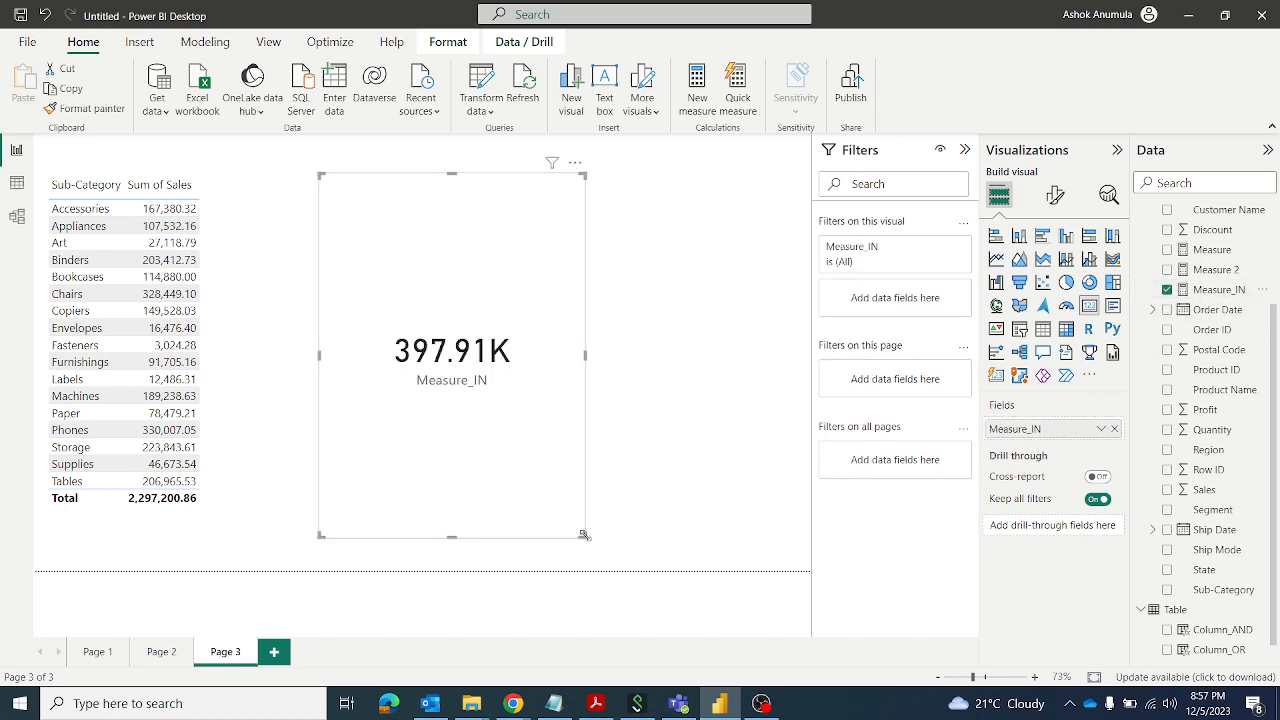
pyautogui.moveTo(586, 534); pyautogui.dragTo(657, 371)
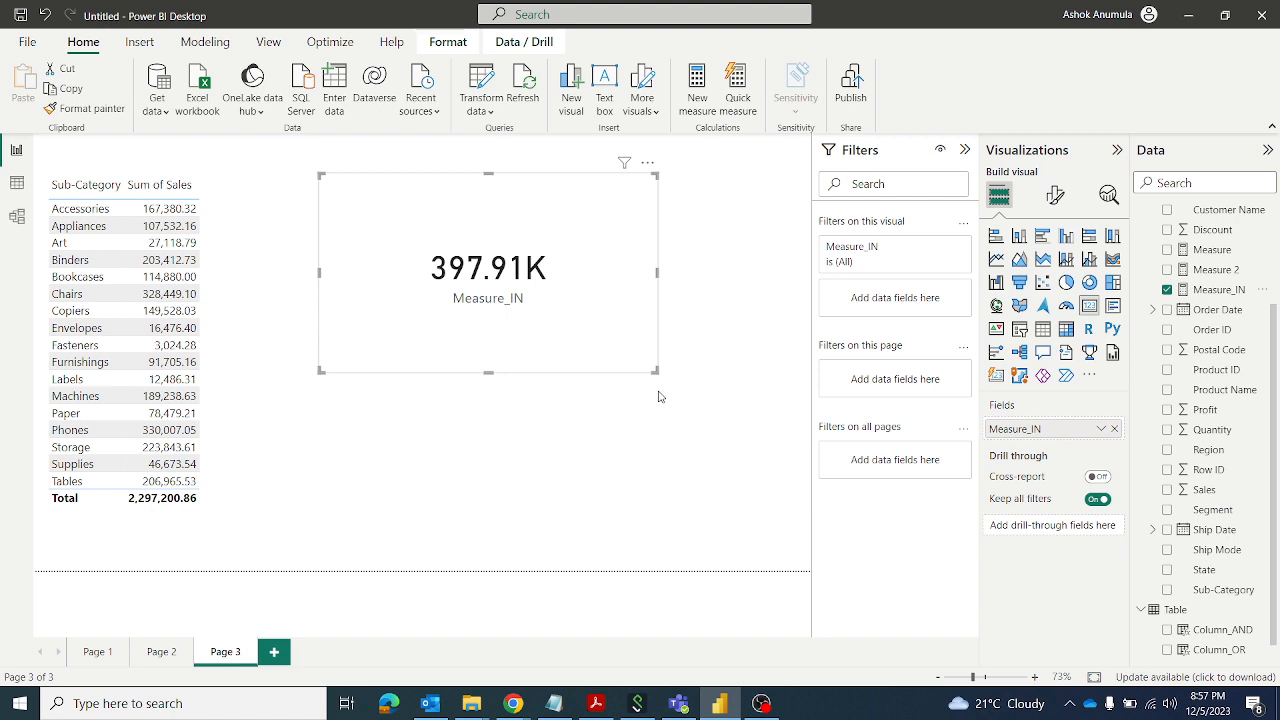
# - Open Calculator and enter the Accessories sales of 167380 as the first addend
pyautogui.click(28, 707)
pyautogui.write('cal')
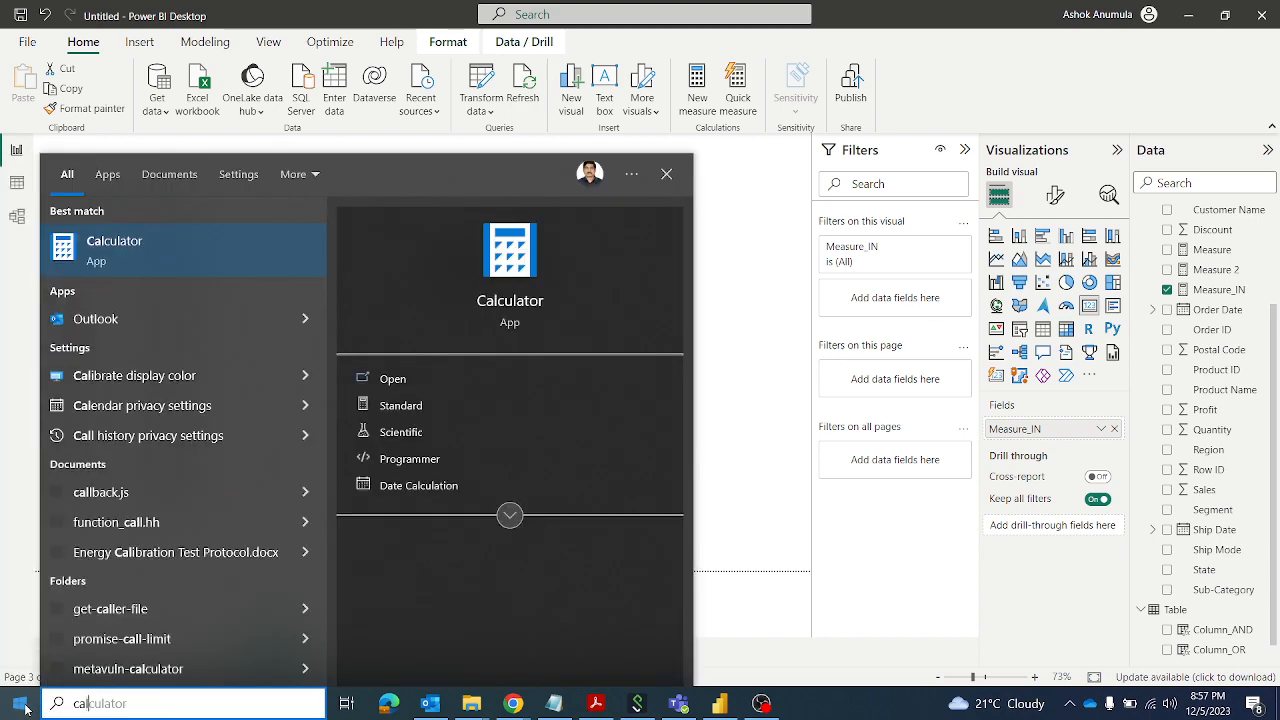
pyautogui.click(260, 251)
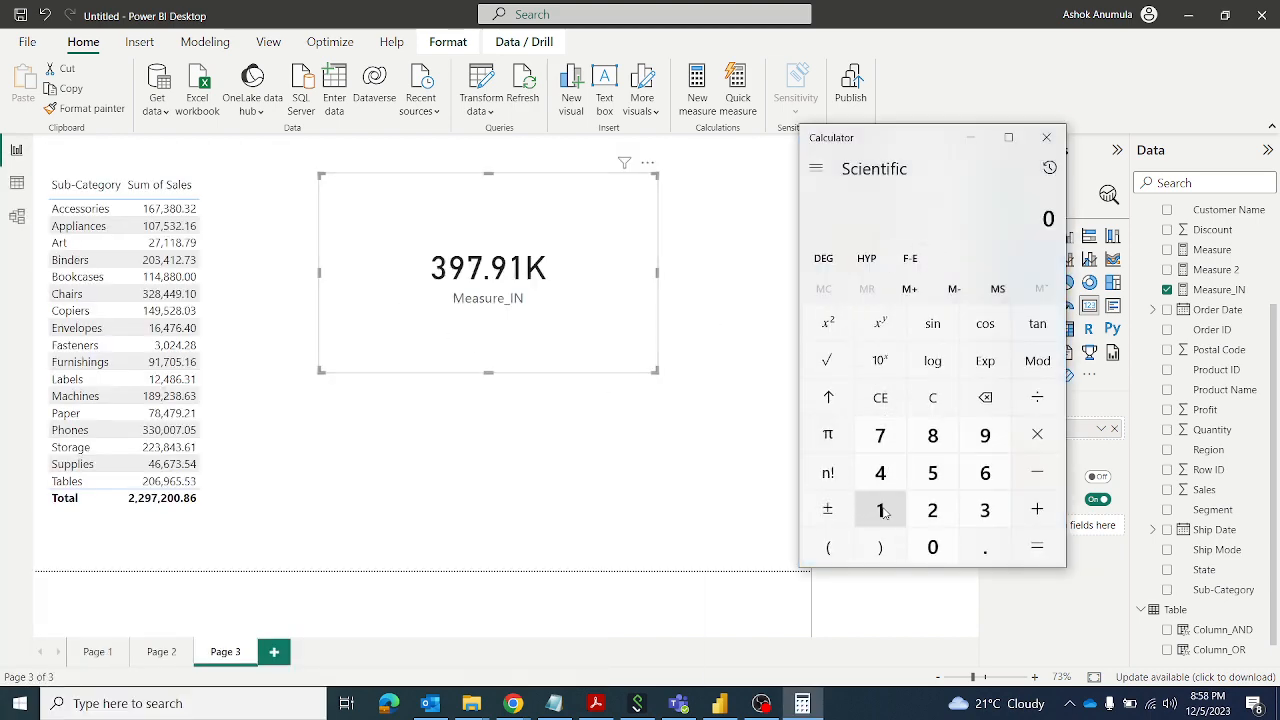
pyautogui.click(881, 511)
pyautogui.click(985, 472)
pyautogui.click(884, 437)
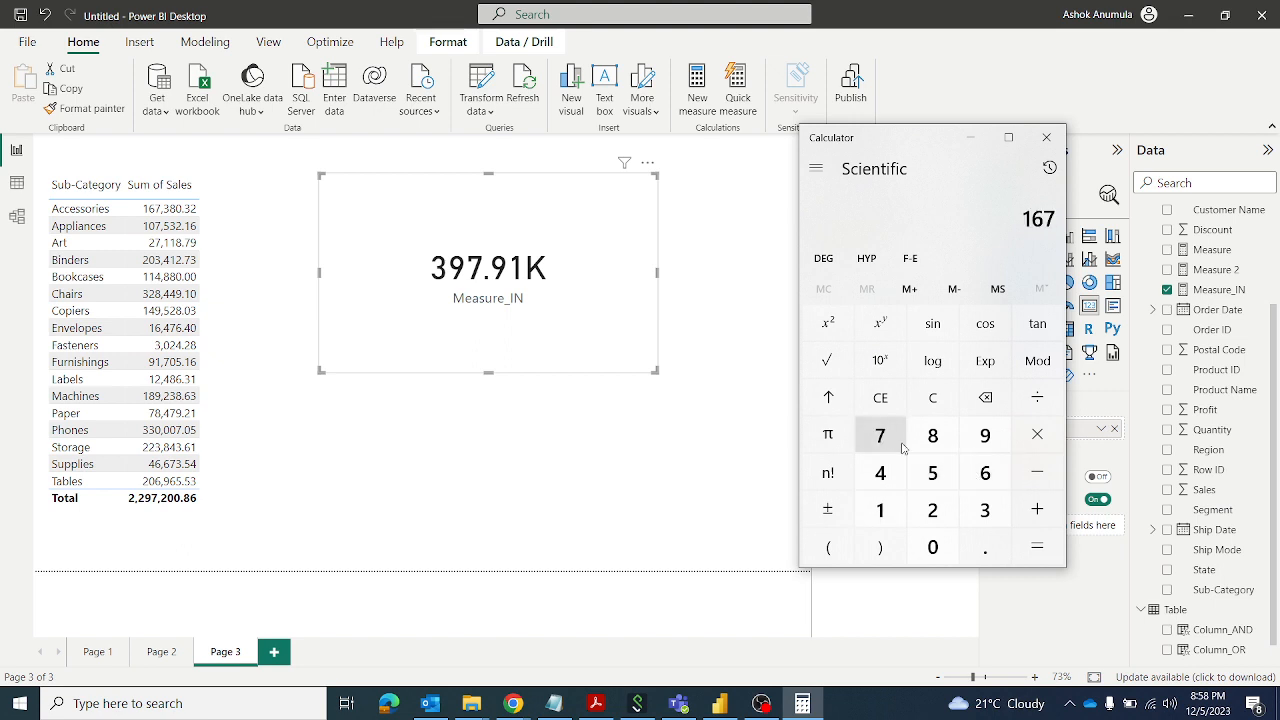
pyautogui.click(985, 508)
pyautogui.click(940, 441)
pyautogui.click(945, 551)
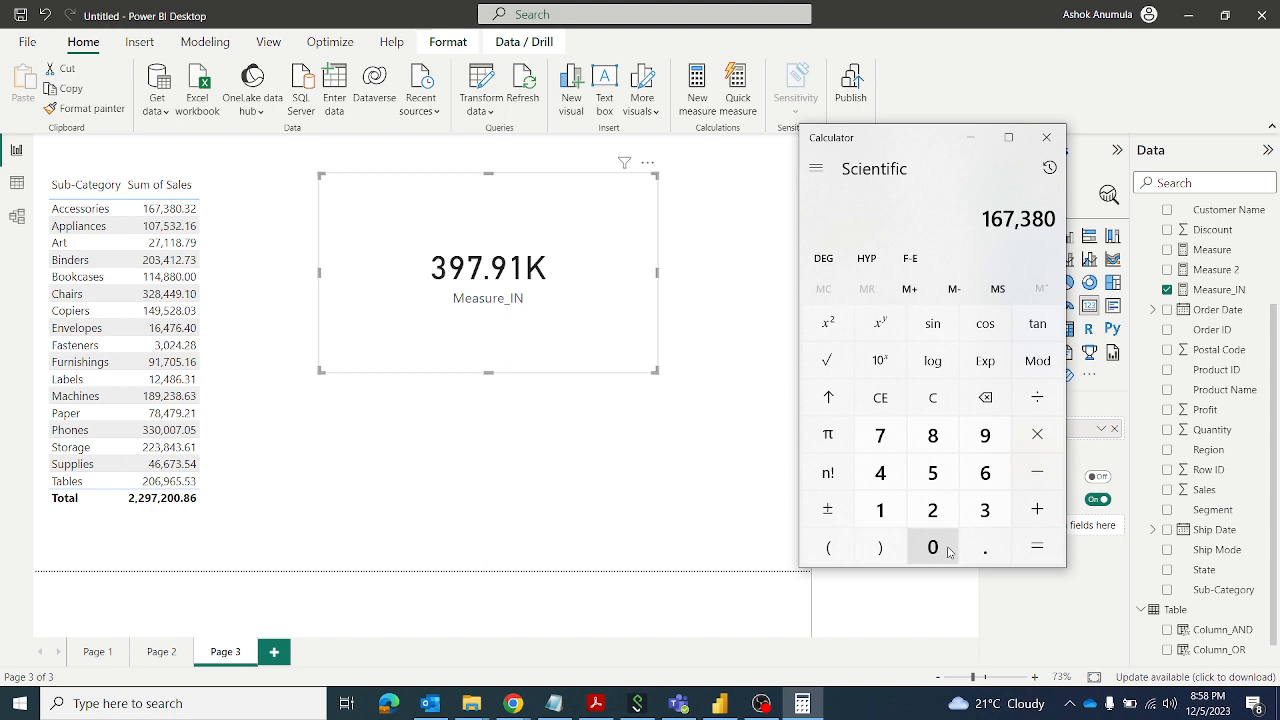
pyautogui.click(1045, 505)
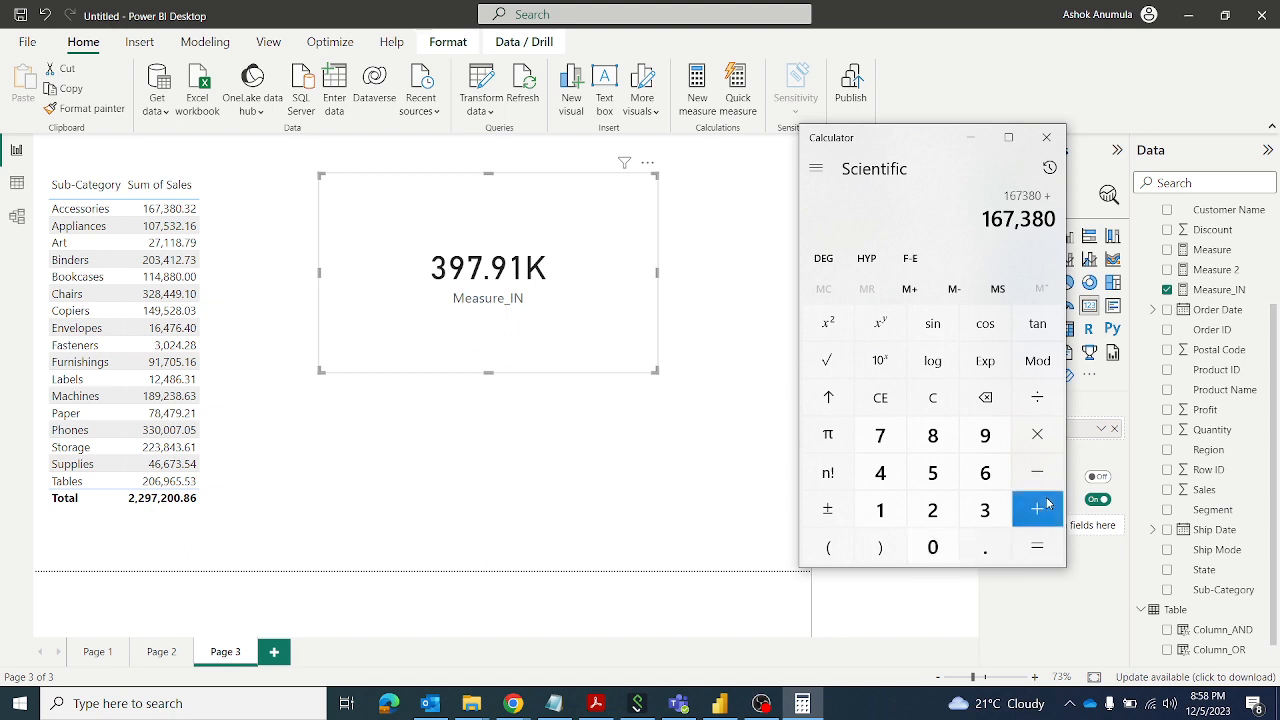
# - Add the Art sales of 27118 to the running sum
pyautogui.click(932, 510)
pyautogui.click(899, 448)
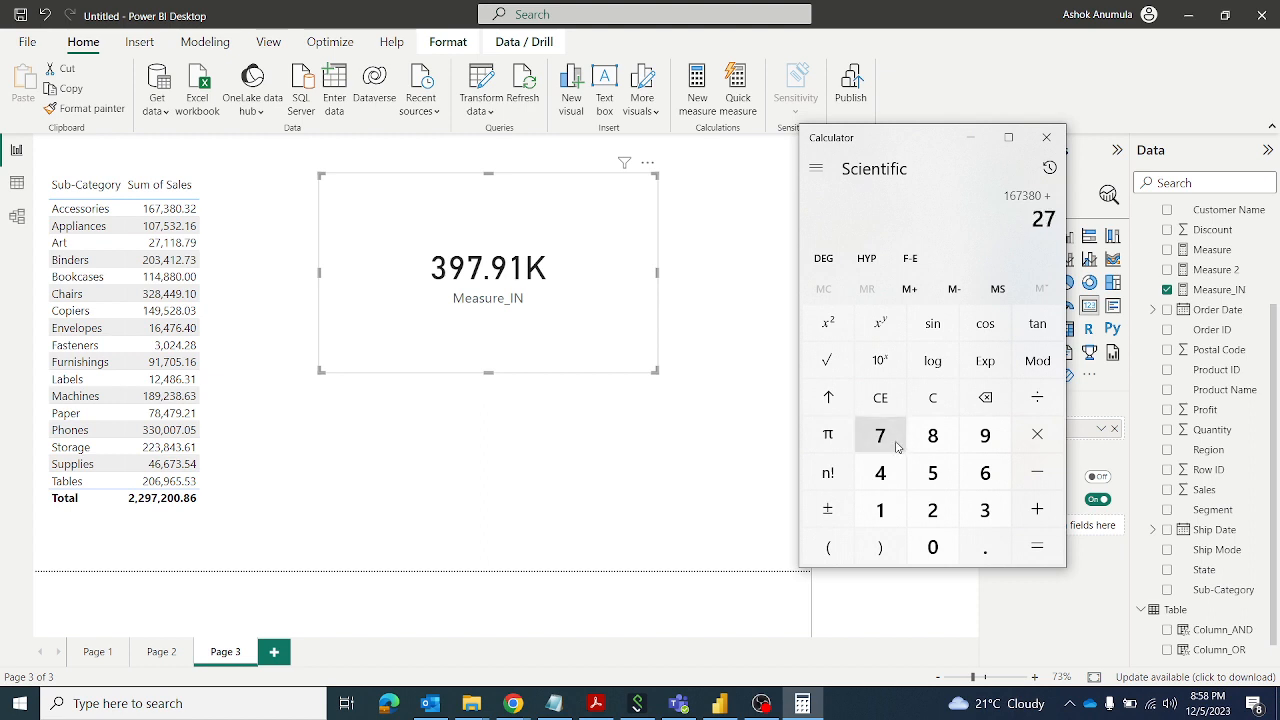
pyautogui.click(877, 511)
pyautogui.click(877, 511)
pyautogui.click(932, 435)
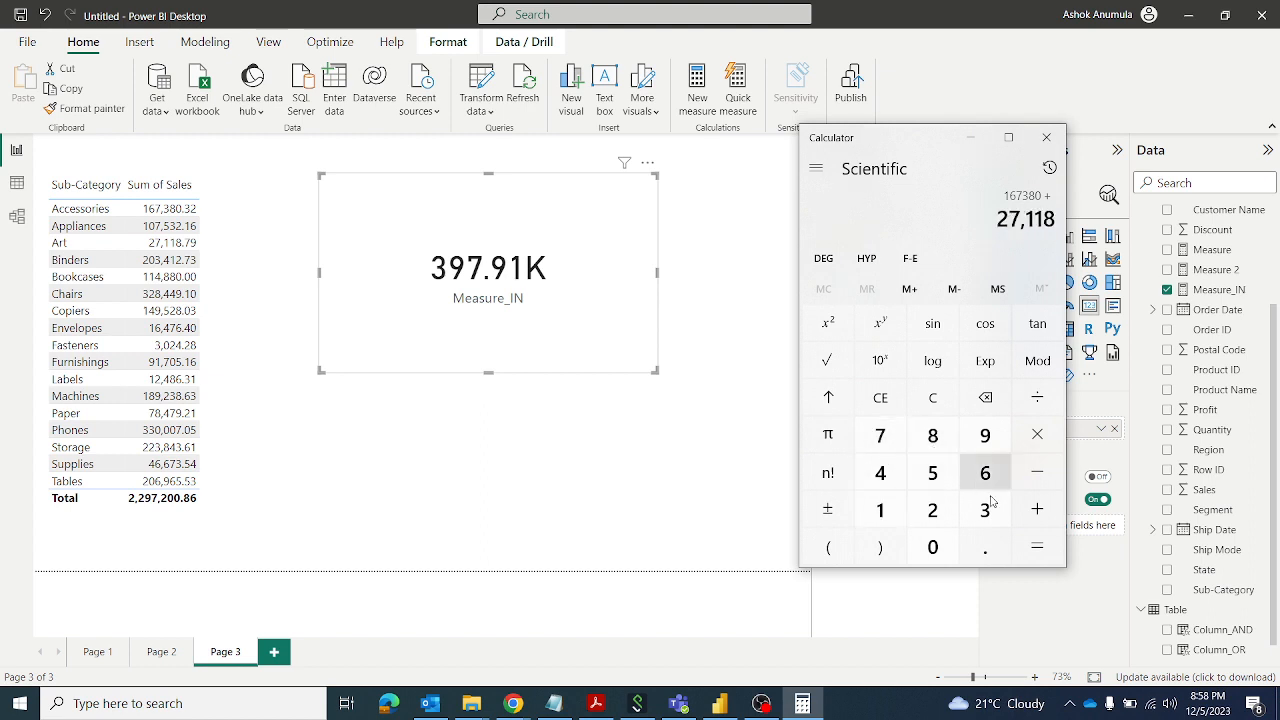
pyautogui.click(1038, 514)
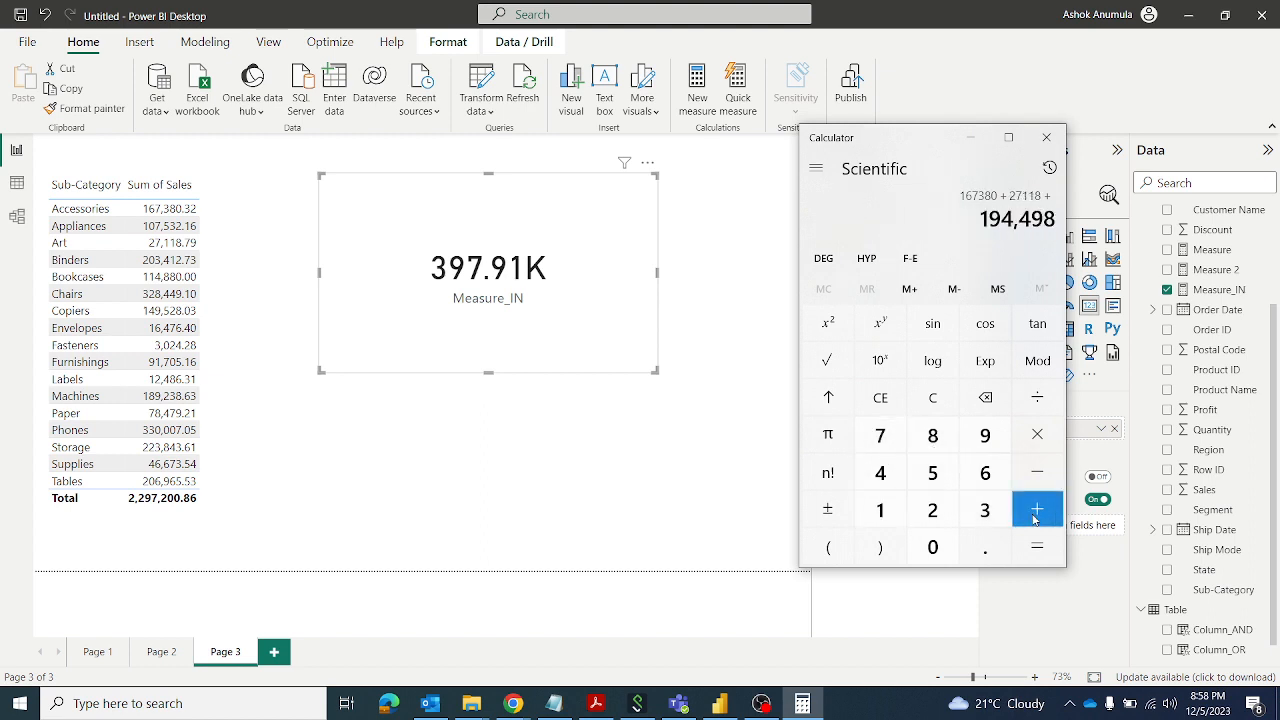
# - Add the Binders sales of 203412 and calculate the total to check Measure_IN
pyautogui.click(948, 522)
pyautogui.click(935, 546)
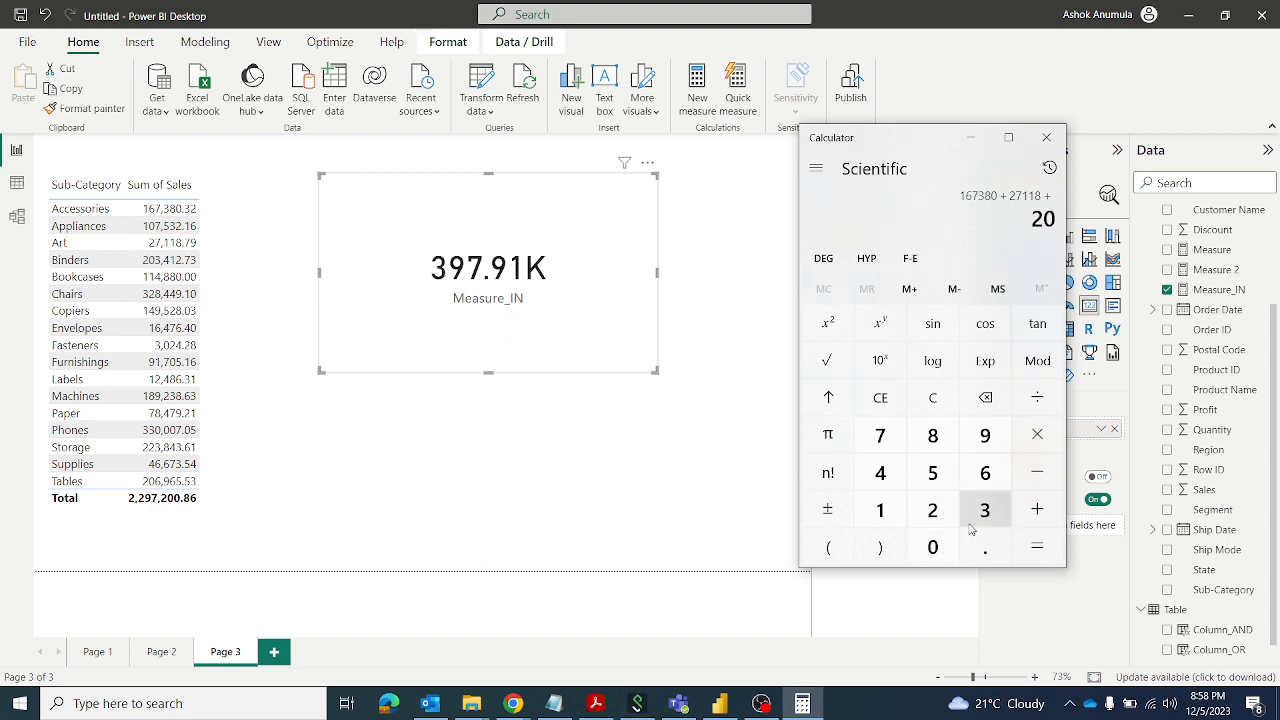
pyautogui.click(982, 519)
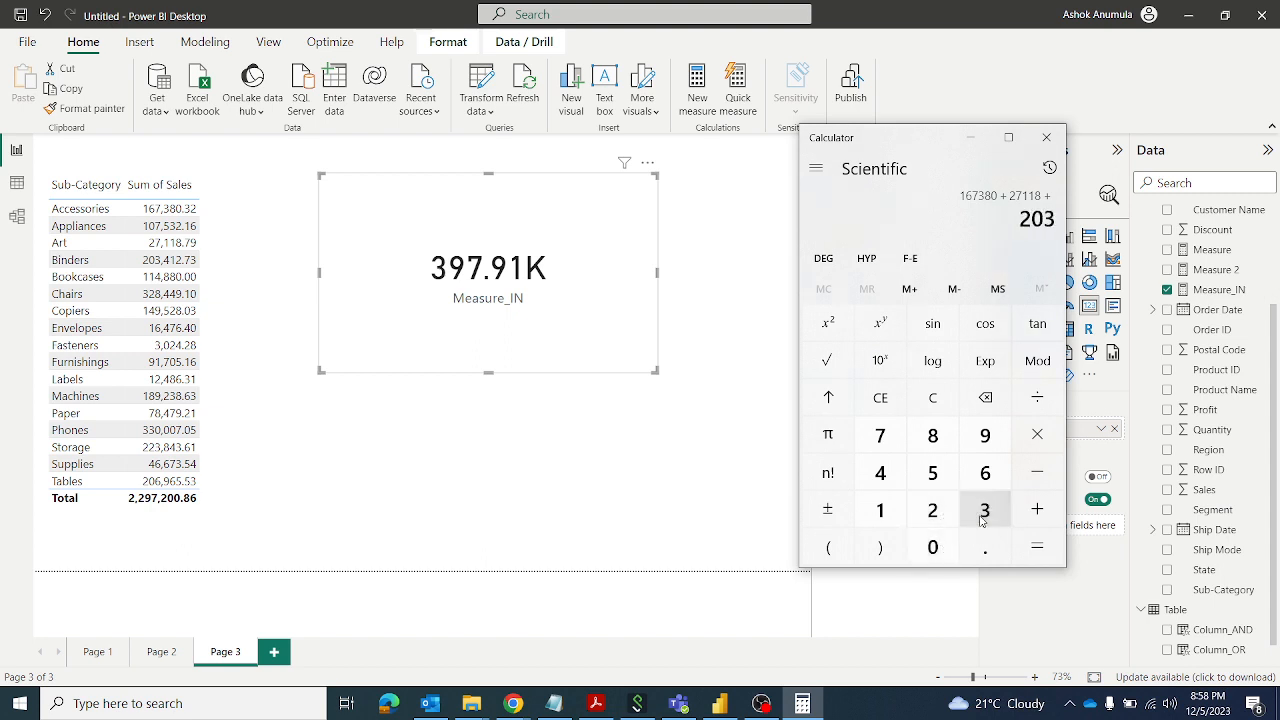
pyautogui.click(880, 473)
pyautogui.click(880, 510)
pyautogui.click(933, 510)
pyautogui.click(1035, 549)
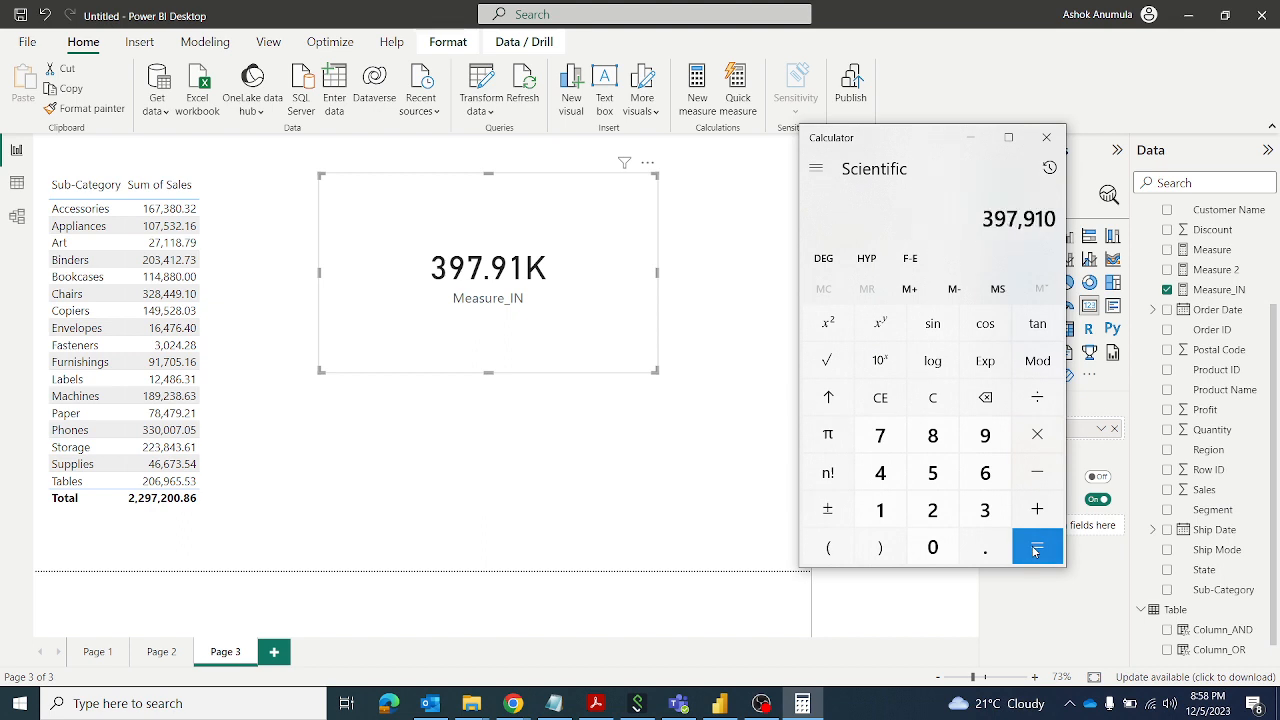
# - Review the Measure_IN formula in Power BI and highlight IFERROR in the syllabus PDF's DAX Logical Functions list
pyautogui.click(970, 140)
pyautogui.click(1219, 291)
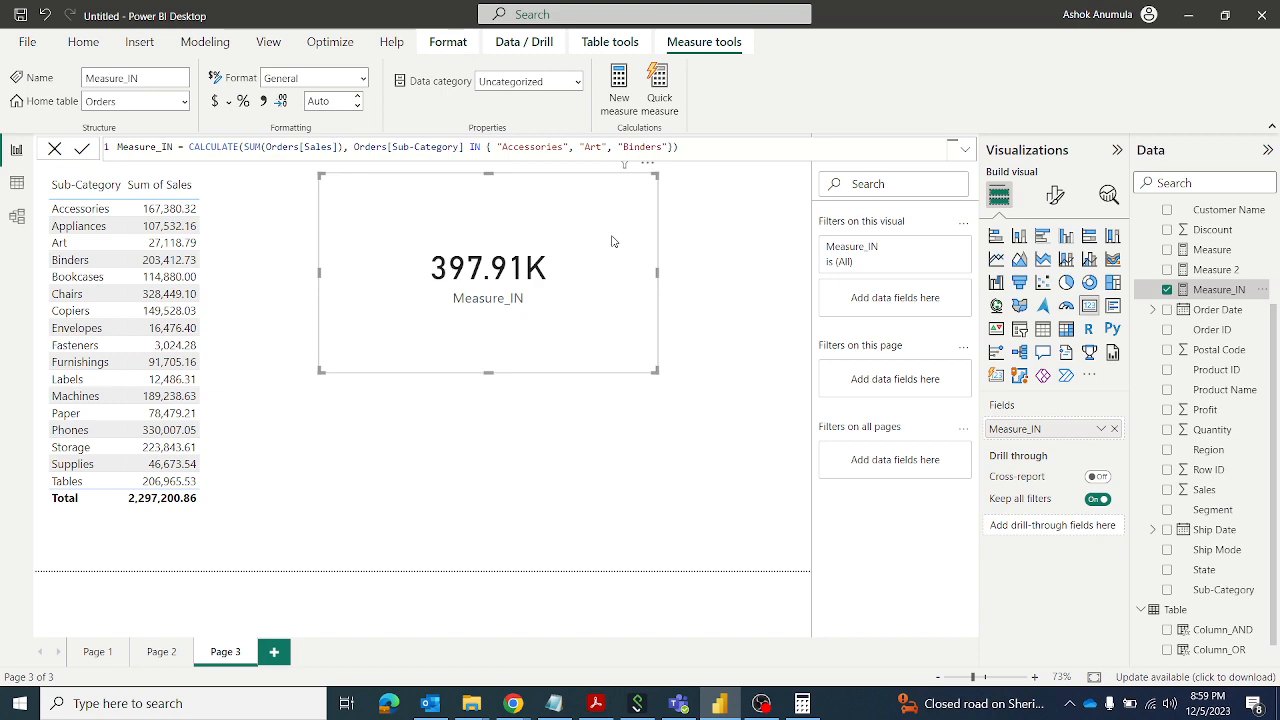
pyautogui.click(597, 704)
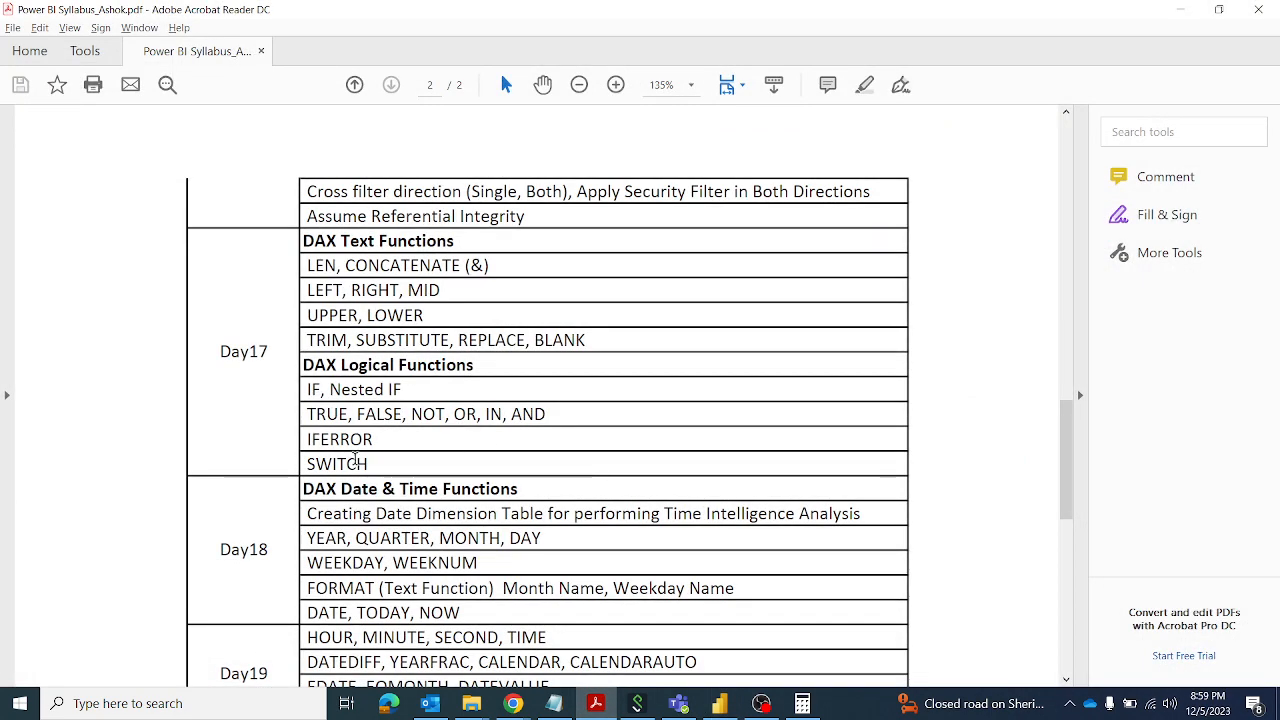
pyautogui.moveTo(374, 440); pyautogui.dragTo(304, 440)
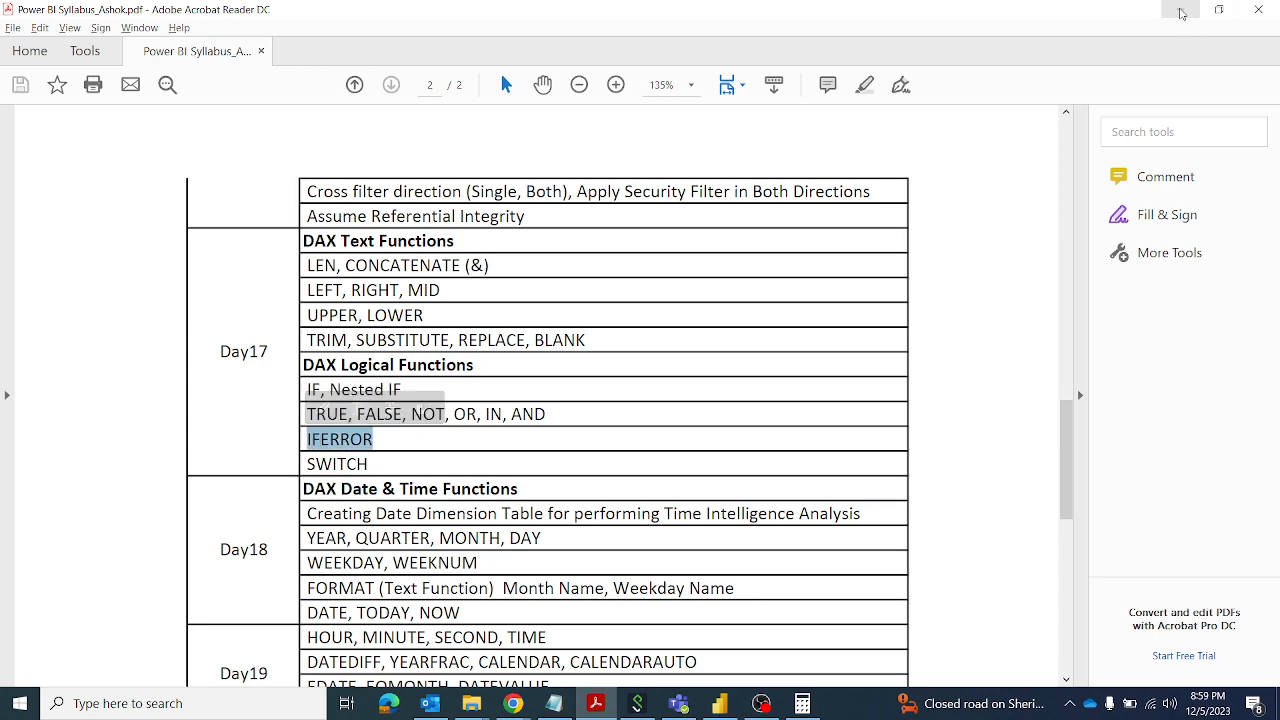
pyautogui.click(1181, 13)
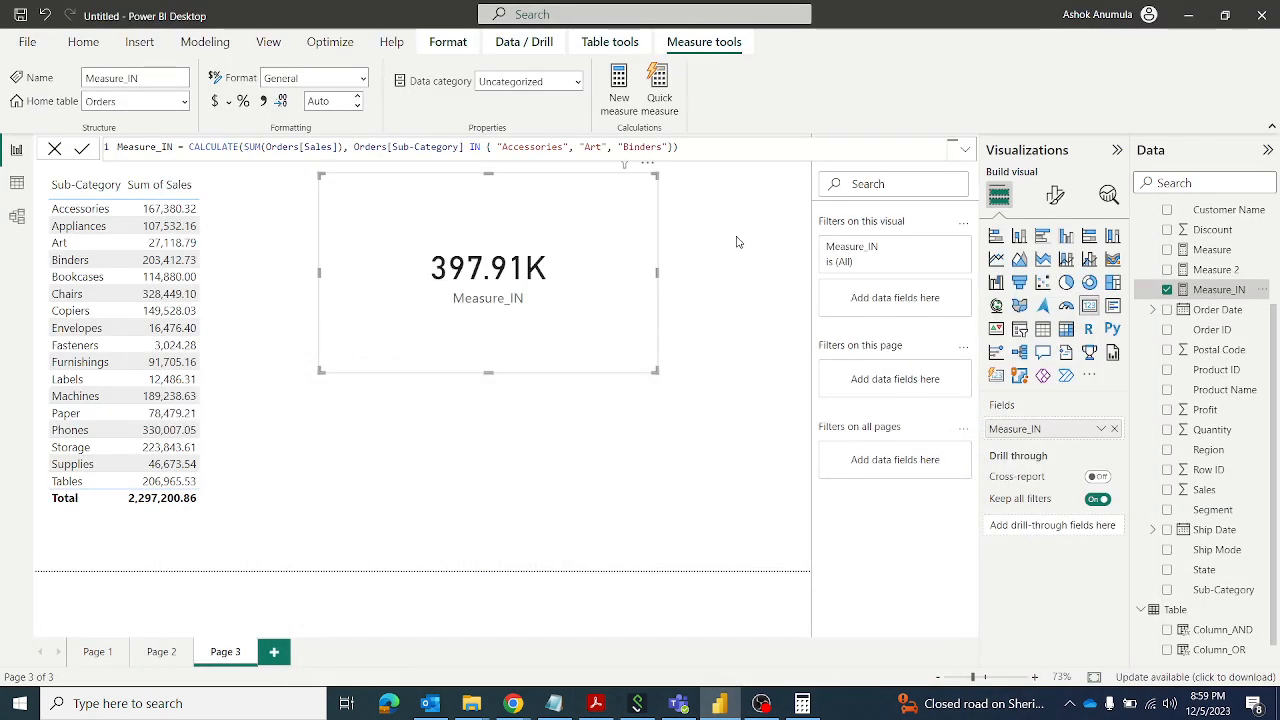
# - Add a report page and start a new measure named Measure_IFERROR with the IFERROR function
pyautogui.click(273, 652)
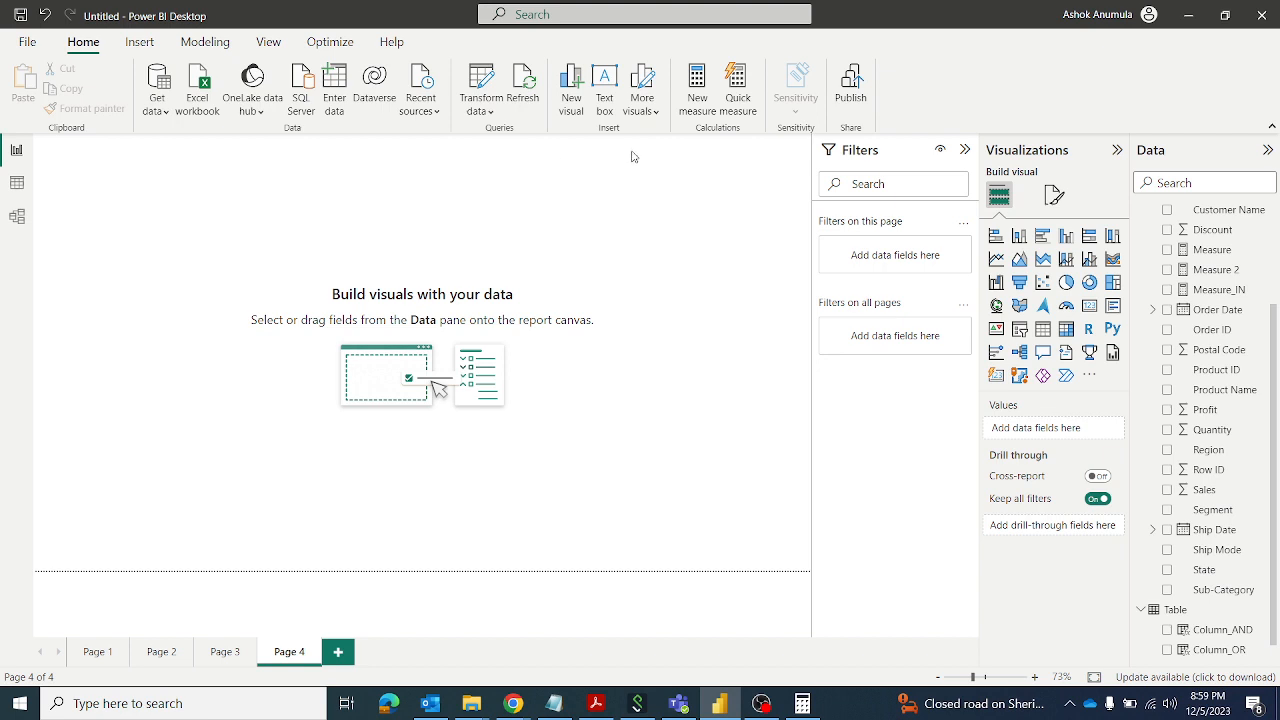
pyautogui.click(680, 86)
pyautogui.click(175, 149)
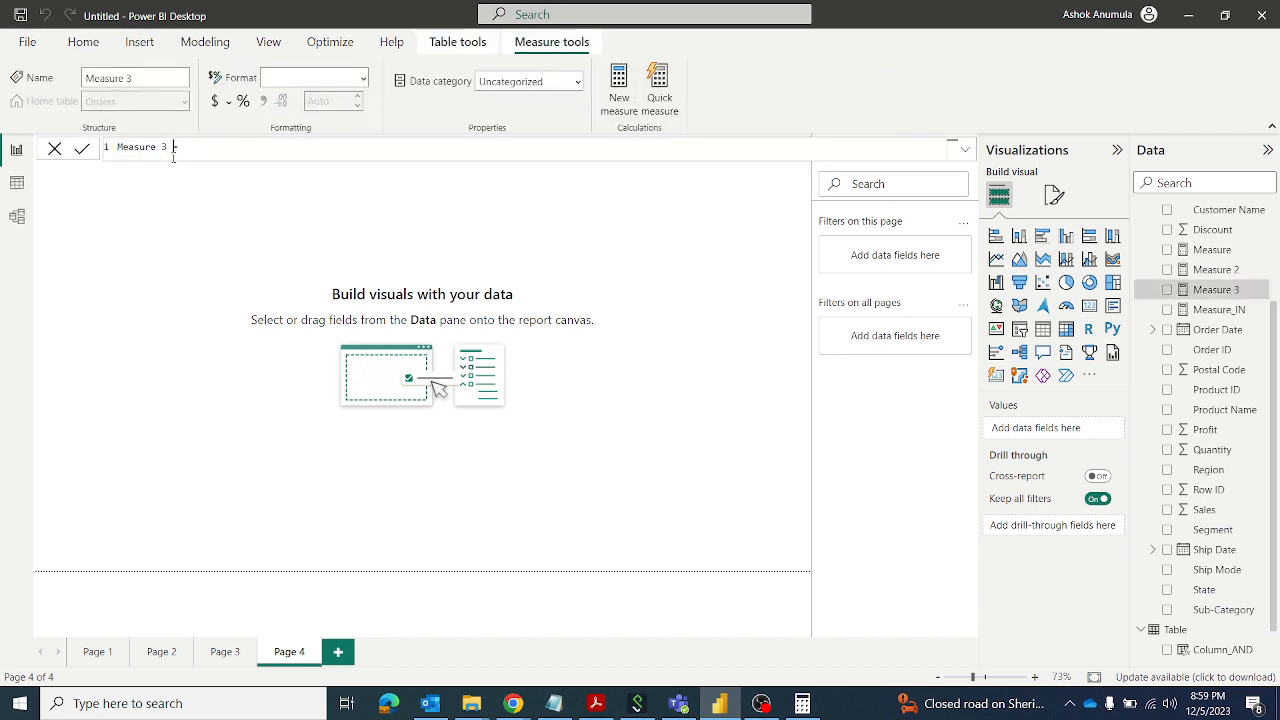
pyautogui.press('BackSpace')
pyautogui.press('BackSpace')
pyautogui.press('BackSpace')
pyautogui.press('BackSpace')
pyautogui.write('_IFERROR = IFerr')
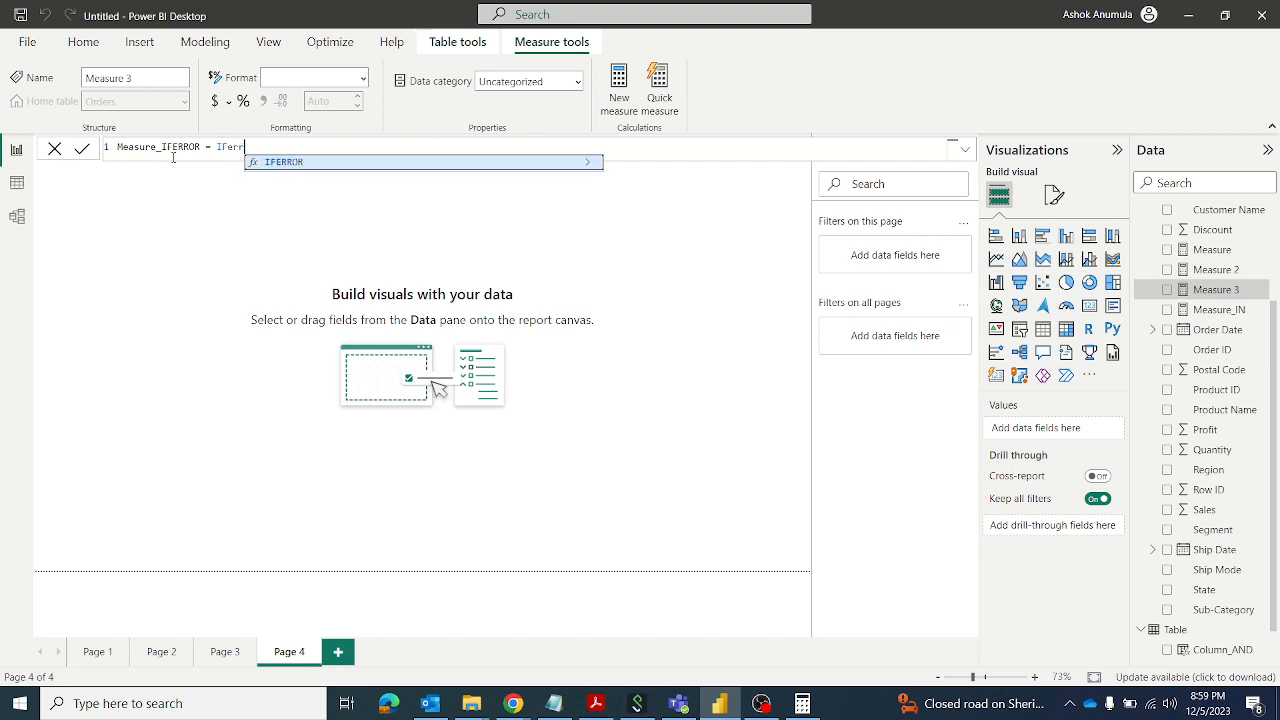
pyautogui.press('Tab')
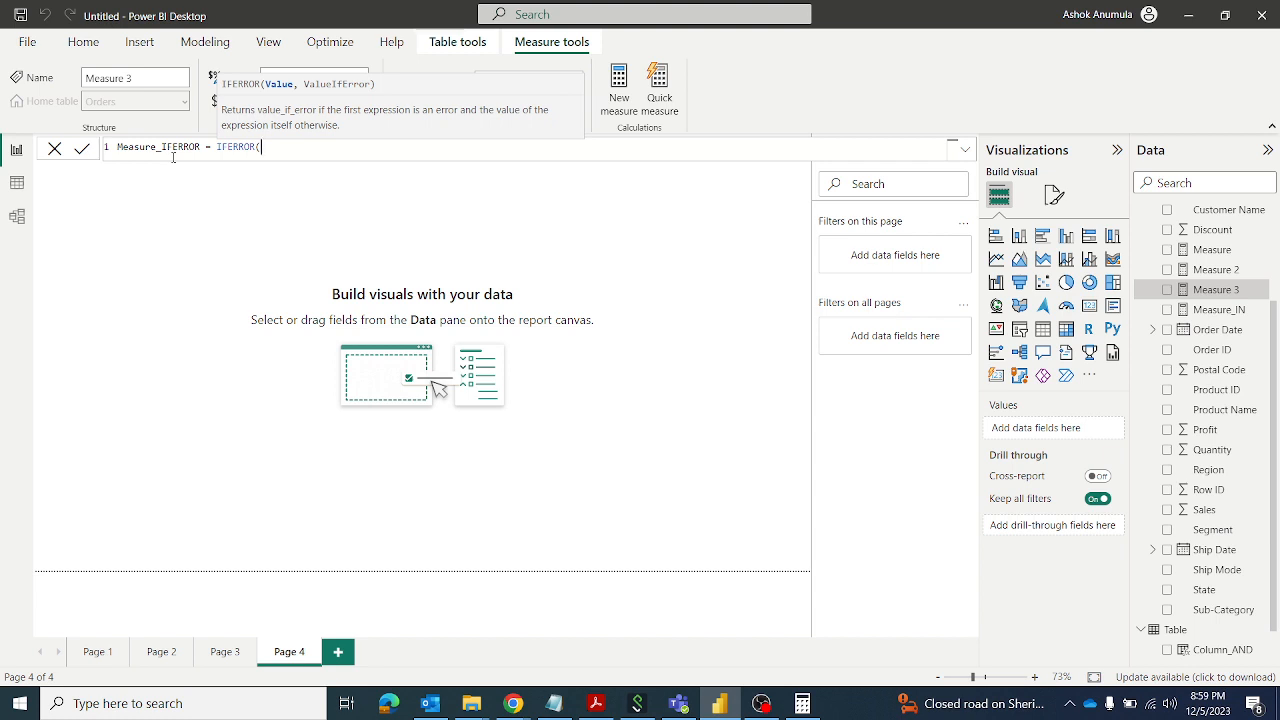
# - Complete the formula as IFERROR(25/0, "Divide by zero") and commit it
pyautogui.write('25/0,')
pyautogui.write('"Divide by zero')
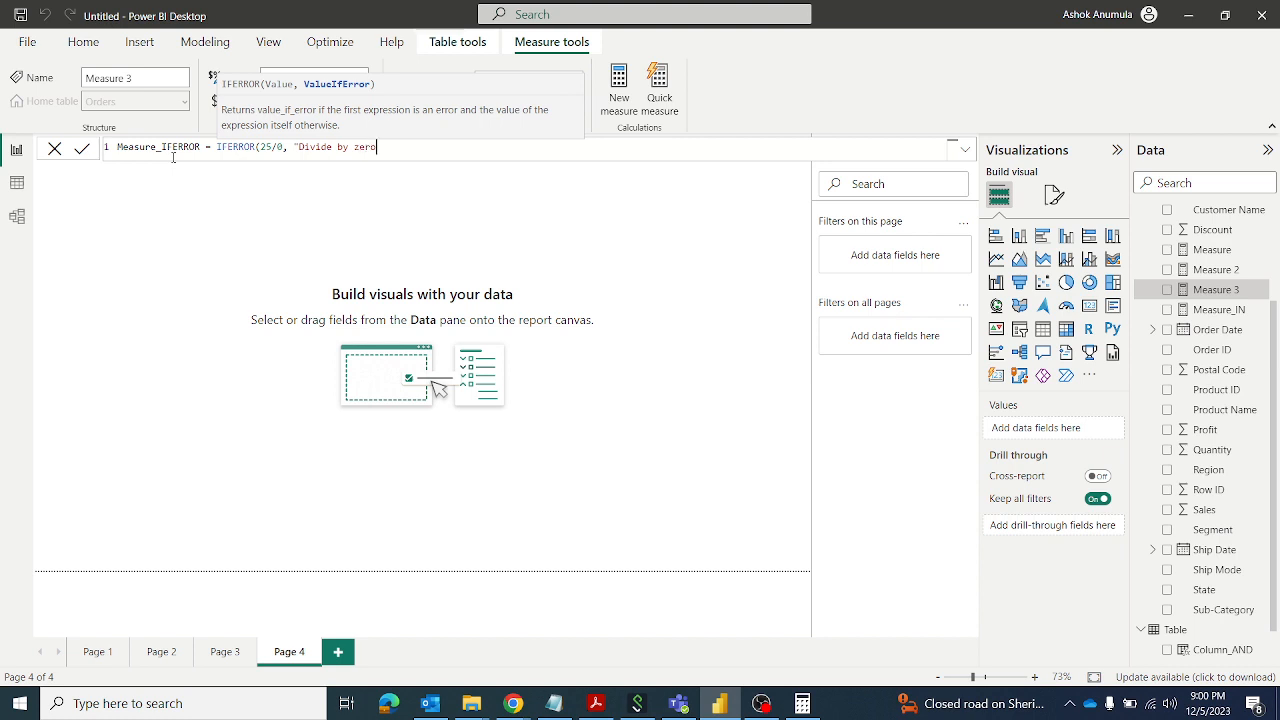
pyautogui.write('")')
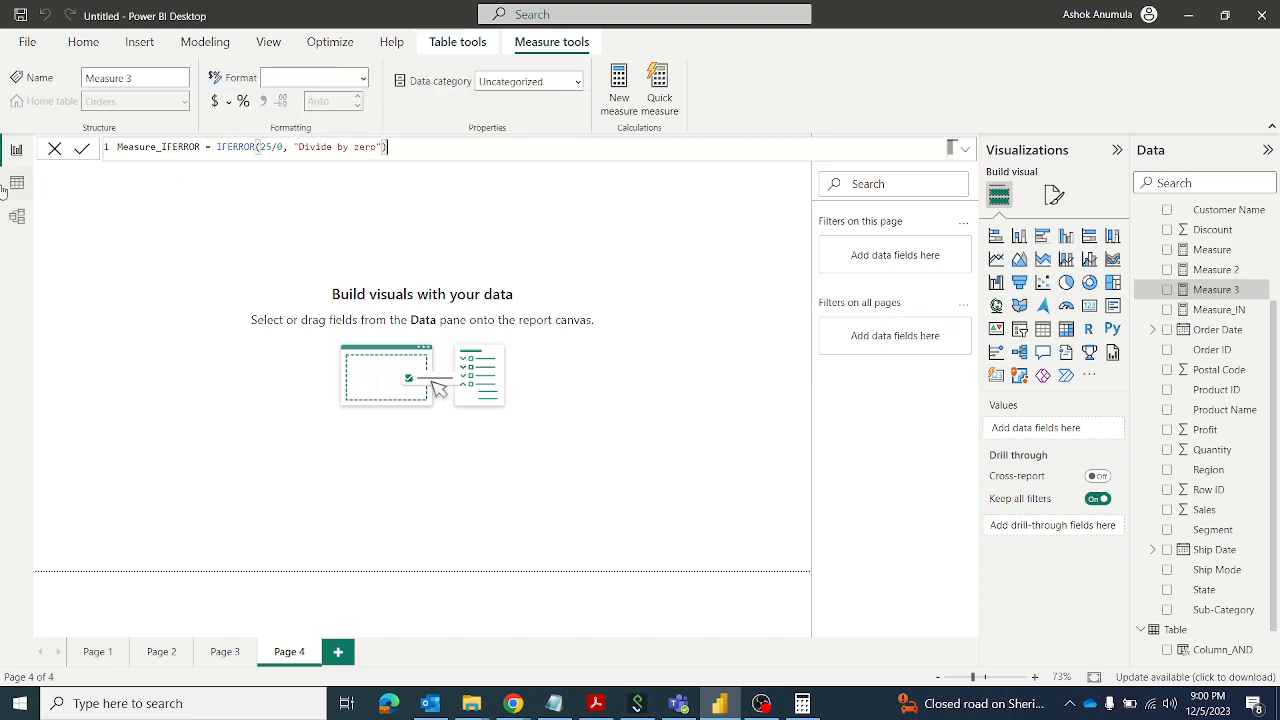
pyautogui.click(82, 148)
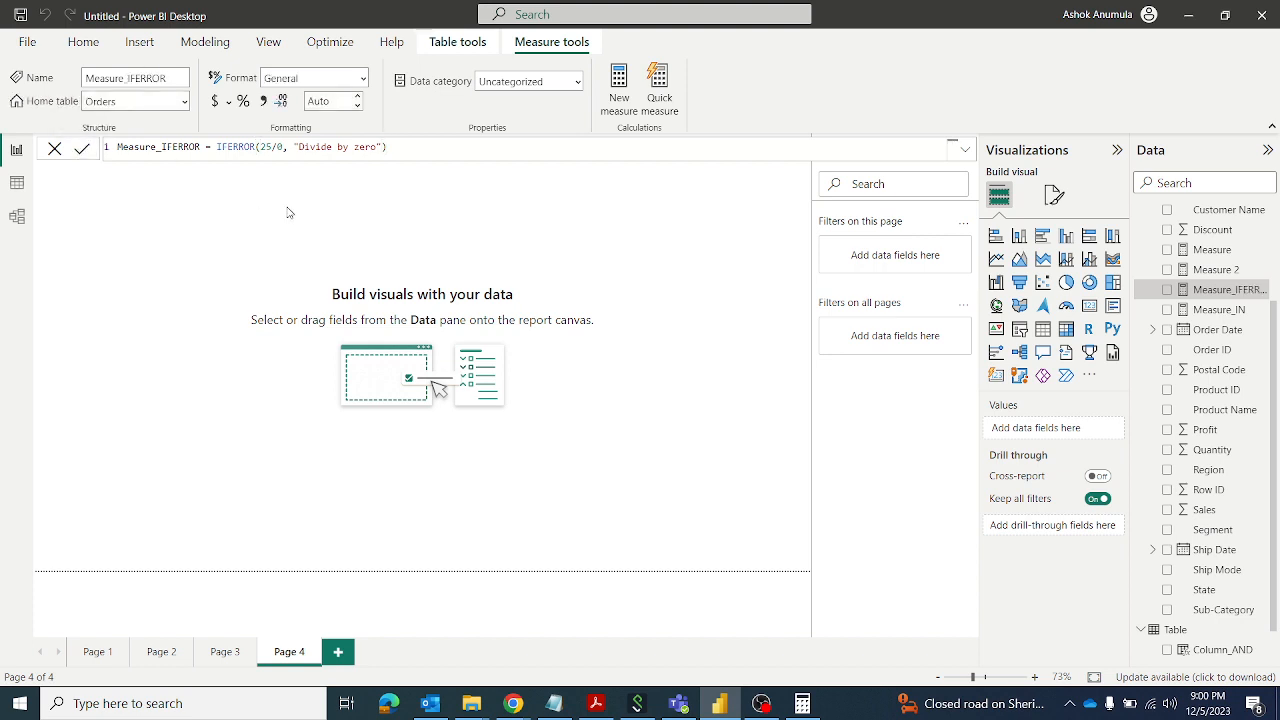
# - Change the first argument of Measure_IFERROR to 25/5 and commit the formula
pyautogui.click(277, 147)
pyautogui.moveTo(259, 147); pyautogui.dragTo(284, 149)
pyautogui.moveTo(386, 148); pyautogui.dragTo(280, 152)
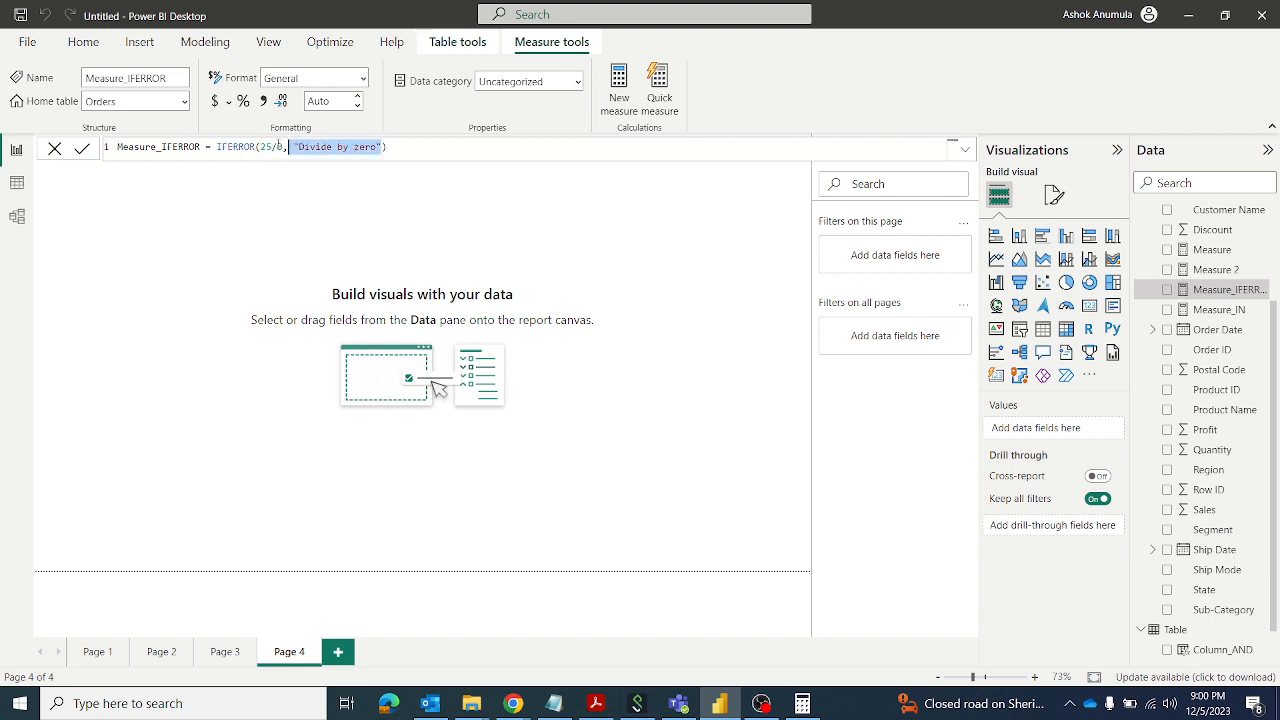
pyautogui.click(281, 148)
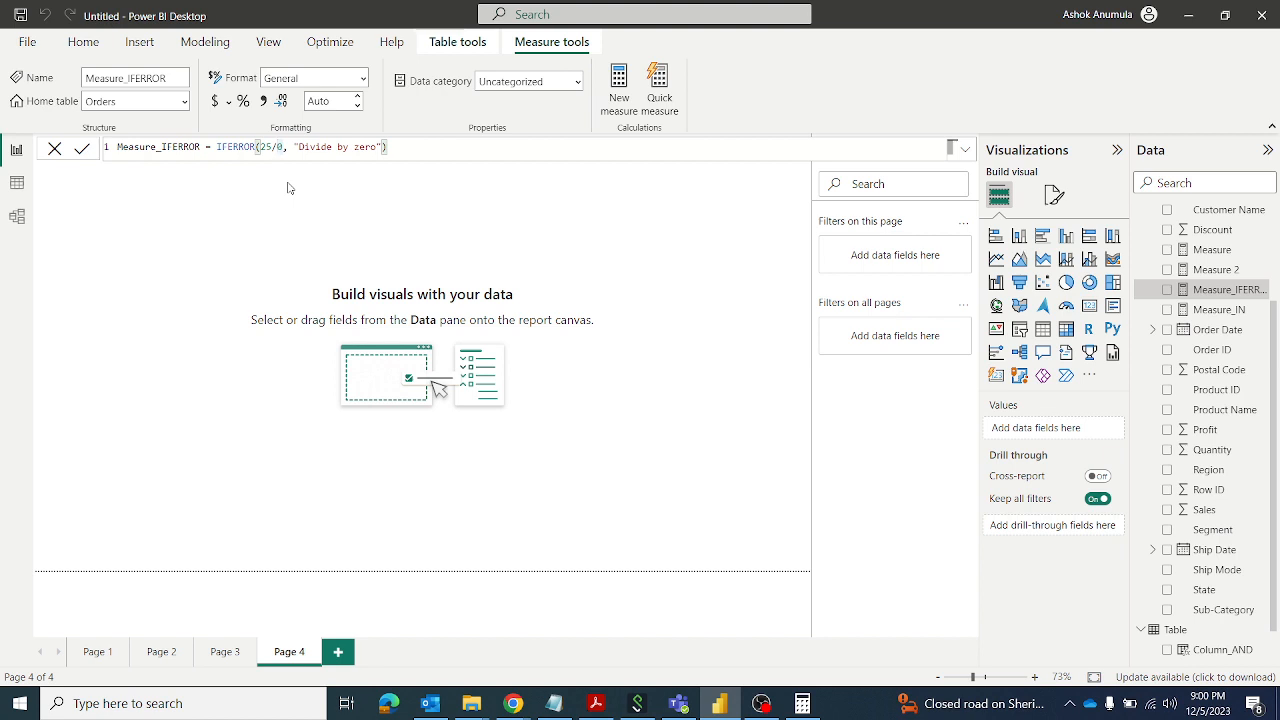
pyautogui.press('BackSpace')
pyautogui.write('5')
pyautogui.press('Left')
pyautogui.press('Return')
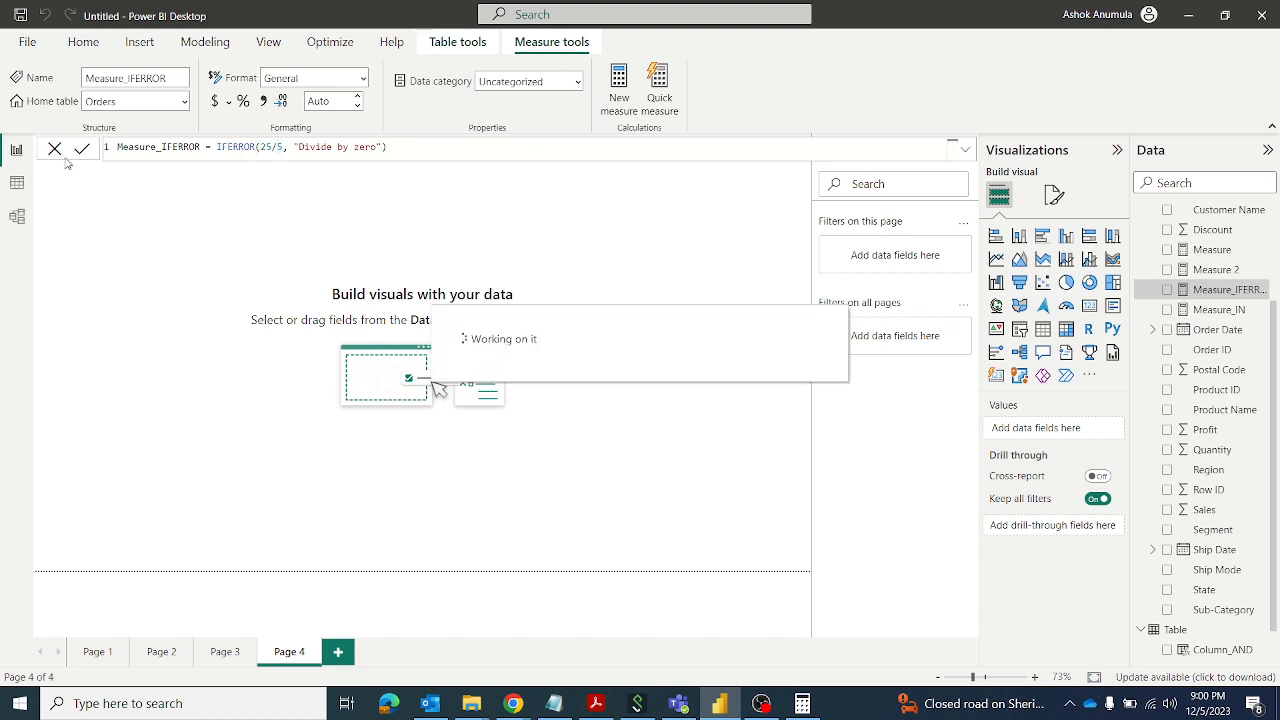
# - Insert a card visual showing Measure_IFERROR on Page 4 and dismiss the system notification
pyautogui.click(168, 245)
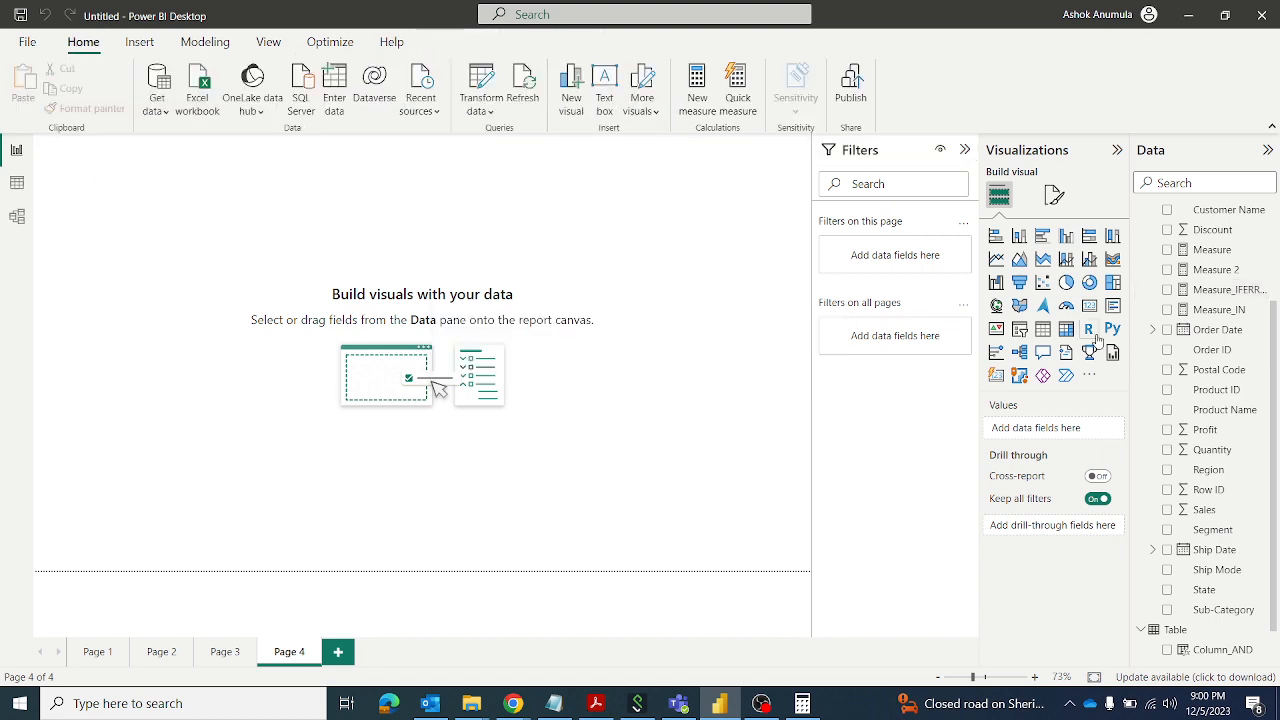
pyautogui.click(1089, 305)
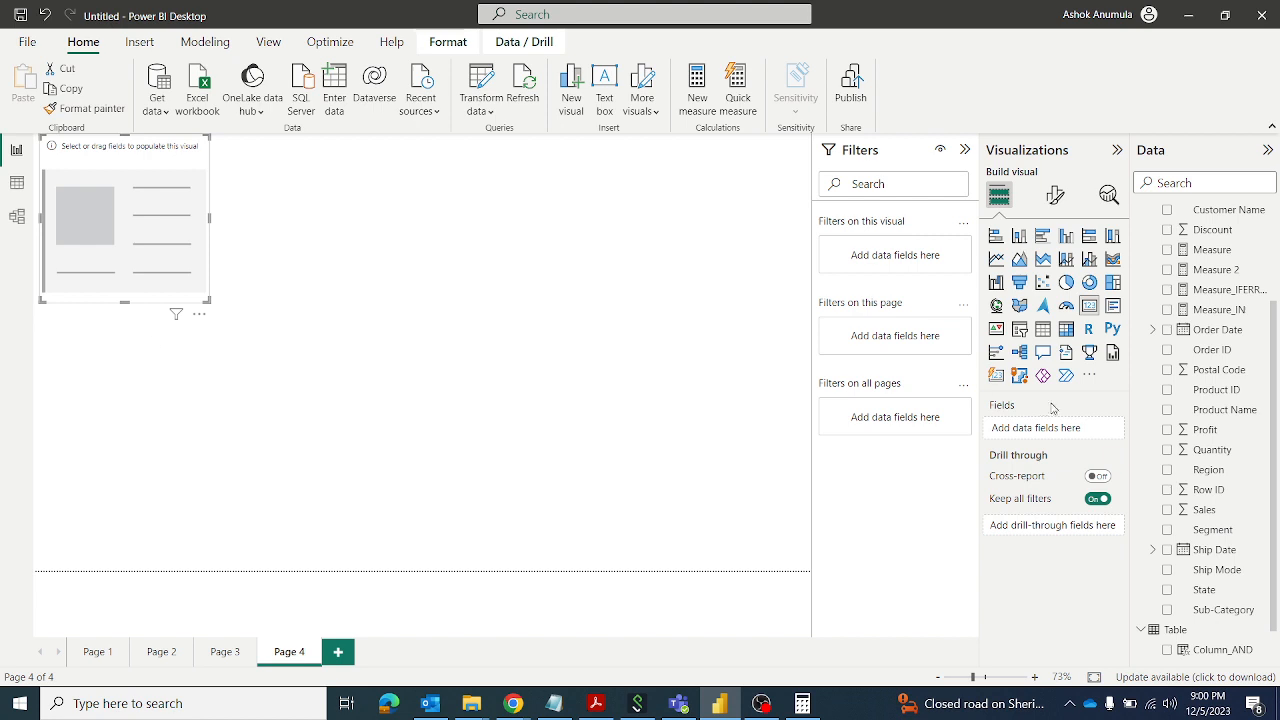
pyautogui.moveTo(1224, 290); pyautogui.dragTo(209, 334)
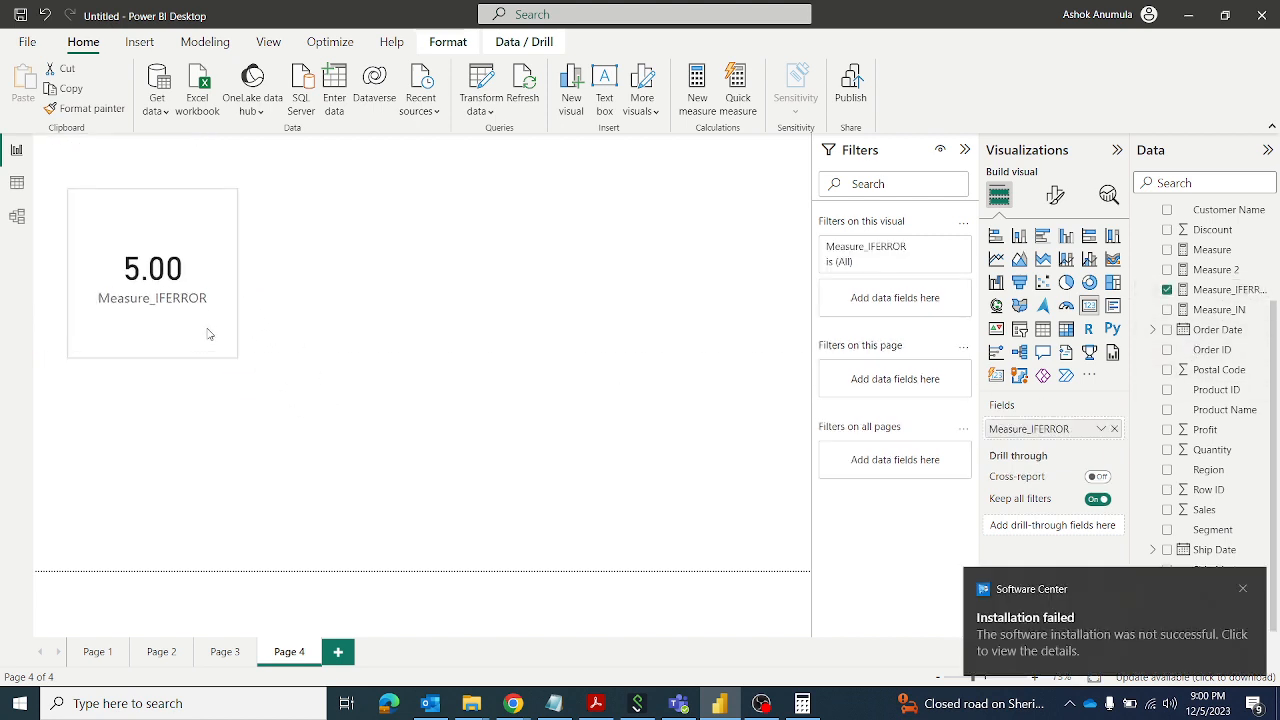
pyautogui.click(1245, 591)
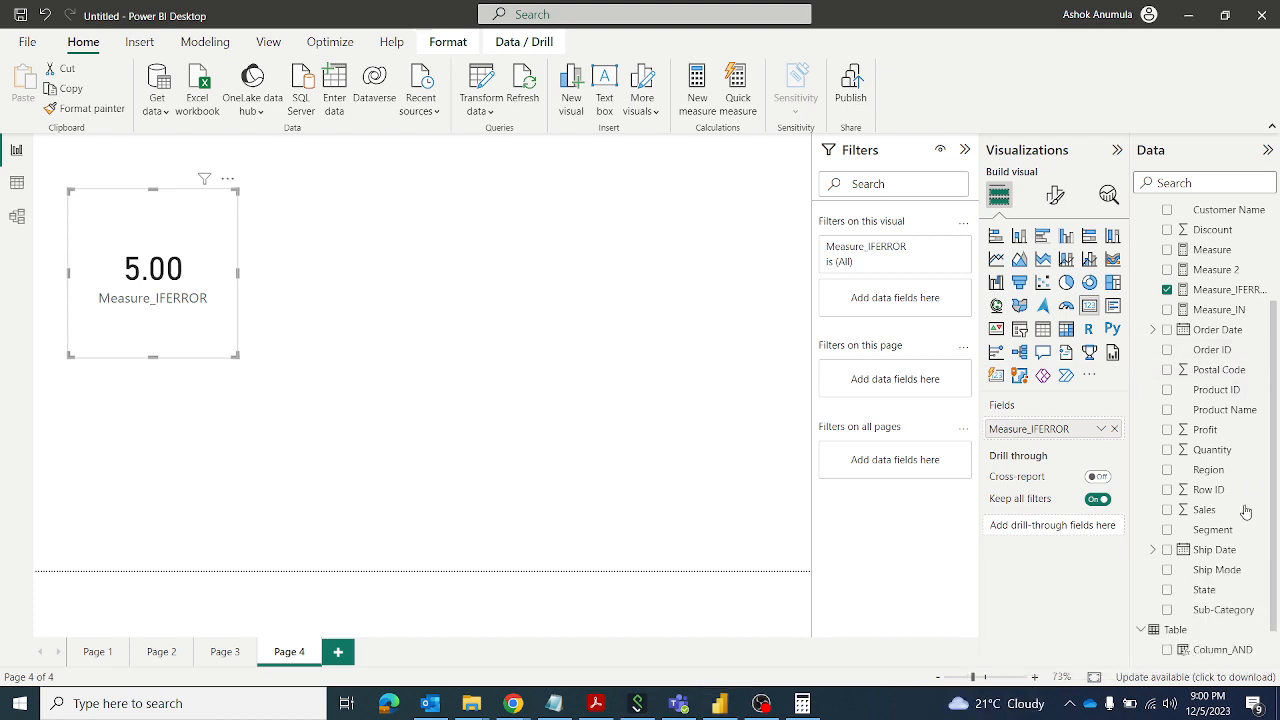
# - Display the Measure_IFERROR formula, and widen and reposition the card below the formula
pyautogui.click(1217, 290)
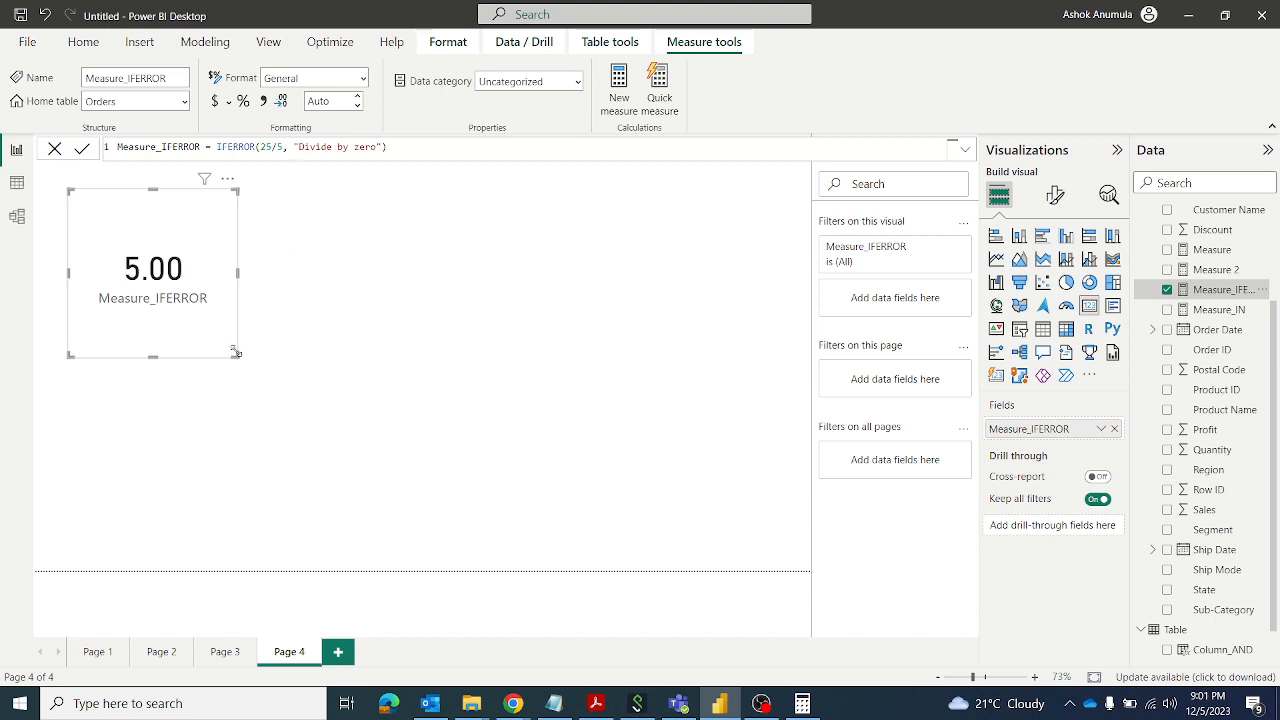
pyautogui.moveTo(236, 352)
pyautogui.mouseDown()
pyautogui.moveTo(389, 280)
pyautogui.moveTo(280, 346)
pyautogui.moveTo(240, 329)
pyautogui.mouseUp()
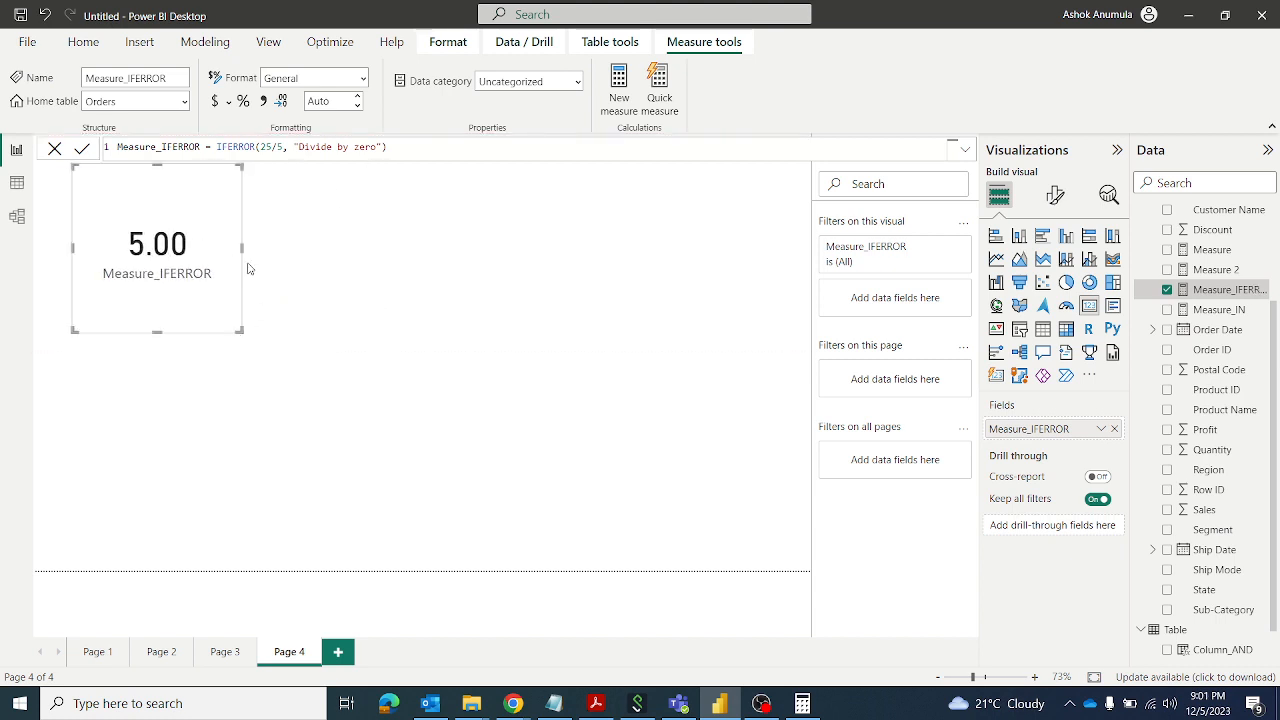
pyautogui.moveTo(242, 248); pyautogui.dragTo(526, 285)
pyautogui.moveTo(436, 256); pyautogui.dragTo(415, 286)
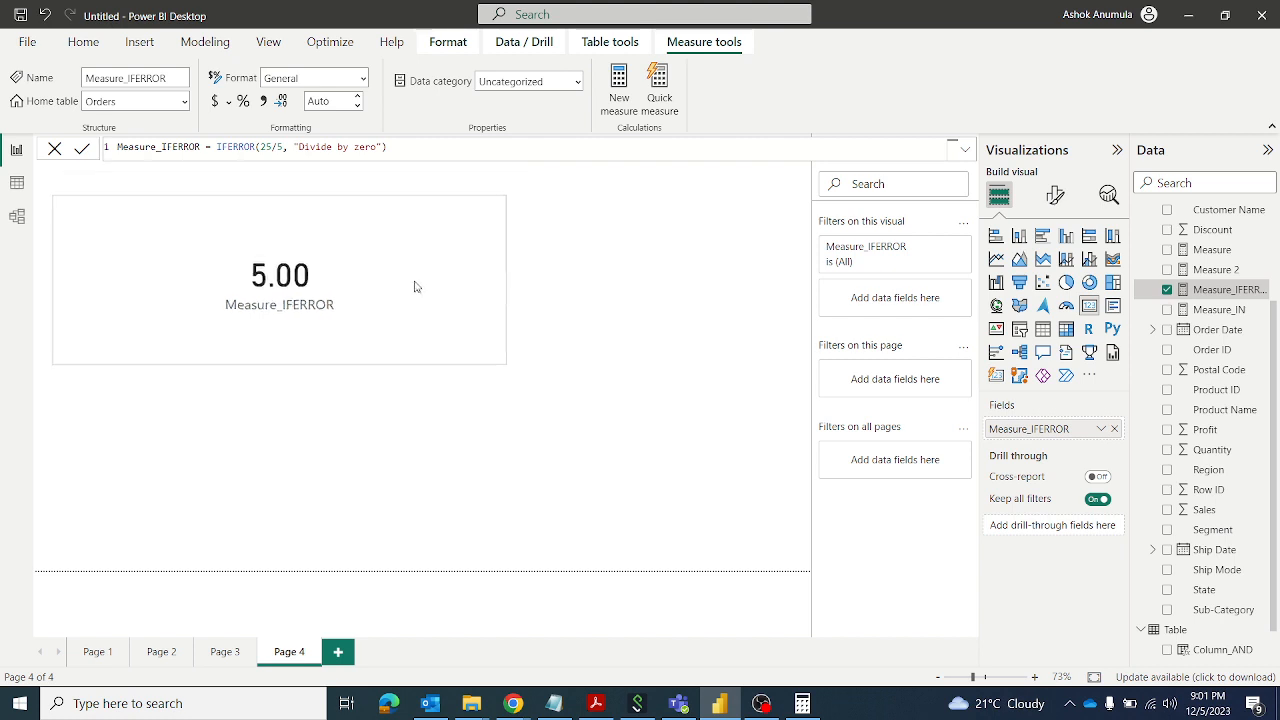
# - Set the divisor in Measure_IFERROR to 0, commit the formula, and shrink the card around its text
pyautogui.click(284, 147)
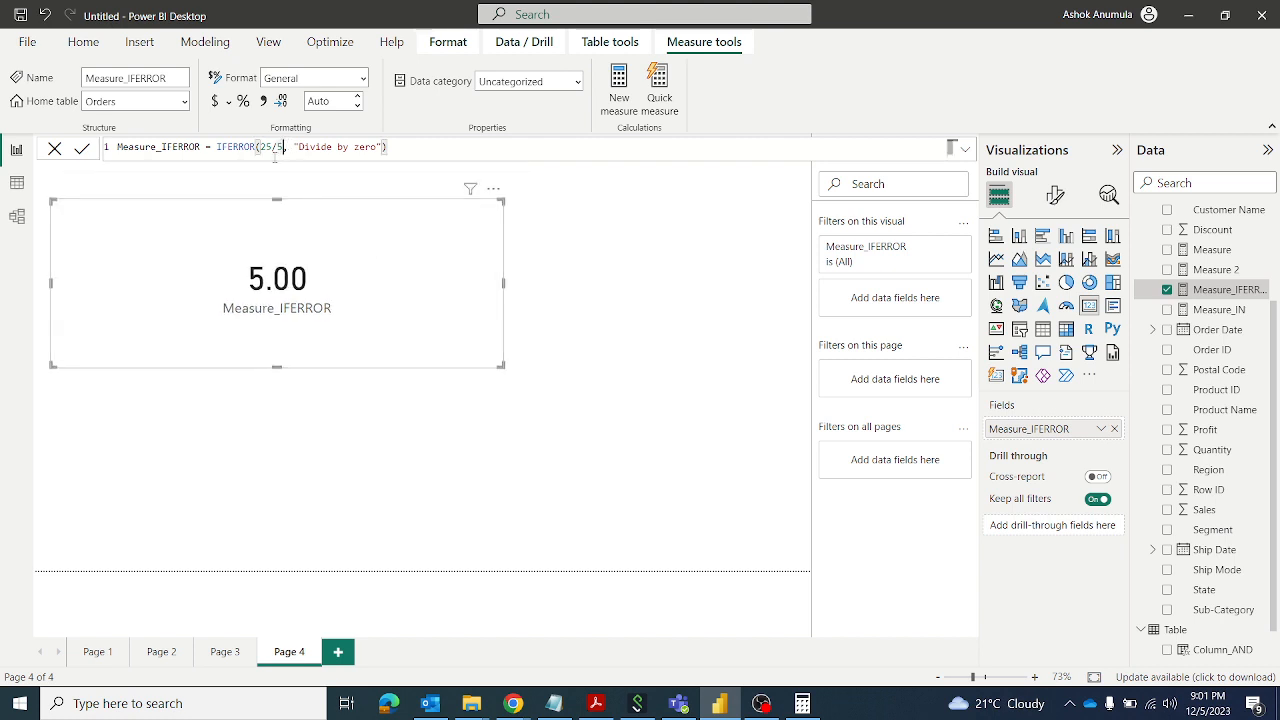
pyautogui.press('BackSpace')
pyautogui.write('0')
pyautogui.click(82, 148)
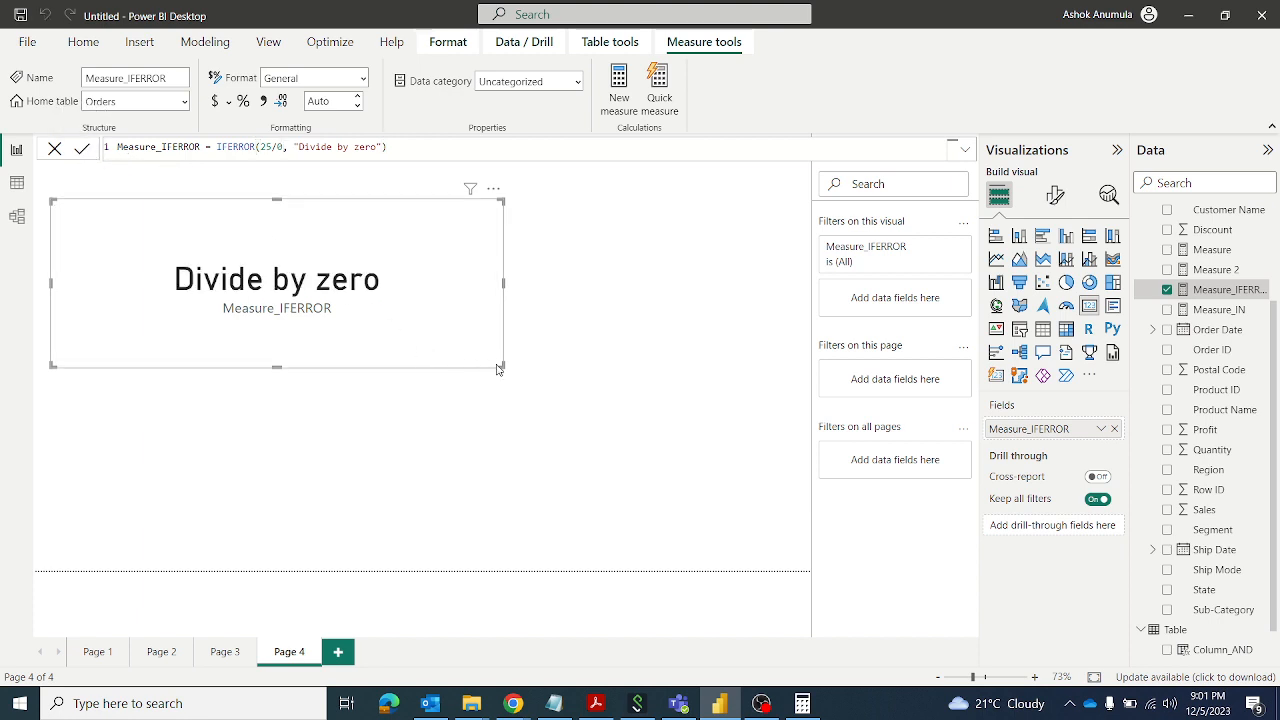
pyautogui.moveTo(501, 363); pyautogui.dragTo(393, 282)
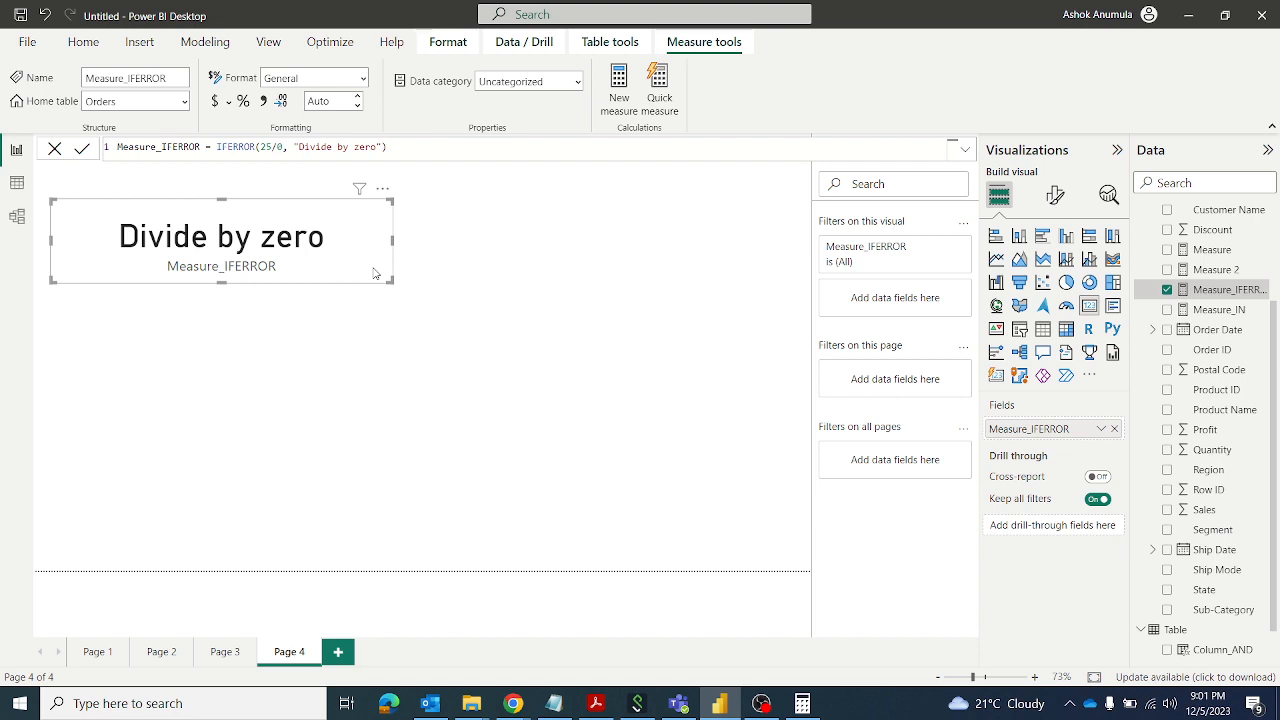
# - Set the divisor in the Measure_IFERROR formula to 5 and commit the formula
pyautogui.click(278, 146)
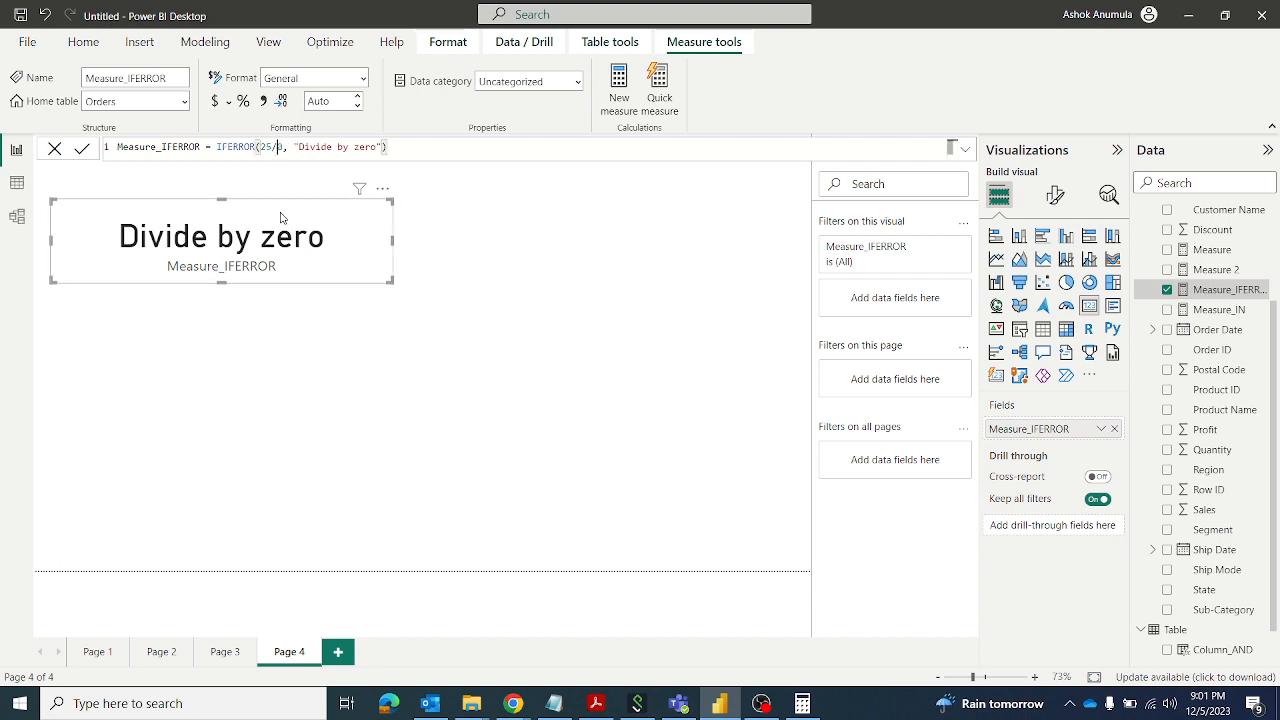
pyautogui.press('Delete')
pyautogui.write('5')
pyautogui.click(82, 148)
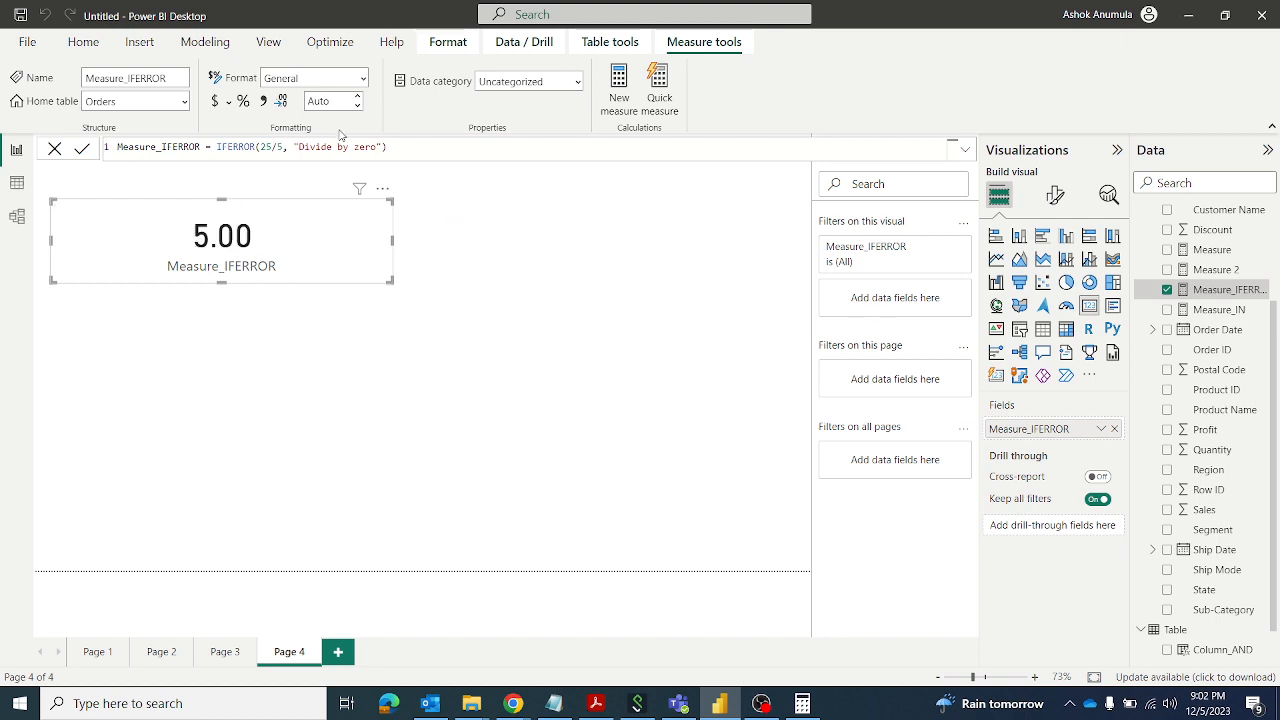
# - Change the divisor in the Measure_IFERROR formula back to 0 and commit it
pyautogui.click(285, 147)
pyautogui.press('BackSpace')
pyautogui.write('0')
pyautogui.click(82, 149)
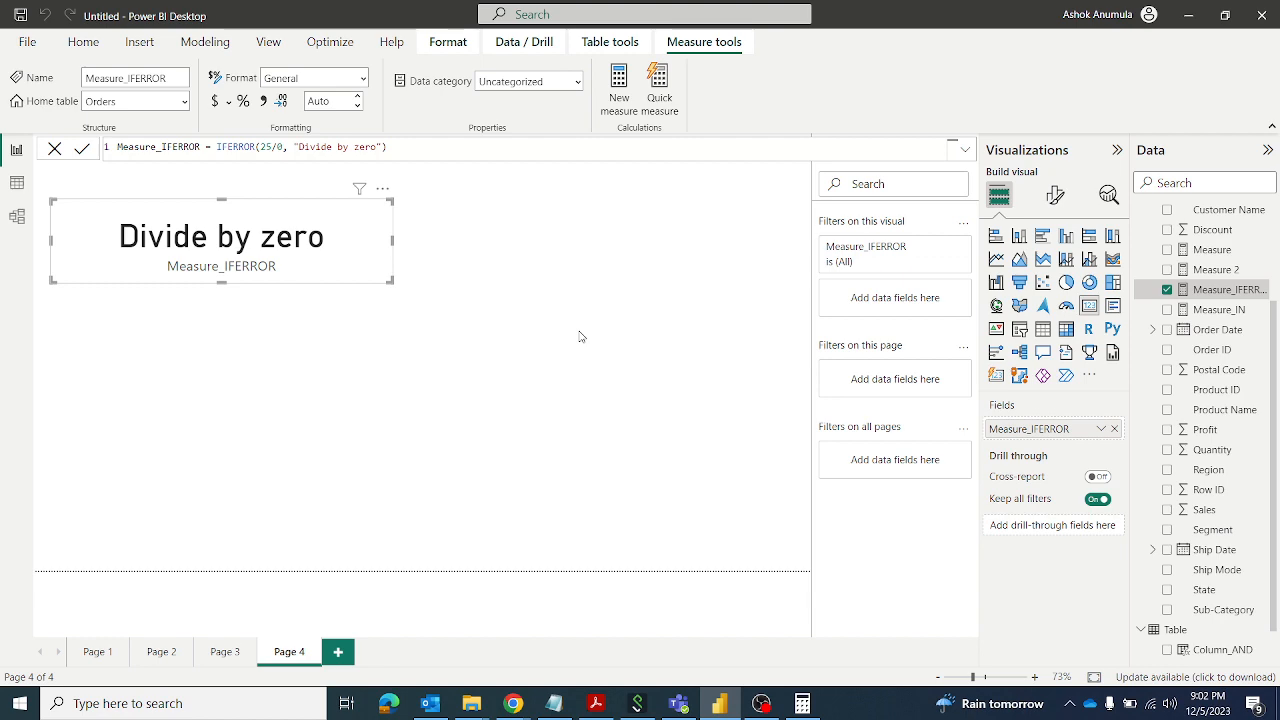
# - Add a new report page and consult the DAX Logical Functions list in the Power BI syllabus PDF in Acrobat Reader
pyautogui.click(338, 651)
pyautogui.click(595, 703)
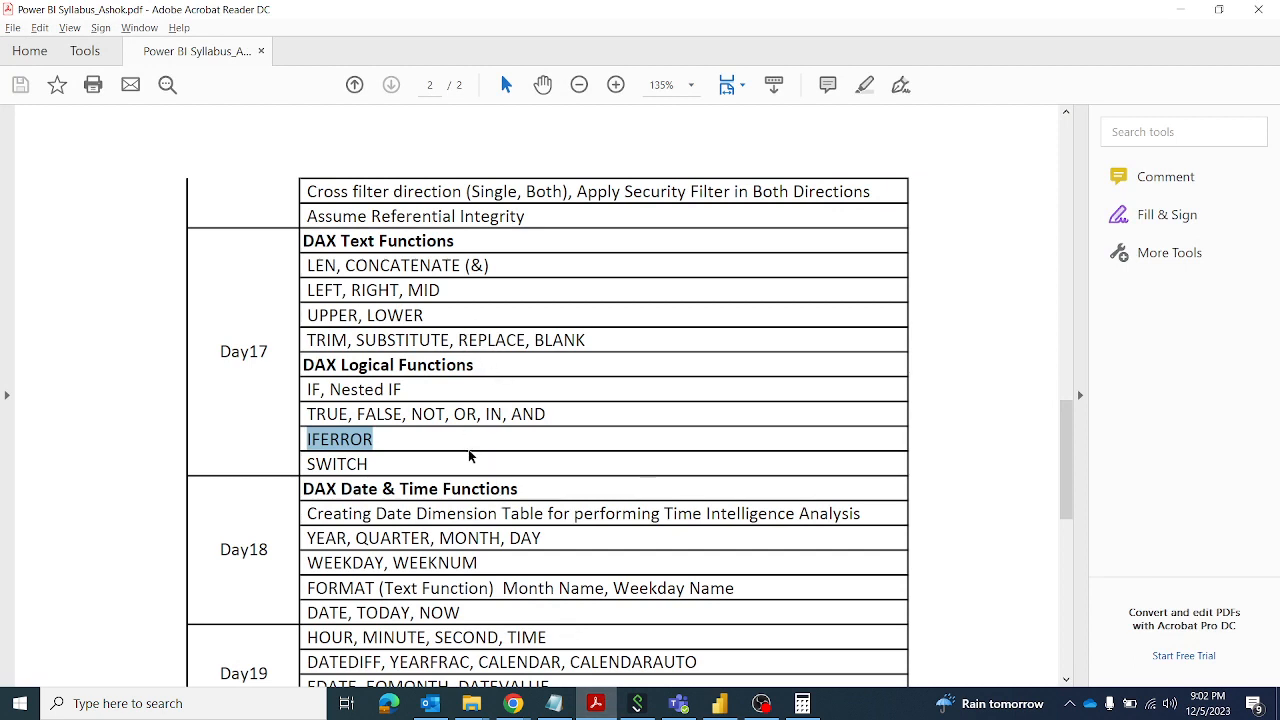
pyautogui.click(341, 389)
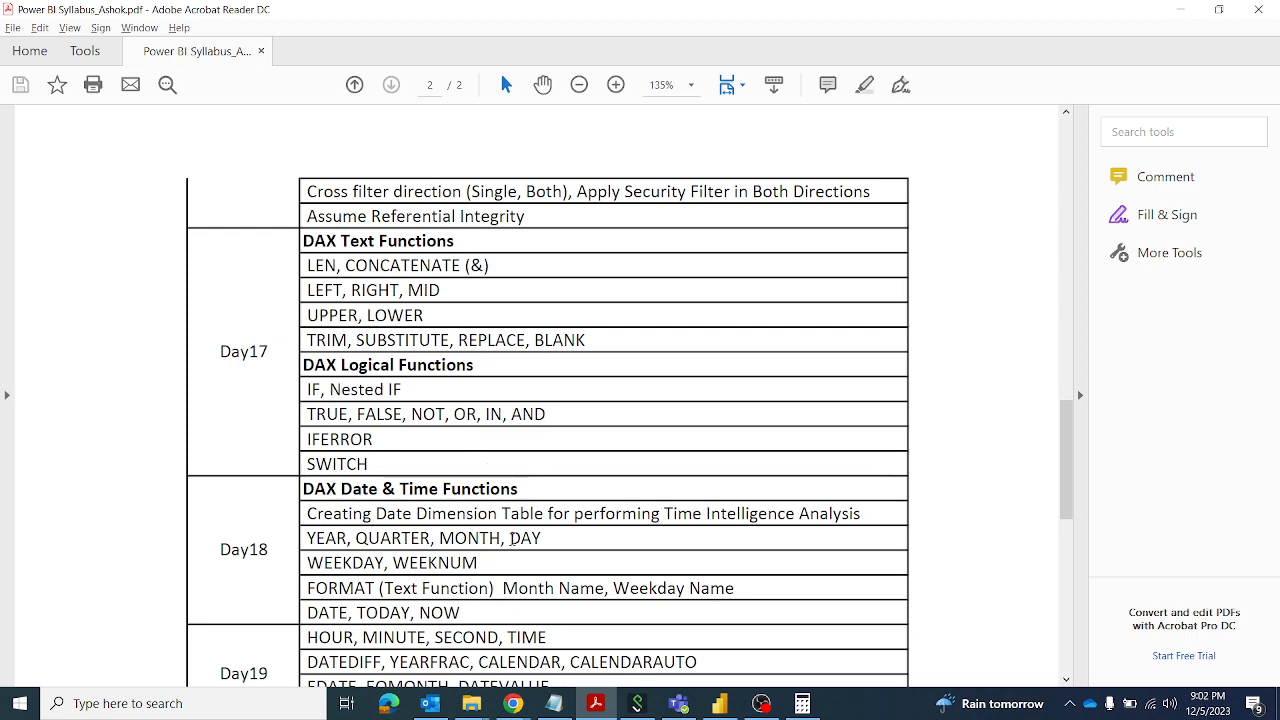
# - Open Nested_IF.txt from the Training folder in Notepad++ and review its nested IF formula for age groups
pyautogui.moveTo(484, 710)
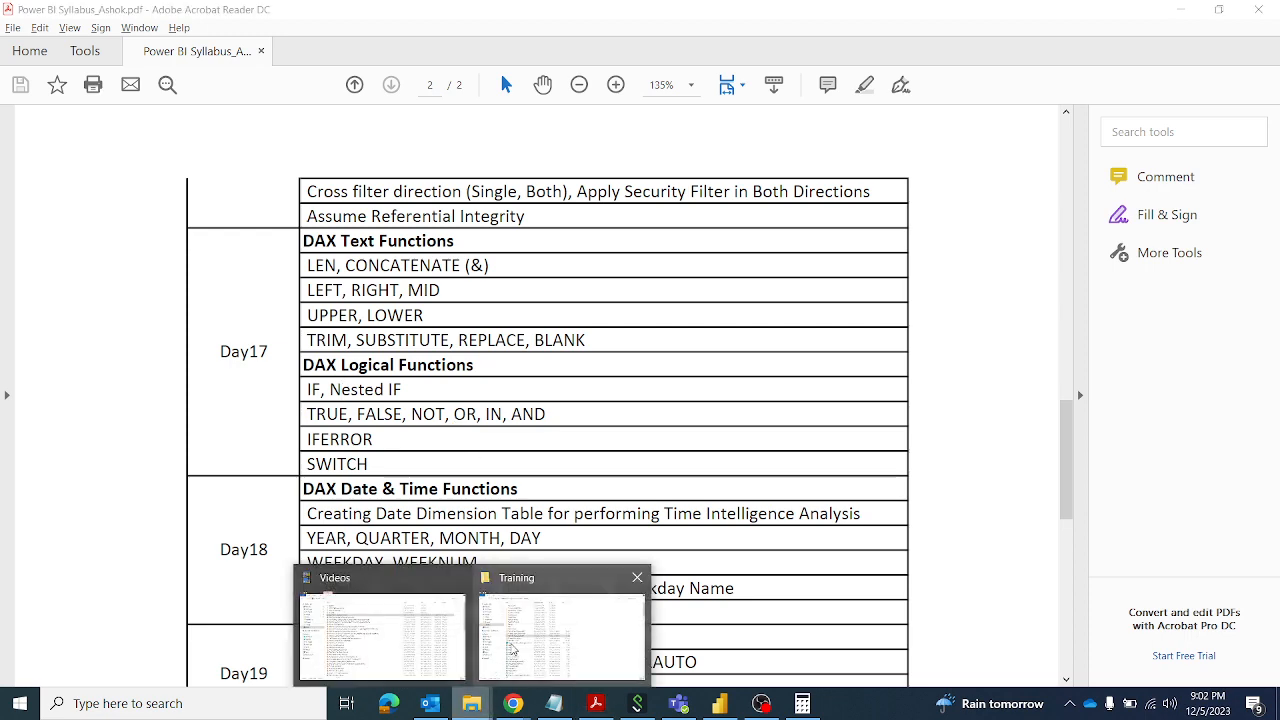
pyautogui.click(514, 648)
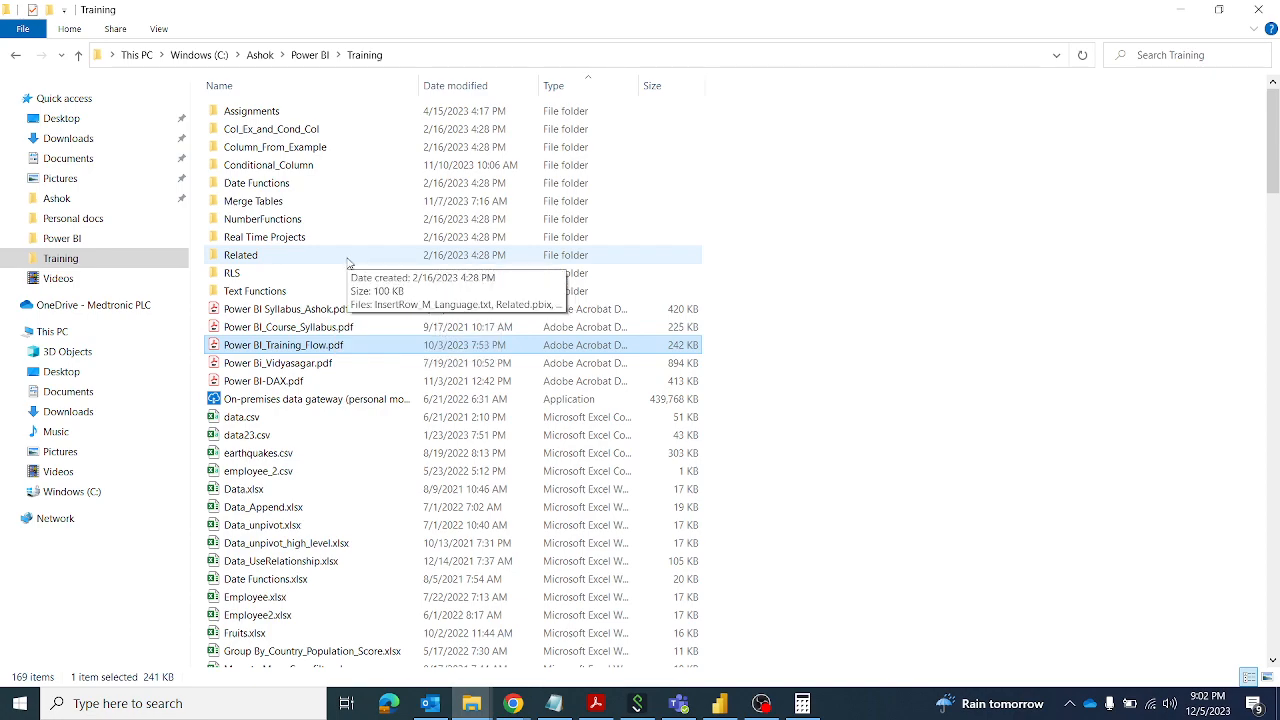
pyautogui.scroll(-15, 370, 400)
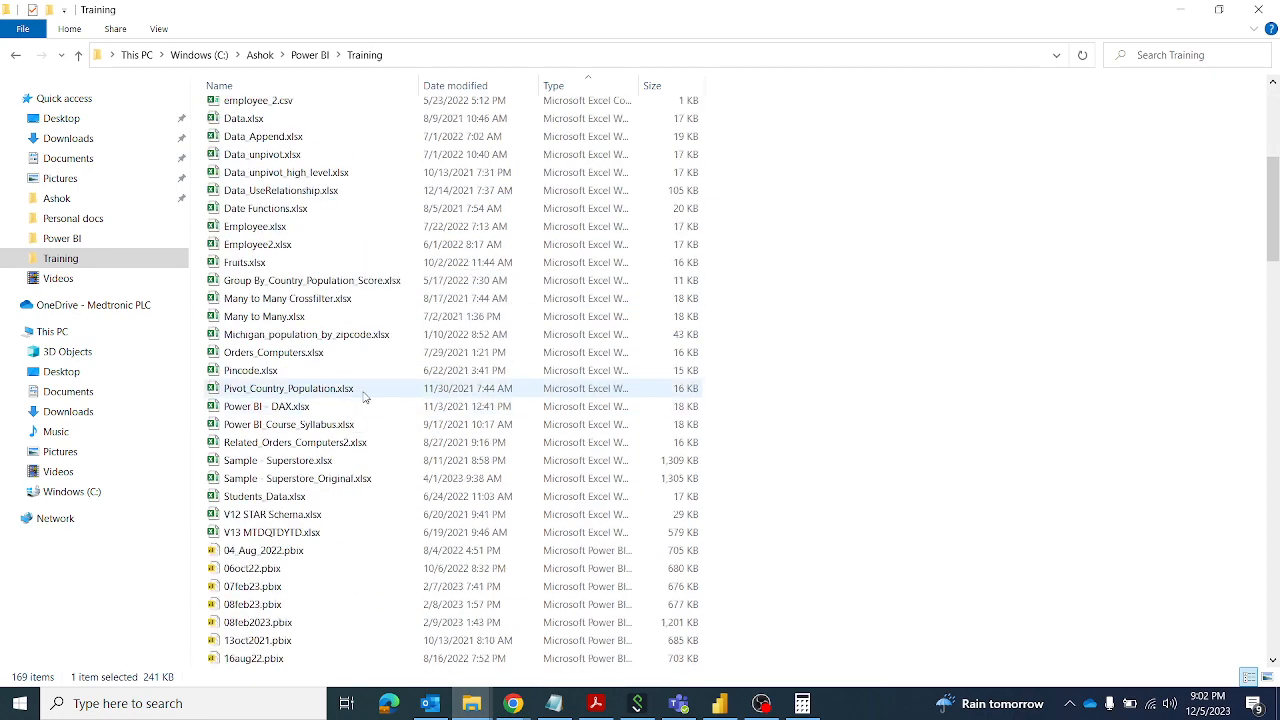
pyautogui.scroll(-20, 391, 471)
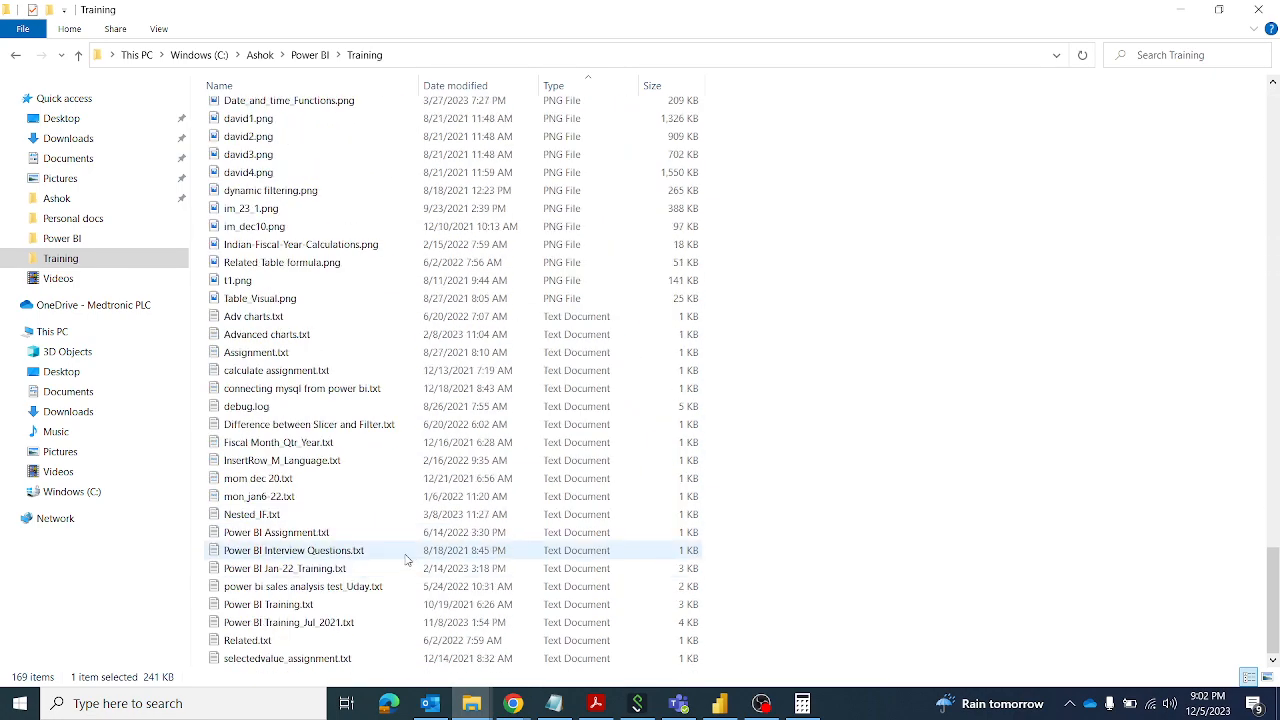
pyautogui.rightClick(238, 518)
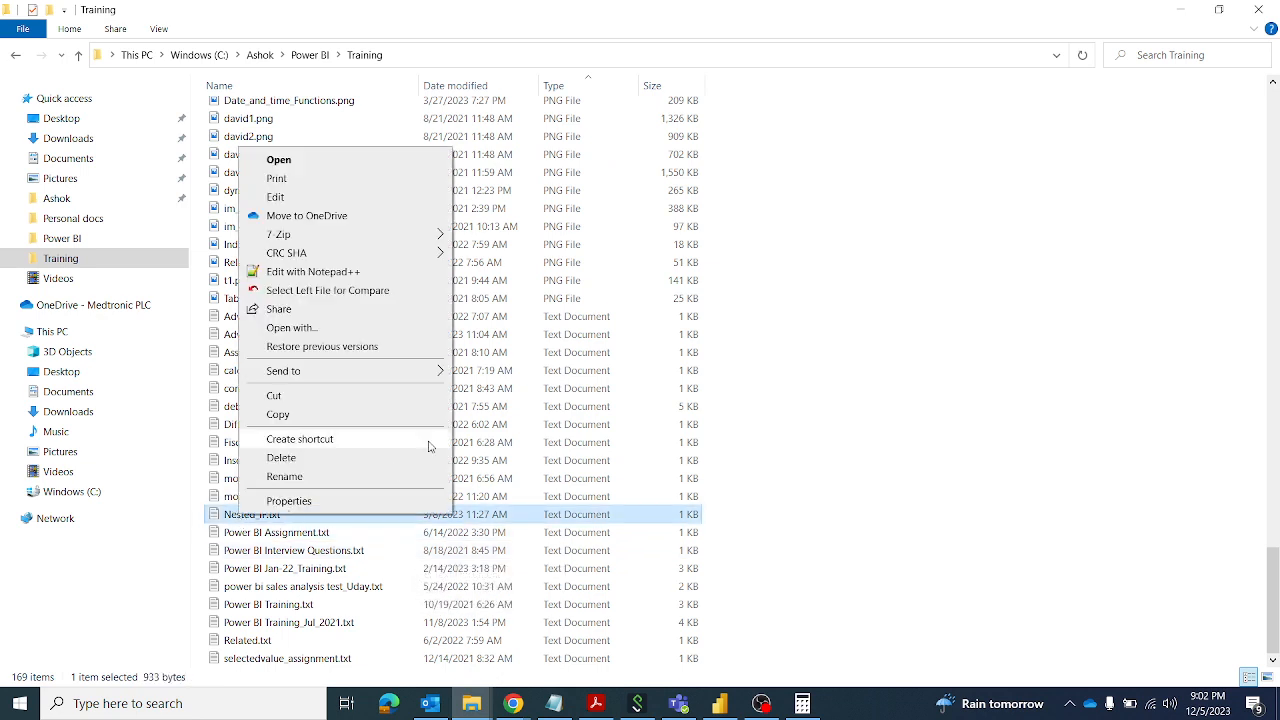
pyautogui.click(390, 272)
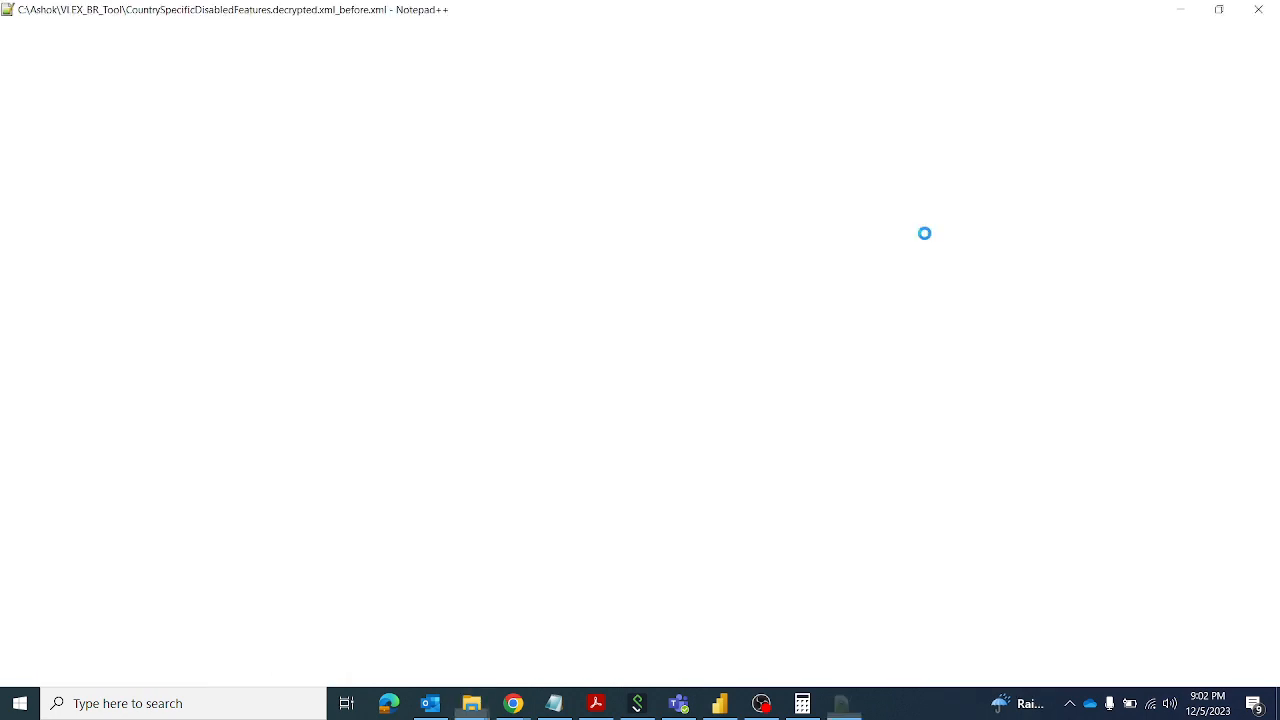
pyautogui.click(926, 234)
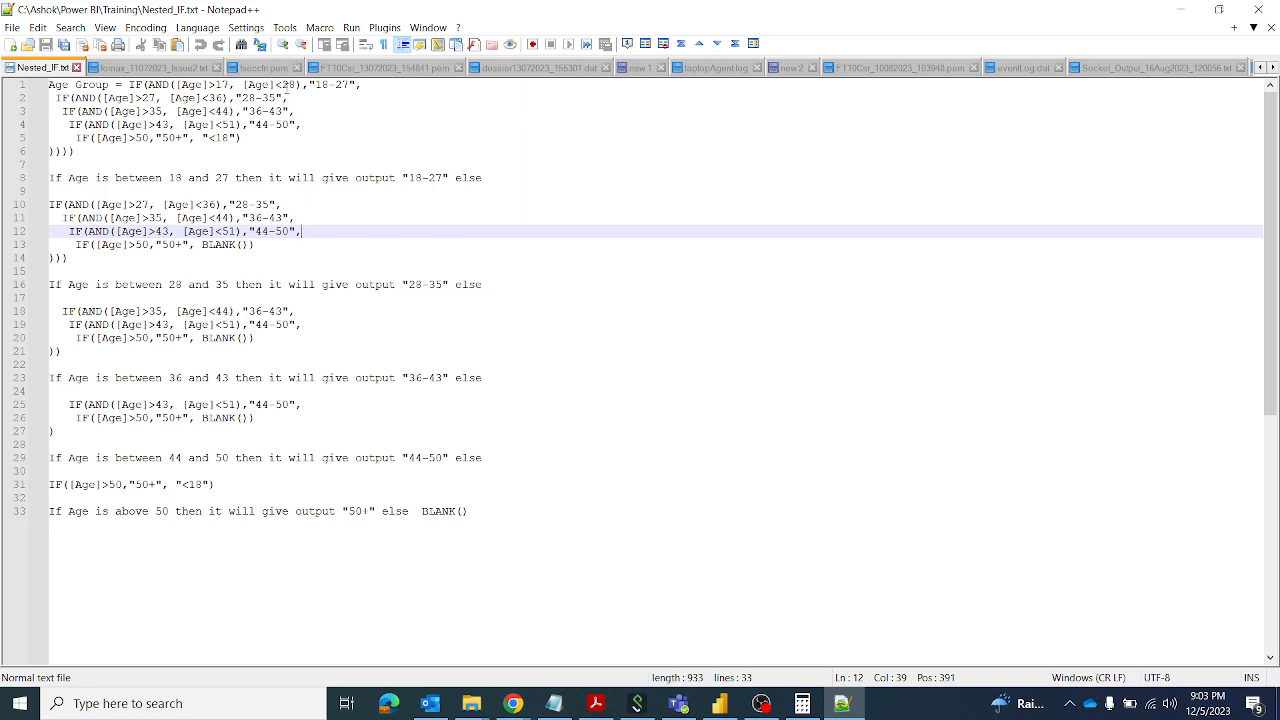
pyautogui.hotkey('ctrl', 'Tab')
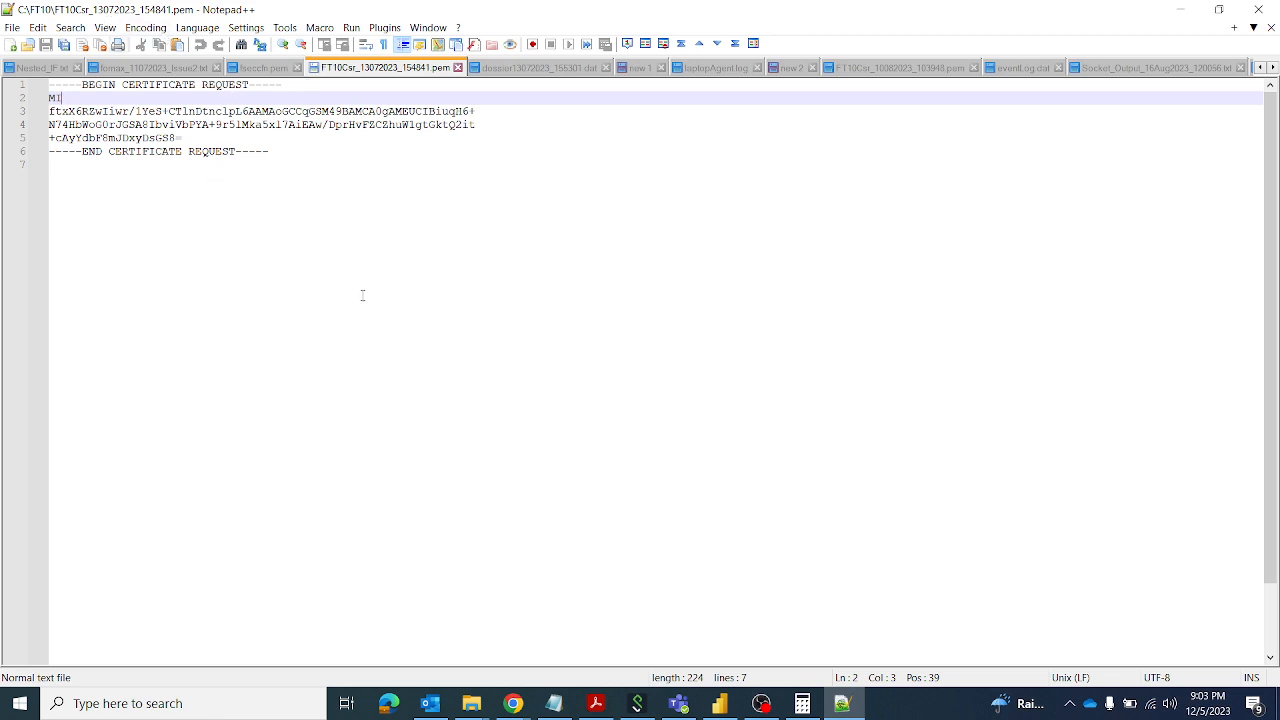
pyautogui.click(272, 68)
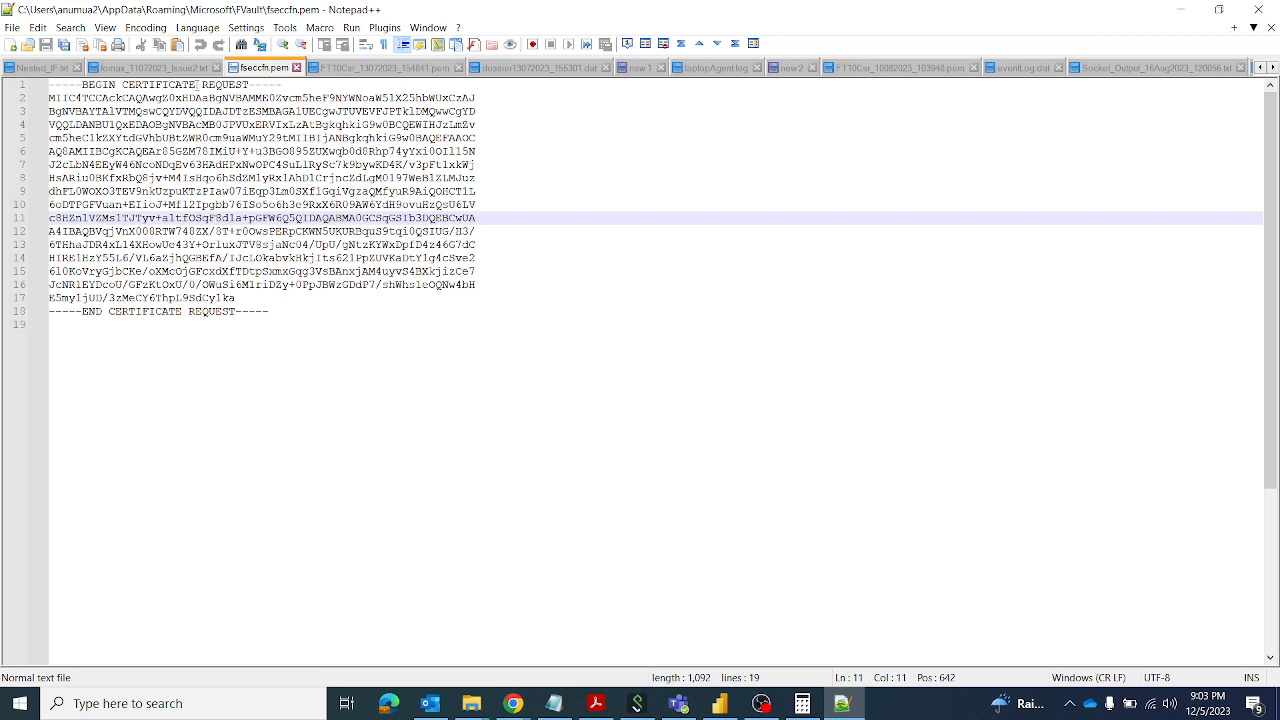
pyautogui.click(45, 68)
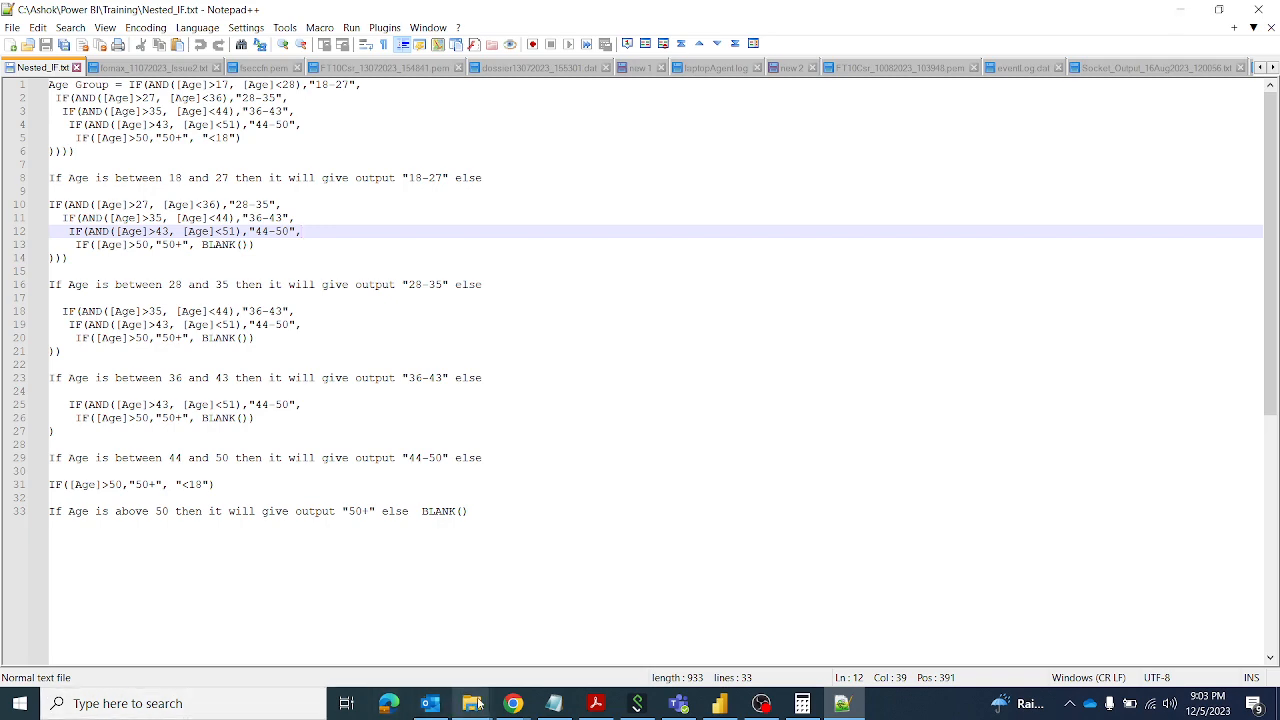
# - Switch back to Power BI Desktop and start a manually entered table with its first column named Age
pyautogui.click(724, 705)
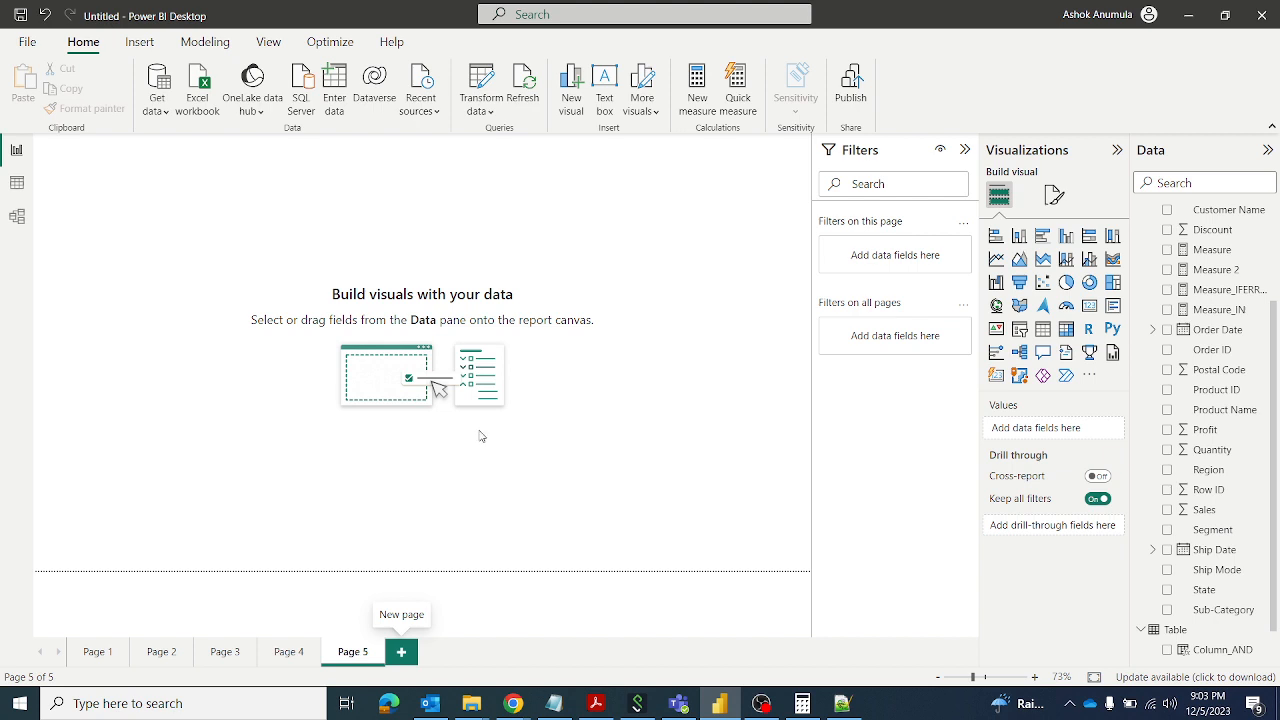
pyautogui.click(339, 86)
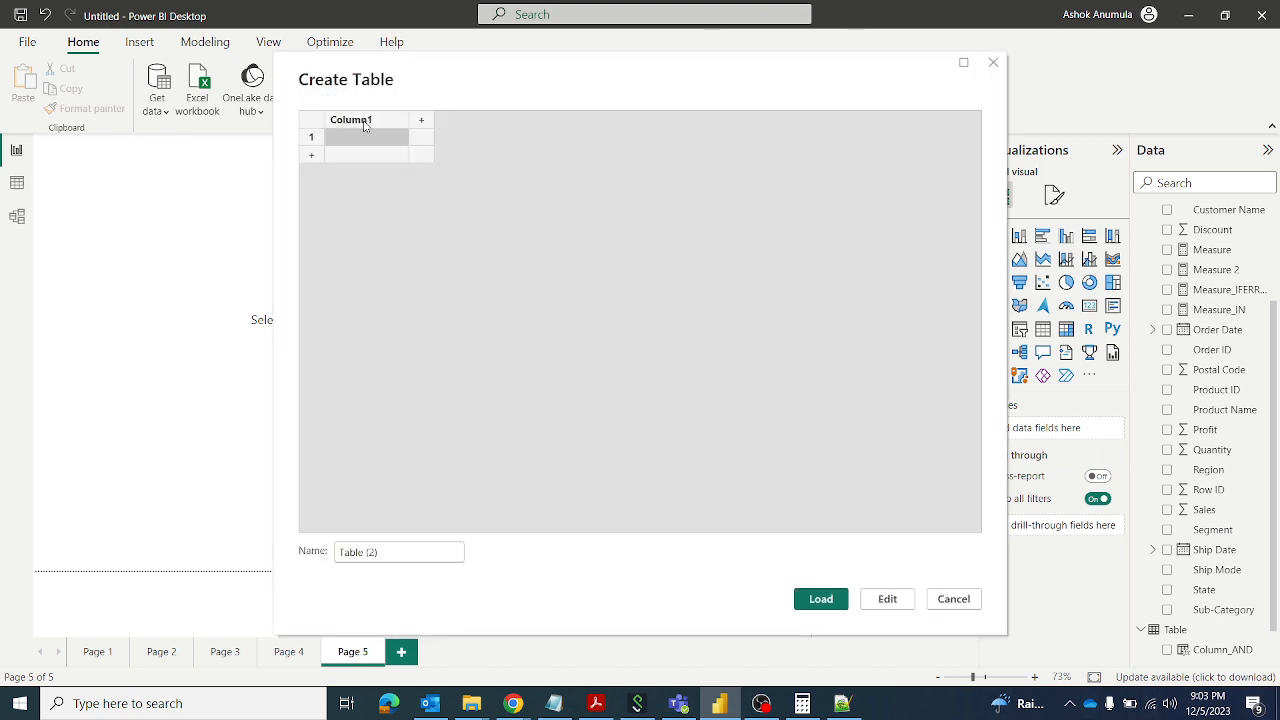
pyautogui.doubleClick(365, 124)
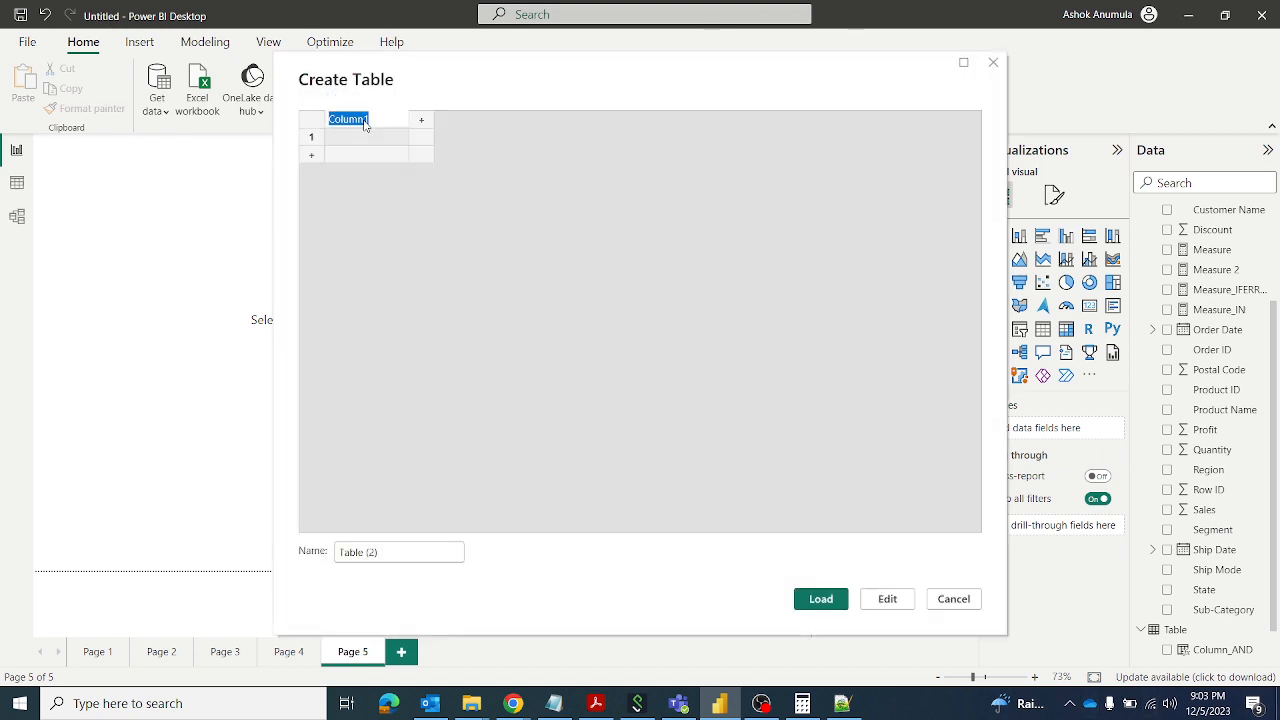
pyautogui.write('Age')
# - Enter the ages 19, 24 and 35 in the first three rows of the Age column
pyautogui.click(368, 142)
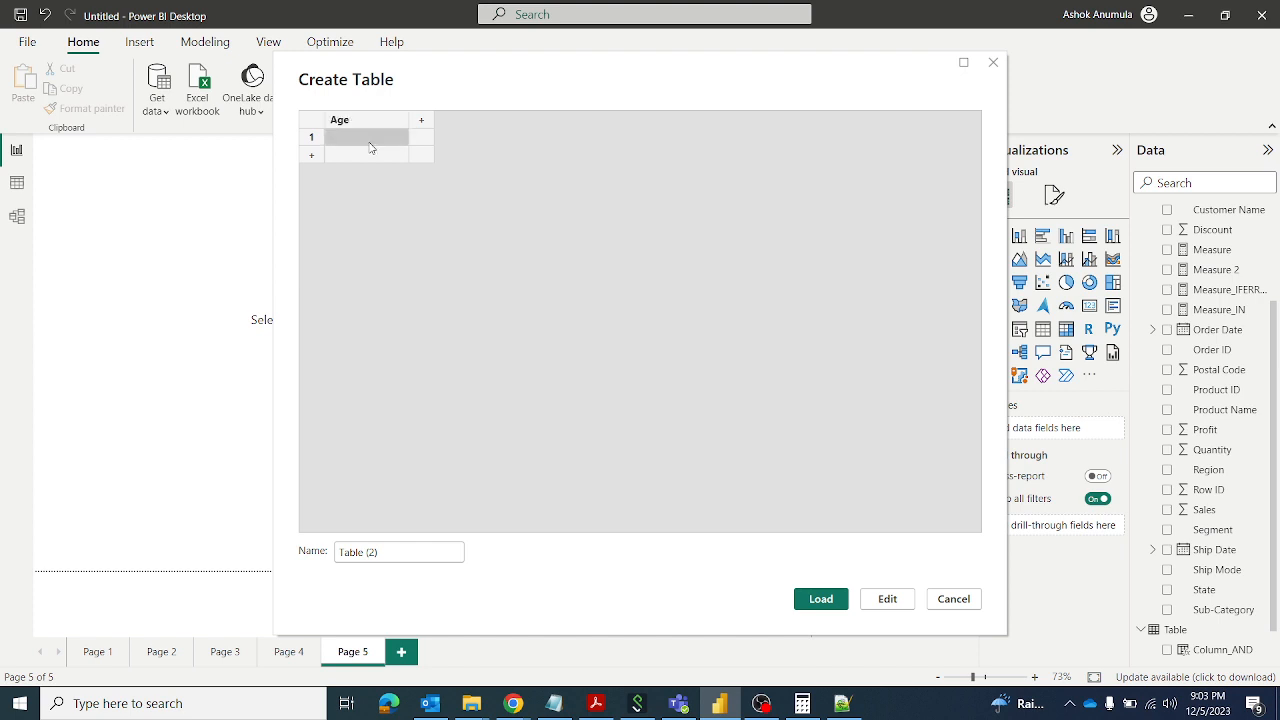
pyautogui.write('19')
pyautogui.click(376, 158)
pyautogui.write('7')
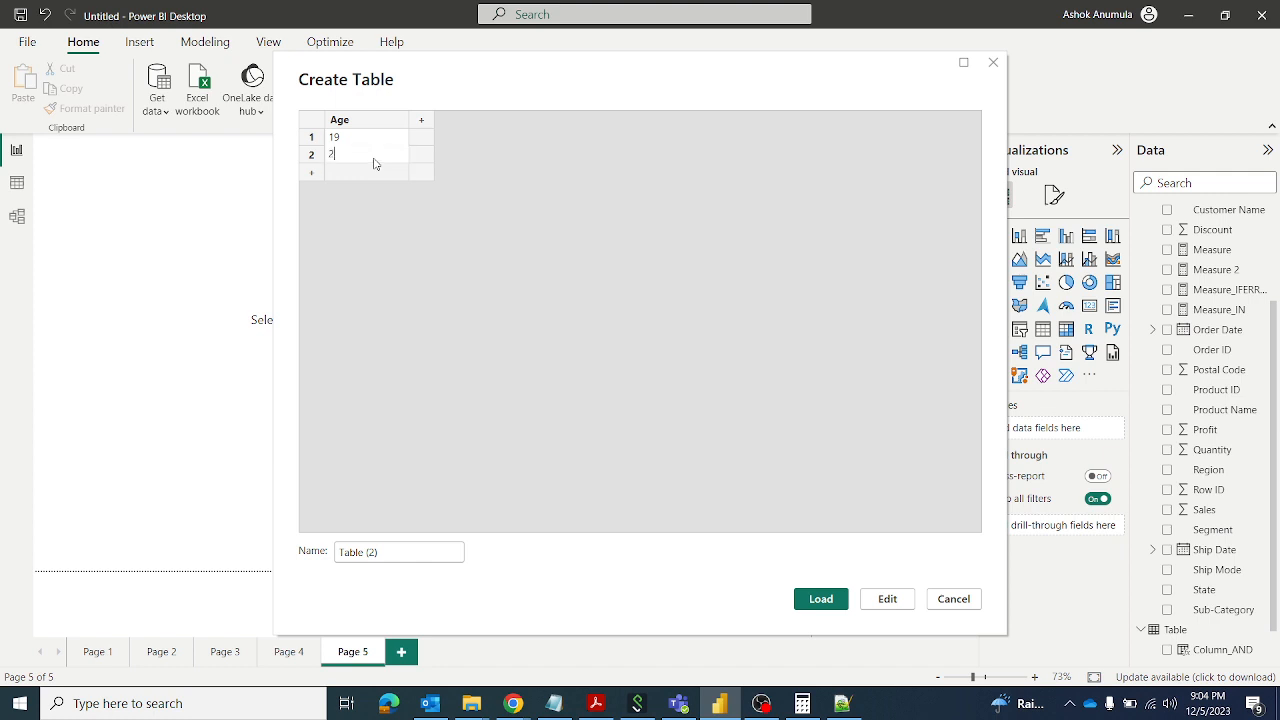
pyautogui.write('4')
pyautogui.click(368, 174)
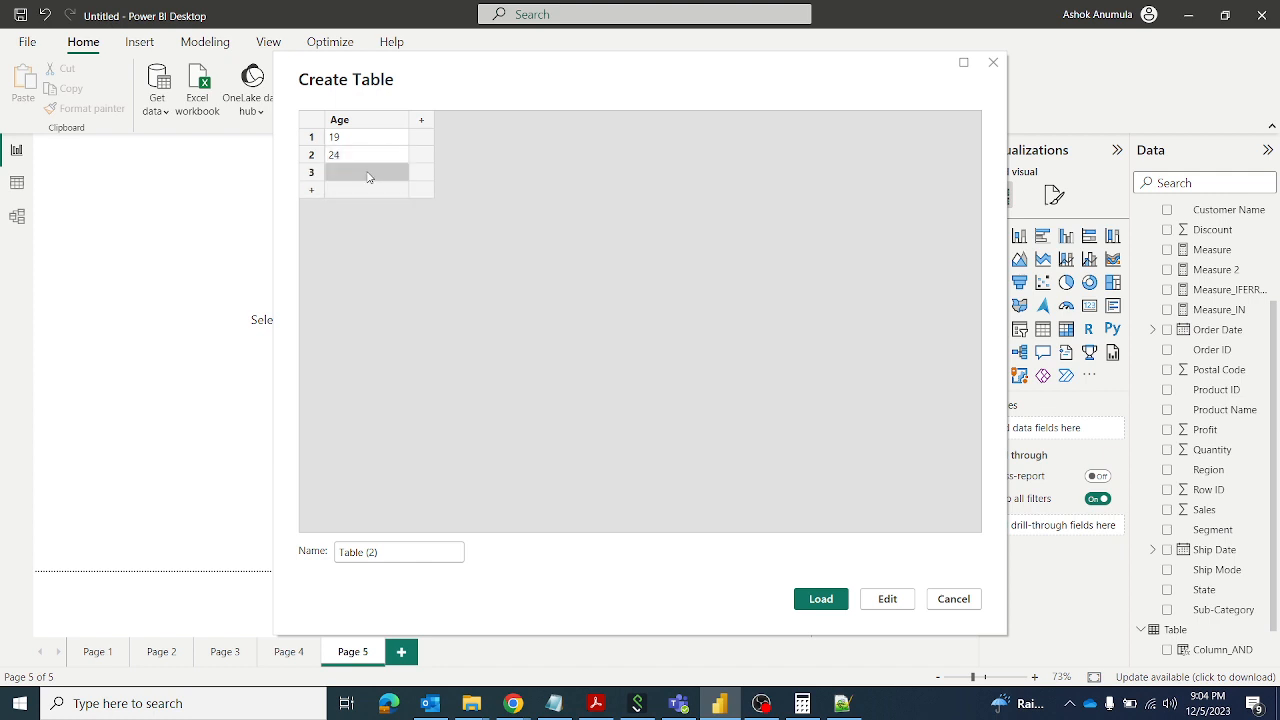
pyautogui.write('7')
pyautogui.write('5')
pyautogui.click(368, 205)
# - Enter the ages 48, 59, 65, 72 and 85 in rows 4 to 8 of the Age column
pyautogui.click(365, 192)
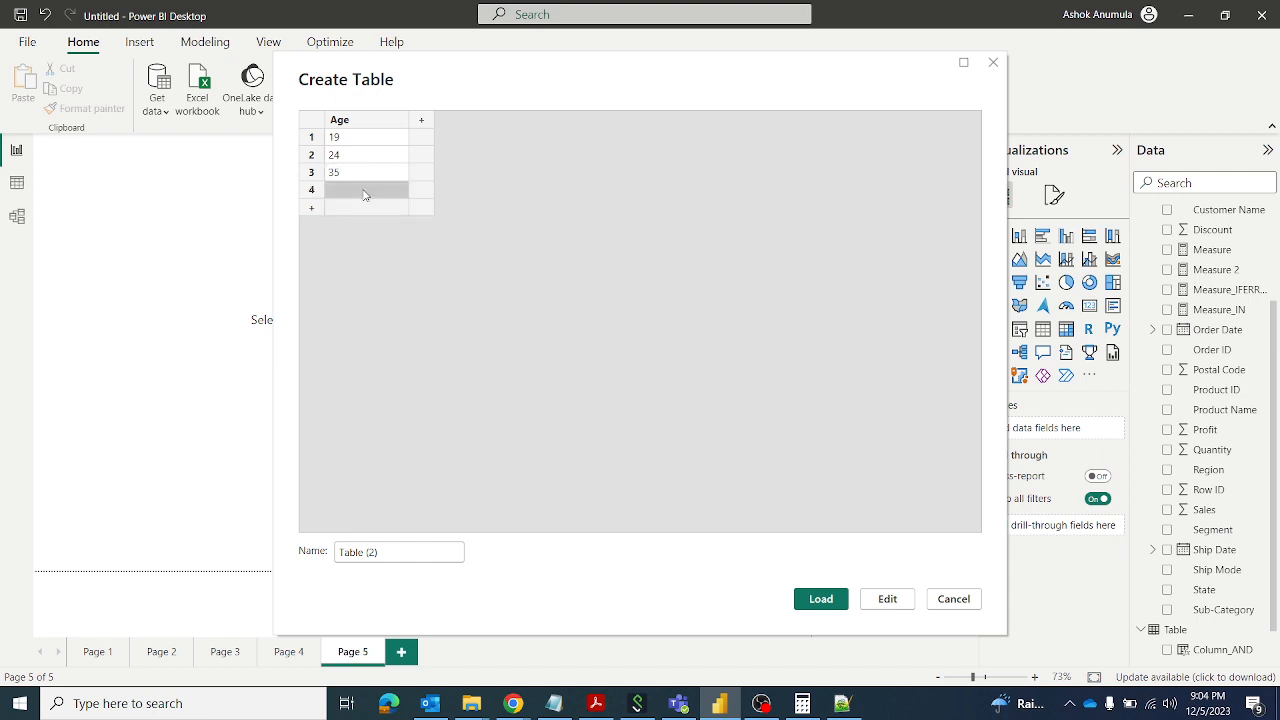
pyautogui.write('48')
pyautogui.click(336, 212)
pyautogui.write('59')
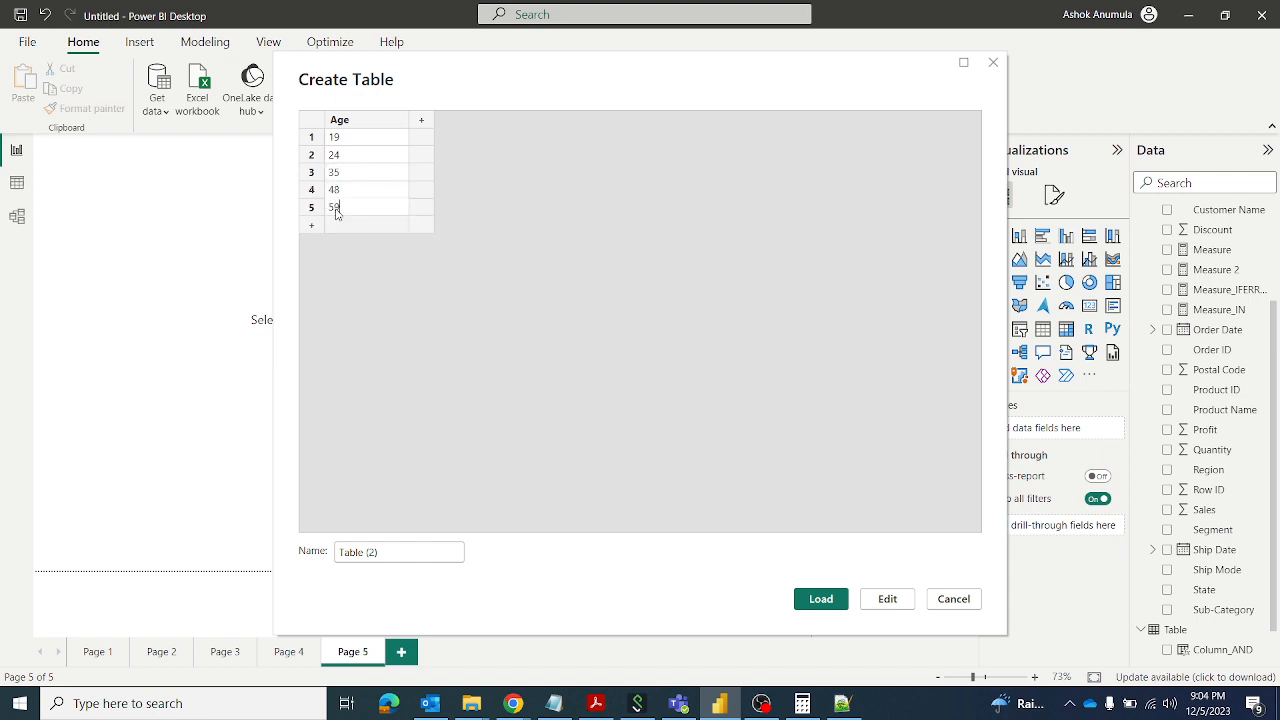
pyautogui.click(340, 226)
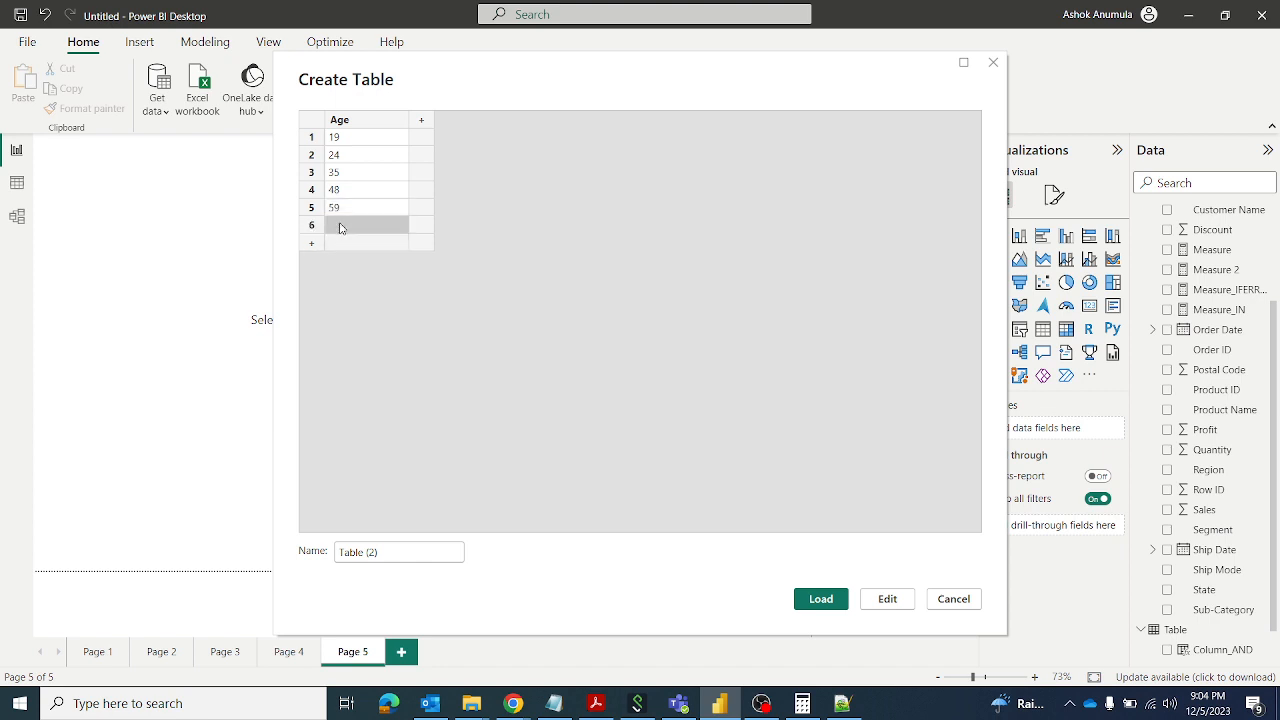
pyautogui.write('65')
pyautogui.click(350, 242)
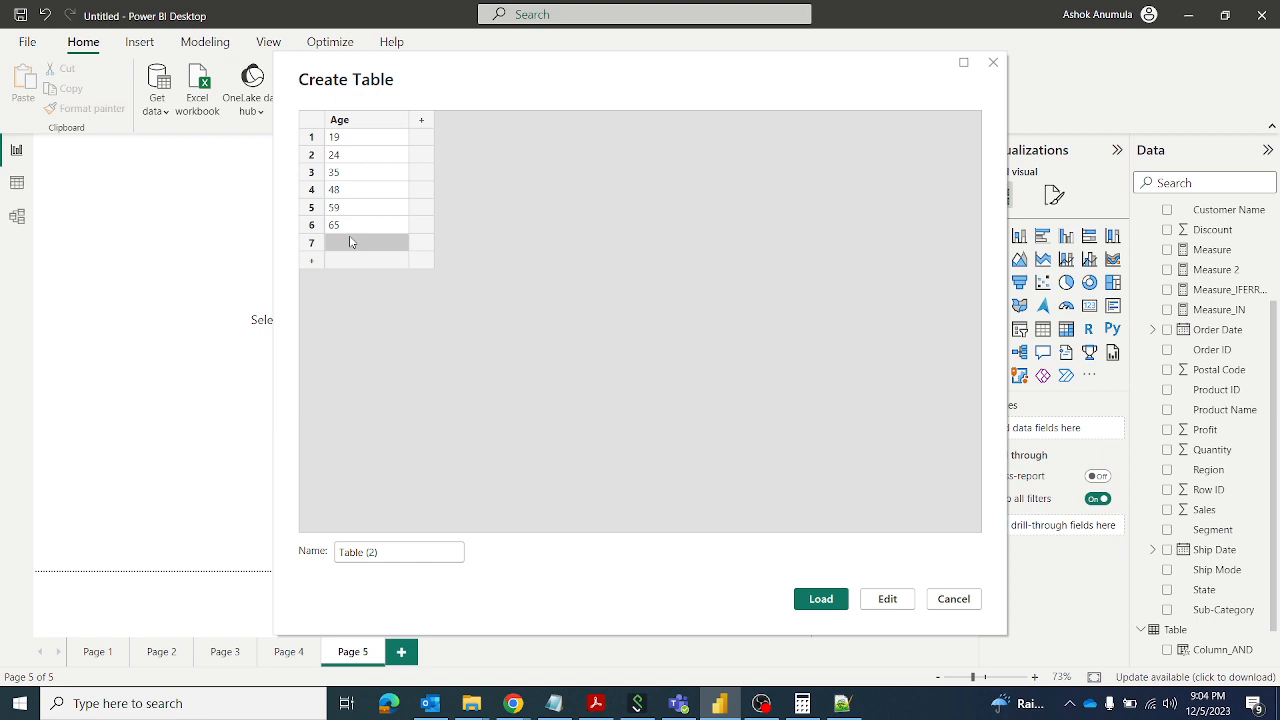
pyautogui.write('72')
pyautogui.click(337, 260)
pyautogui.write('8')
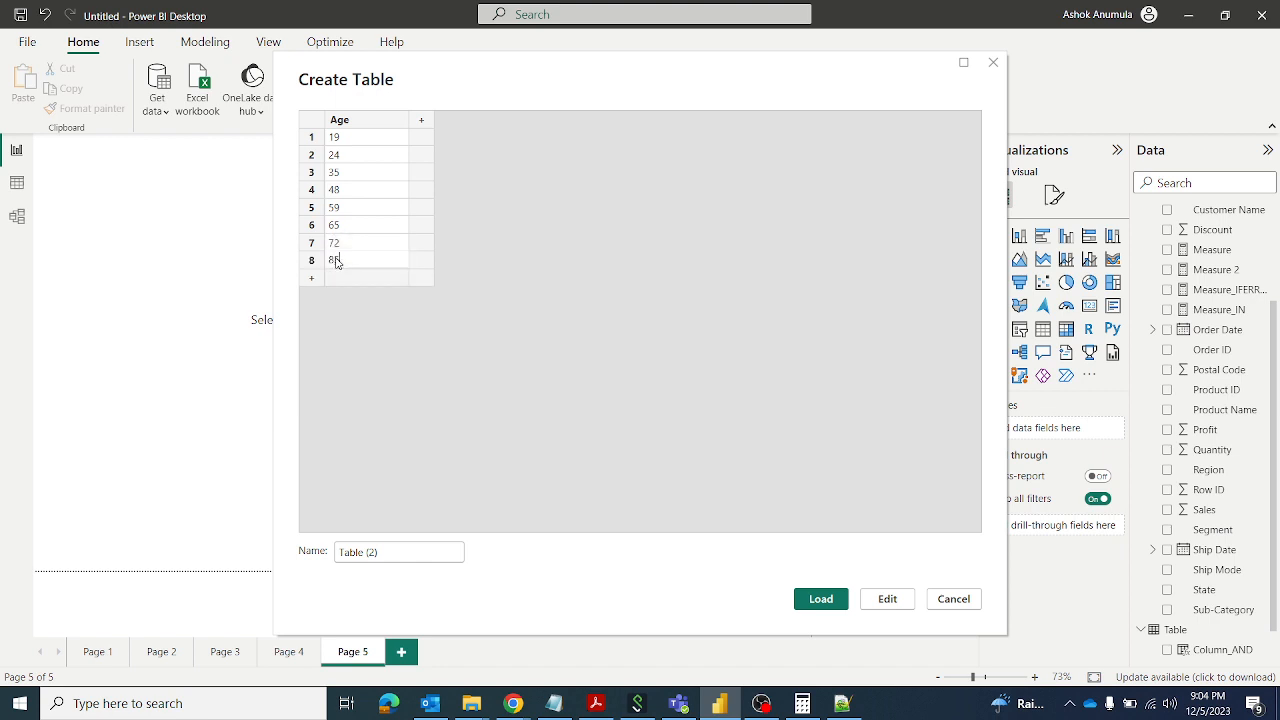
pyautogui.write('5')
# - Name the new table Age_Table and load it into the model
pyautogui.click(381, 552)
pyautogui.moveTo(381, 552); pyautogui.dragTo(320, 557)
pyautogui.write('Age')
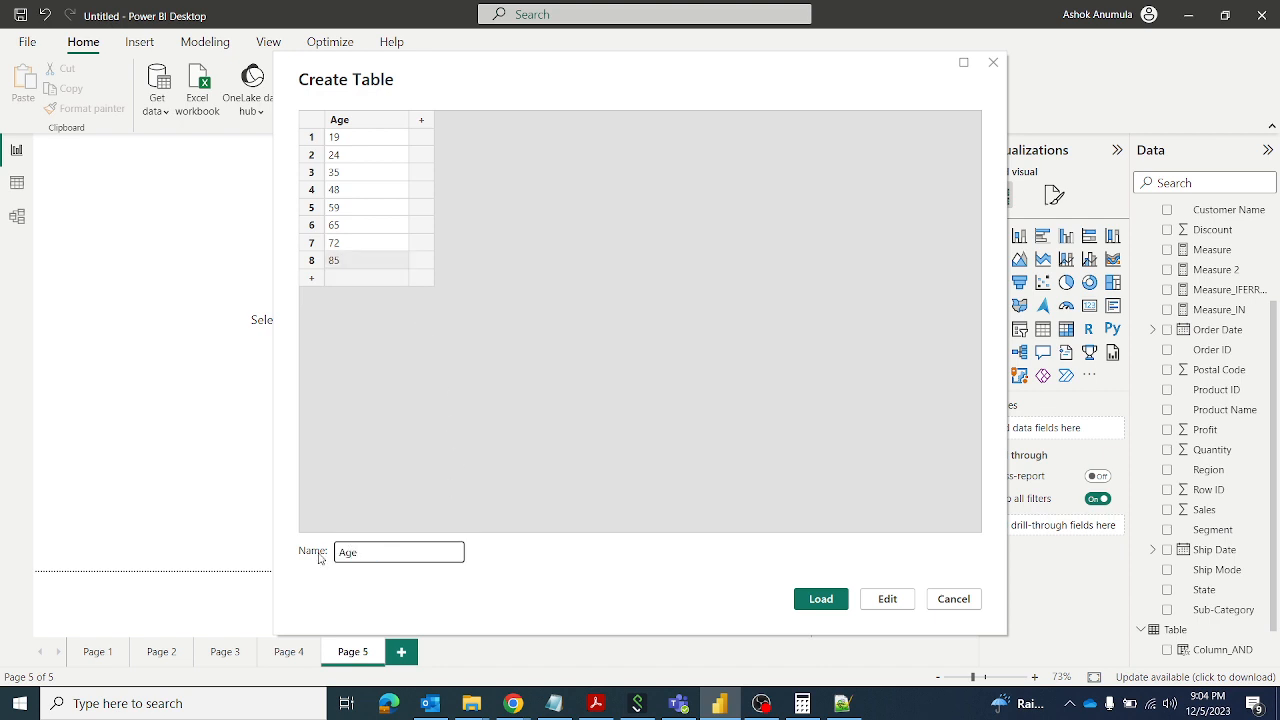
pyautogui.write('_Table')
pyautogui.click(821, 599)
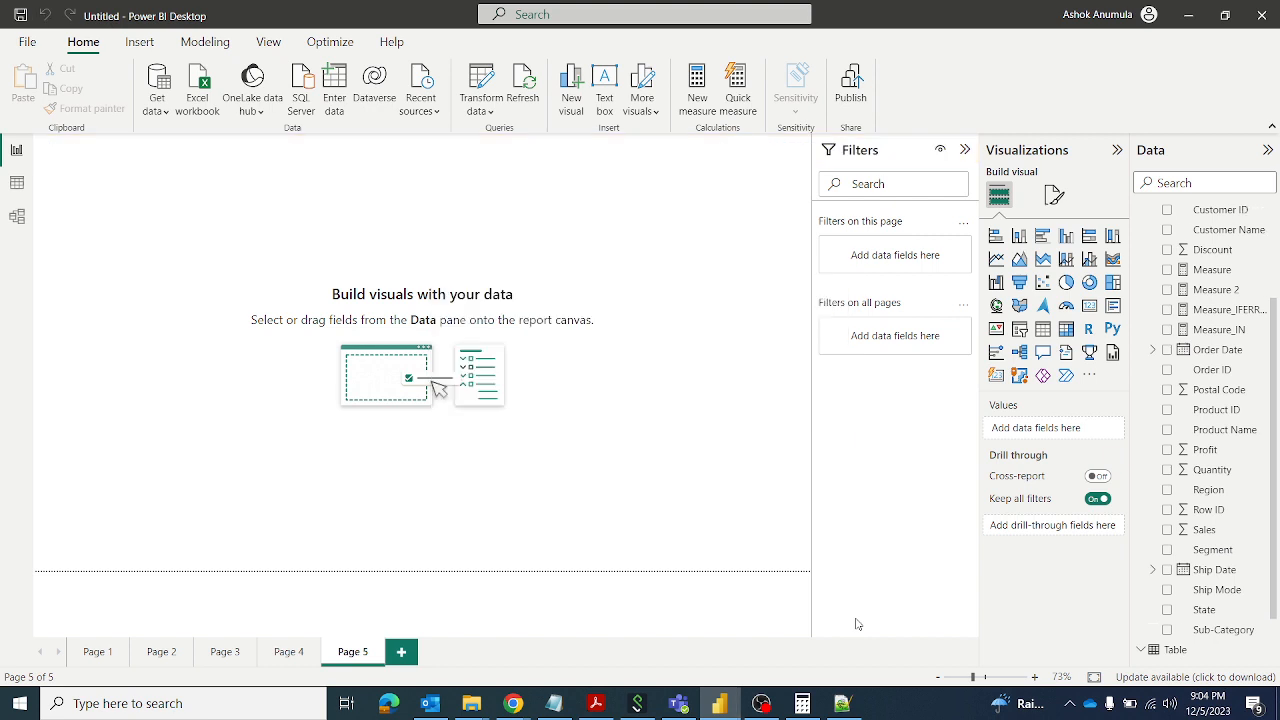
# - Collapse the Orders and Table field lists and display the rows of Age_Table in the data view
pyautogui.scroll(3, 1180, 345)
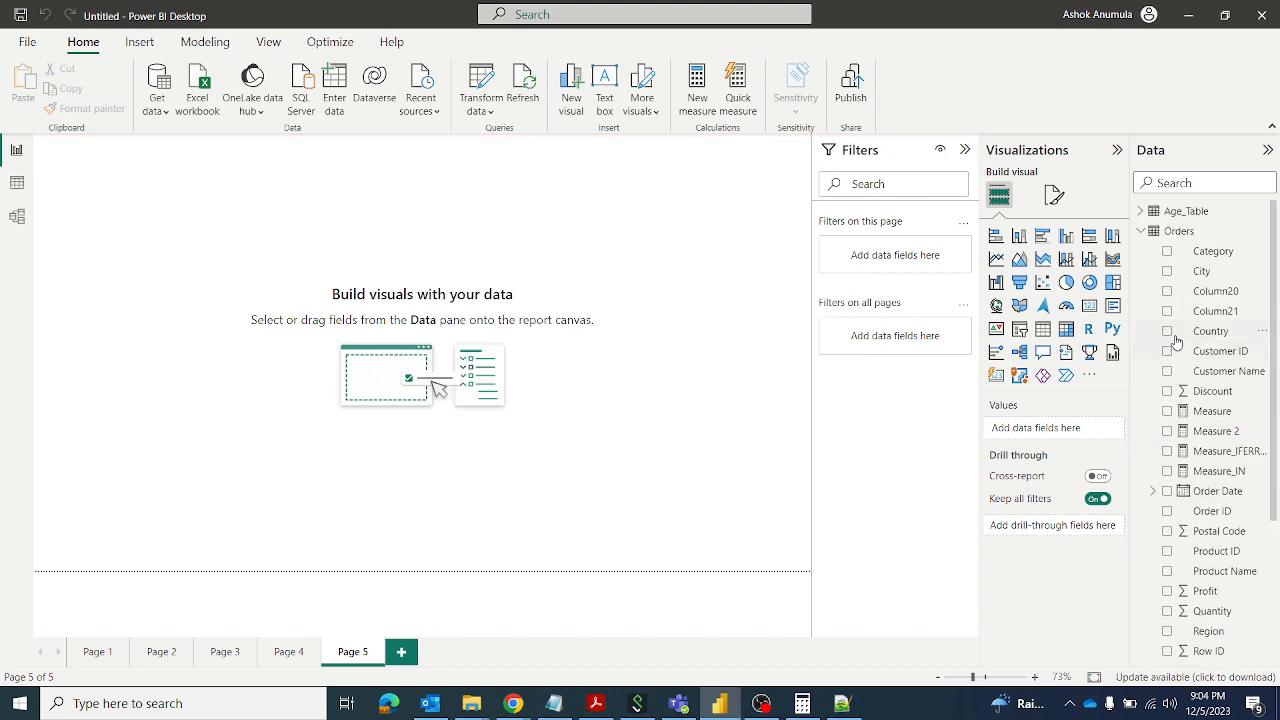
pyautogui.click(1141, 231)
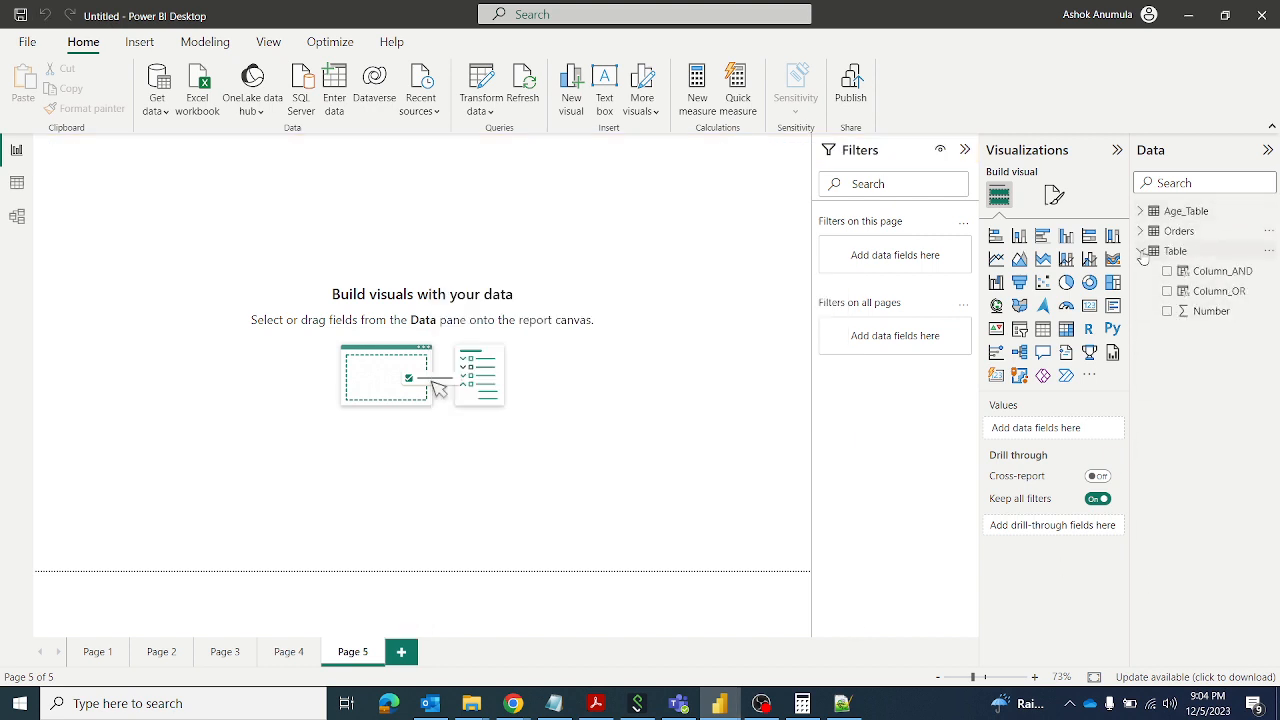
pyautogui.click(1141, 251)
pyautogui.click(16, 183)
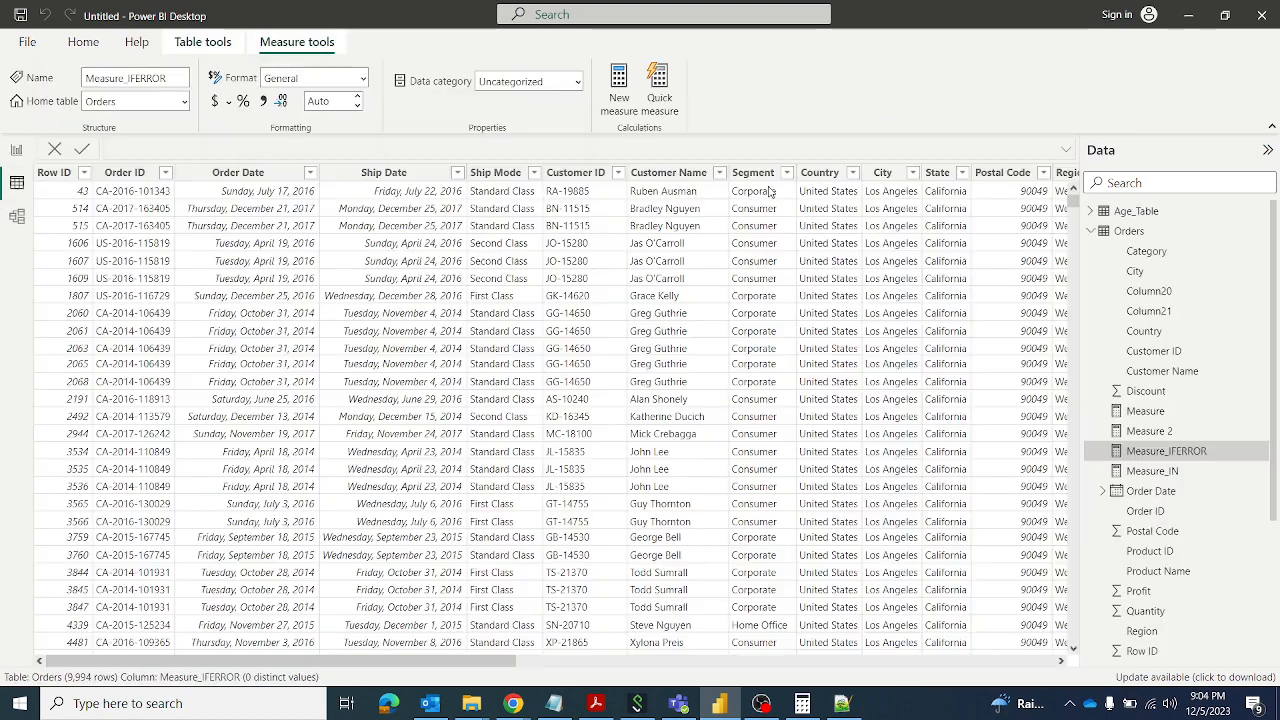
pyautogui.click(1106, 216)
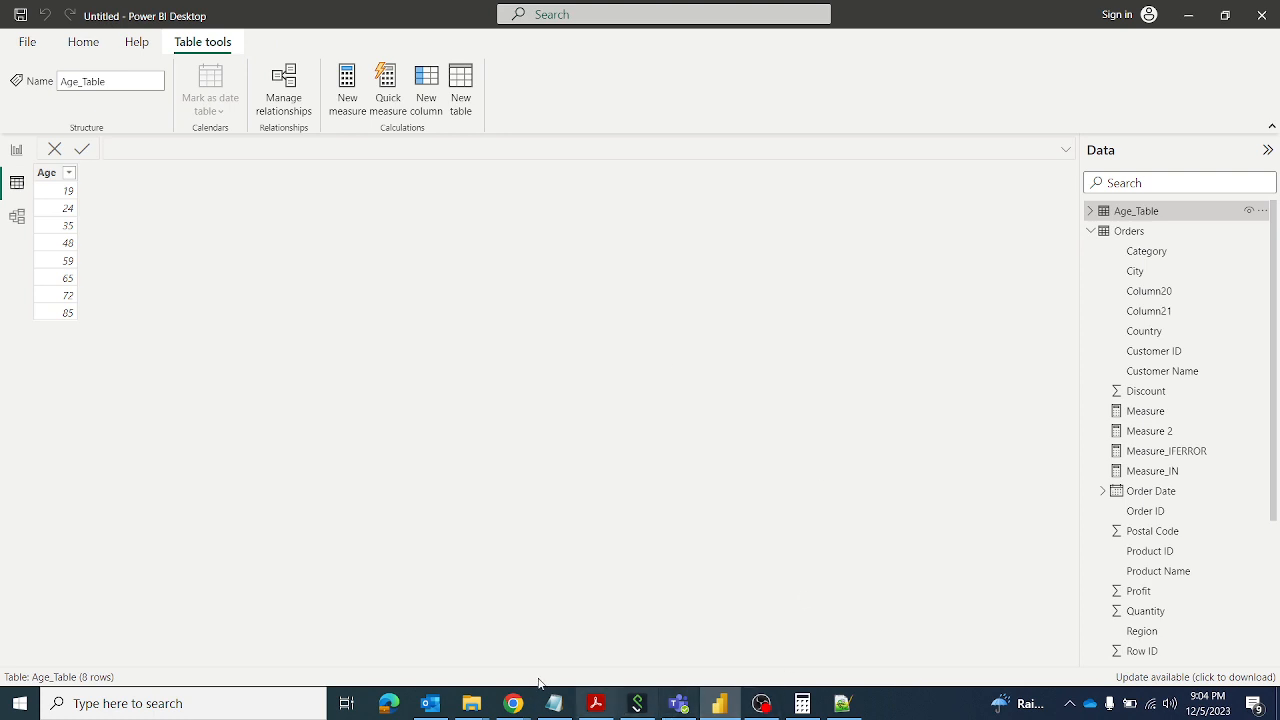
# - Open Nested_IF.txt from the Training folder in Notepad and maximize its window to read the Age Group formula
pyautogui.moveTo(483, 698)
pyautogui.click(562, 636)
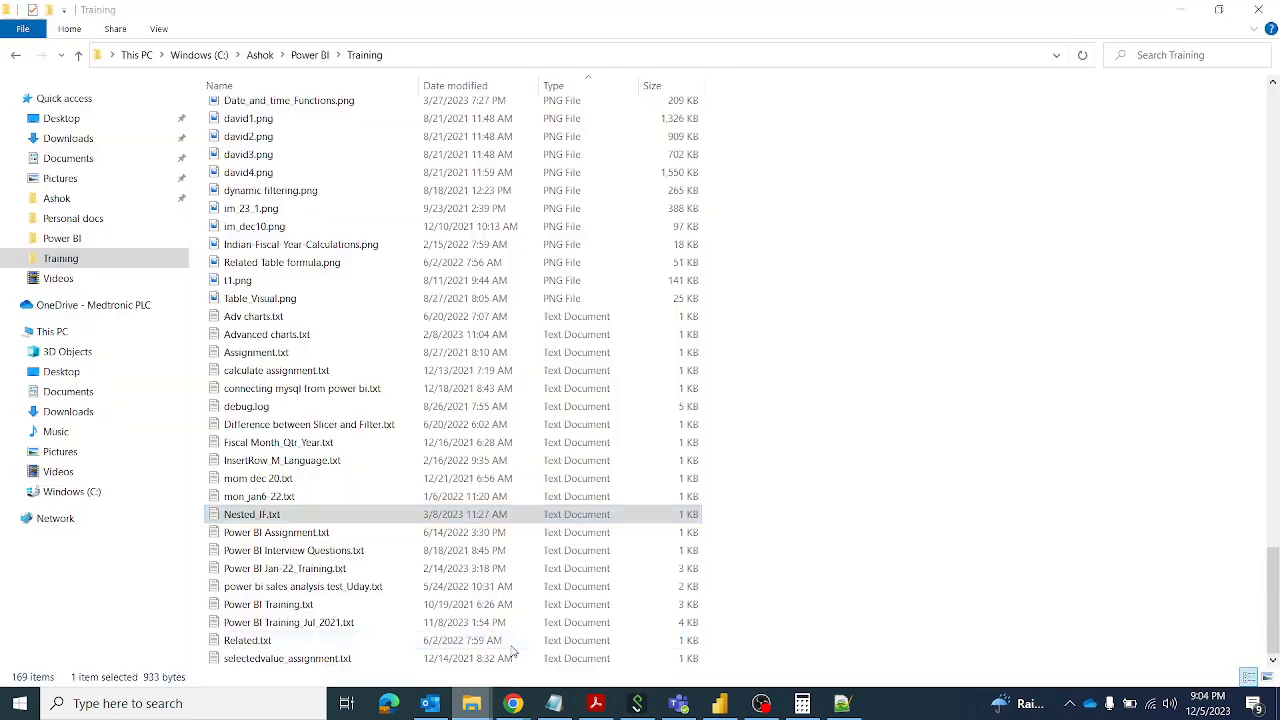
pyautogui.doubleClick(289, 519)
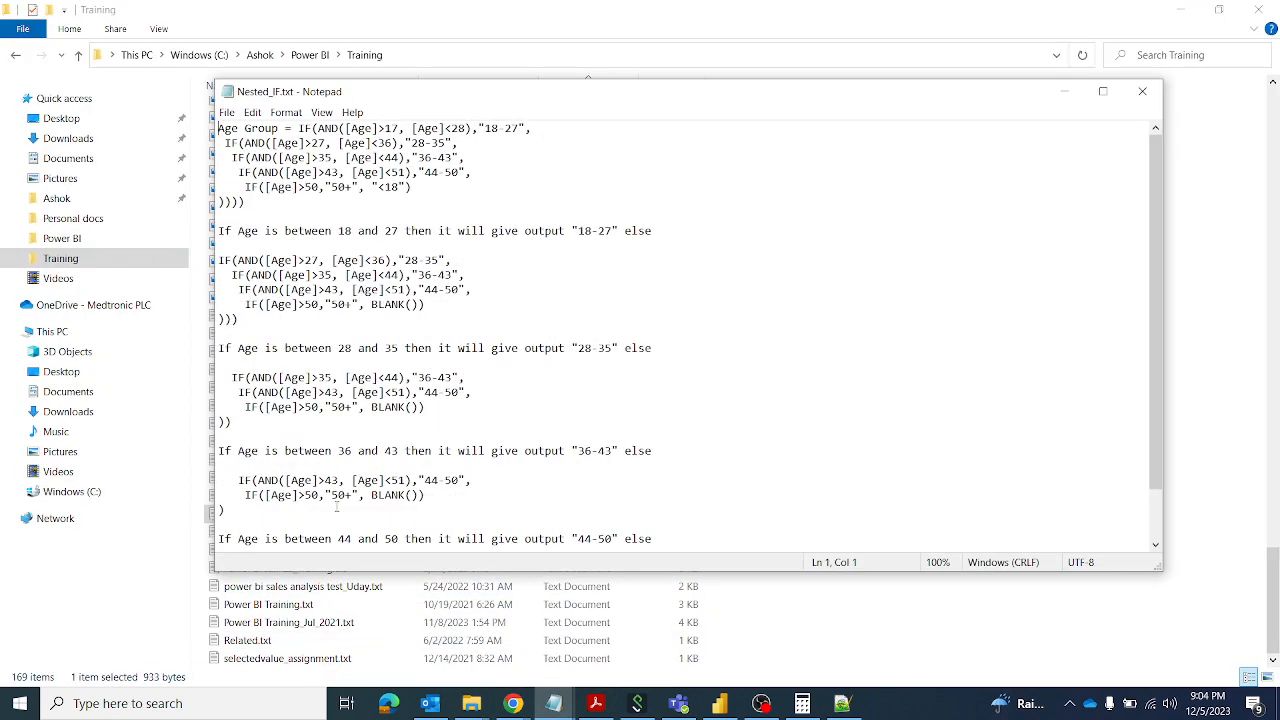
pyautogui.click(1103, 93)
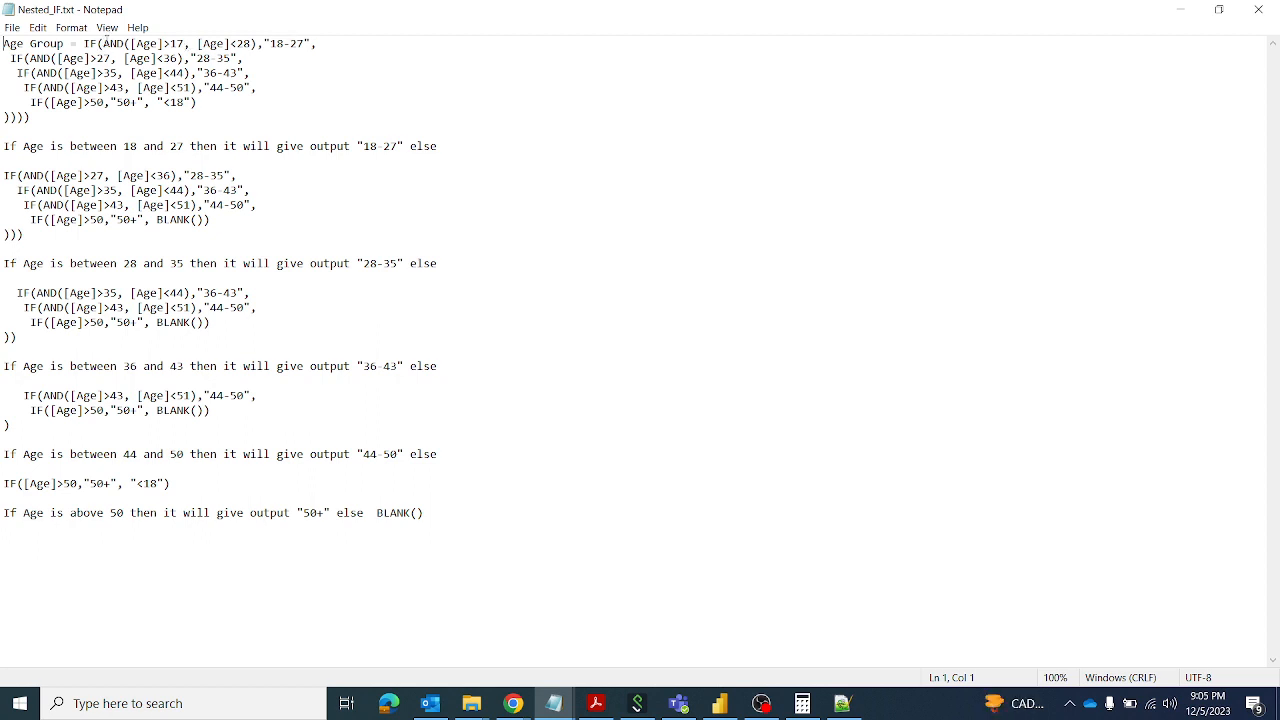
# - Examine the age conditions and output labels of the nested IF lines in the Age Group formula
pyautogui.moveTo(104, 44); pyautogui.dragTo(188, 44)
pyautogui.click(202, 44)
pyautogui.moveTo(254, 44); pyautogui.dragTo(237, 44)
pyautogui.moveTo(104, 44); pyautogui.dragTo(312, 44)
pyautogui.click(151, 43)
pyautogui.tripleClick(318, 53)
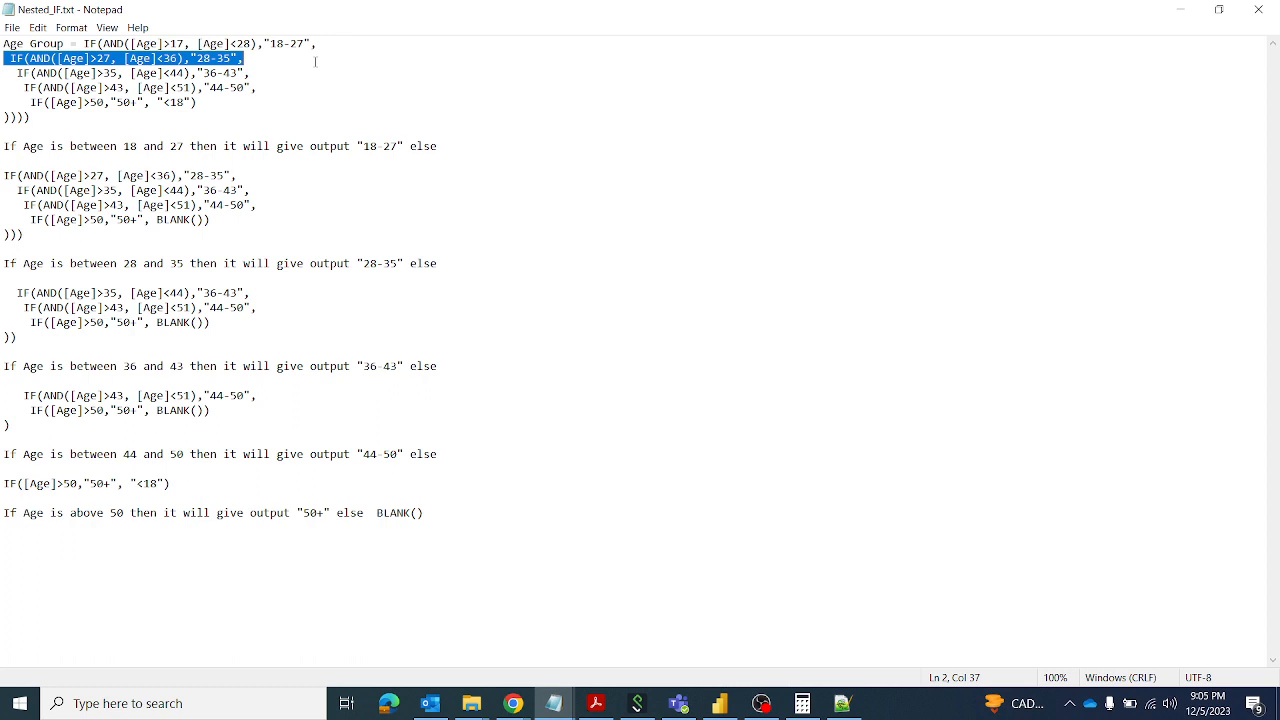
pyautogui.click(255, 67)
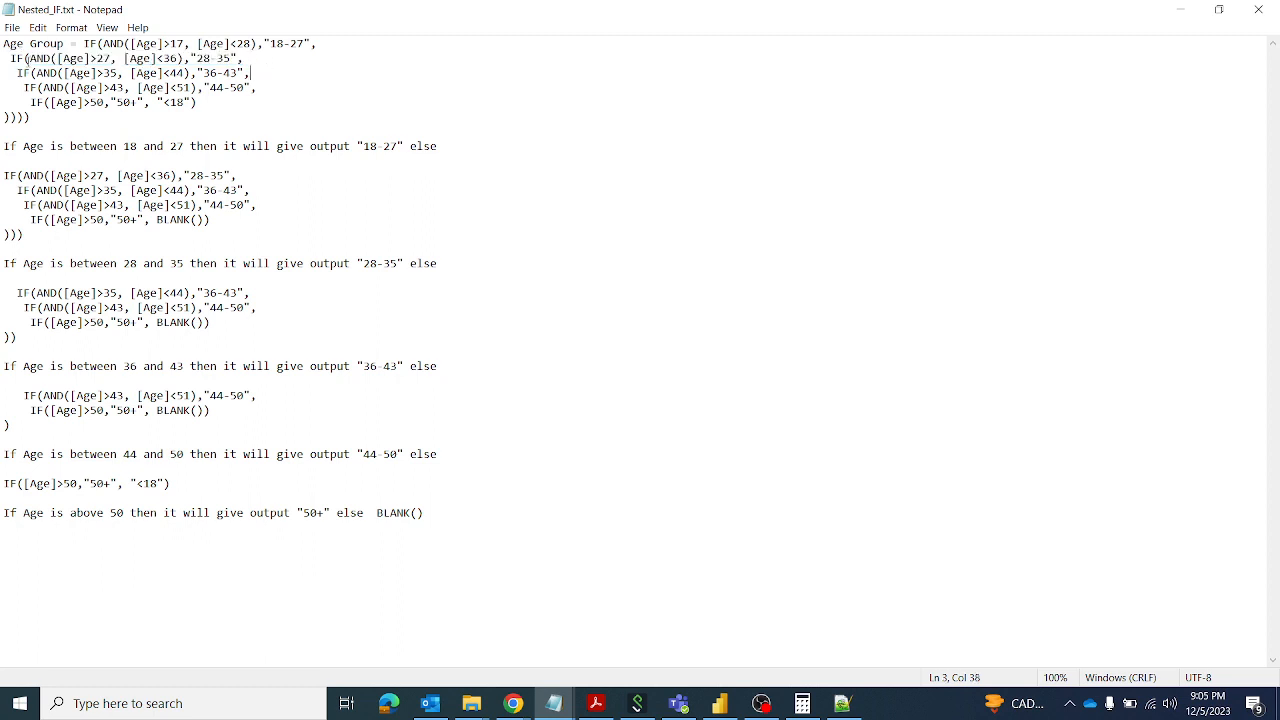
pyautogui.moveTo(29, 58); pyautogui.dragTo(244, 69)
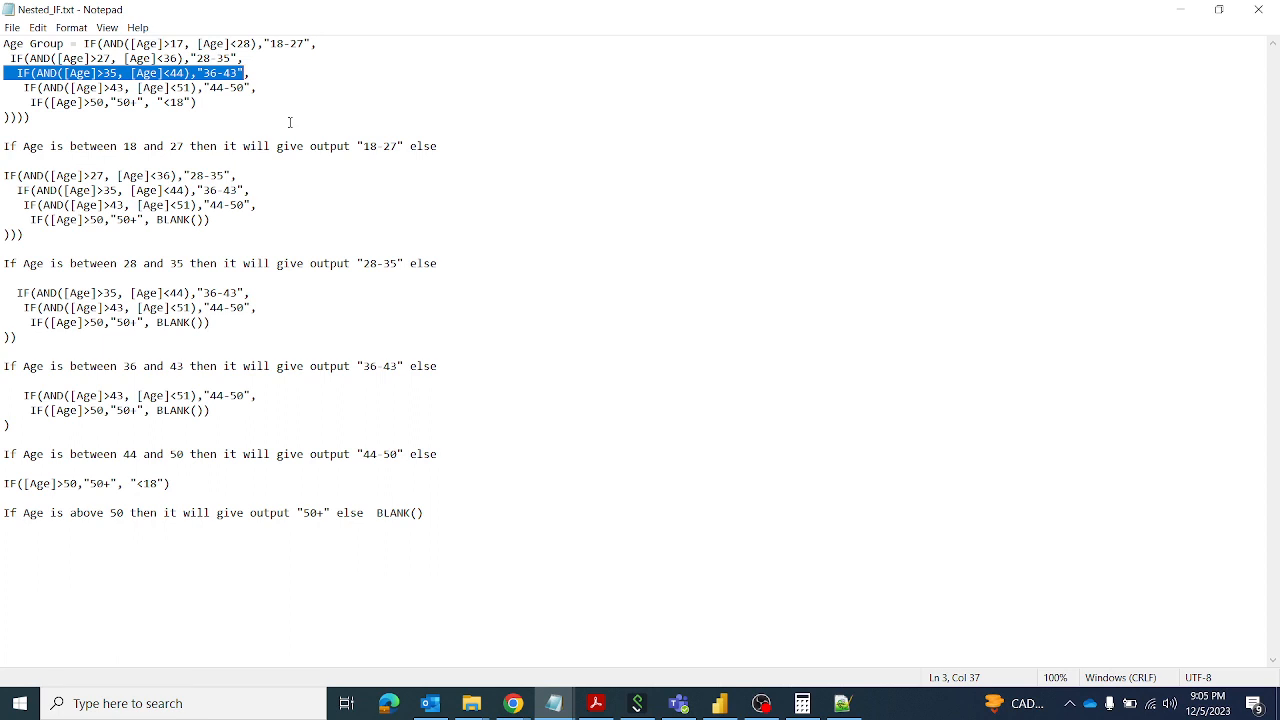
pyautogui.click(341, 95)
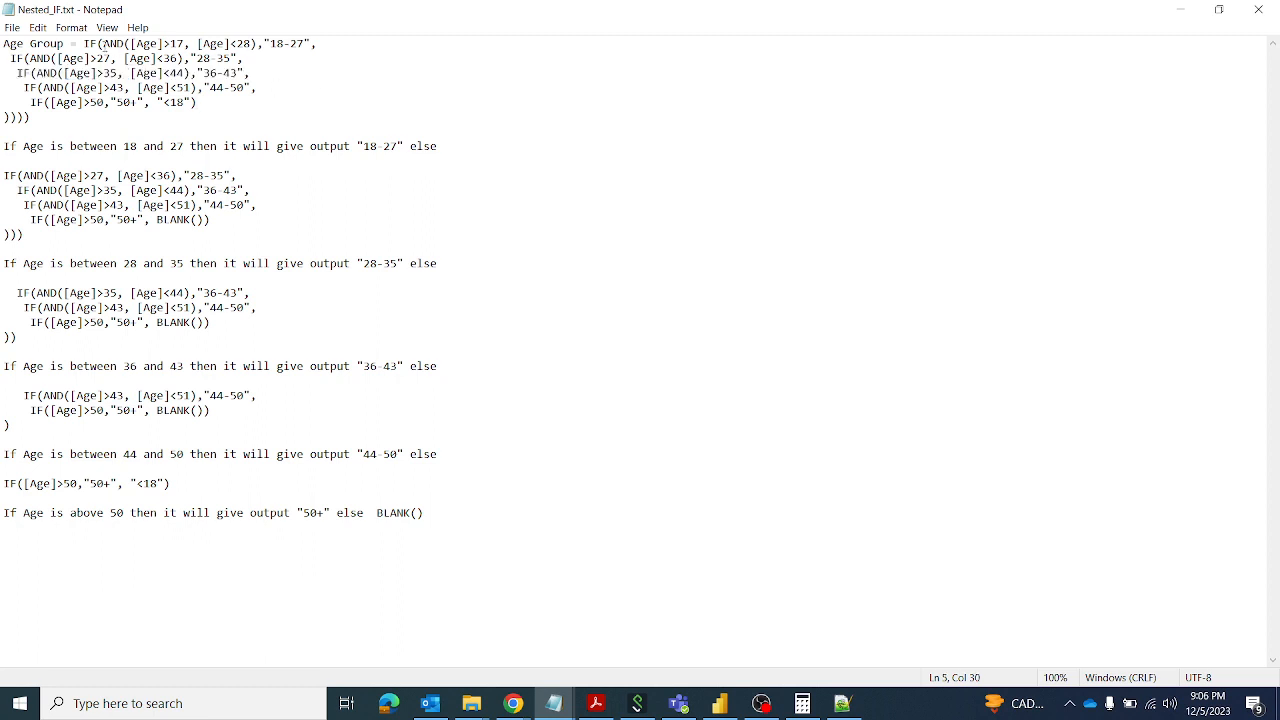
pyautogui.click(98, 45)
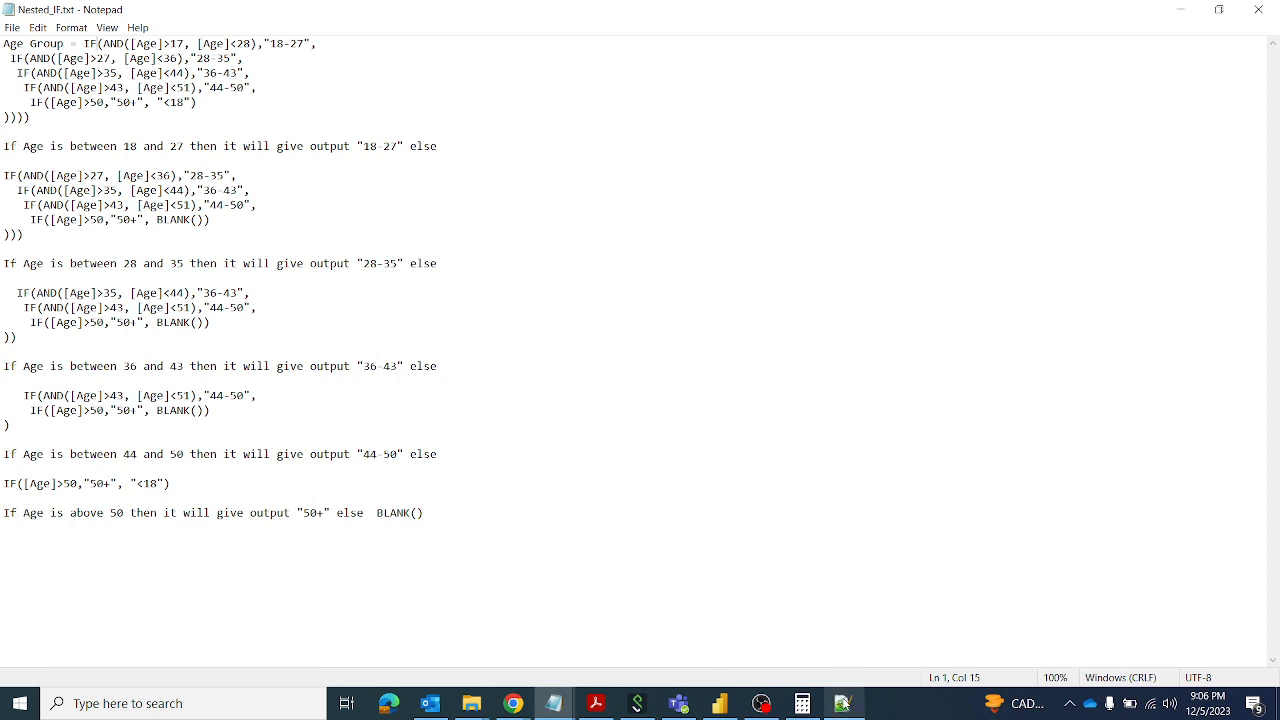
# - Switch to Notepad++ and close every document except Nested_IF.txt, discarding all unsaved changes
pyautogui.moveTo(845, 706)
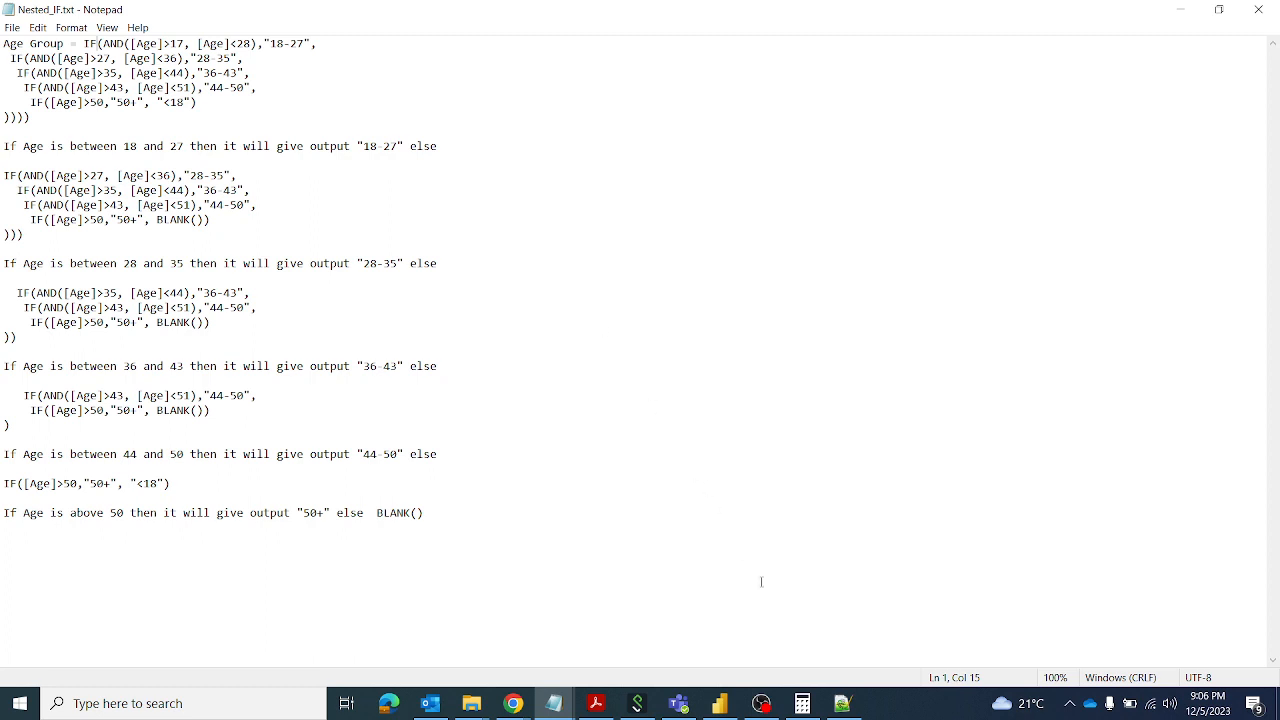
pyautogui.click(842, 703)
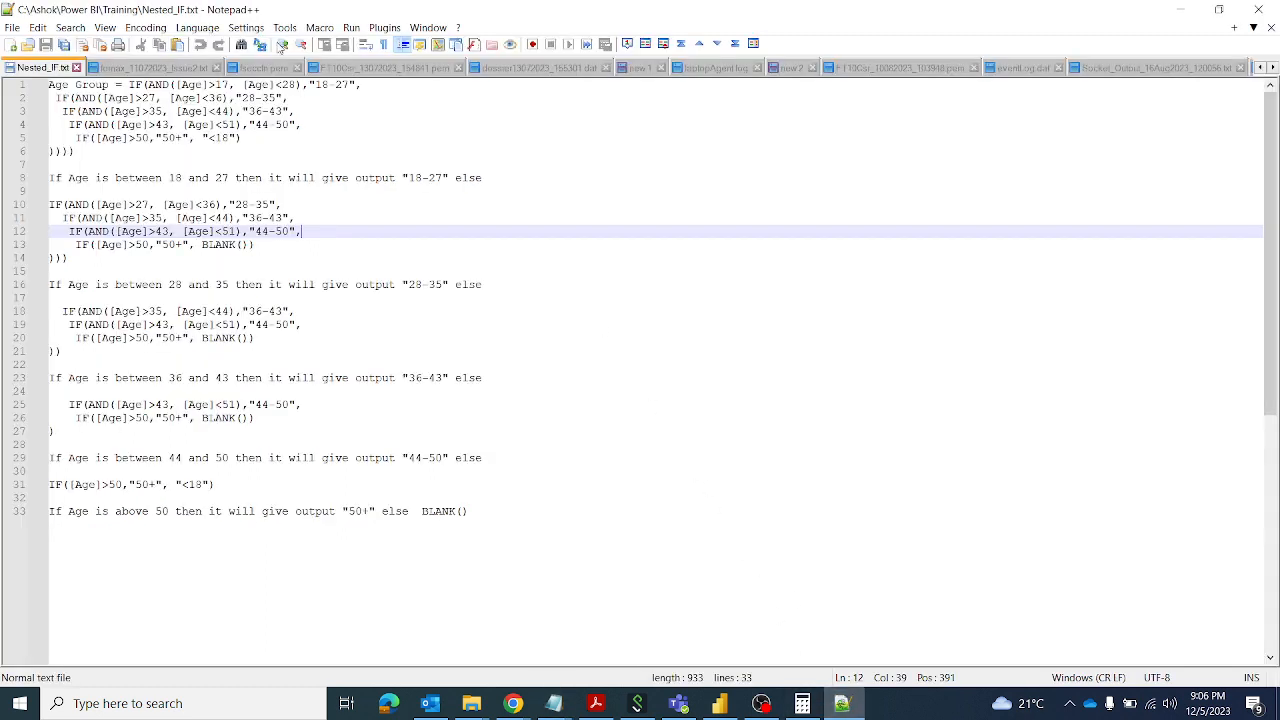
pyautogui.rightClick(40, 72)
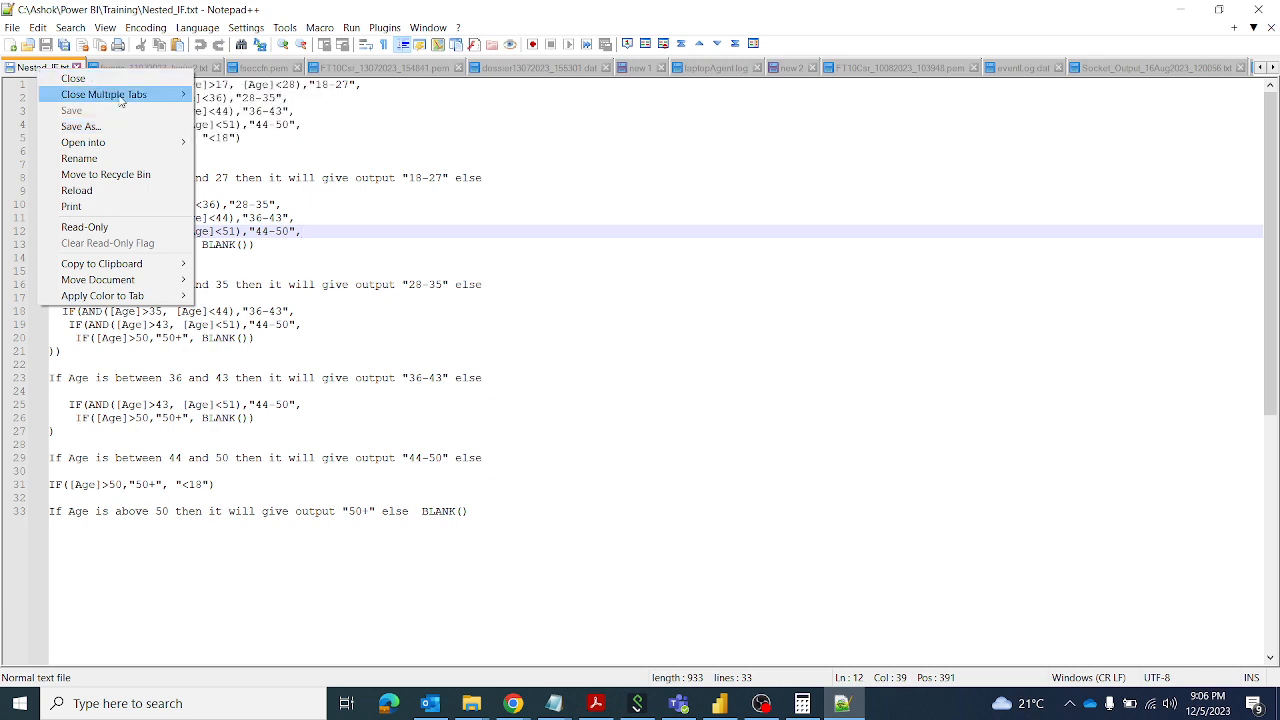
pyautogui.moveTo(160, 96)
pyautogui.click(241, 97)
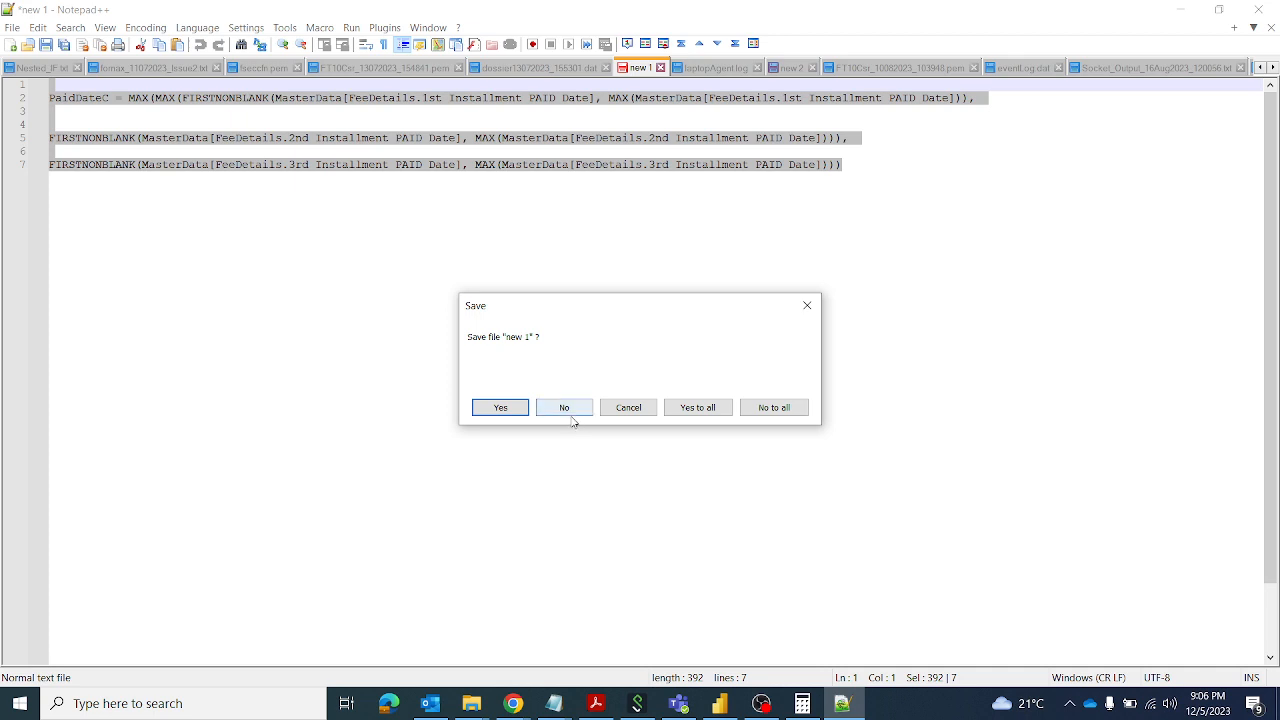
pyautogui.click(768, 418)
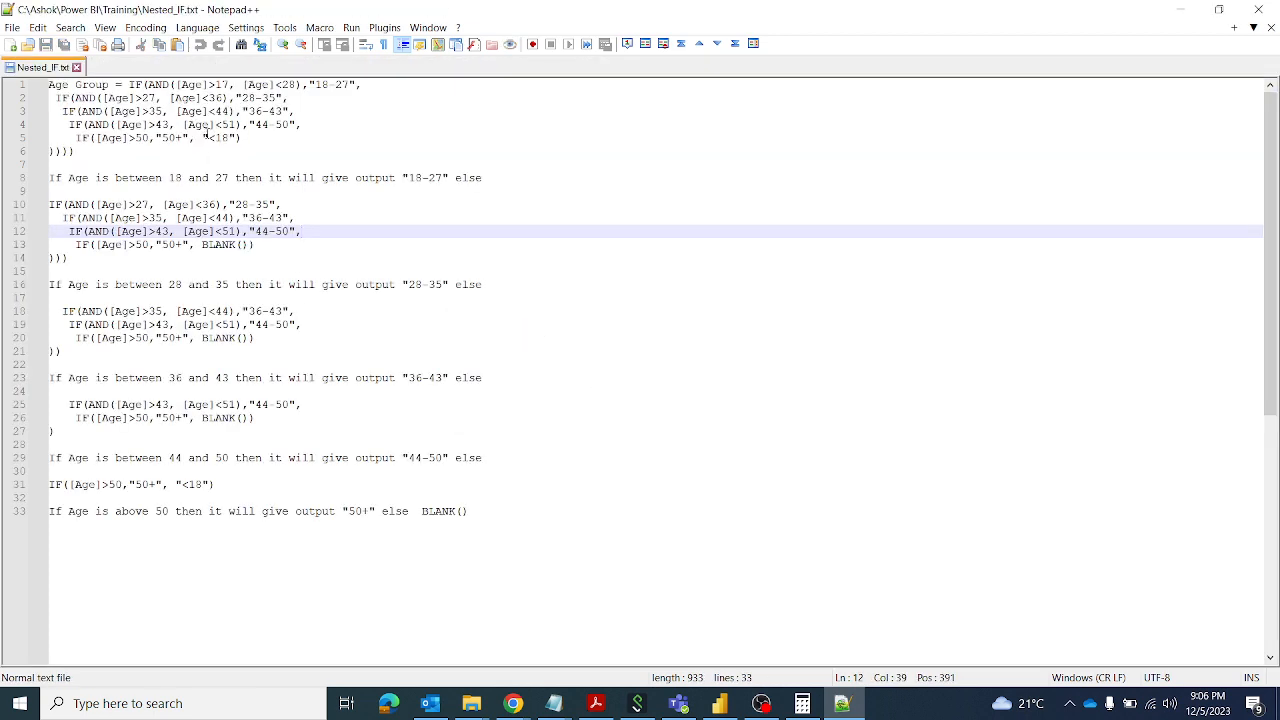
# - Examine each nested IF and its output label in lines 1 to 6 of the Age Group formula
pyautogui.click(143, 86)
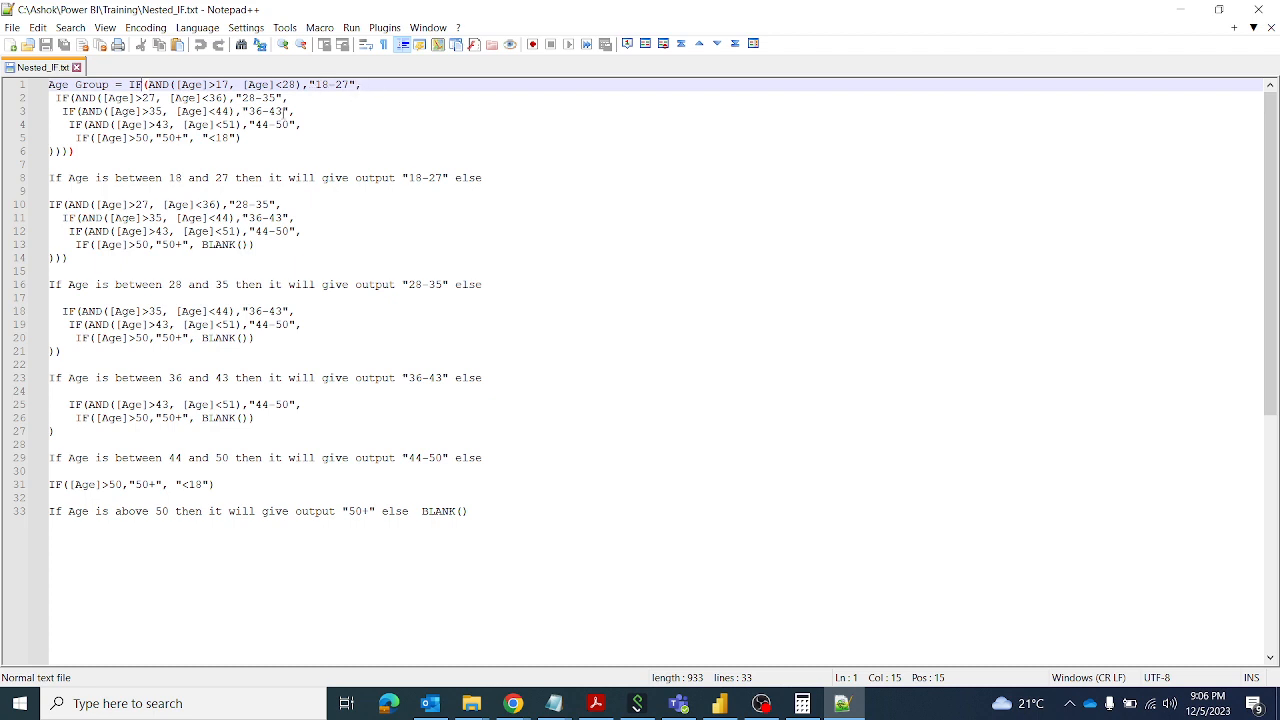
pyautogui.click(70, 99)
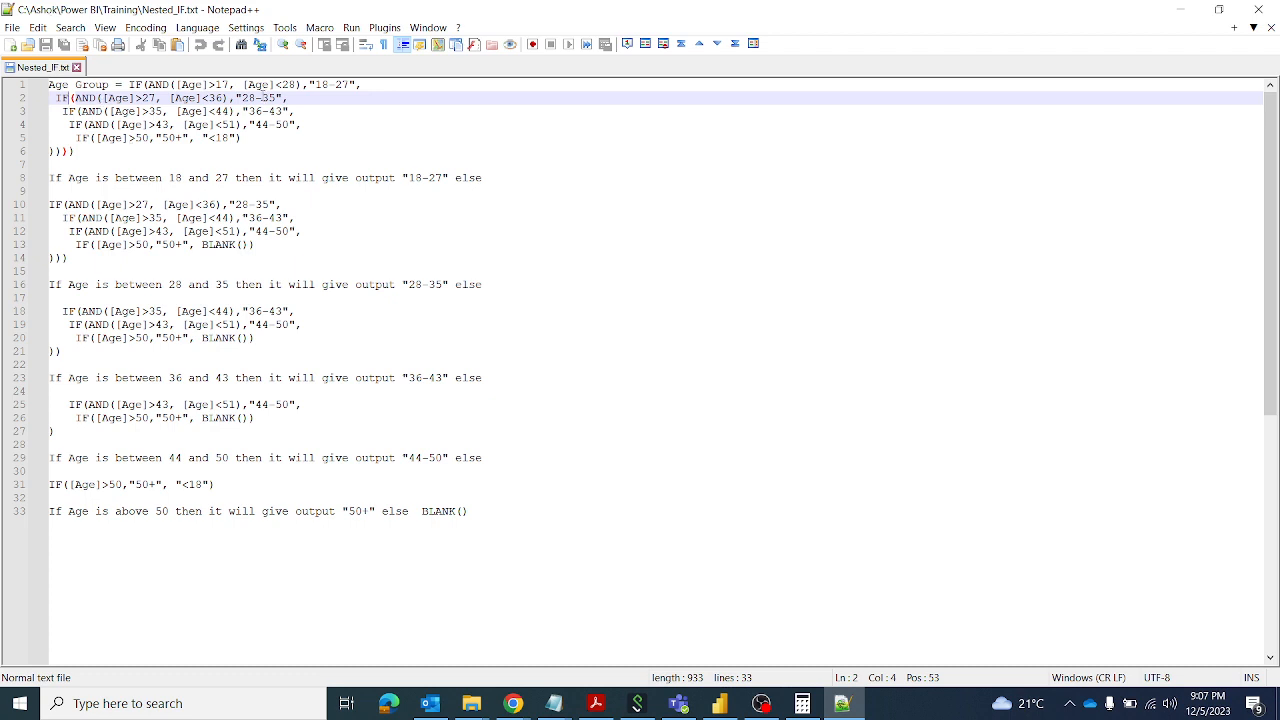
pyautogui.moveTo(237, 98); pyautogui.dragTo(289, 98)
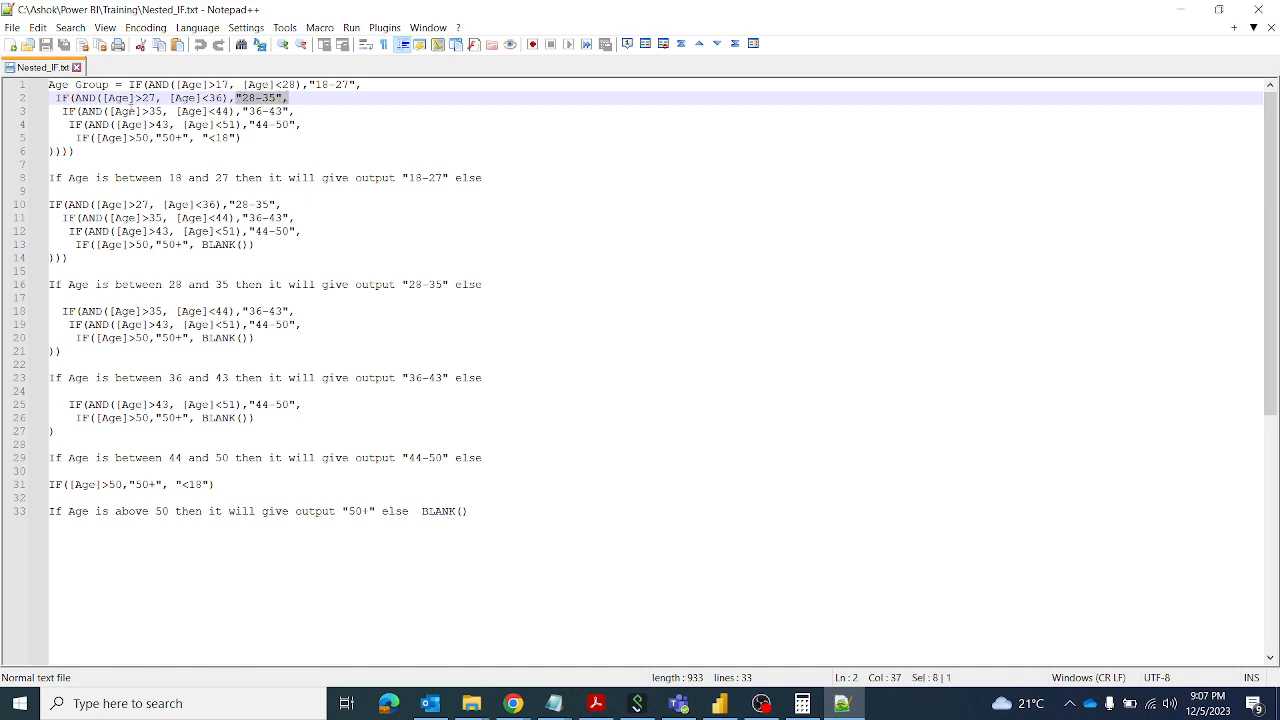
pyautogui.click(78, 107)
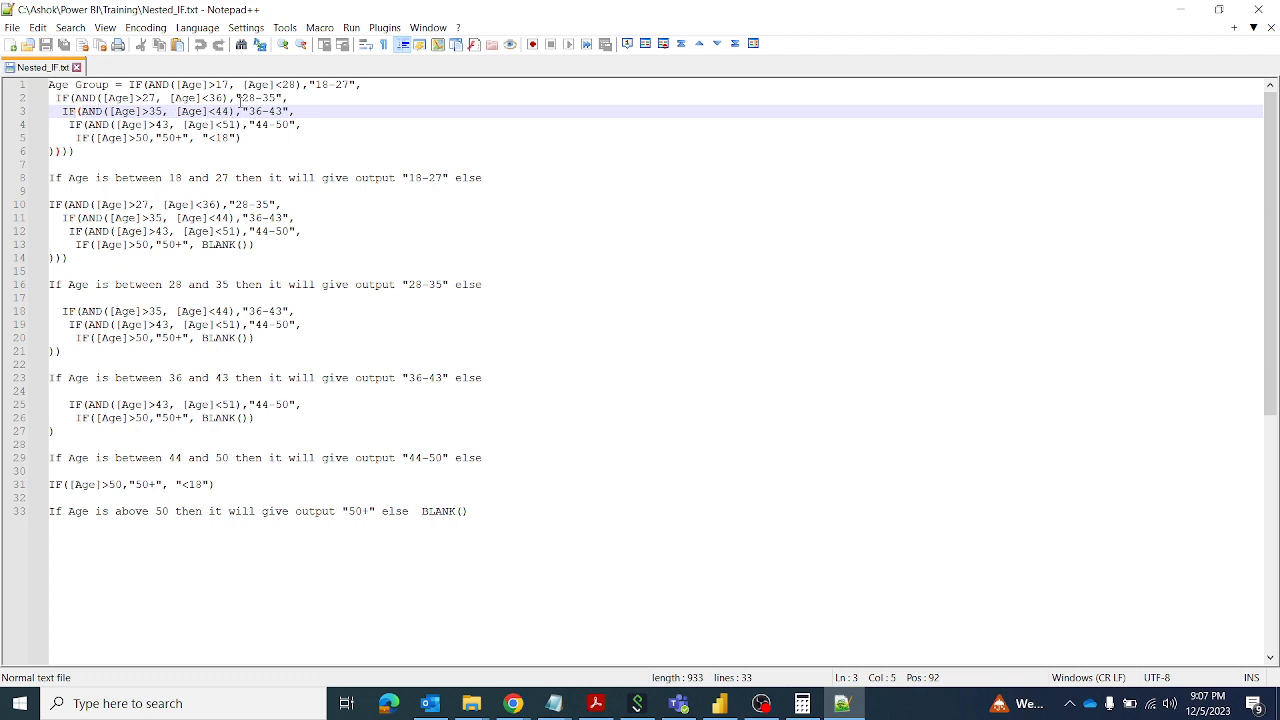
pyautogui.moveTo(247, 111); pyautogui.dragTo(291, 111)
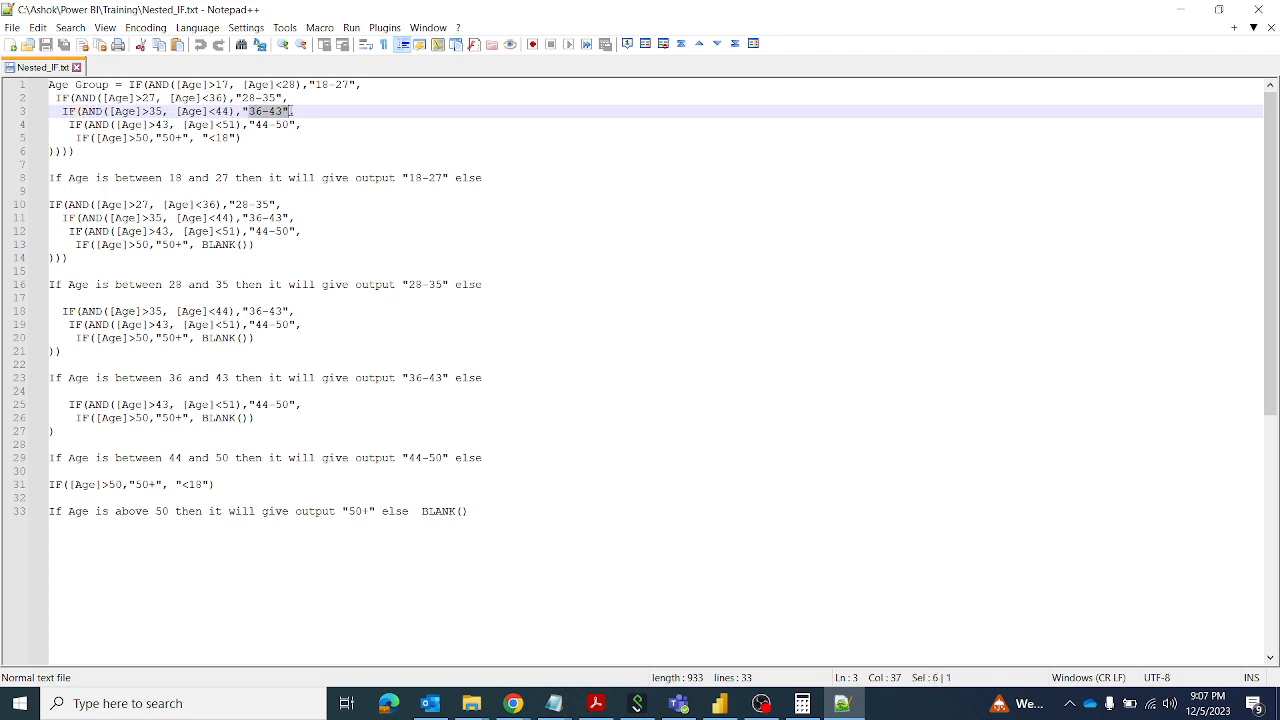
pyautogui.click(82, 124)
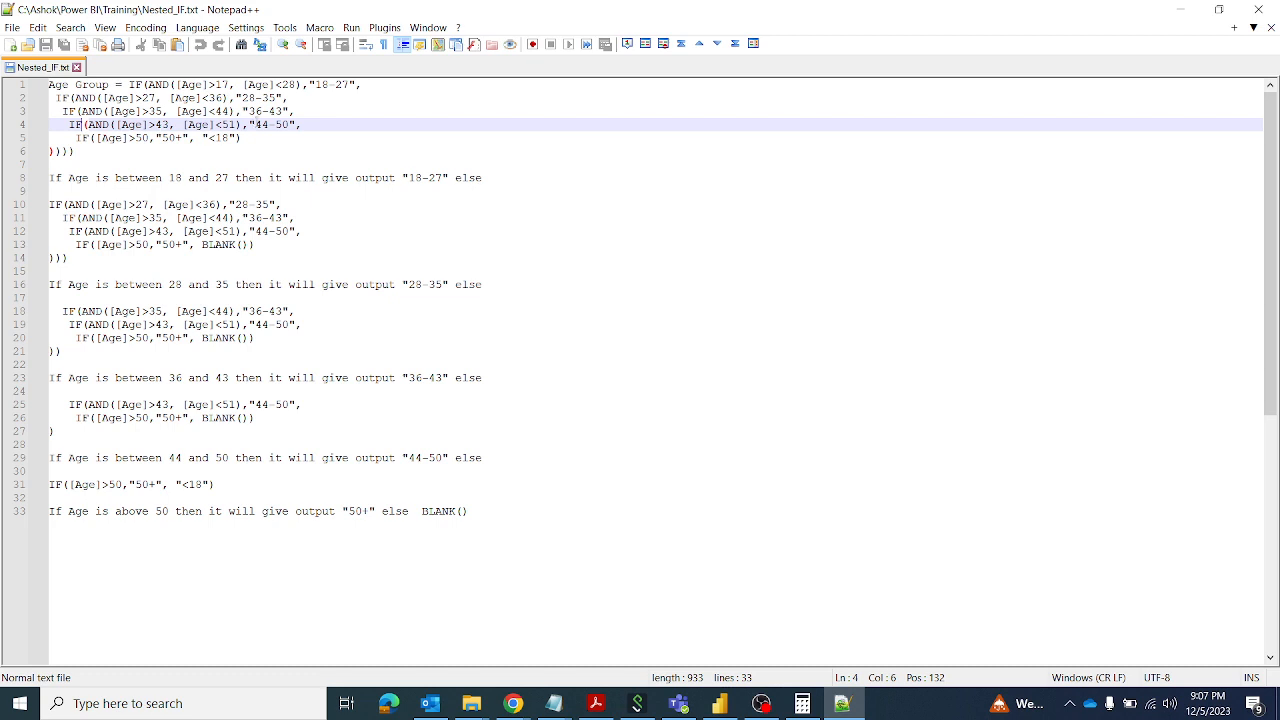
pyautogui.moveTo(249, 124); pyautogui.dragTo(295, 124)
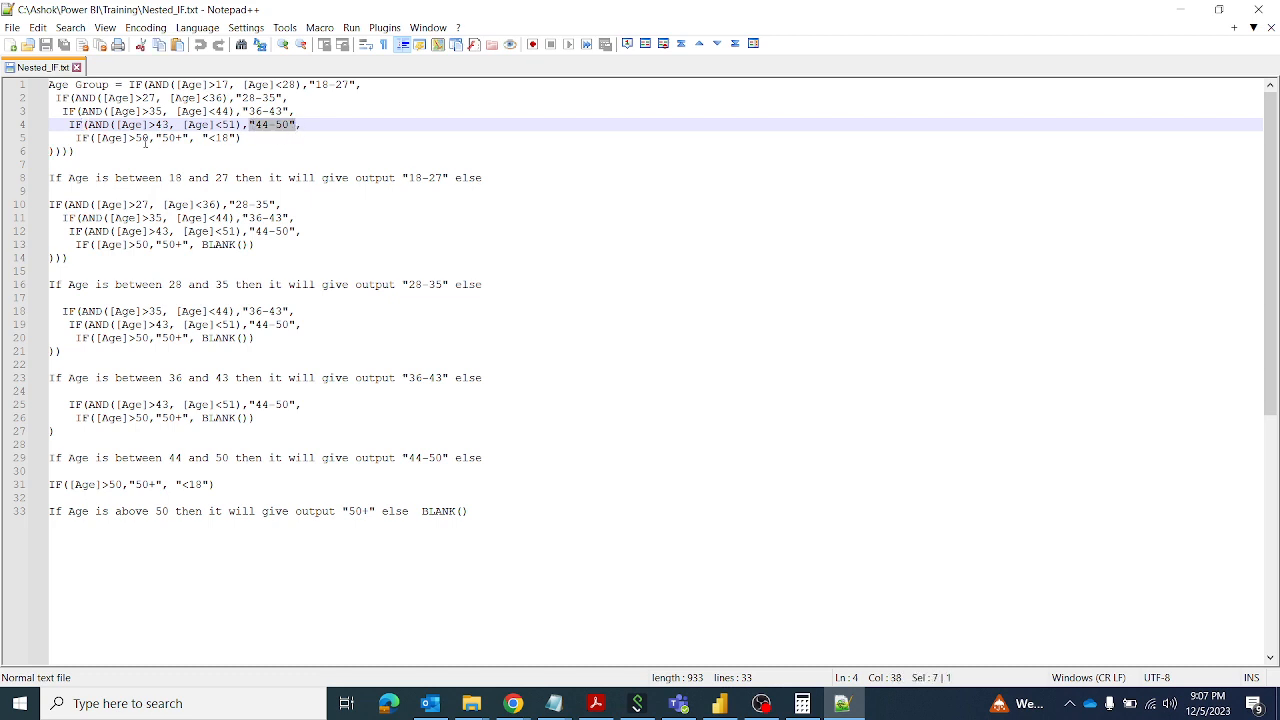
pyautogui.click(95, 138)
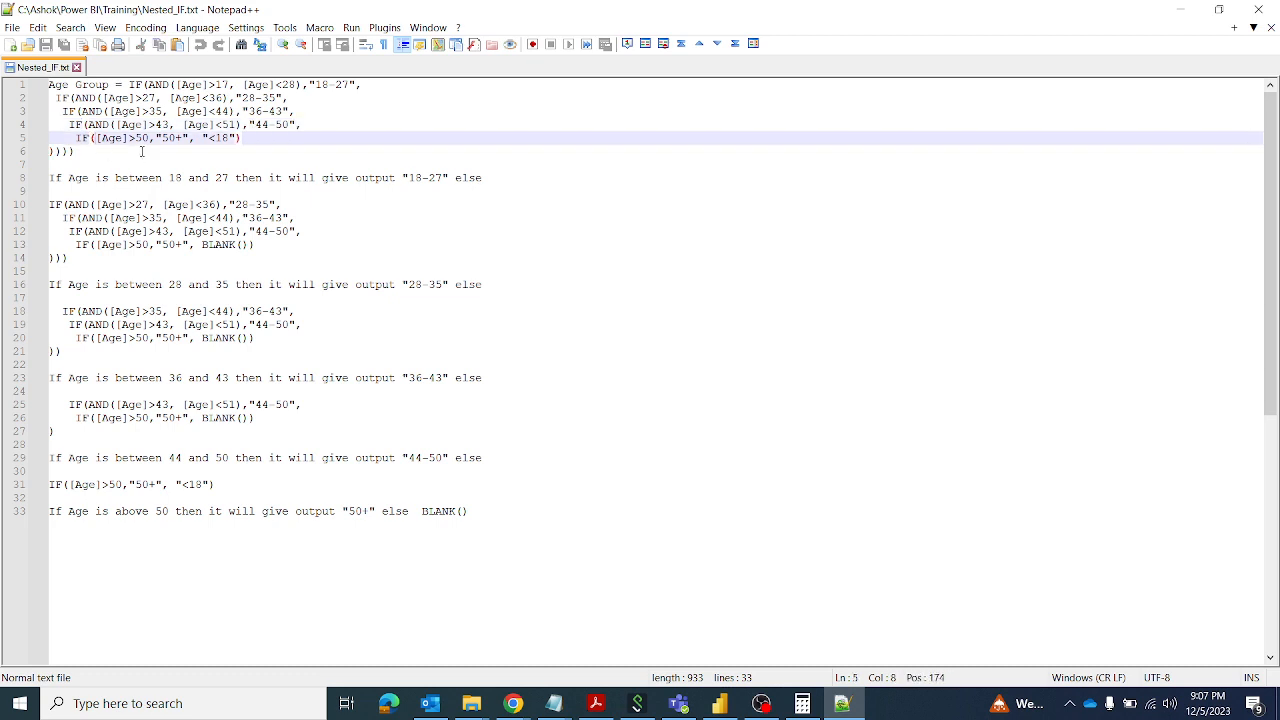
pyautogui.doubleClick(166, 137)
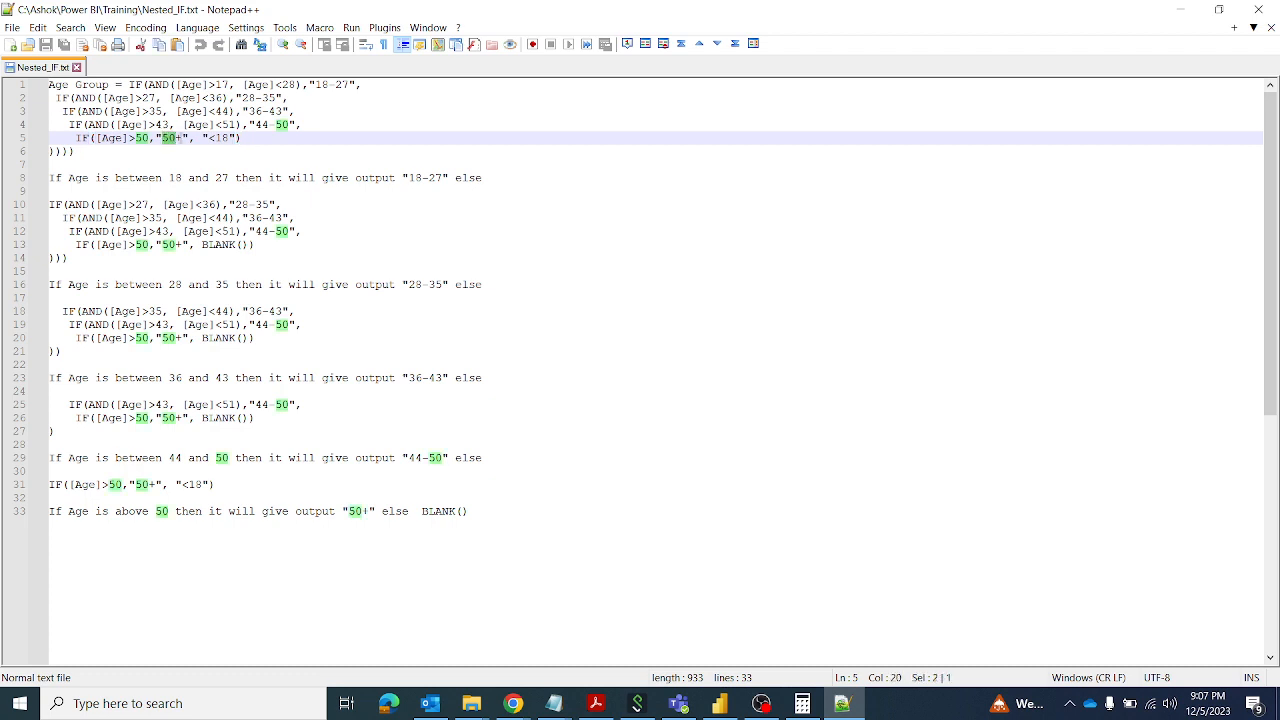
pyautogui.moveTo(208, 137); pyautogui.dragTo(221, 138)
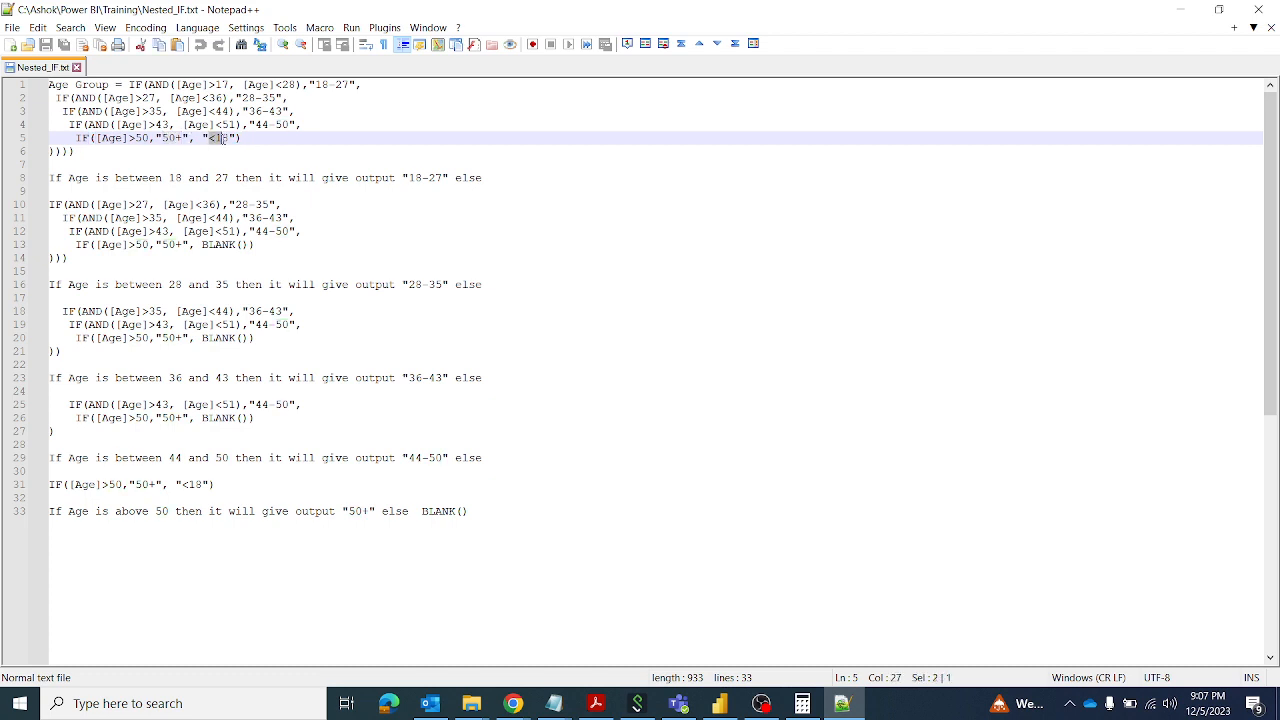
pyautogui.click(336, 155)
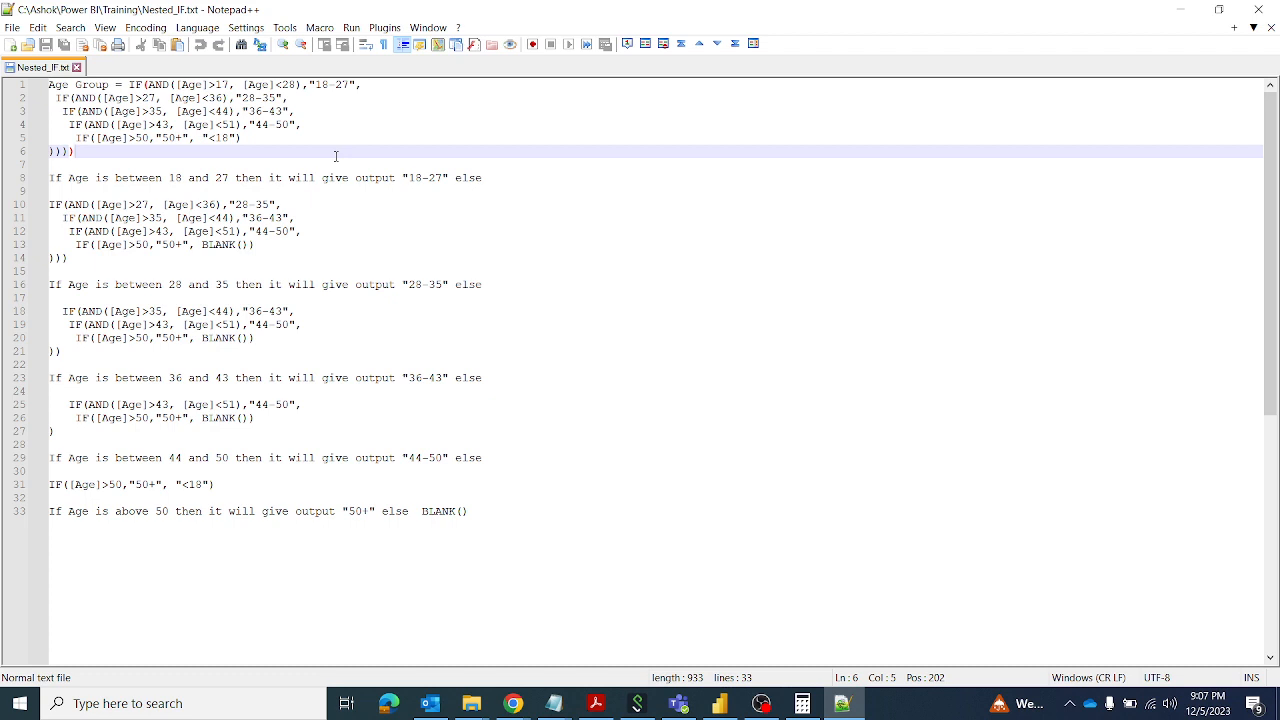
# - Examine the explanations below the formula, tracing which nested IF block serves as the else part of each age range
pyautogui.click(406, 249)
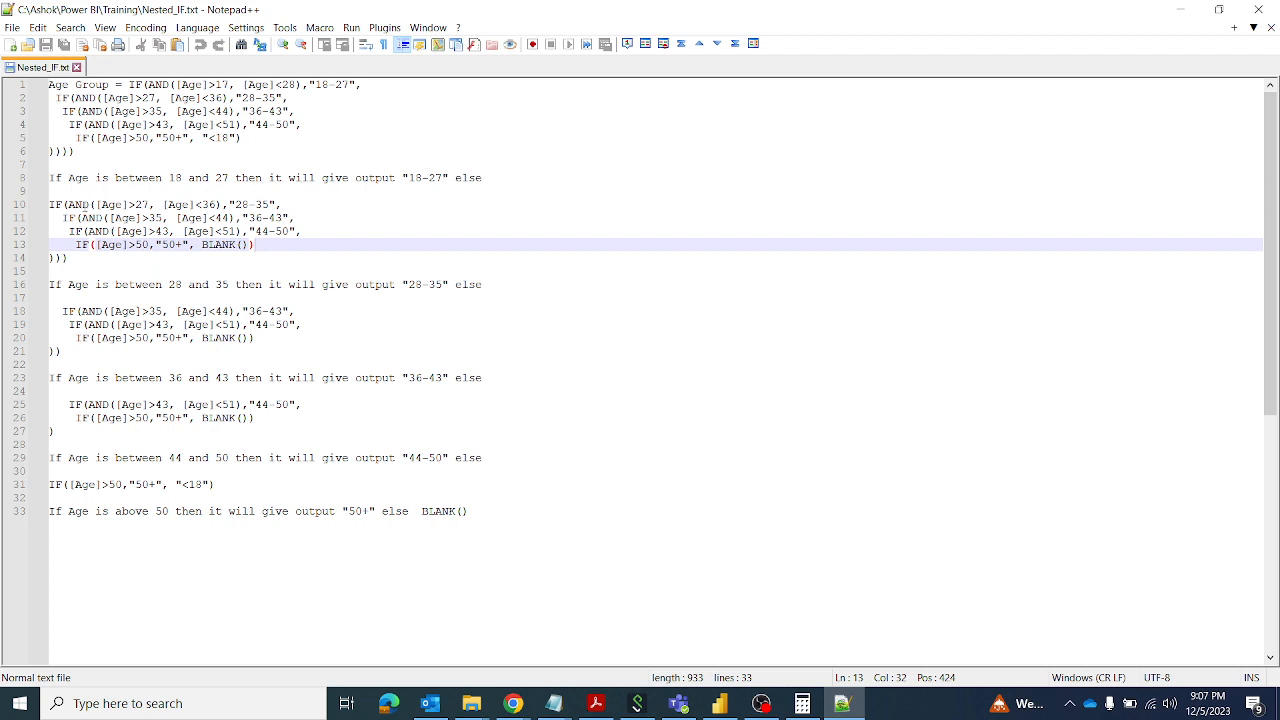
pyautogui.moveTo(49, 204); pyautogui.dragTo(276, 238)
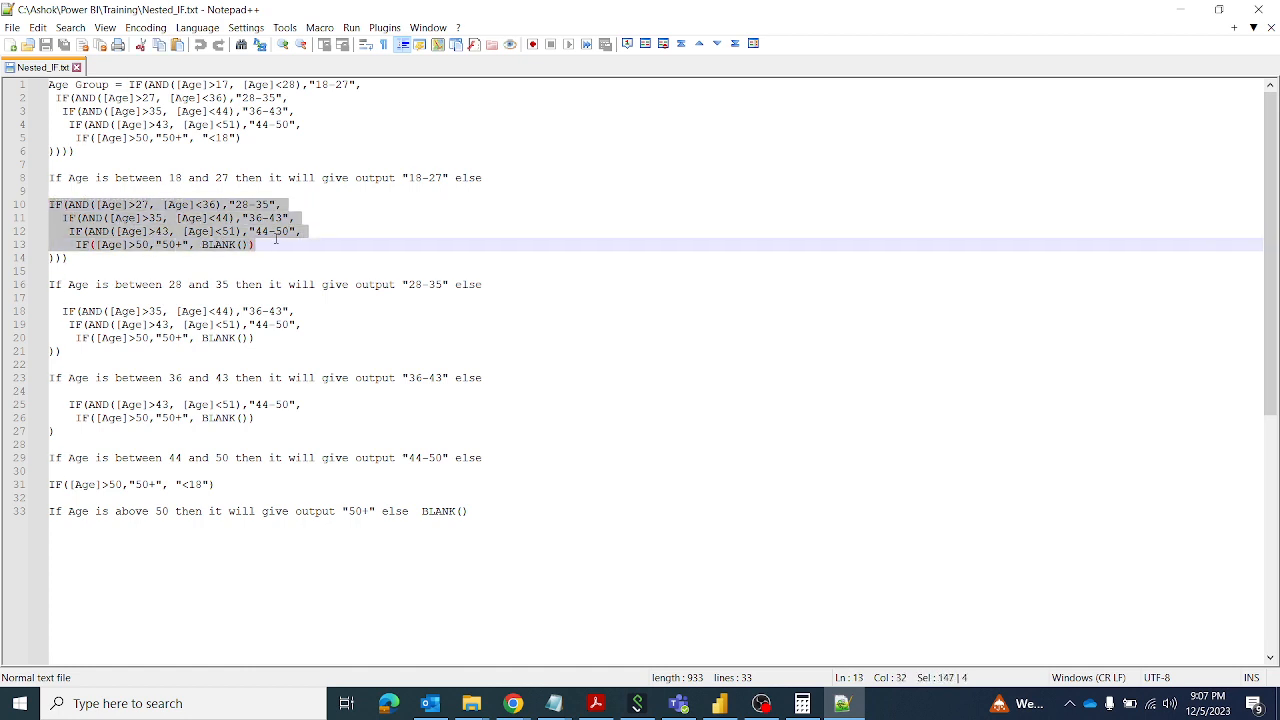
pyautogui.click(340, 219)
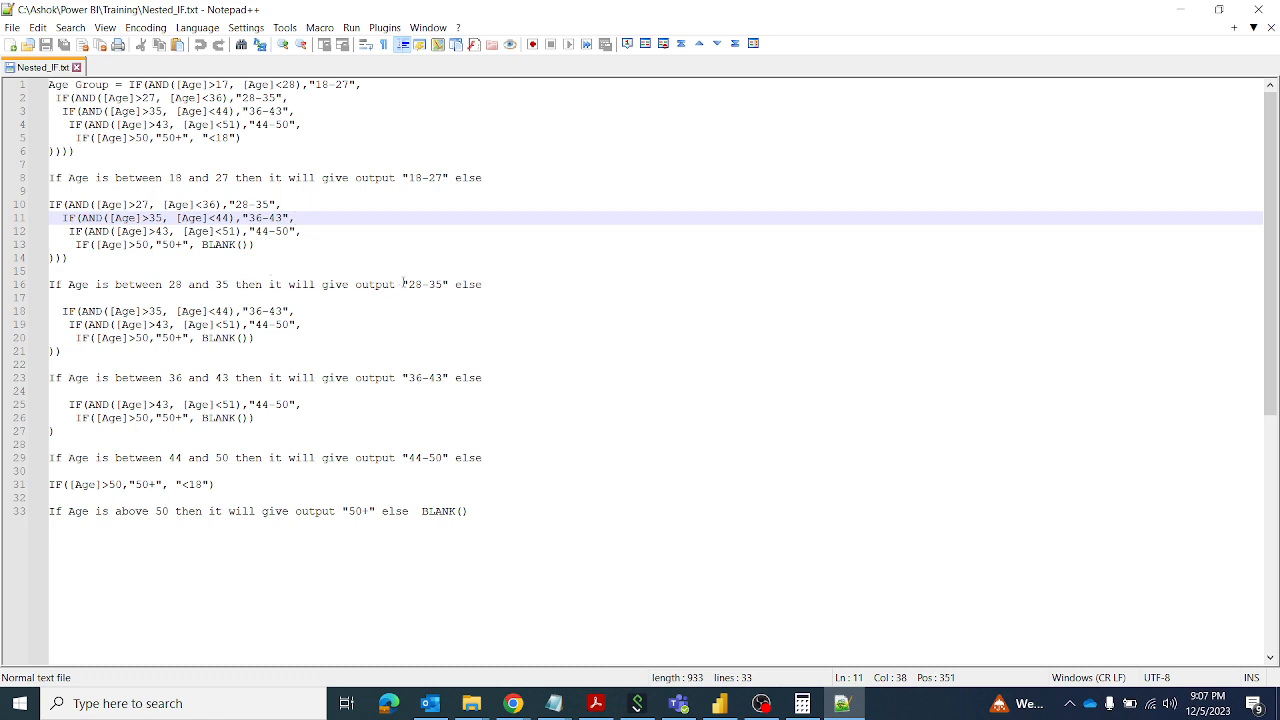
pyautogui.moveTo(402, 284); pyautogui.dragTo(452, 284)
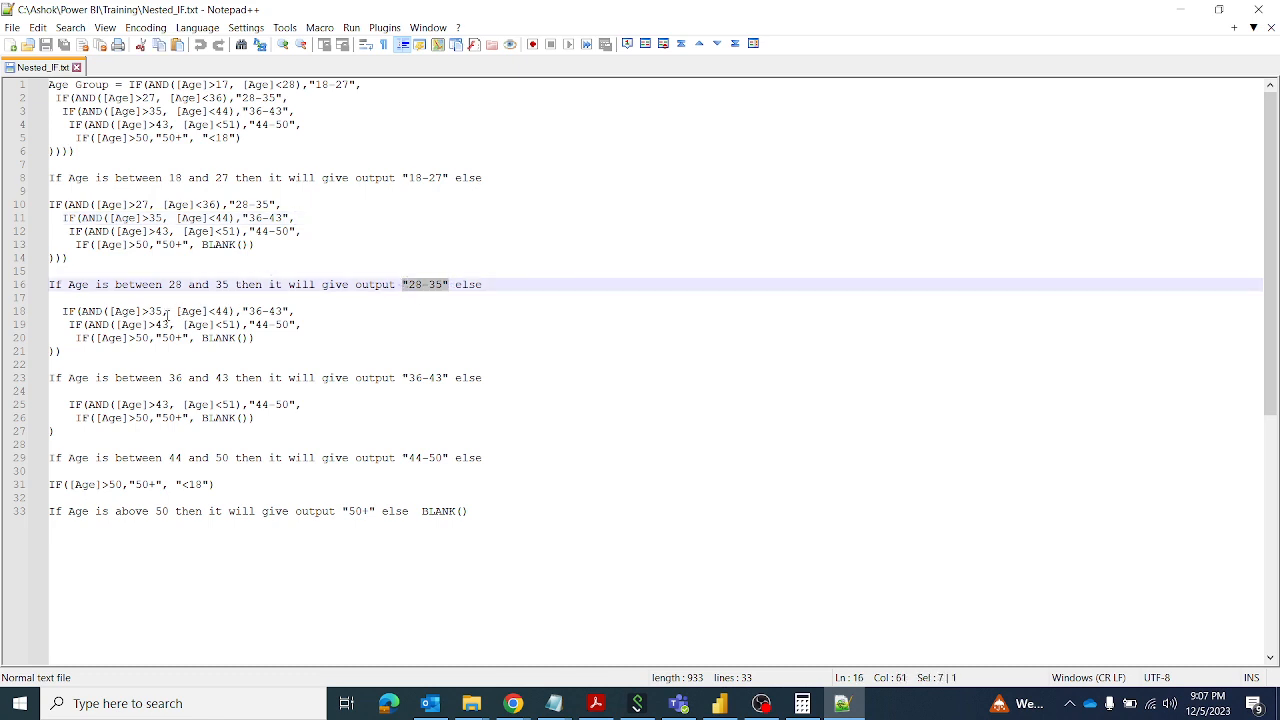
pyautogui.moveTo(63, 311); pyautogui.dragTo(254, 338)
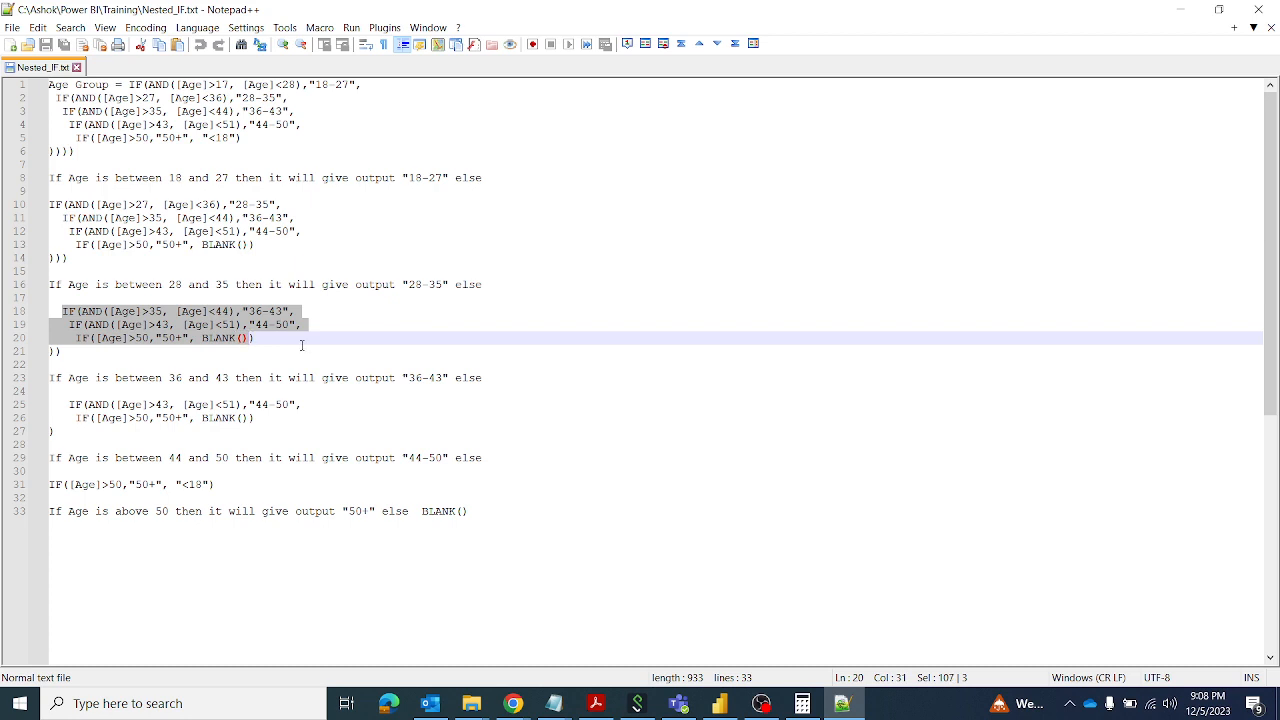
pyautogui.click(200, 391)
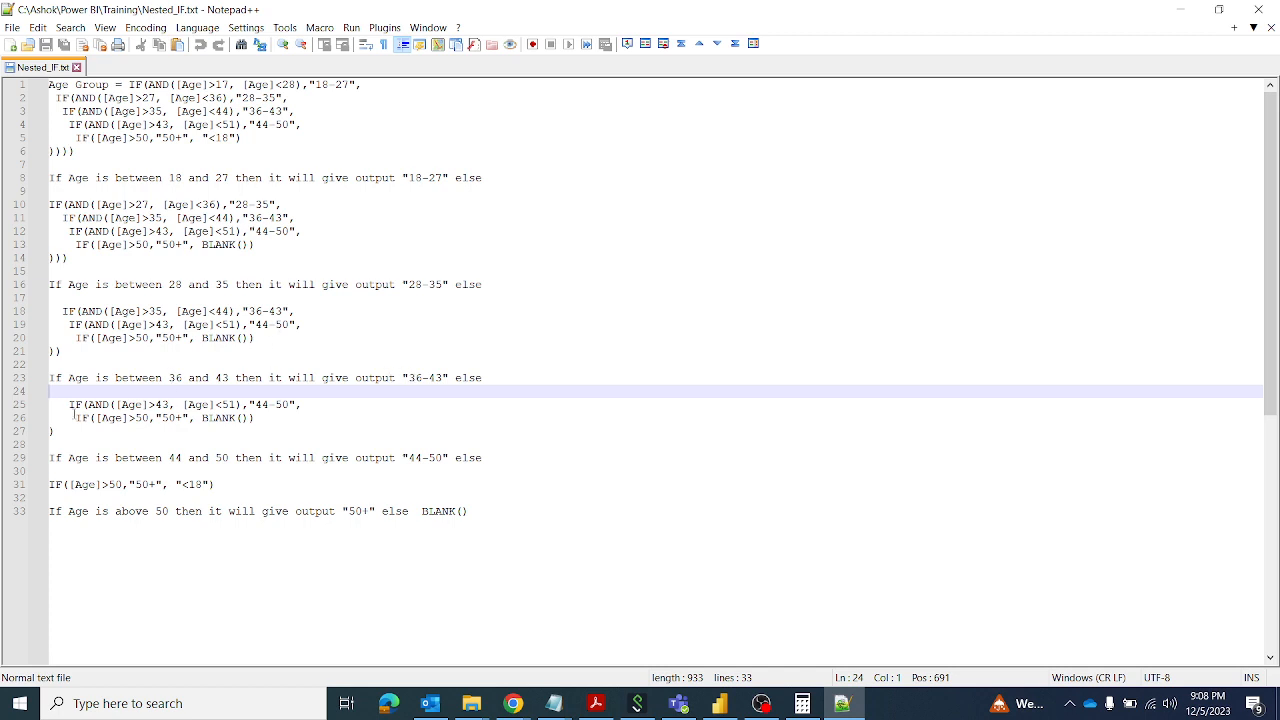
pyautogui.moveTo(70, 405); pyautogui.dragTo(267, 420)
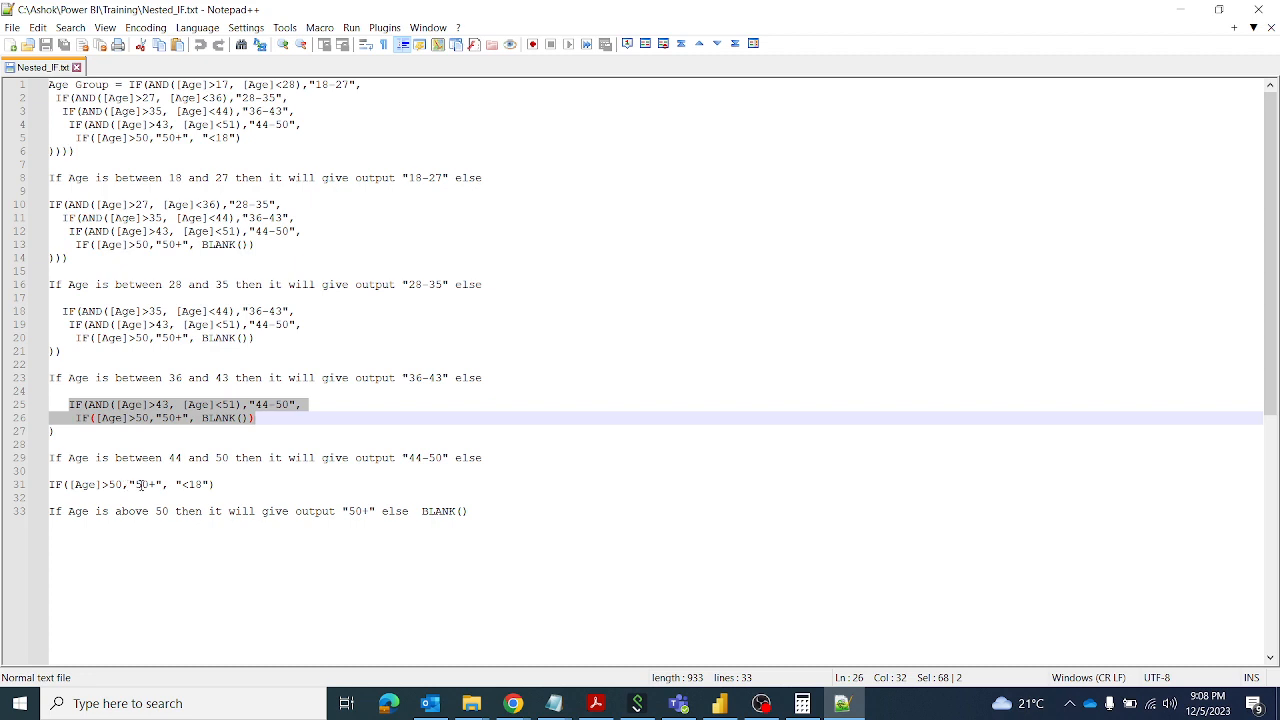
pyautogui.moveTo(129, 484); pyautogui.dragTo(208, 486)
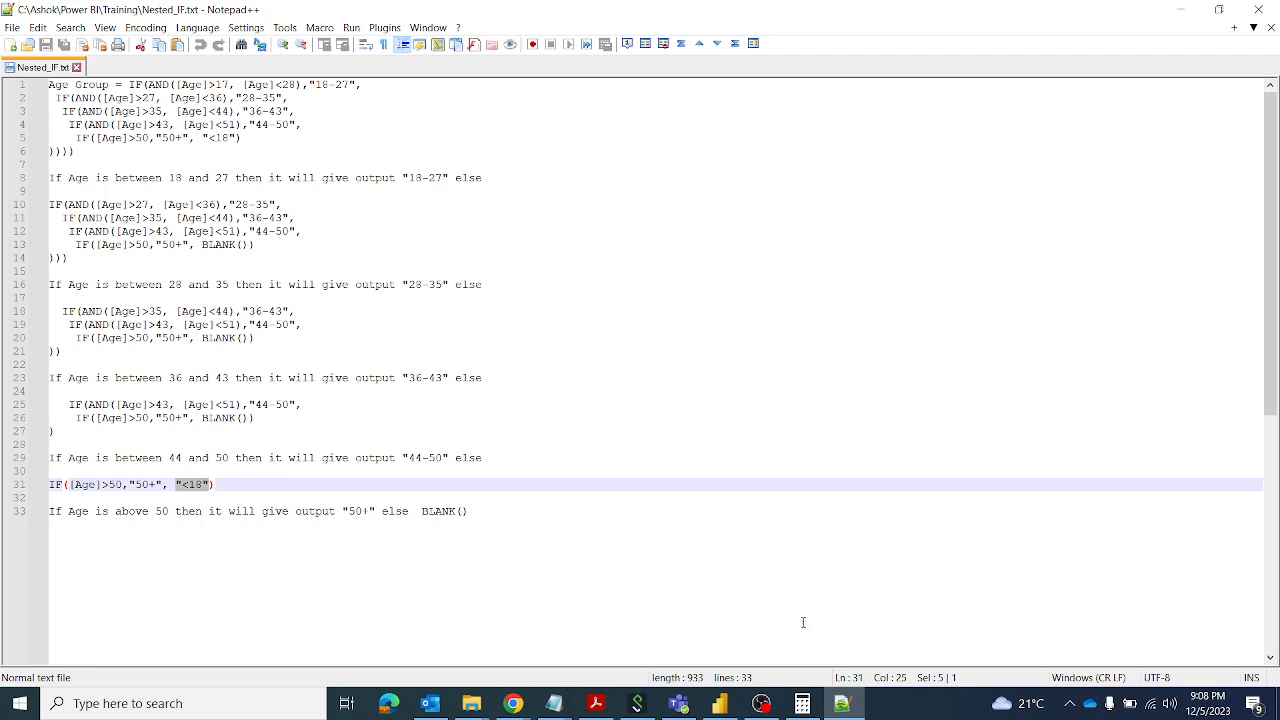
# - Copy the complete Age Group formula in lines 1 to 6 of Nested_IF.txt
pyautogui.click(103, 163)
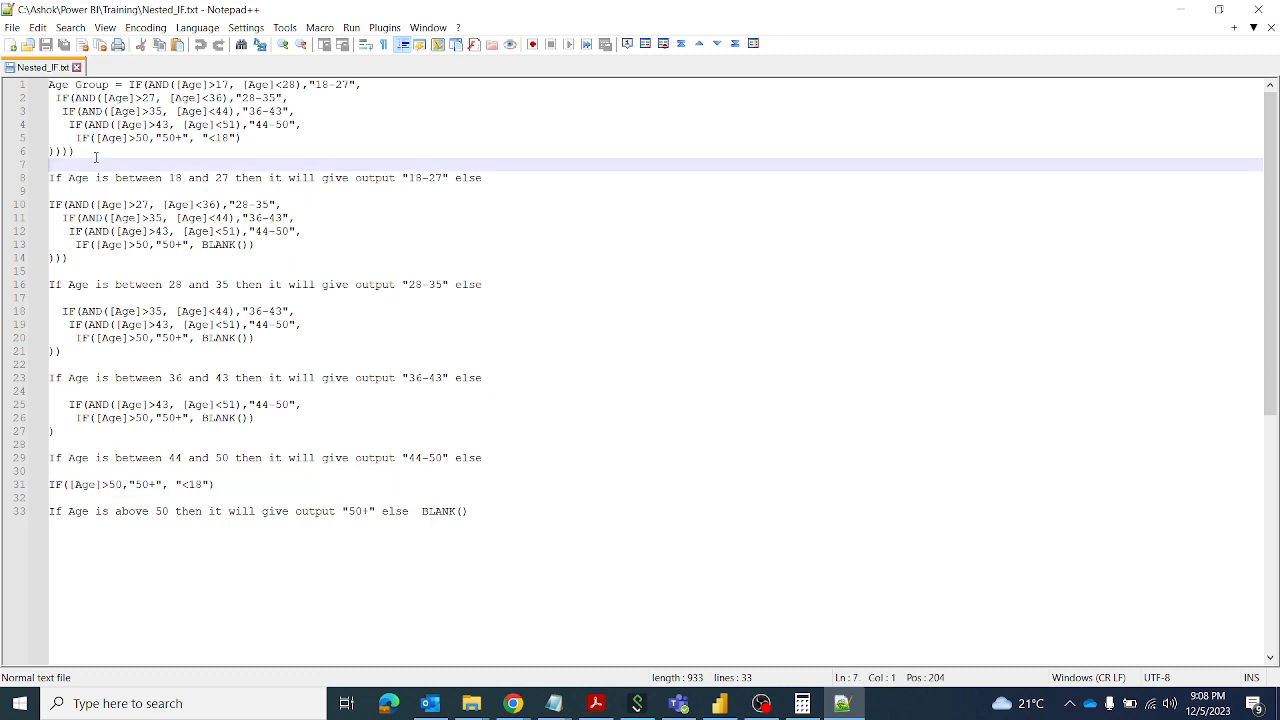
pyautogui.moveTo(96, 152); pyautogui.dragTo(42, 88)
pyautogui.hotkey('ctrl', 'c')
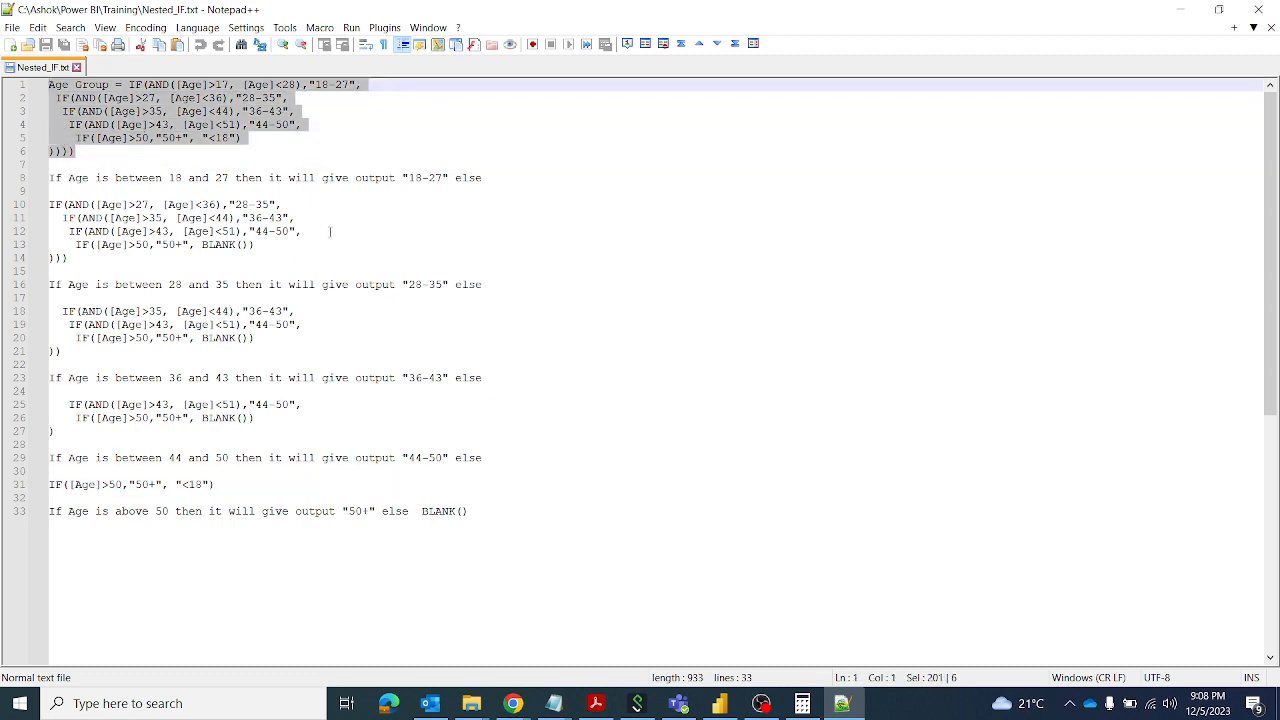
# - Switch to Power BI Desktop, name the new Age_Table column Column_Age_bucket and paste the copied formula after its equals sign
pyautogui.click(722, 704)
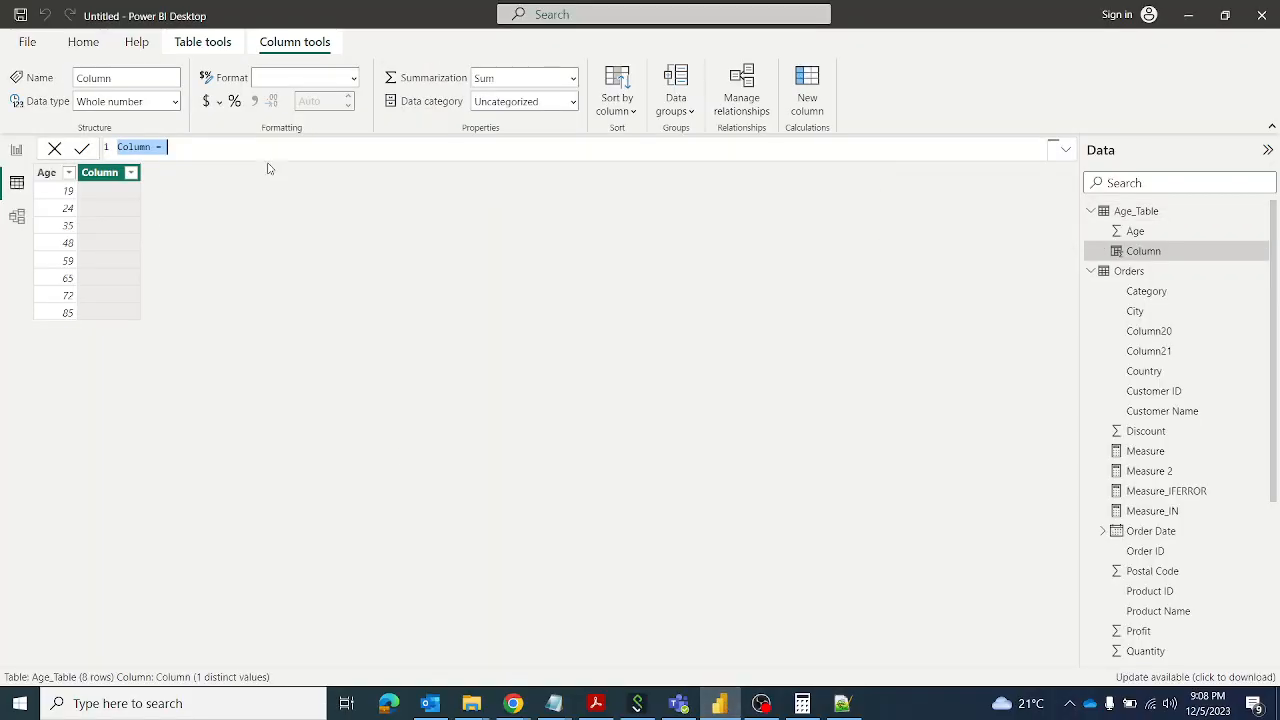
pyautogui.click(156, 147)
pyautogui.write('_Age')
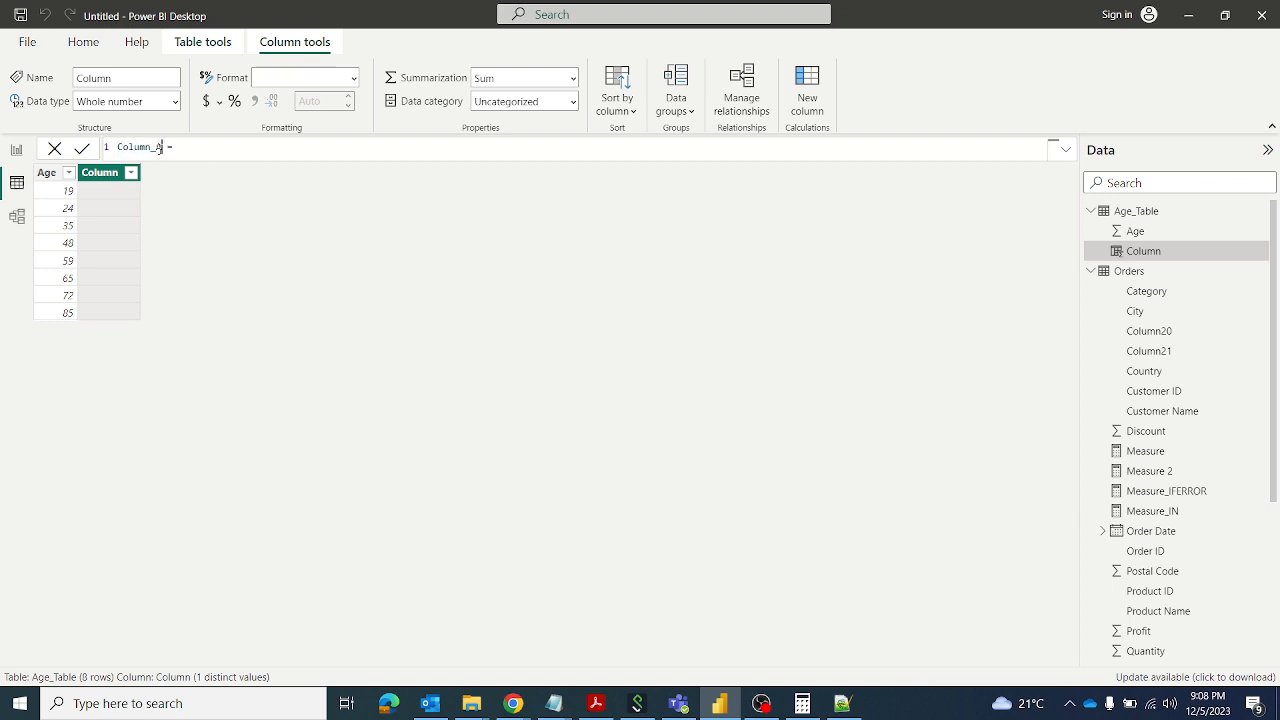
pyautogui.write('_bucket')
pyautogui.click(288, 148)
pyautogui.hotkey('ctrl', 'v')
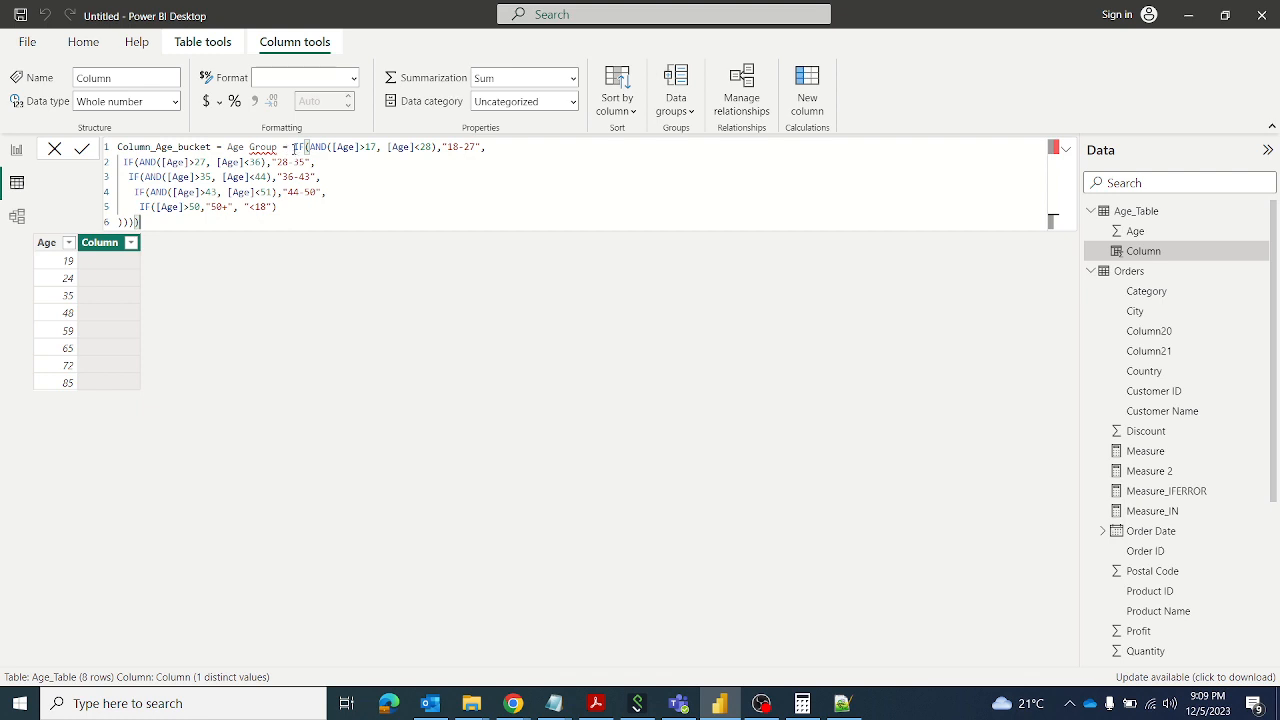
# - Remove the extra "Age Group =" from line 1 so the Column_Age_bucket formula begins directly with the first IF
pyautogui.click(295, 147)
pyautogui.press('BackSpace')
pyautogui.press('BackSpace')
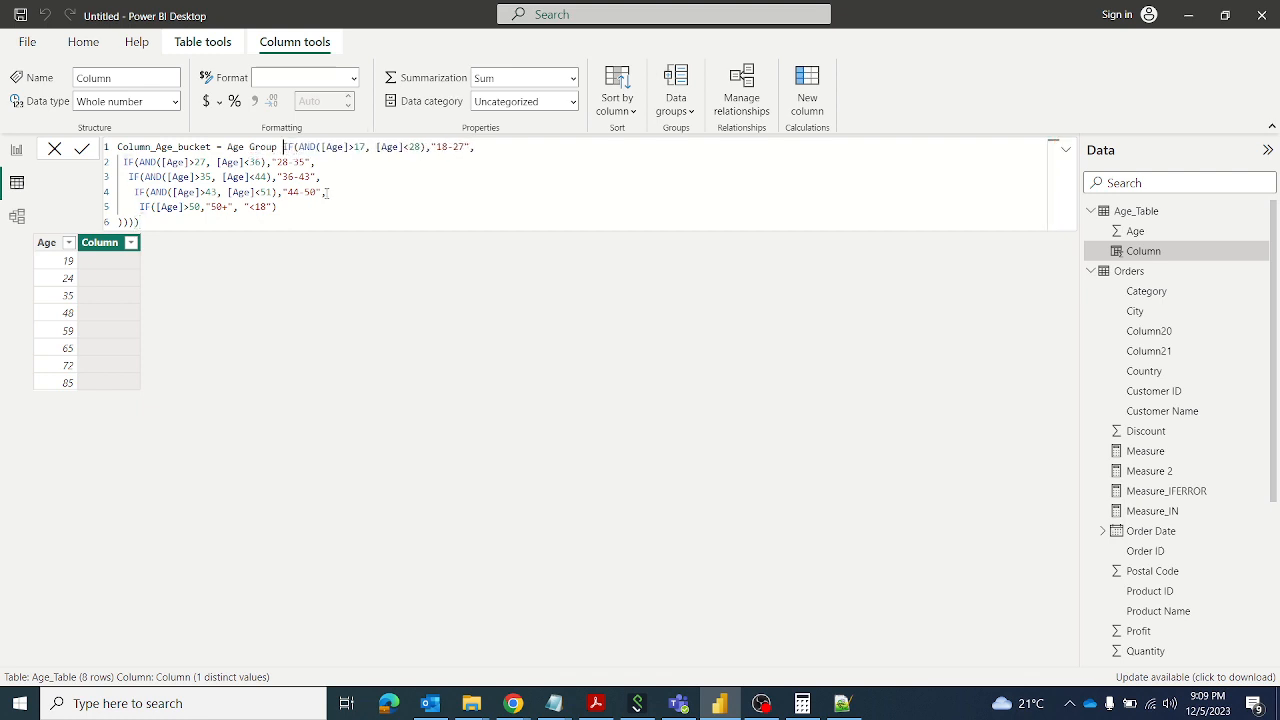
pyautogui.press('BackSpace')
pyautogui.press('BackSpace')
pyautogui.press('BackSpace')
pyautogui.press('BackSpace')
pyautogui.press('BackSpace')
pyautogui.press('BackSpace')
pyautogui.press('BackSpace')
pyautogui.press('BackSpace')
pyautogui.press('BackSpace')
pyautogui.press('BackSpace')
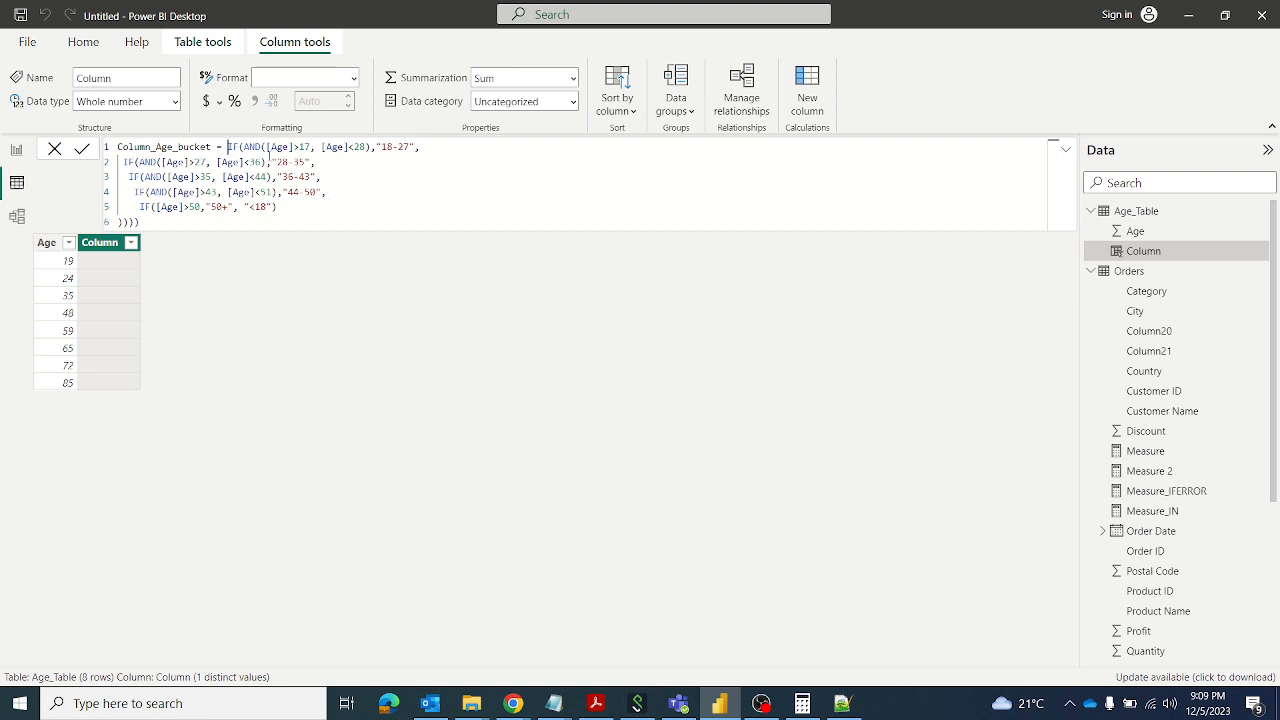
# - Check the matching parentheses of the nested IF blocks and commit the Column_Age_bucket formula
pyautogui.click(241, 147)
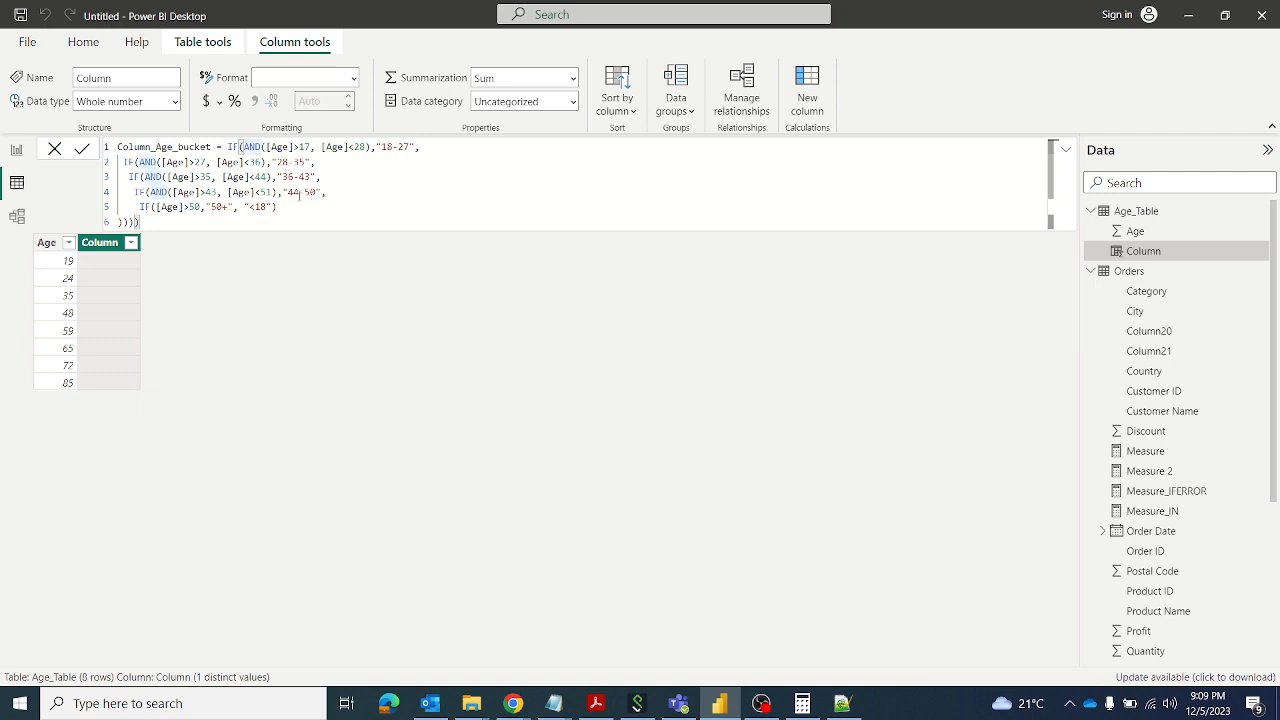
pyautogui.click(137, 162)
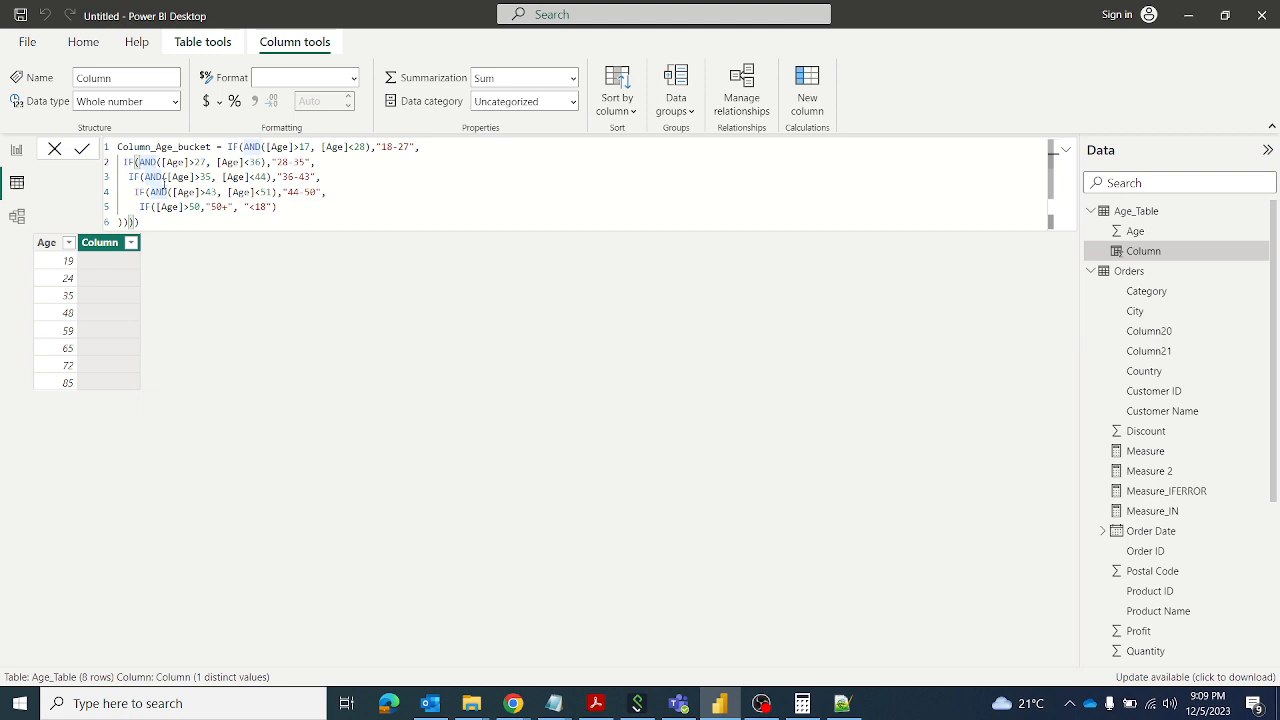
pyautogui.click(141, 177)
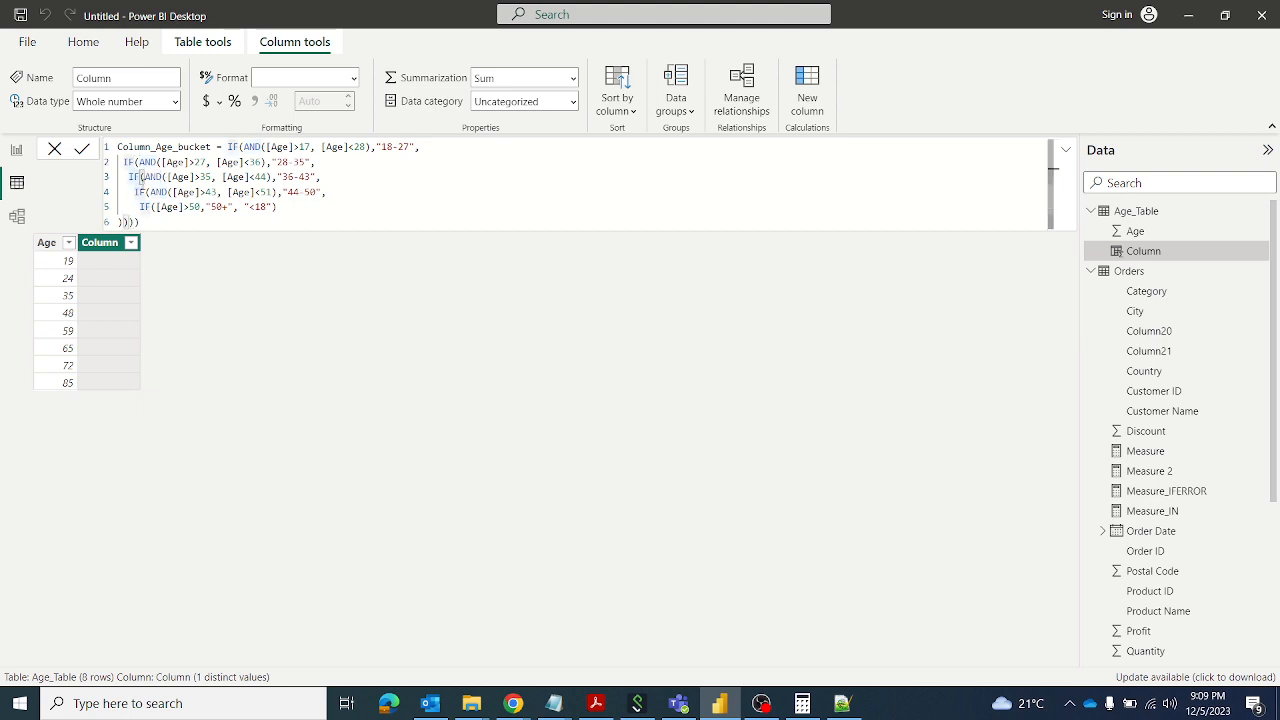
pyautogui.click(146, 192)
pyautogui.click(82, 148)
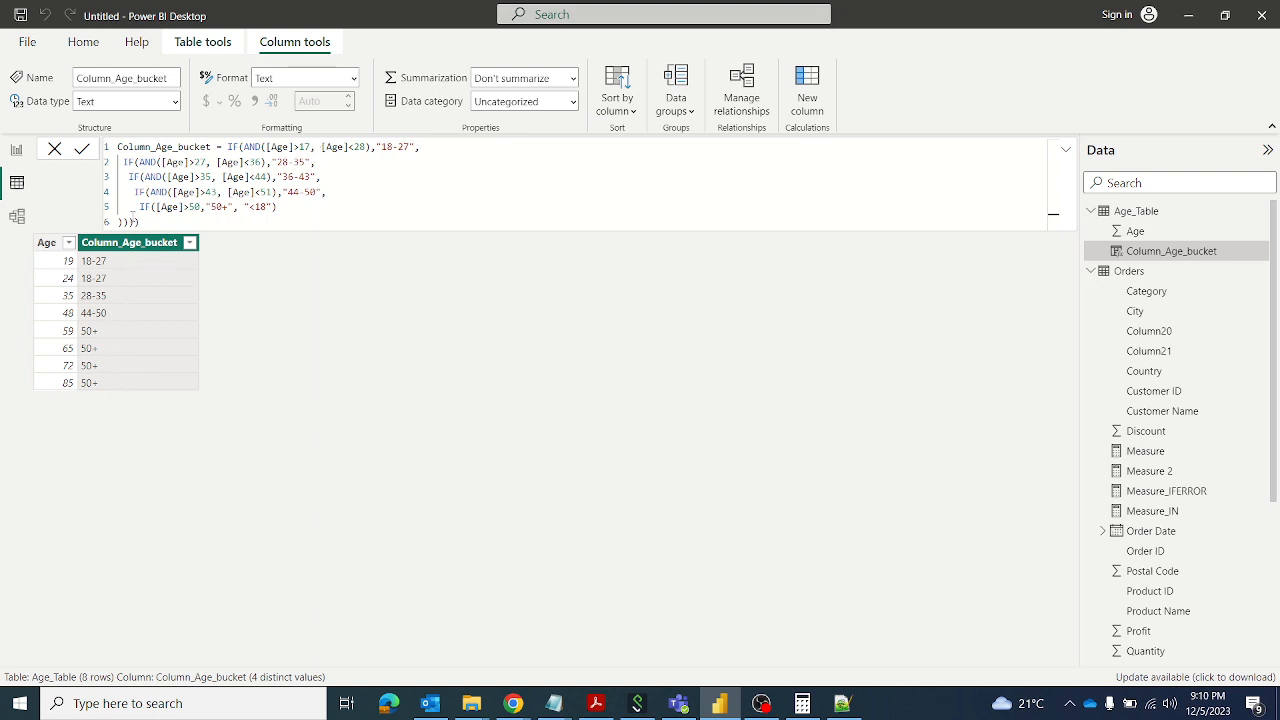
pyautogui.click(141, 221)
pyautogui.click(123, 222)
# - Switch to the syllabus PDF in Acrobat Reader, highlight SWITCH under DAX Logical Functions, and return to the age formula in Power BI Desktop
pyautogui.click(595, 703)
pyautogui.moveTo(370, 464); pyautogui.dragTo(305, 465)
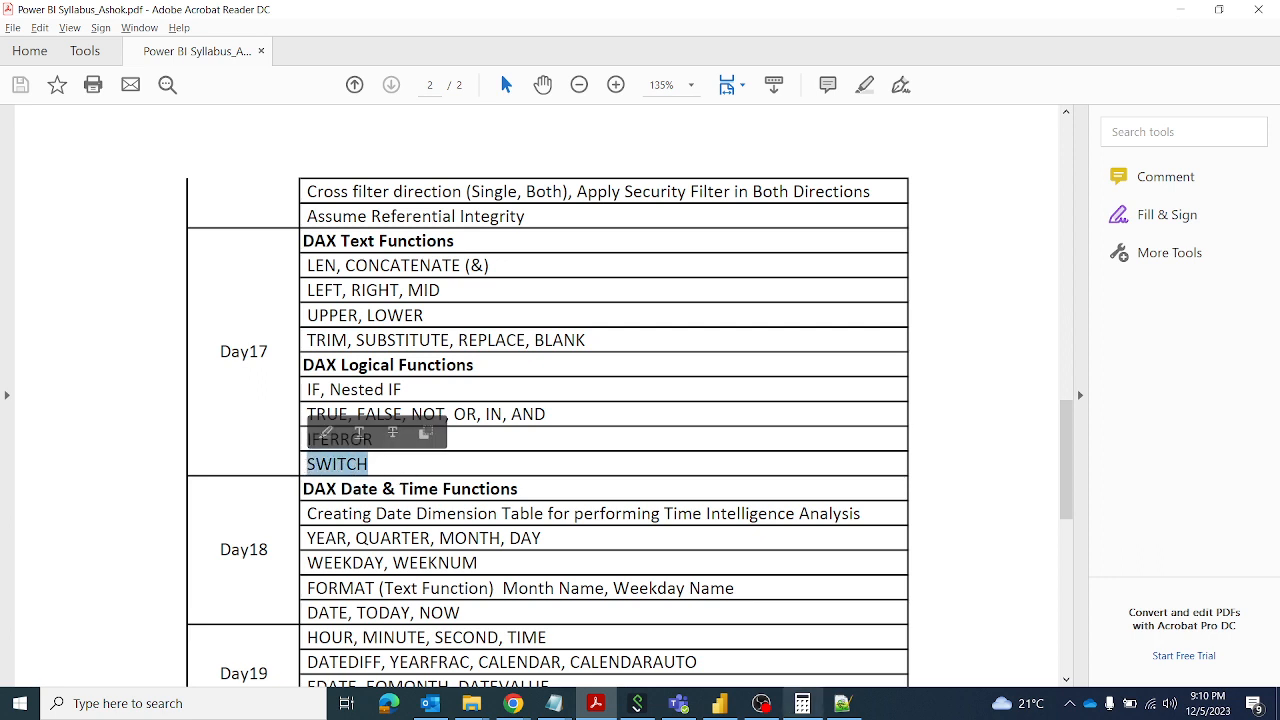
pyautogui.click(720, 703)
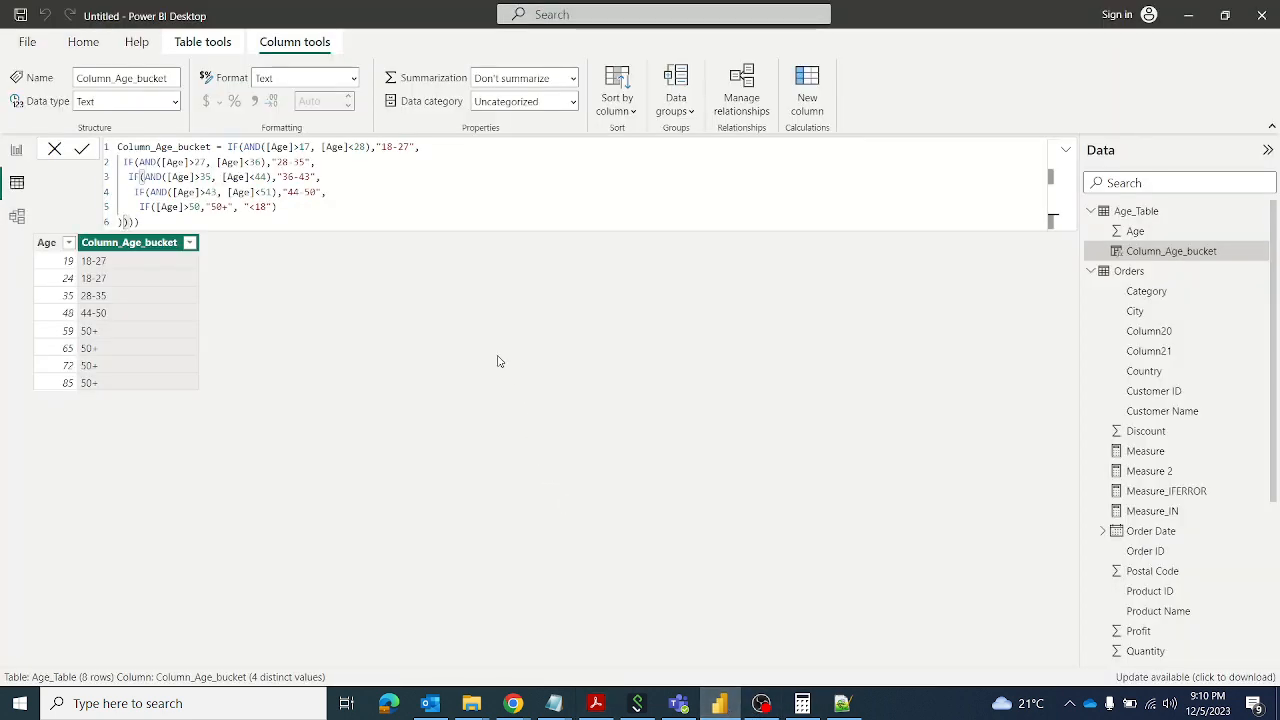
pyautogui.click(415, 208)
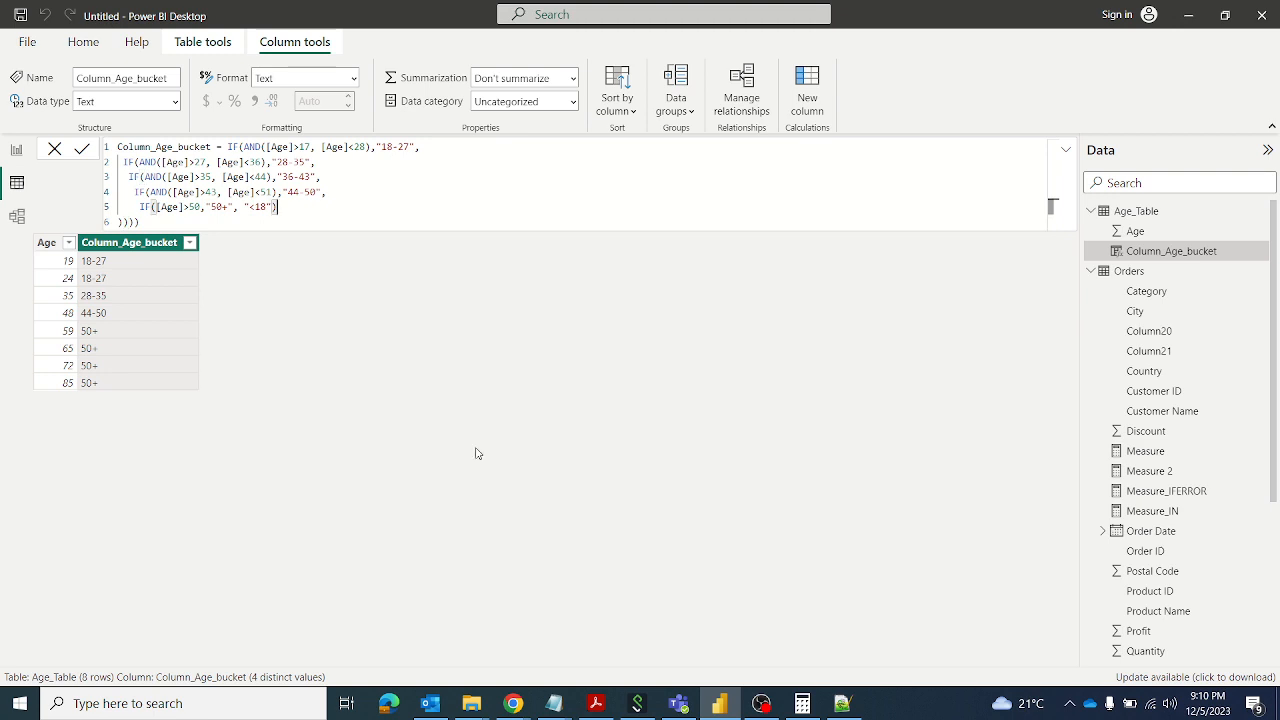
# - Switch to the Zoom meeting in Chrome and dismiss the notice about the free meeting's time limit
pyautogui.moveTo(513, 703)
pyautogui.click(474, 648)
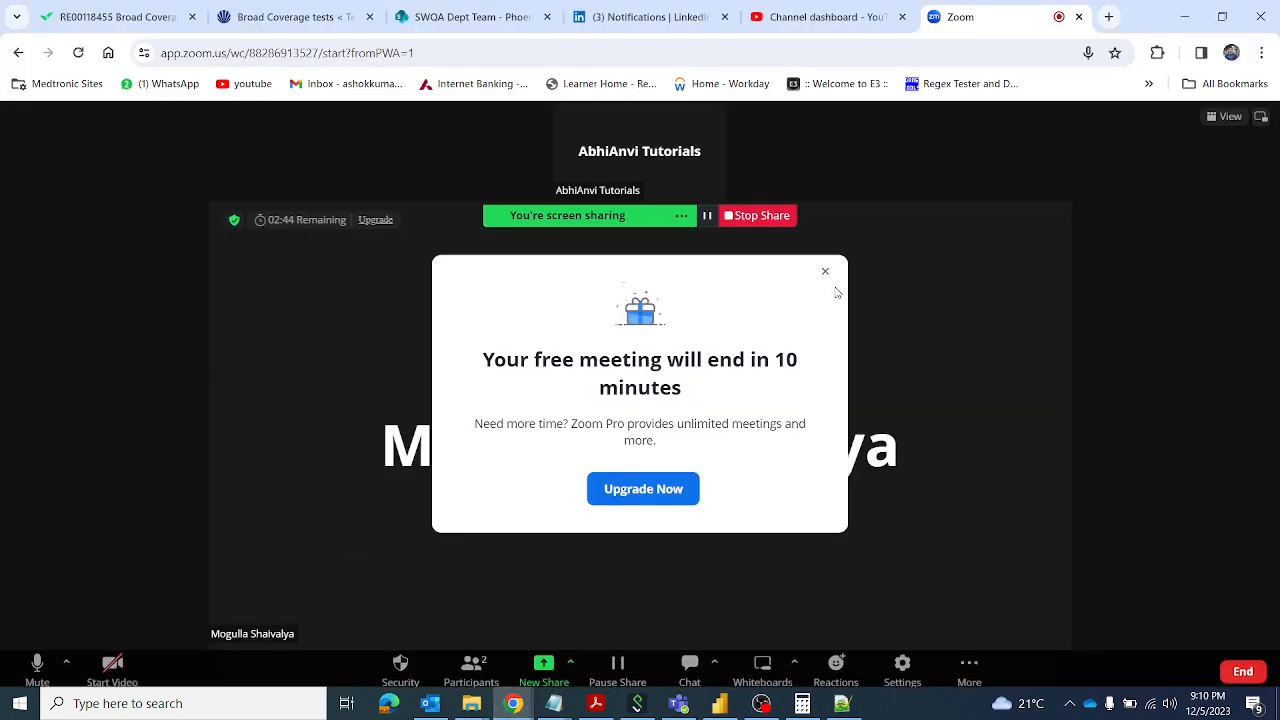
pyautogui.click(824, 273)
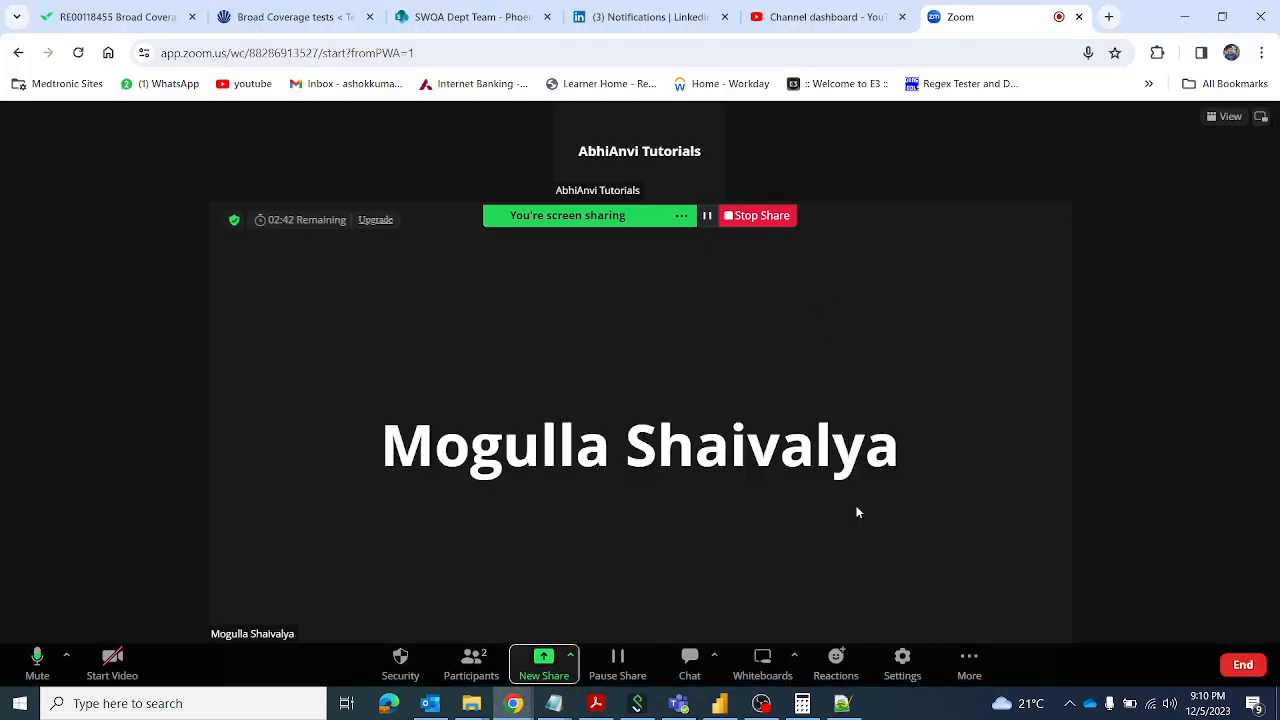
# - Switch to the syllabus PDF to review the SWITCH entry for Day17, clear its highlight, and return to Power BI Desktop
pyautogui.click(600, 704)
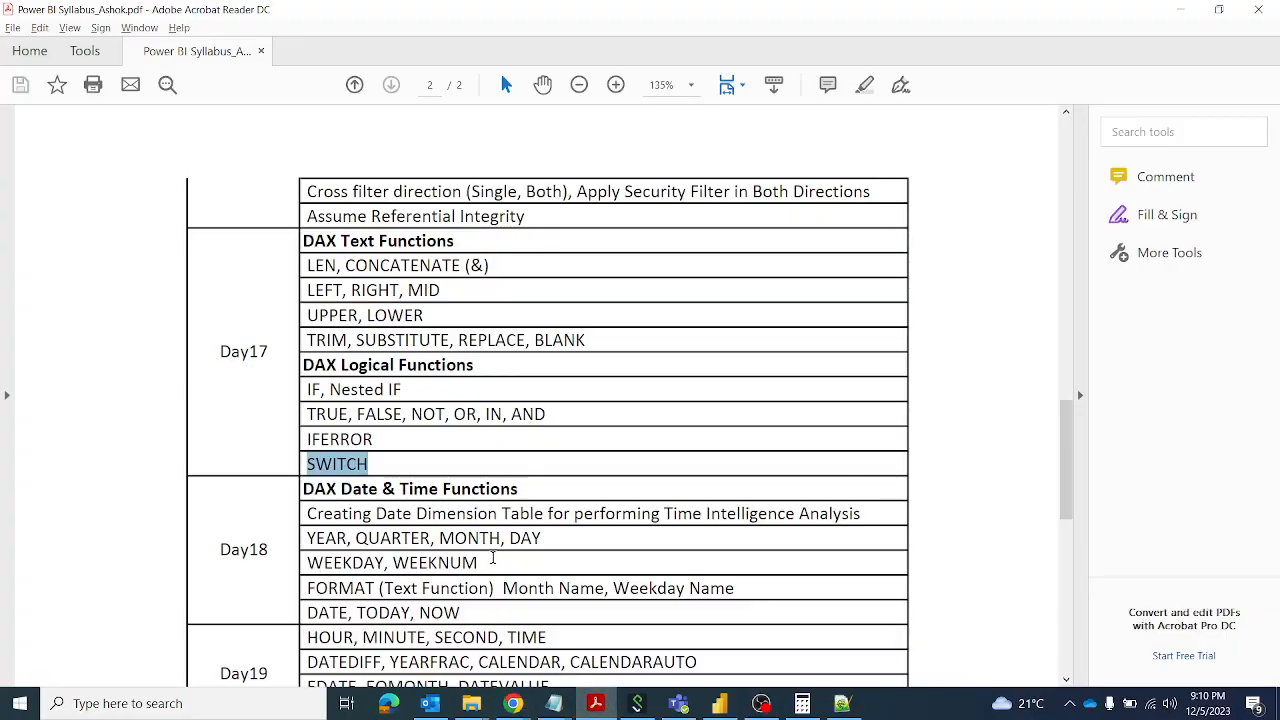
pyautogui.click(396, 459)
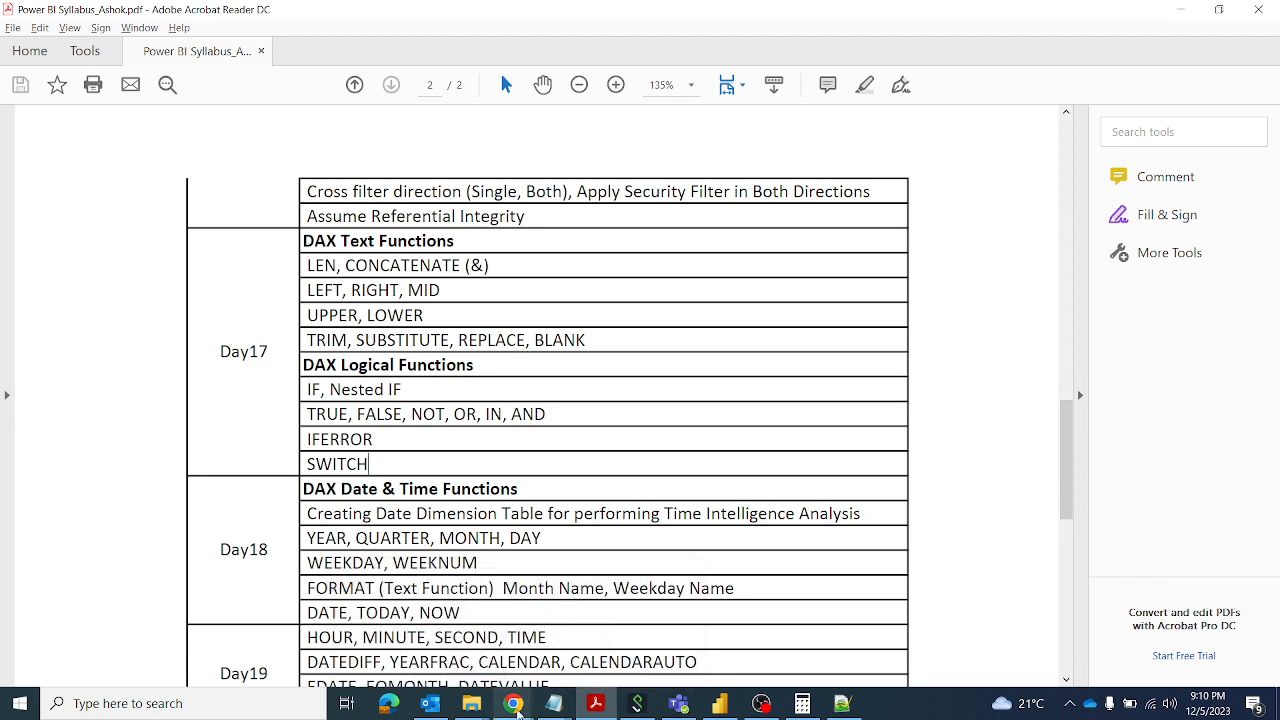
pyautogui.moveTo(517, 710)
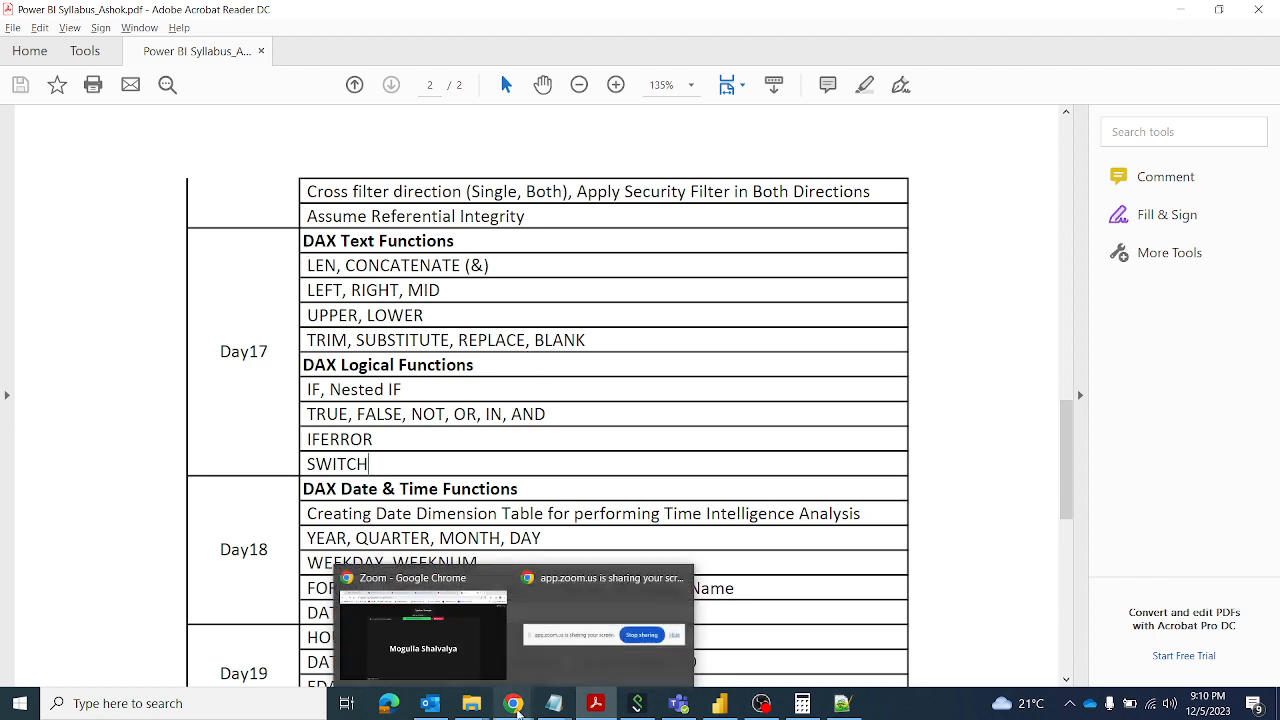
pyautogui.moveTo(731, 712)
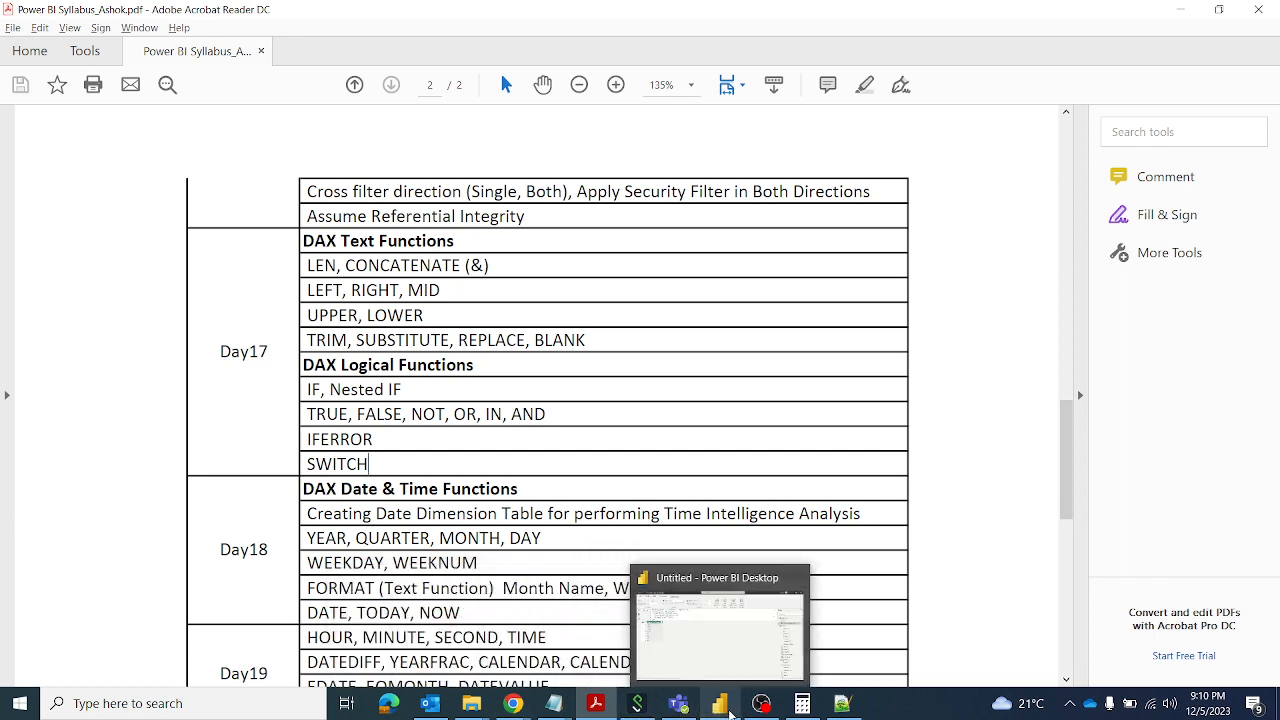
pyautogui.click(731, 712)
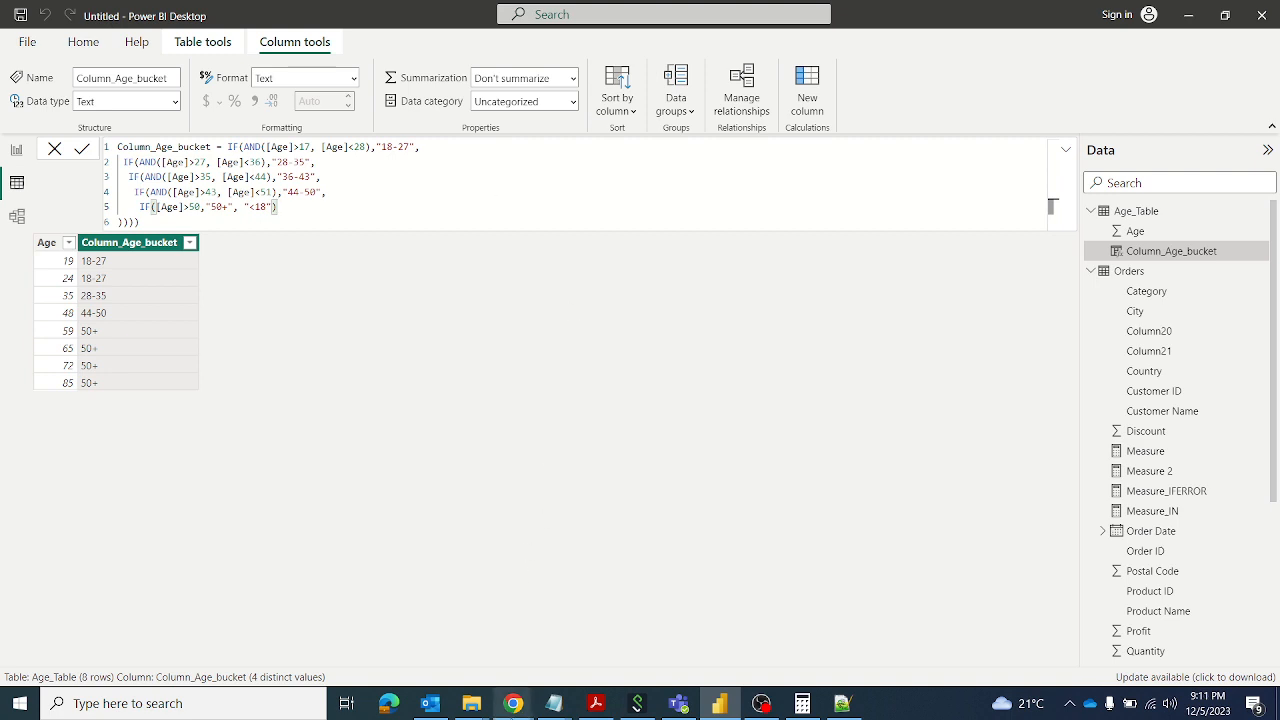
# - Switch to the Zoom meeting in Chrome, stop sharing the screen and end the meeting
pyautogui.moveTo(513, 703)
pyautogui.click(469, 628)
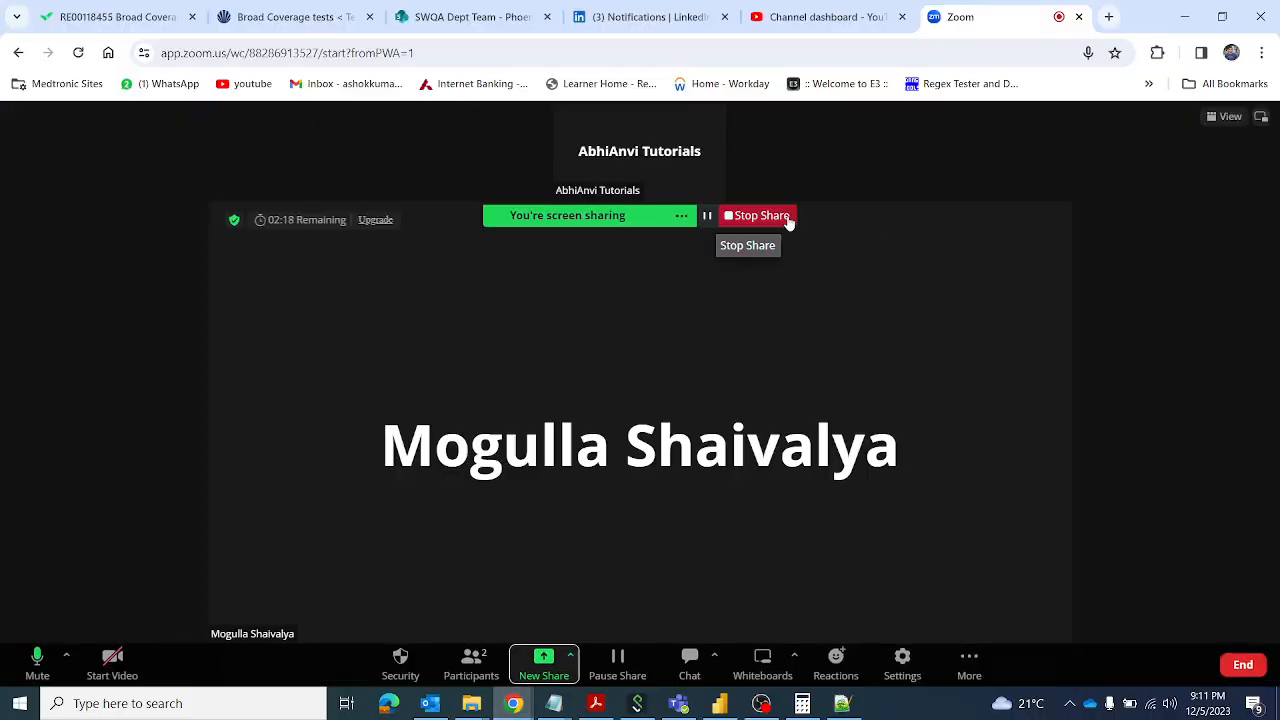
pyautogui.click(786, 217)
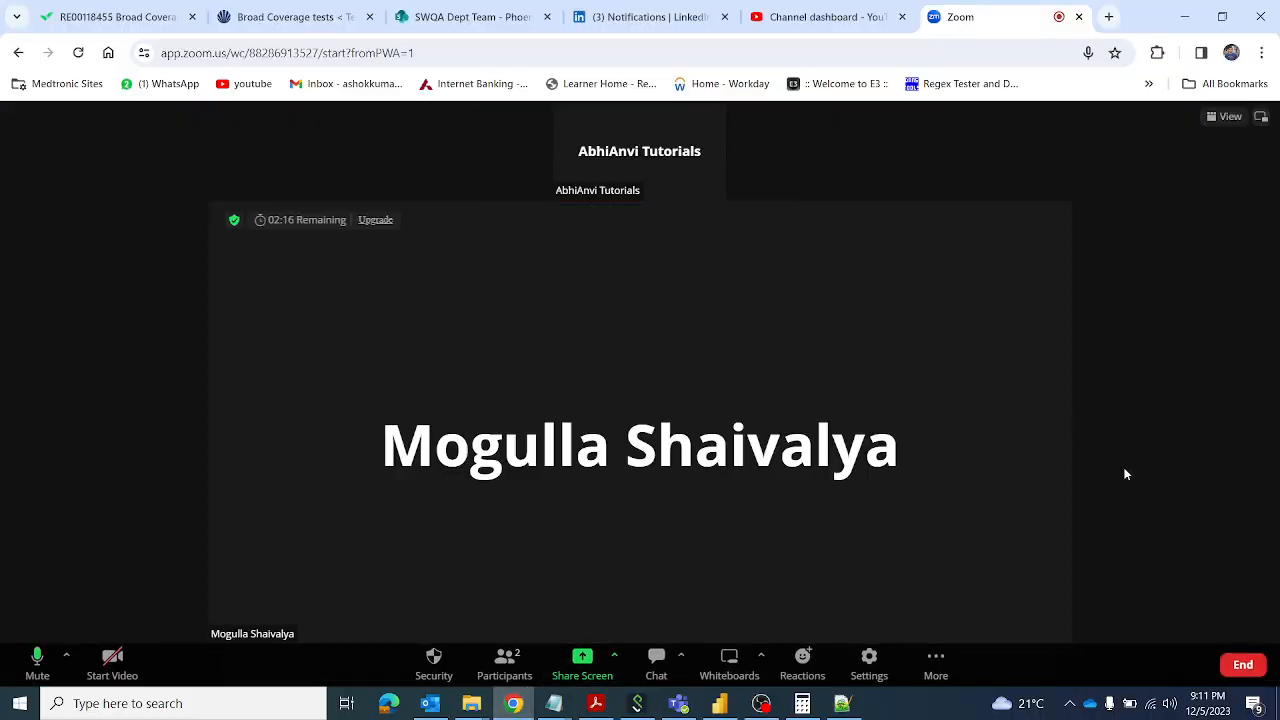
pyautogui.click(1246, 668)
pyautogui.click(1178, 594)
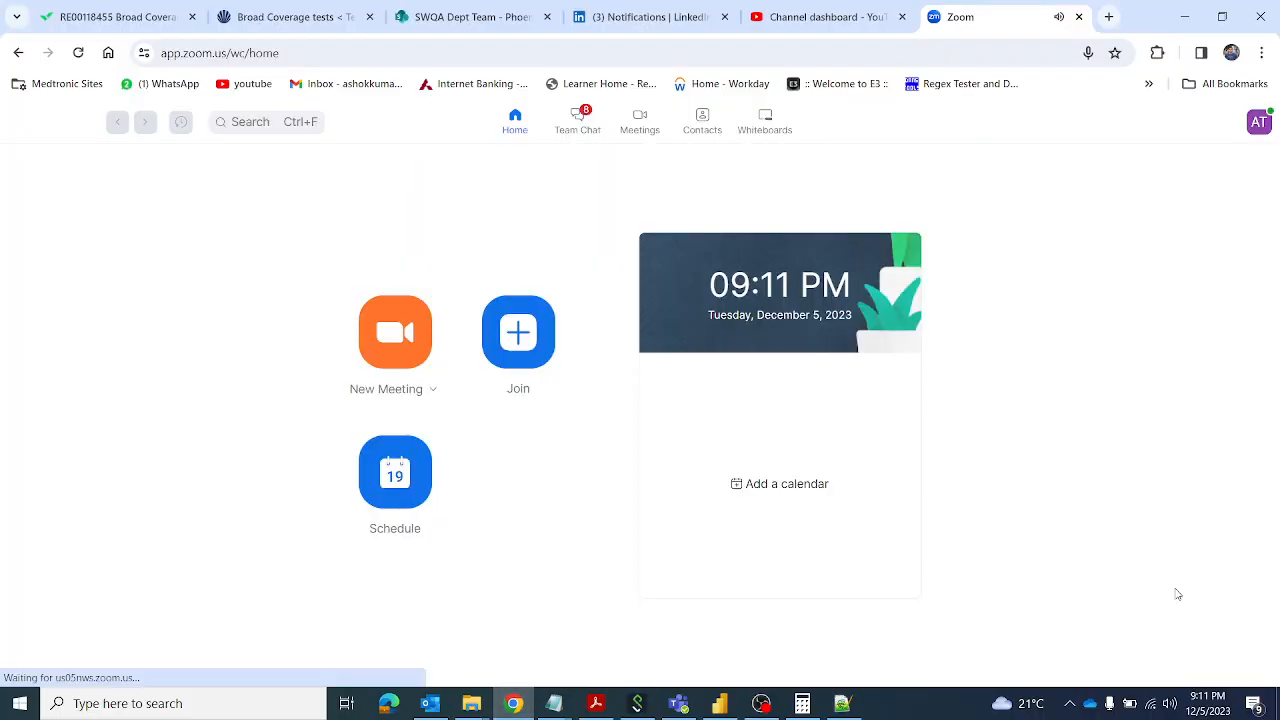